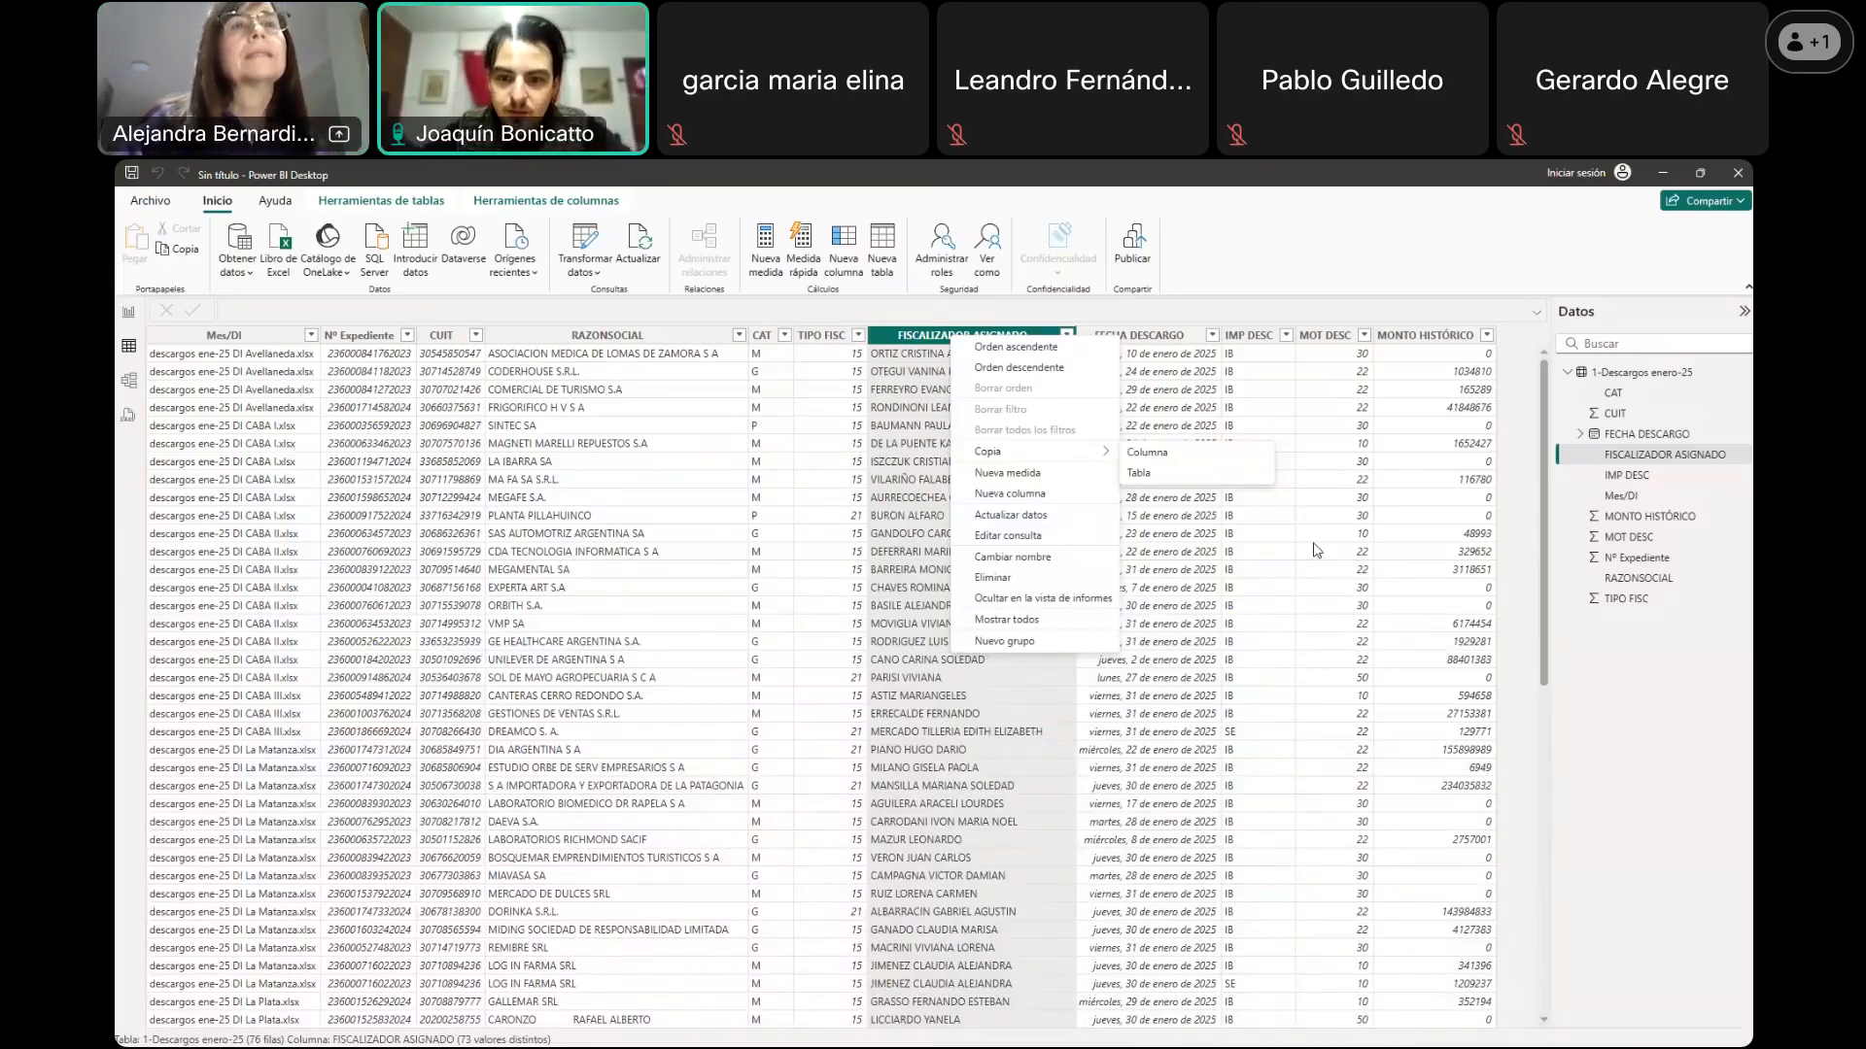
Step: Dismiss the column options menu and select the FECHA DESCARGO column
click(1313, 541)
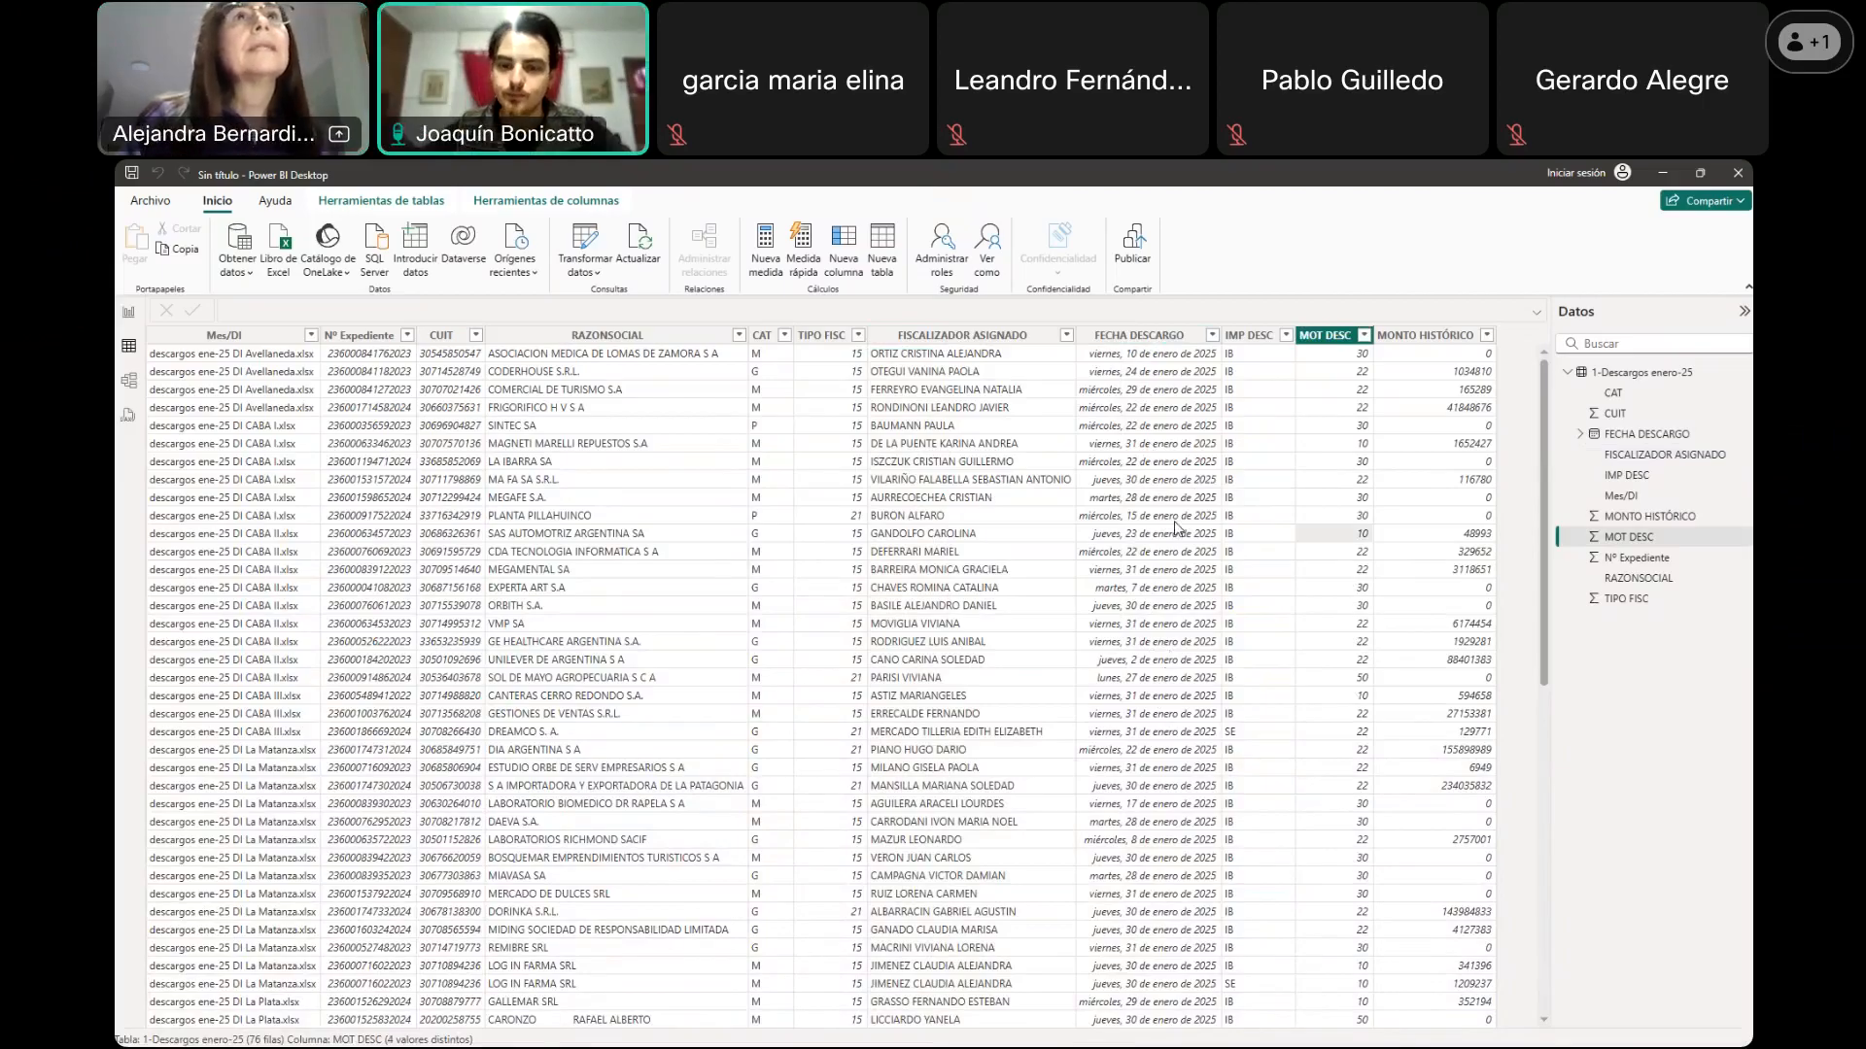
click(1133, 337)
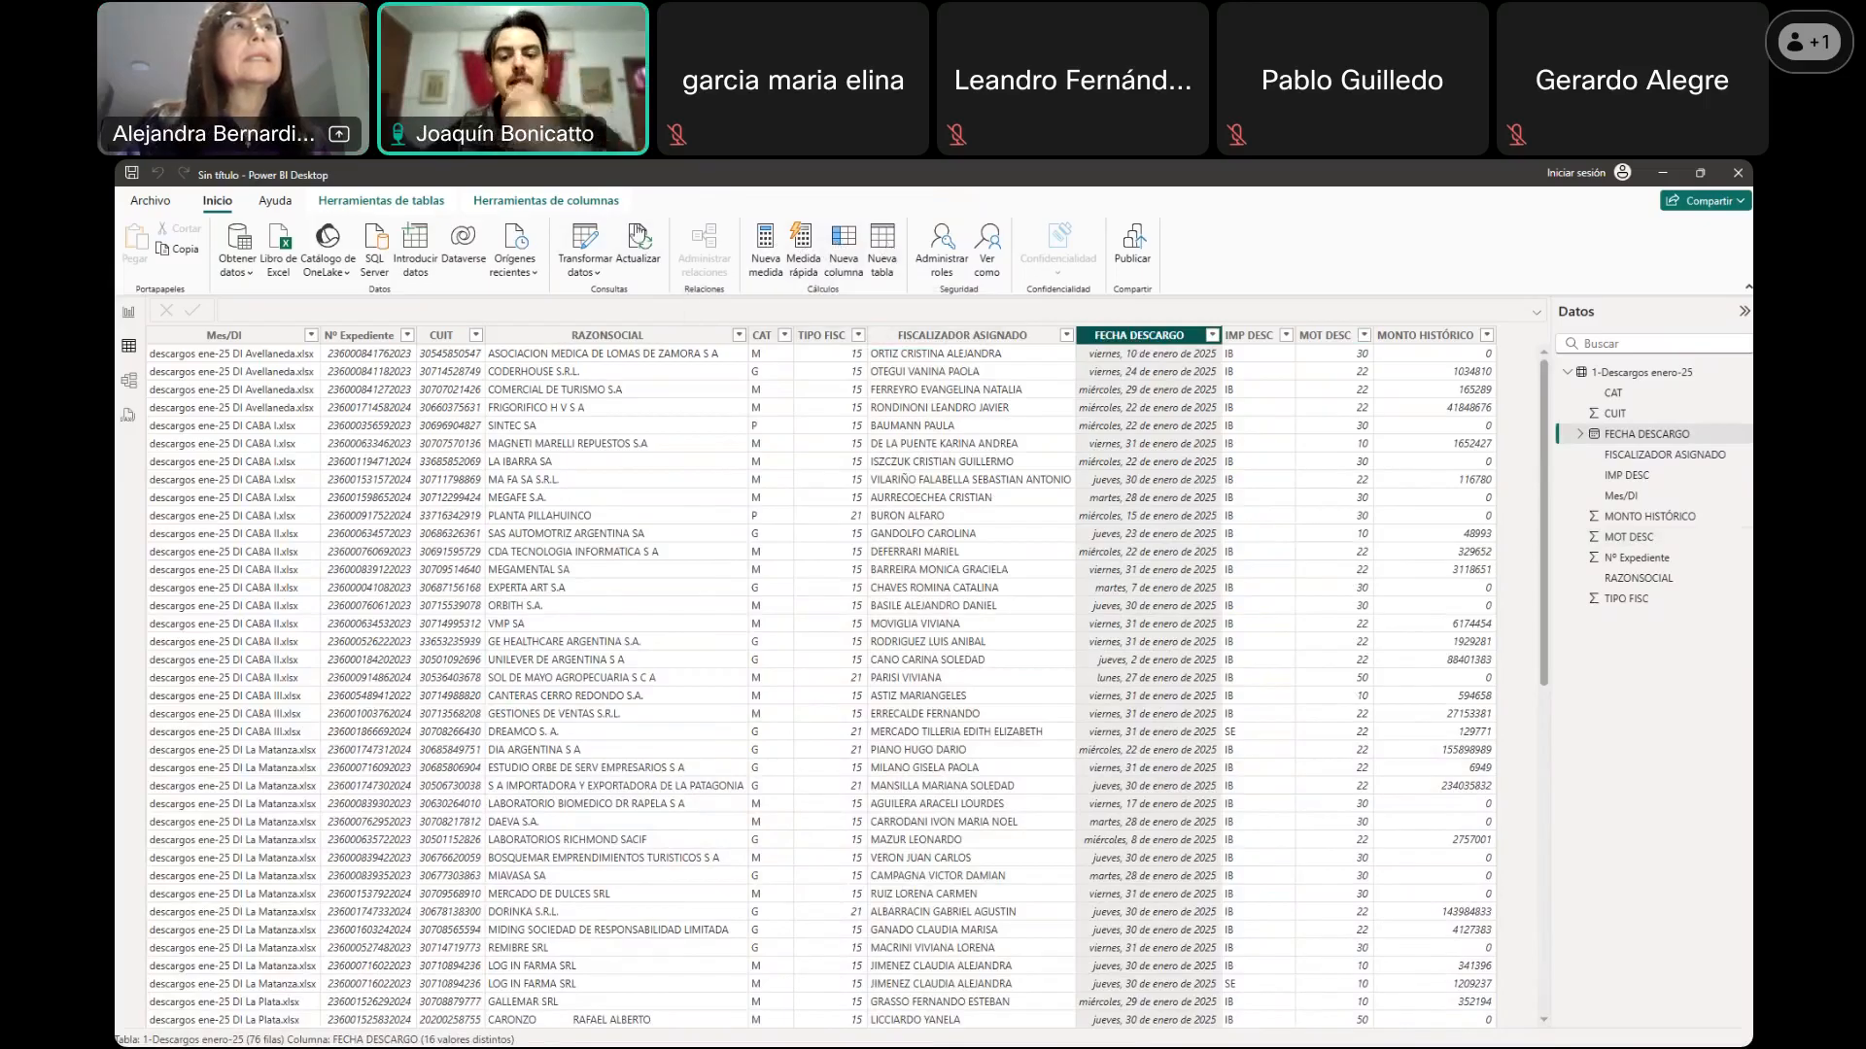
Step: Give FECHA DESCARGO the *14/03/2001 short date format, then select MONTO HISTÓRICO
click(566, 202)
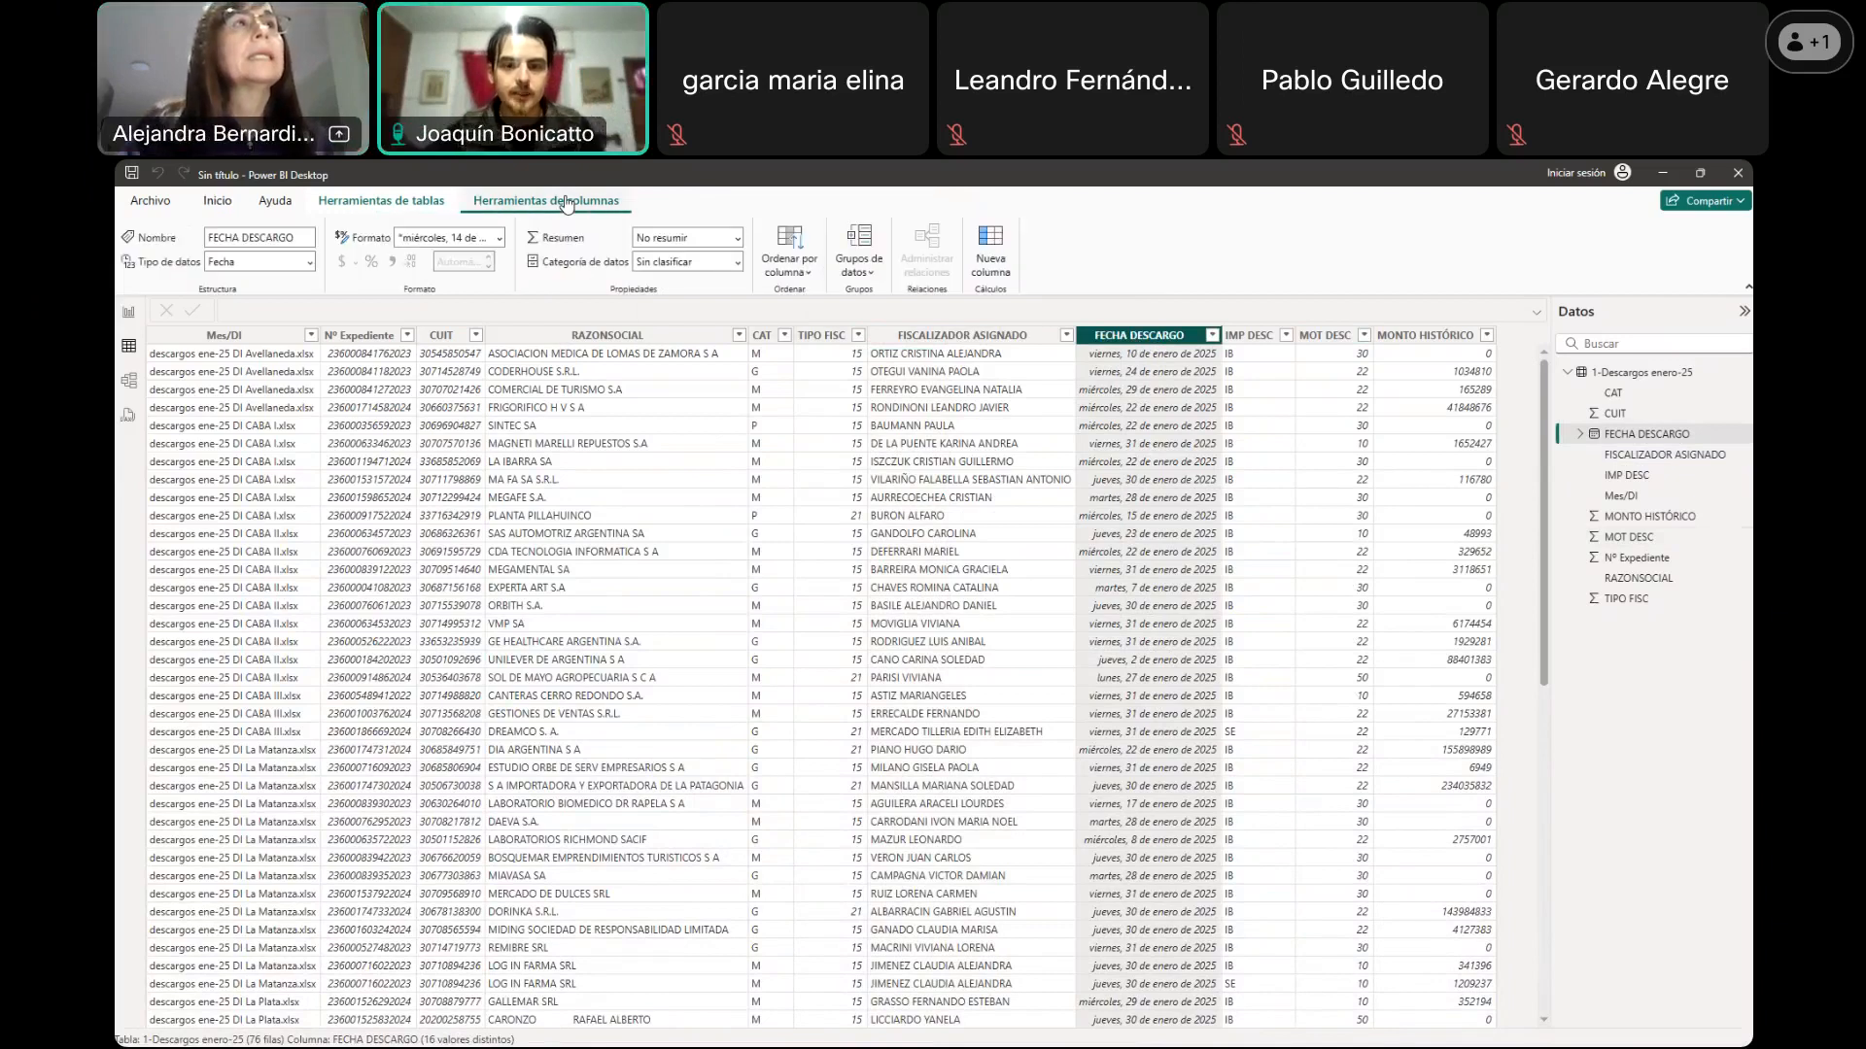
click(501, 241)
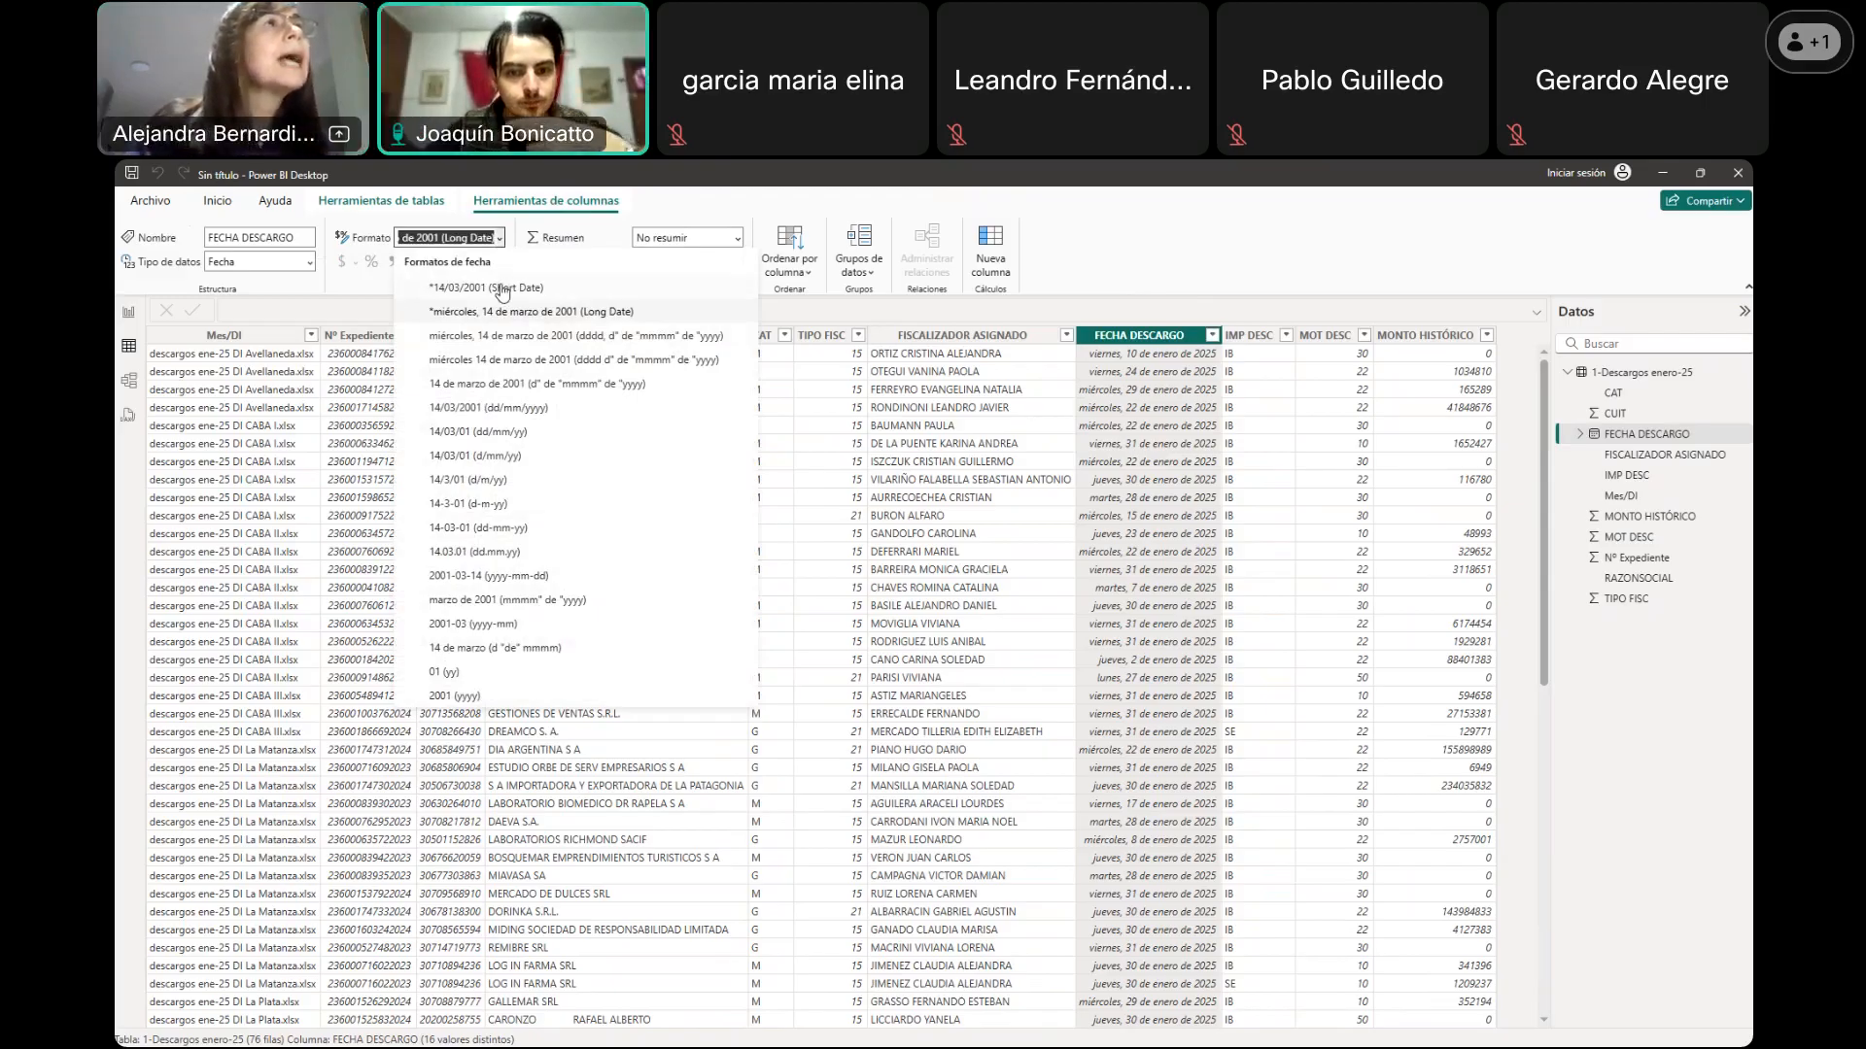
click(501, 288)
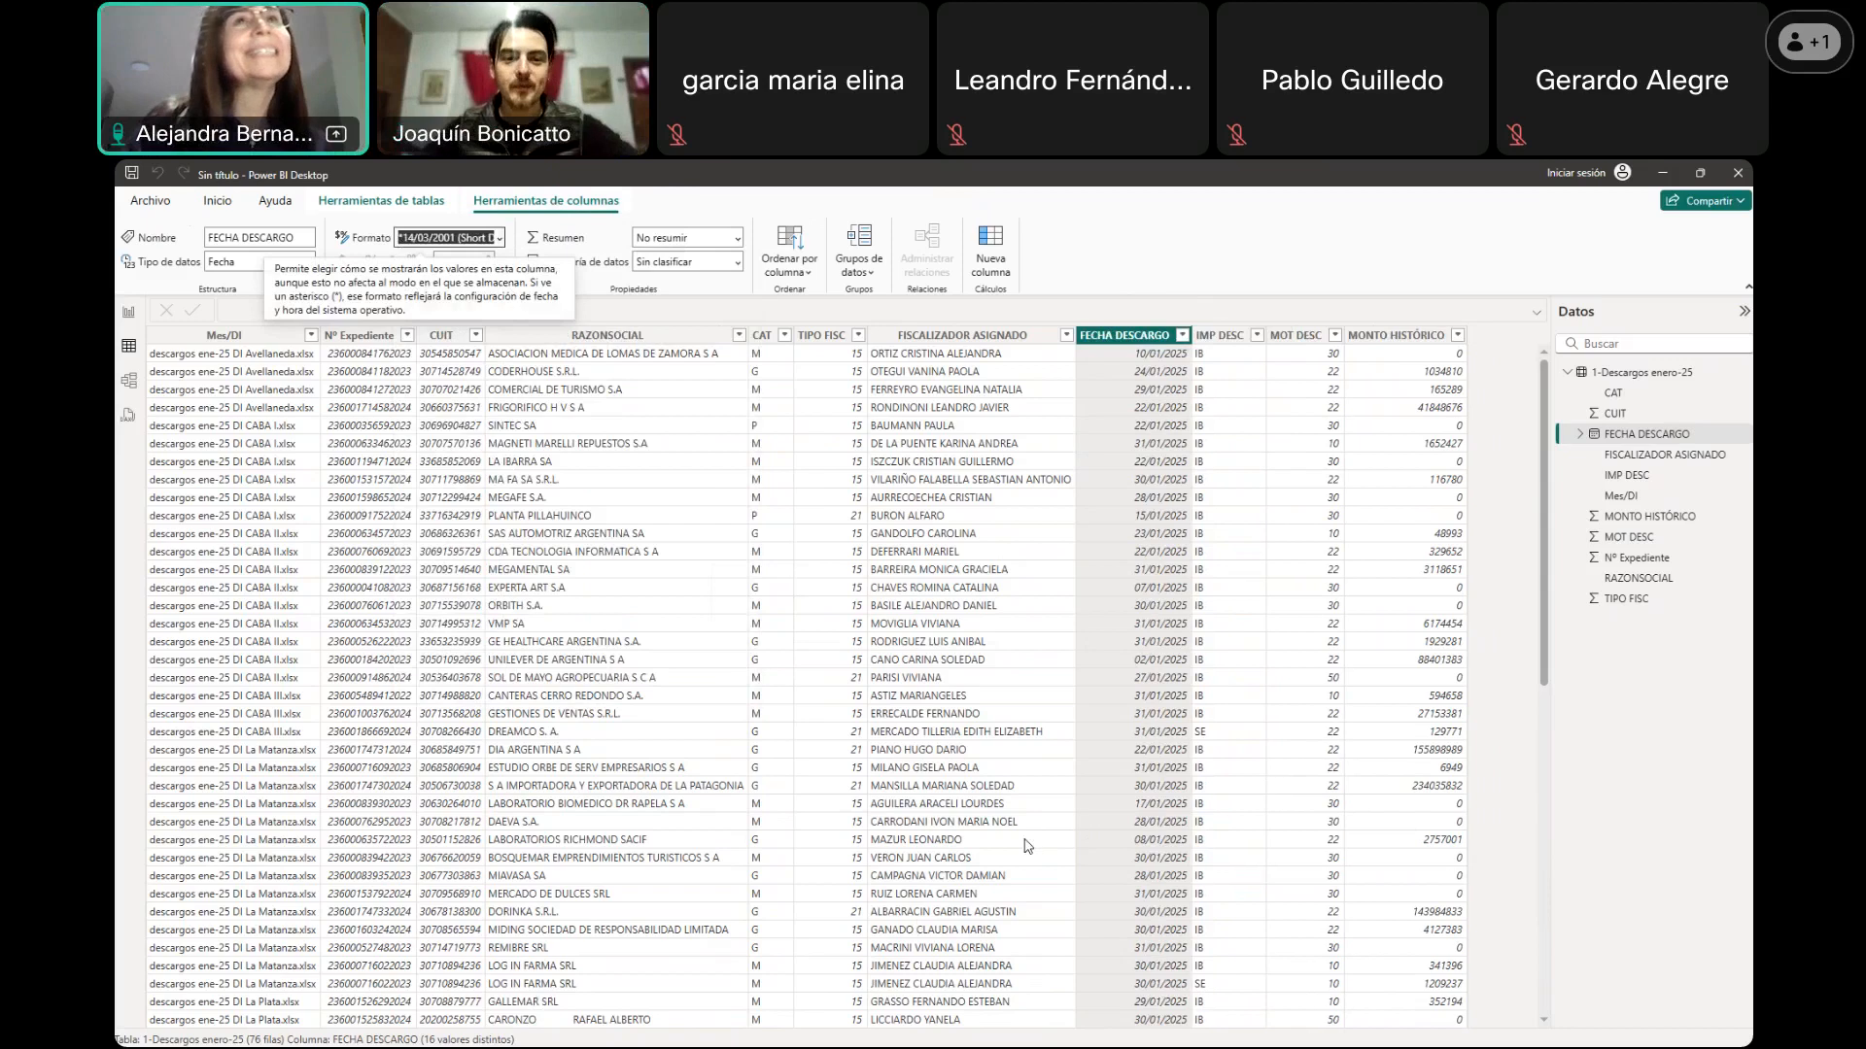
click(1375, 337)
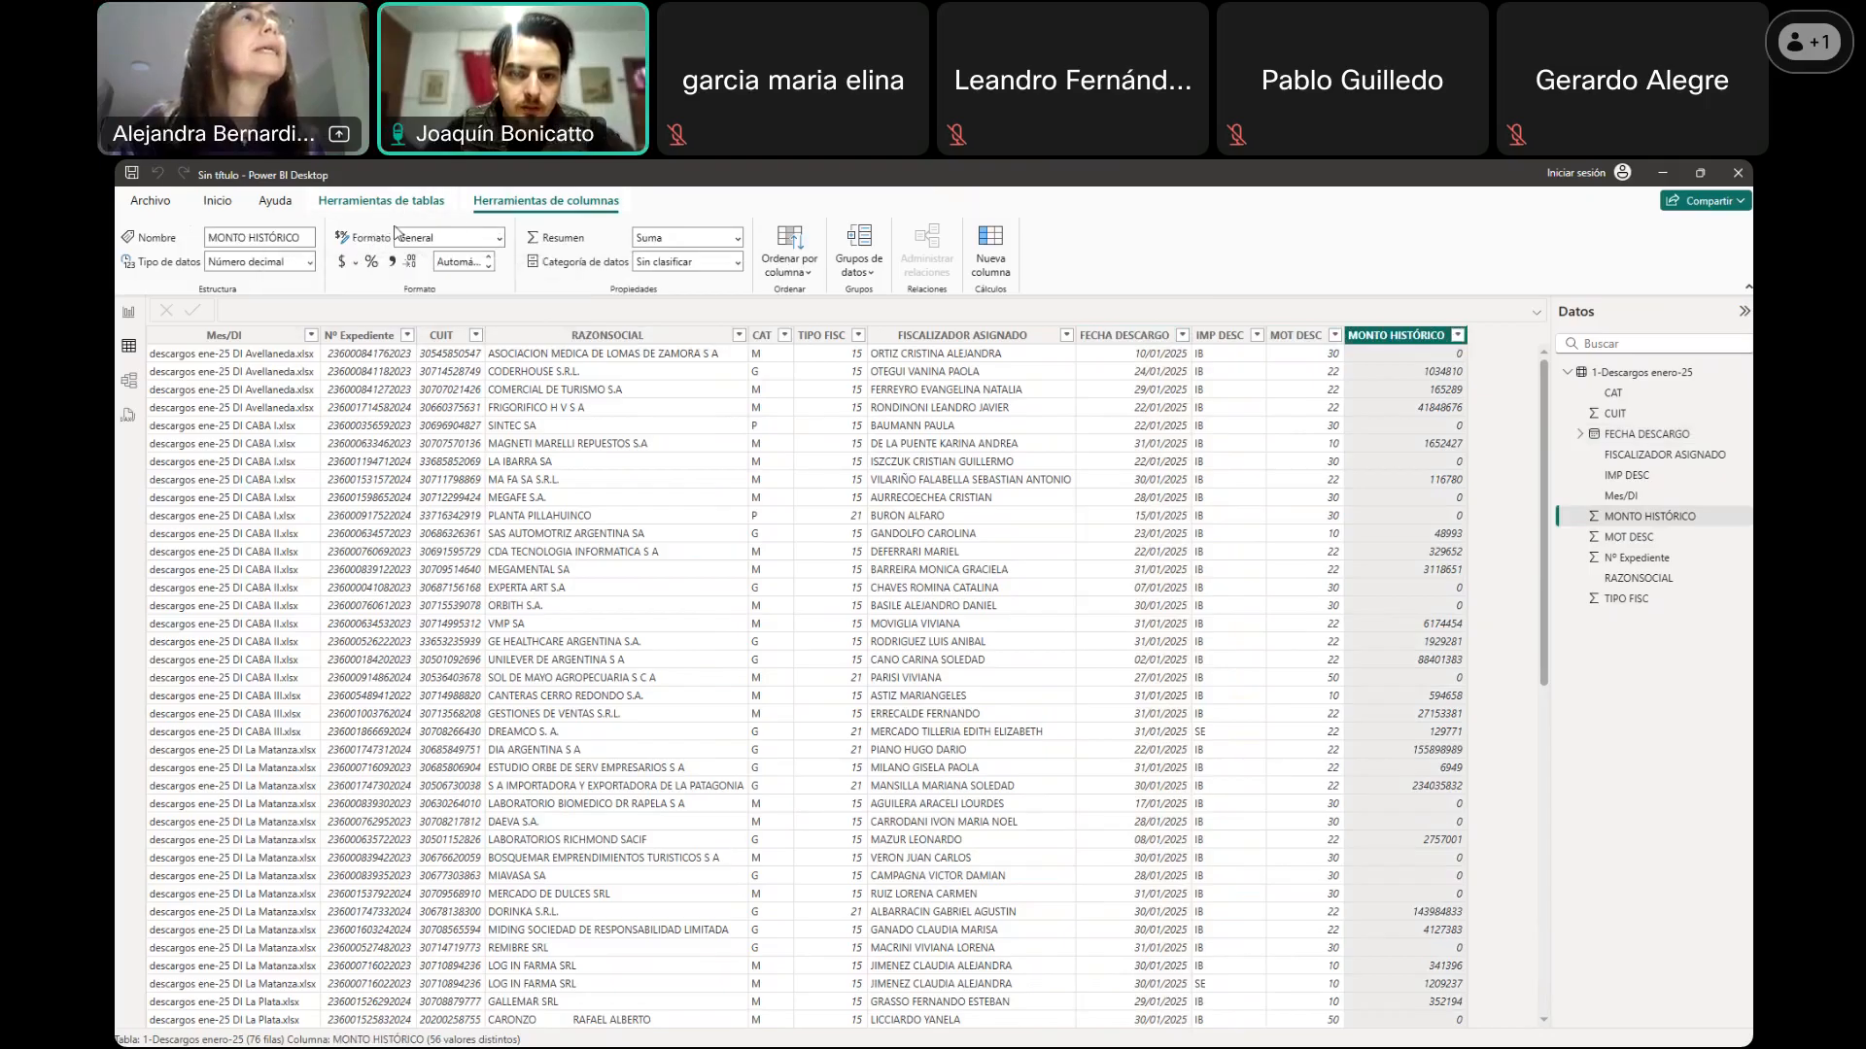
Step: Apply the Moneda General currency format to the MONTO HISTÓRICO column
click(502, 239)
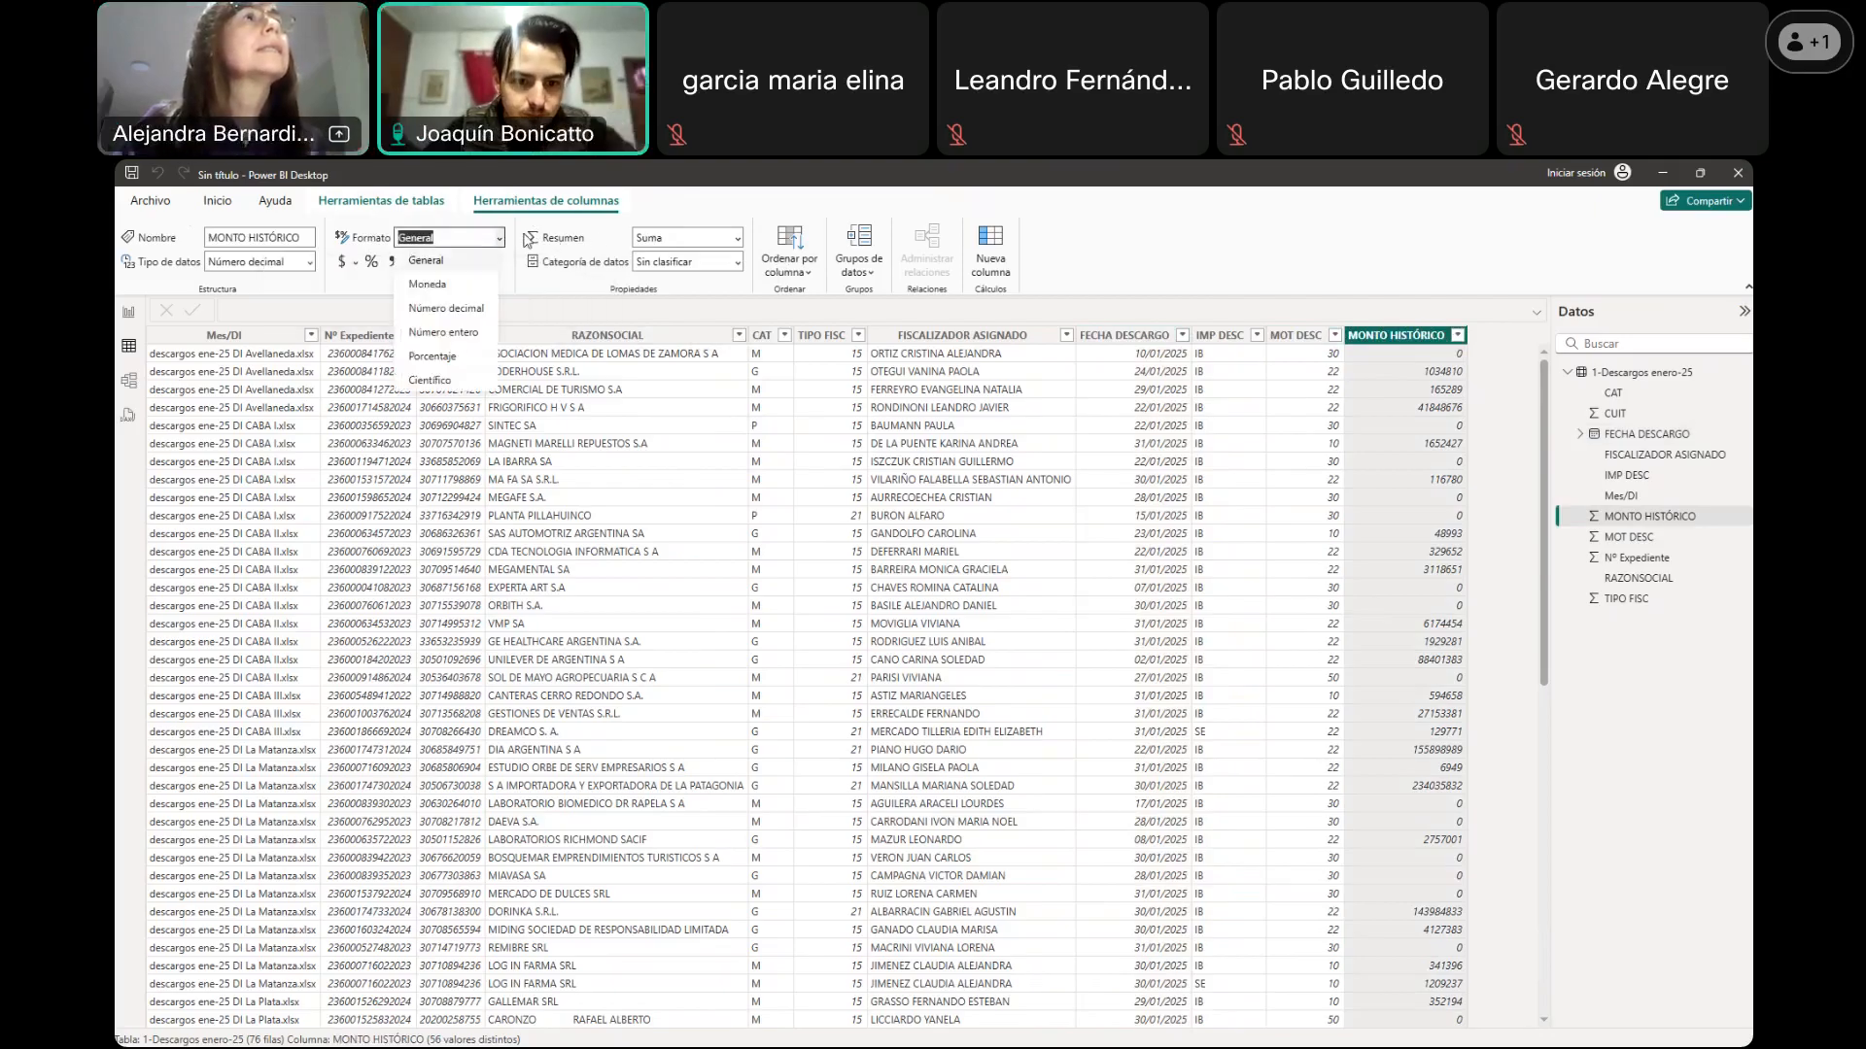
click(538, 291)
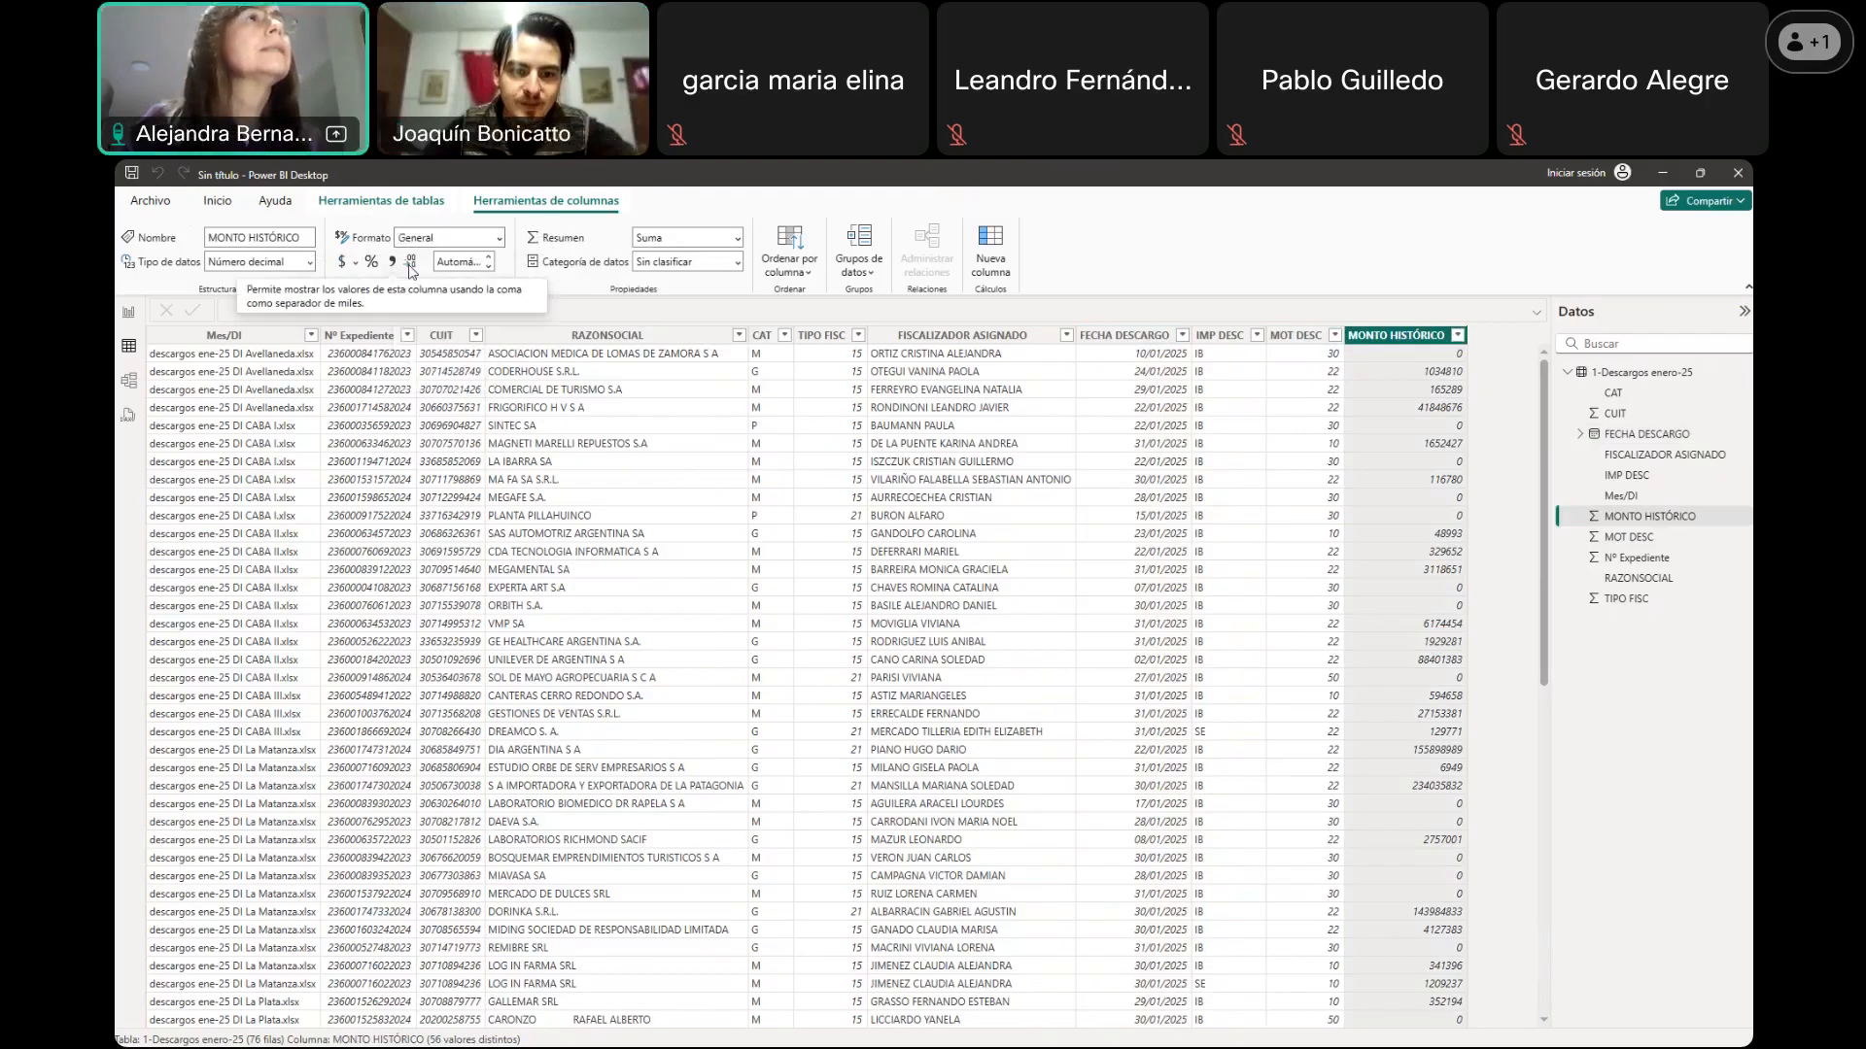
click(355, 270)
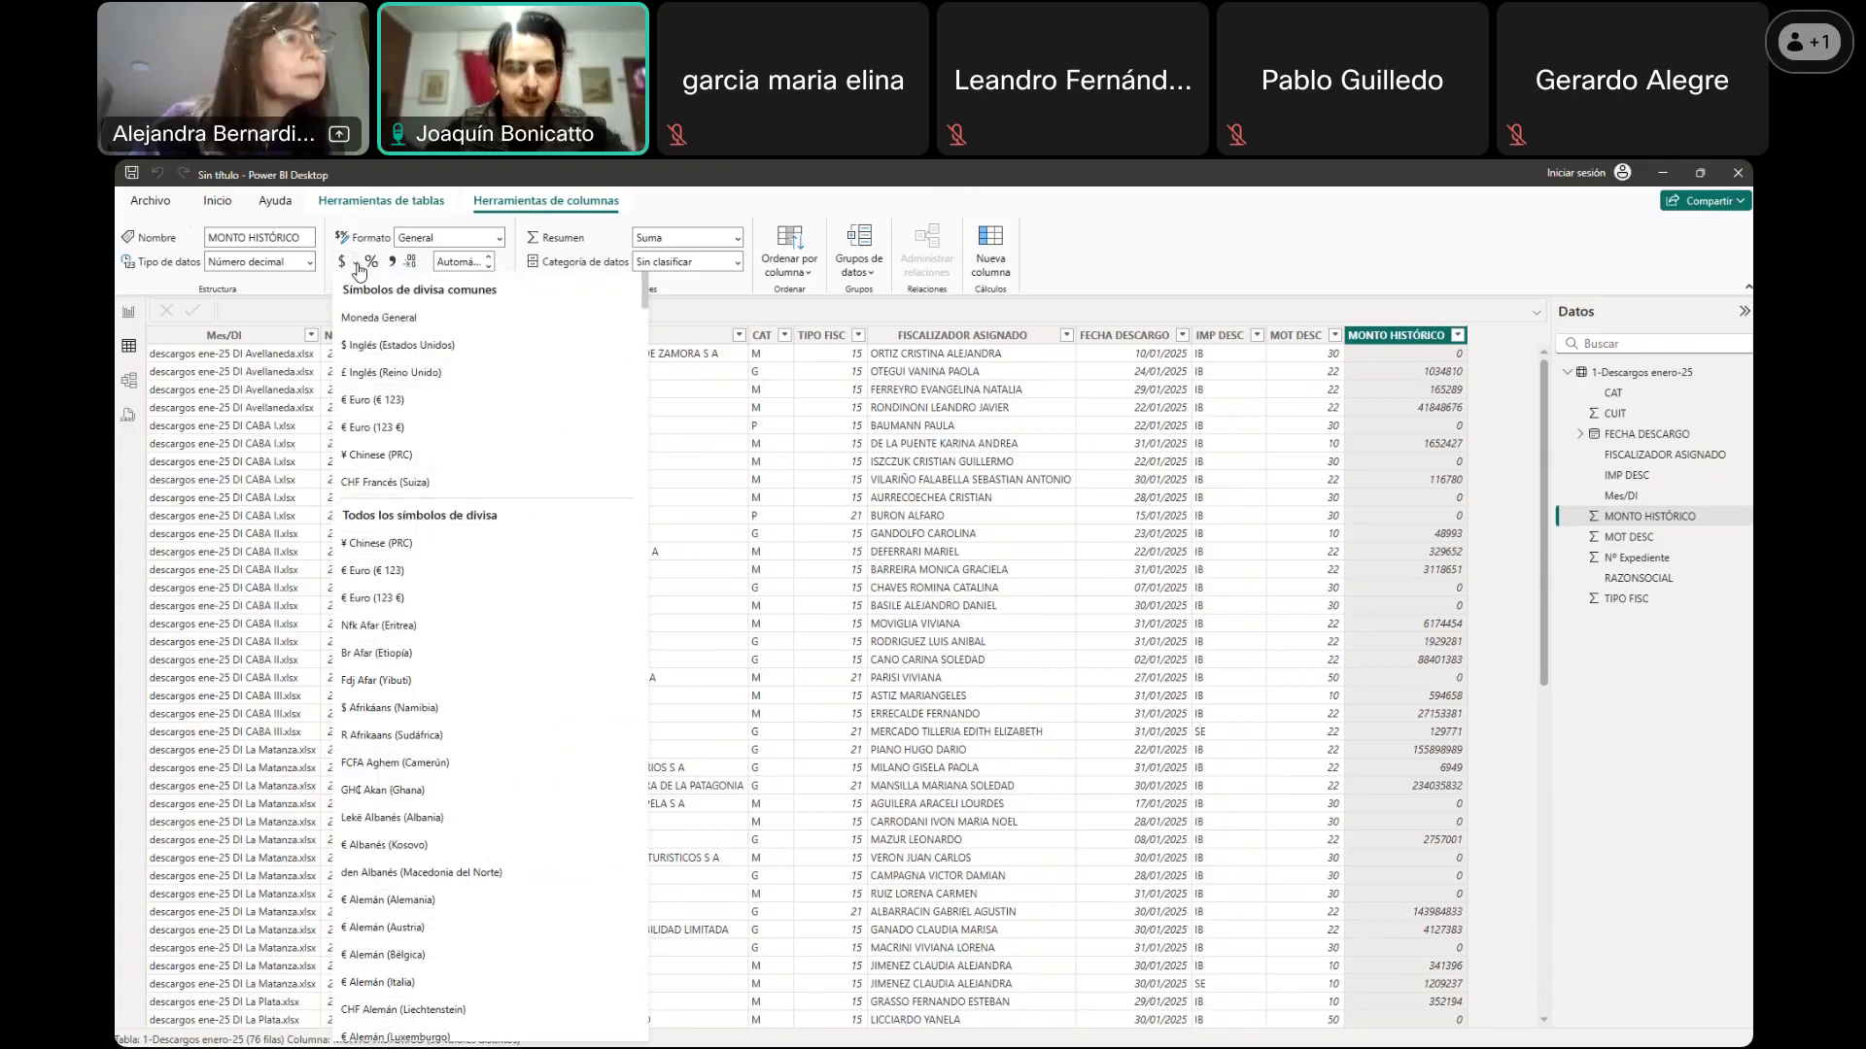
click(371, 321)
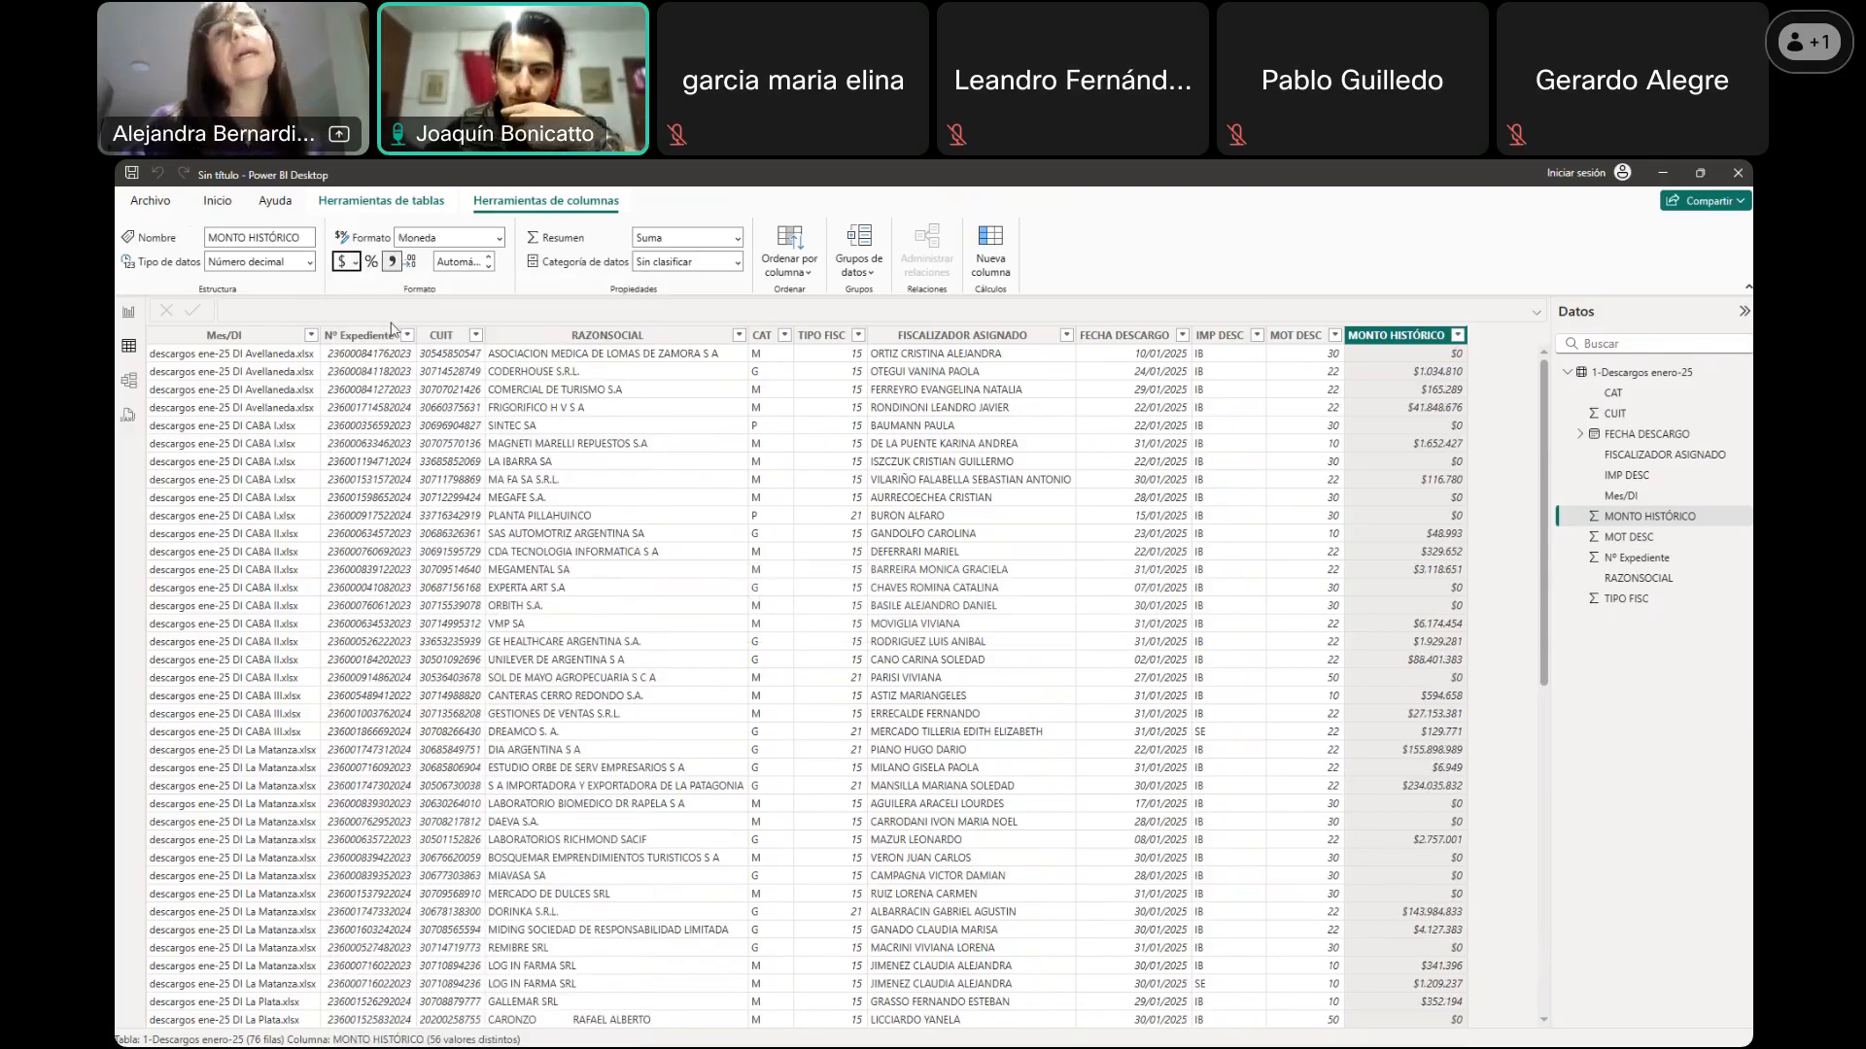
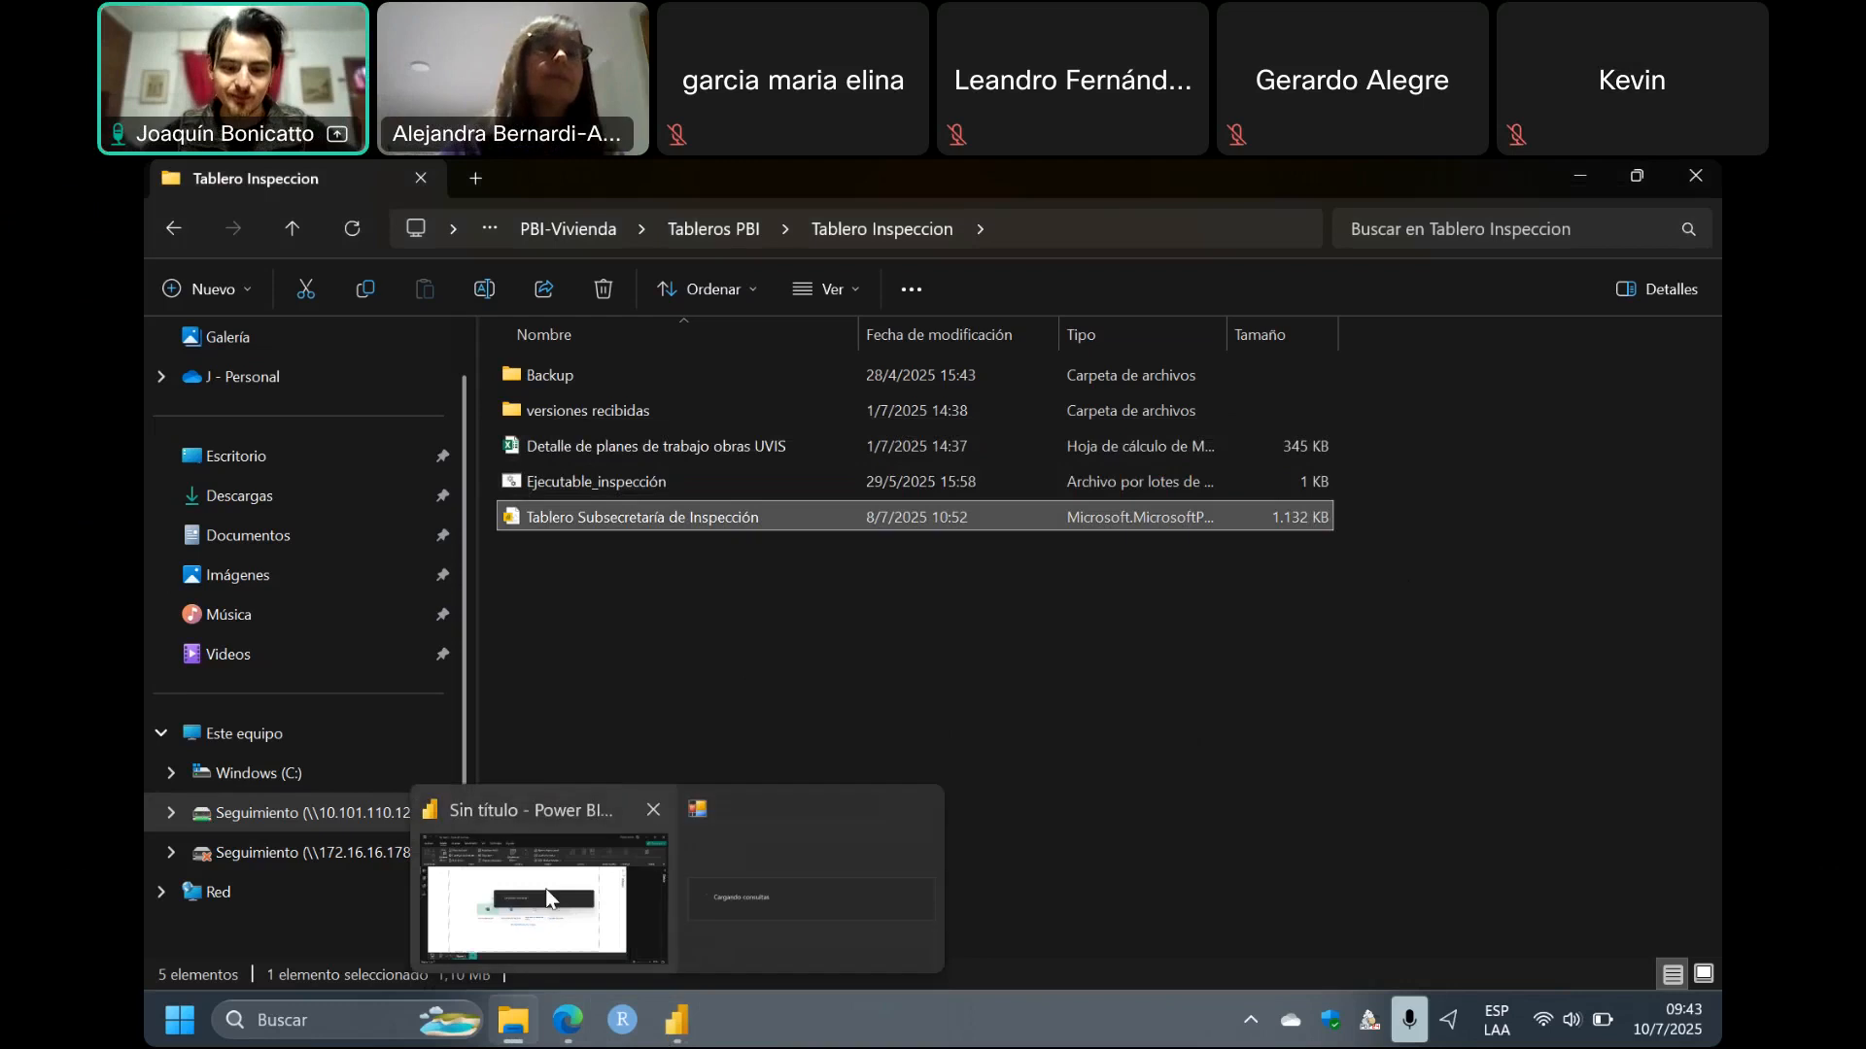
Step: Bring the Power BI window showing the Tablero Subsecretaría de Inspección report to the front
click(547, 896)
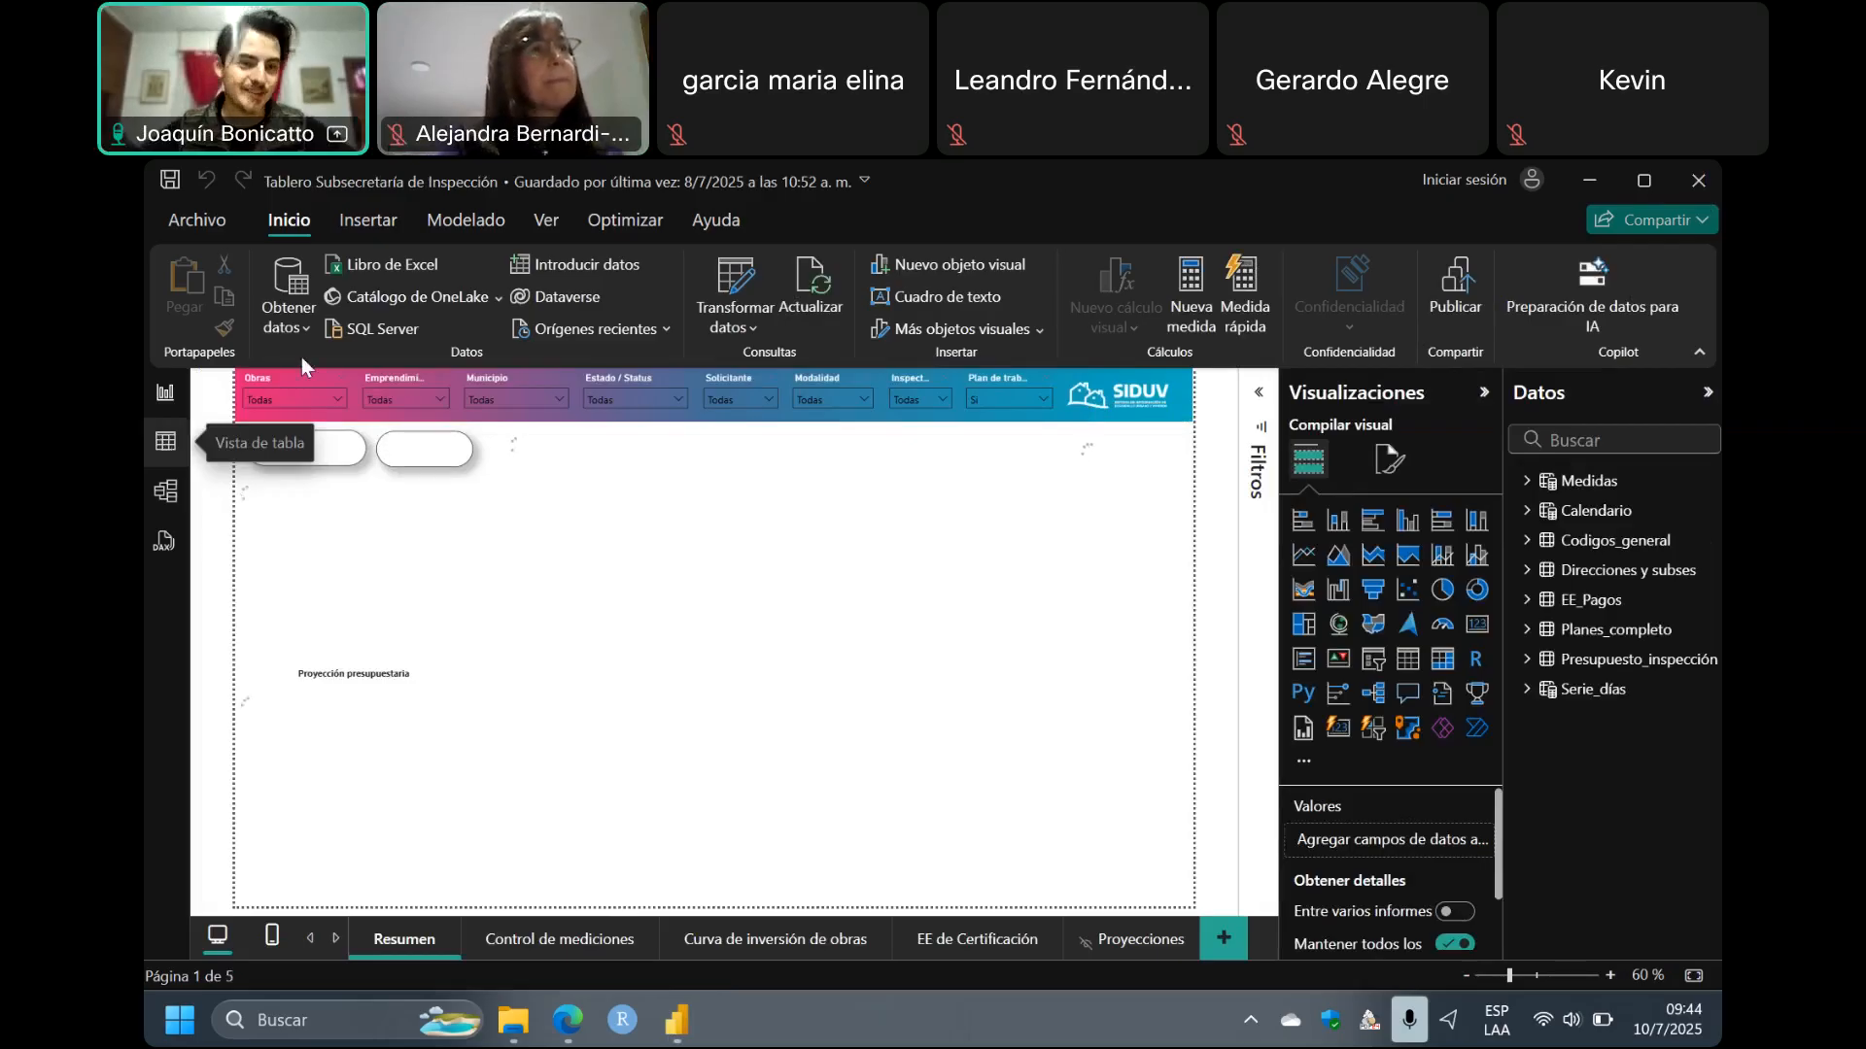
click(330, 399)
click(330, 399)
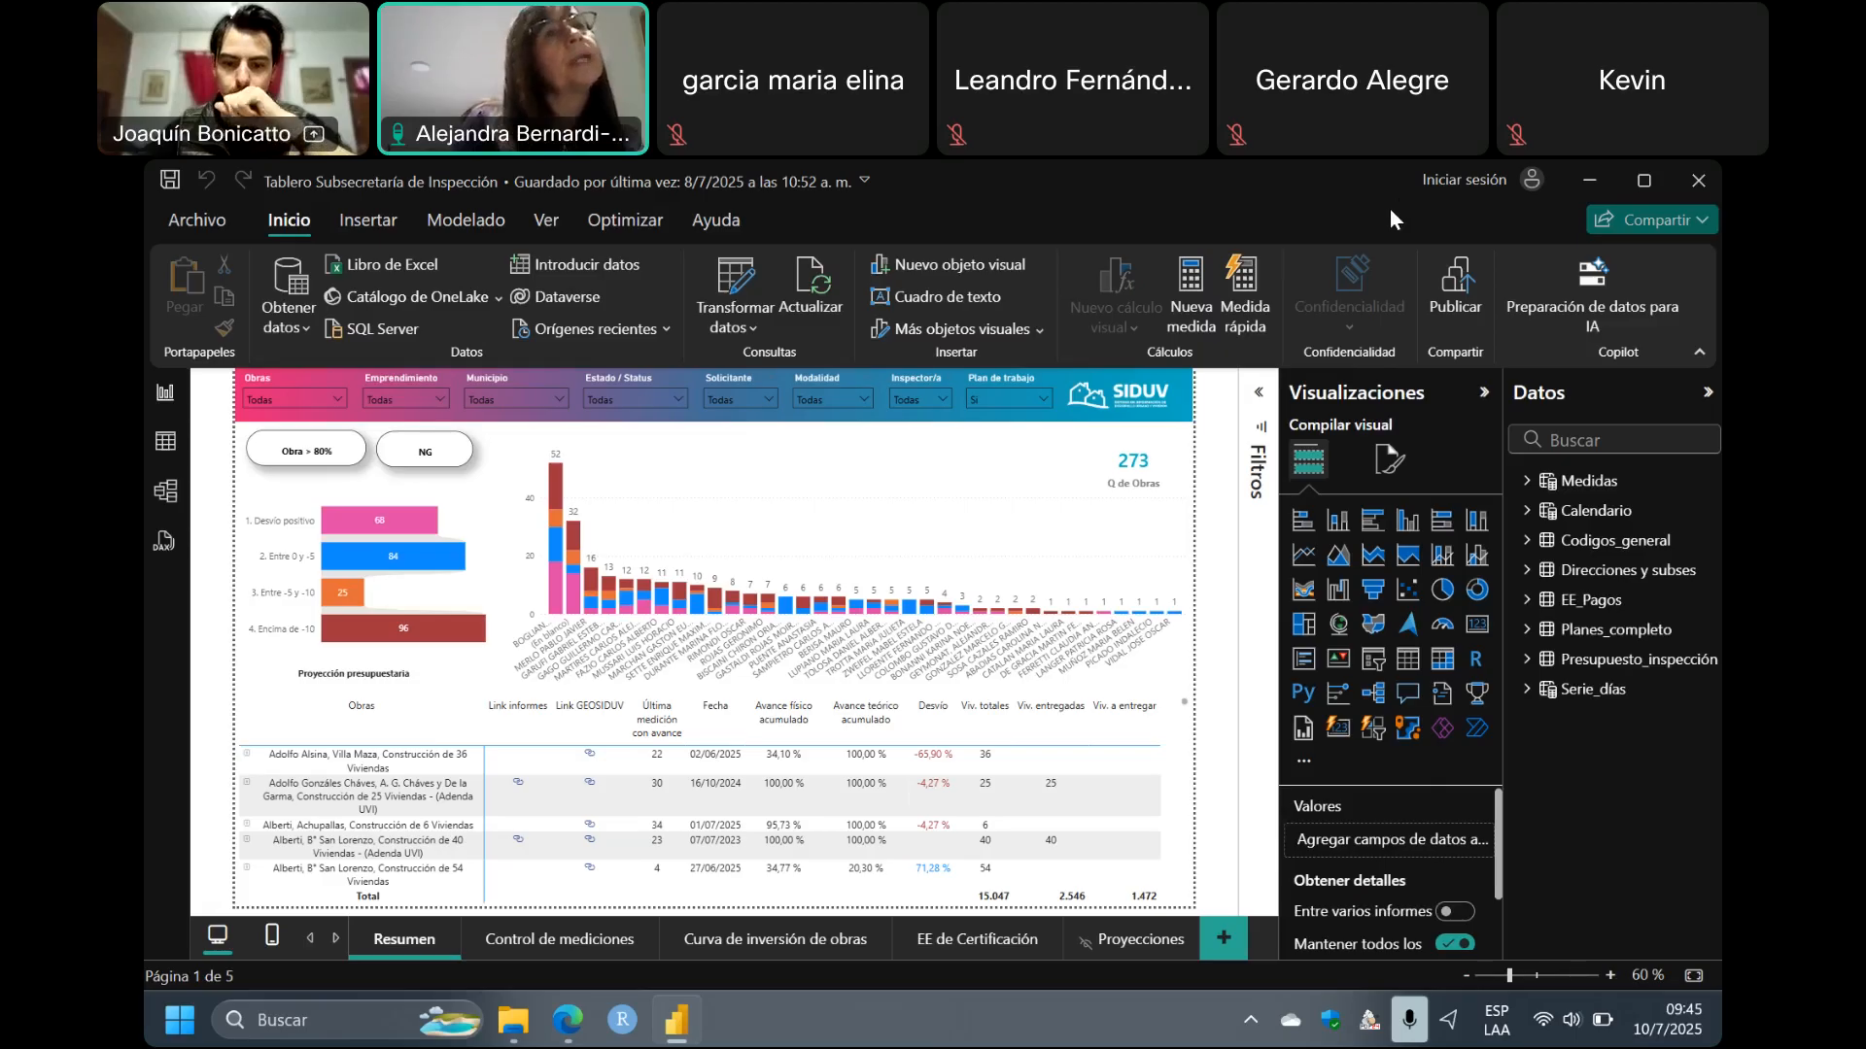
scroll(926, 787, down, 3)
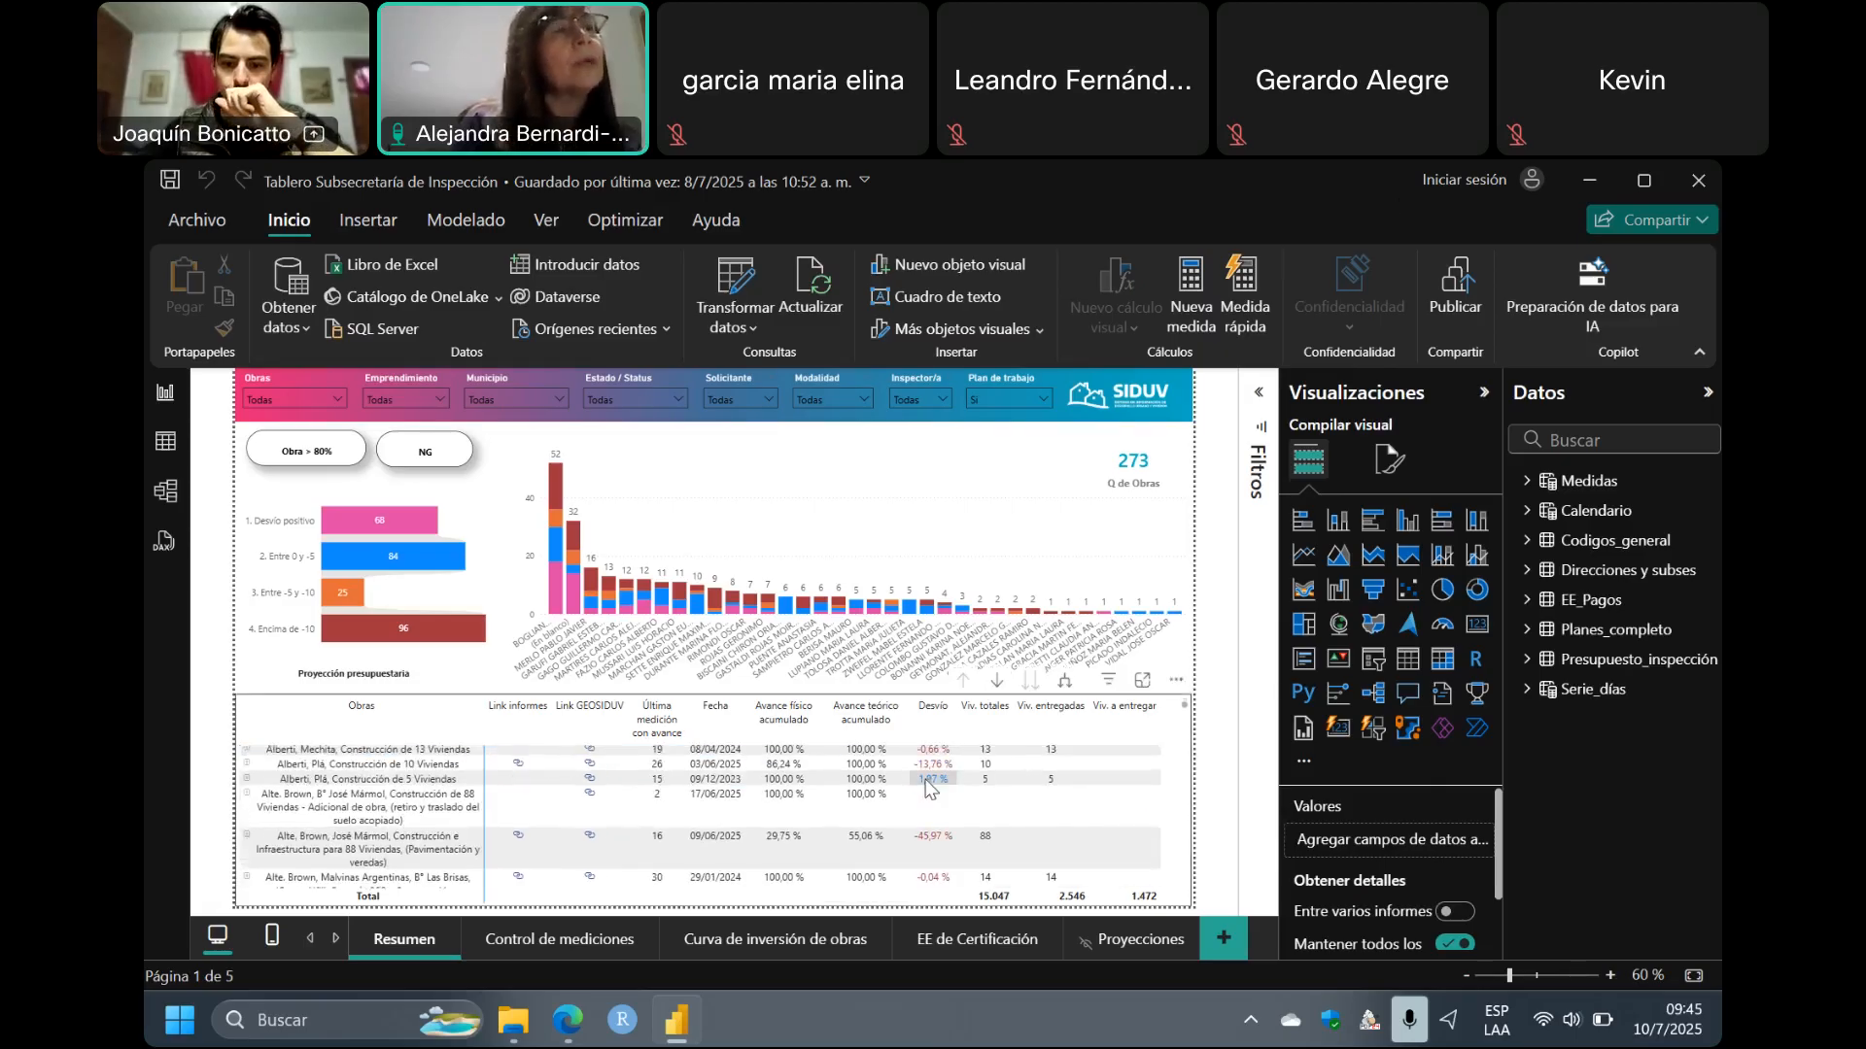
scroll(926, 787, up, 3)
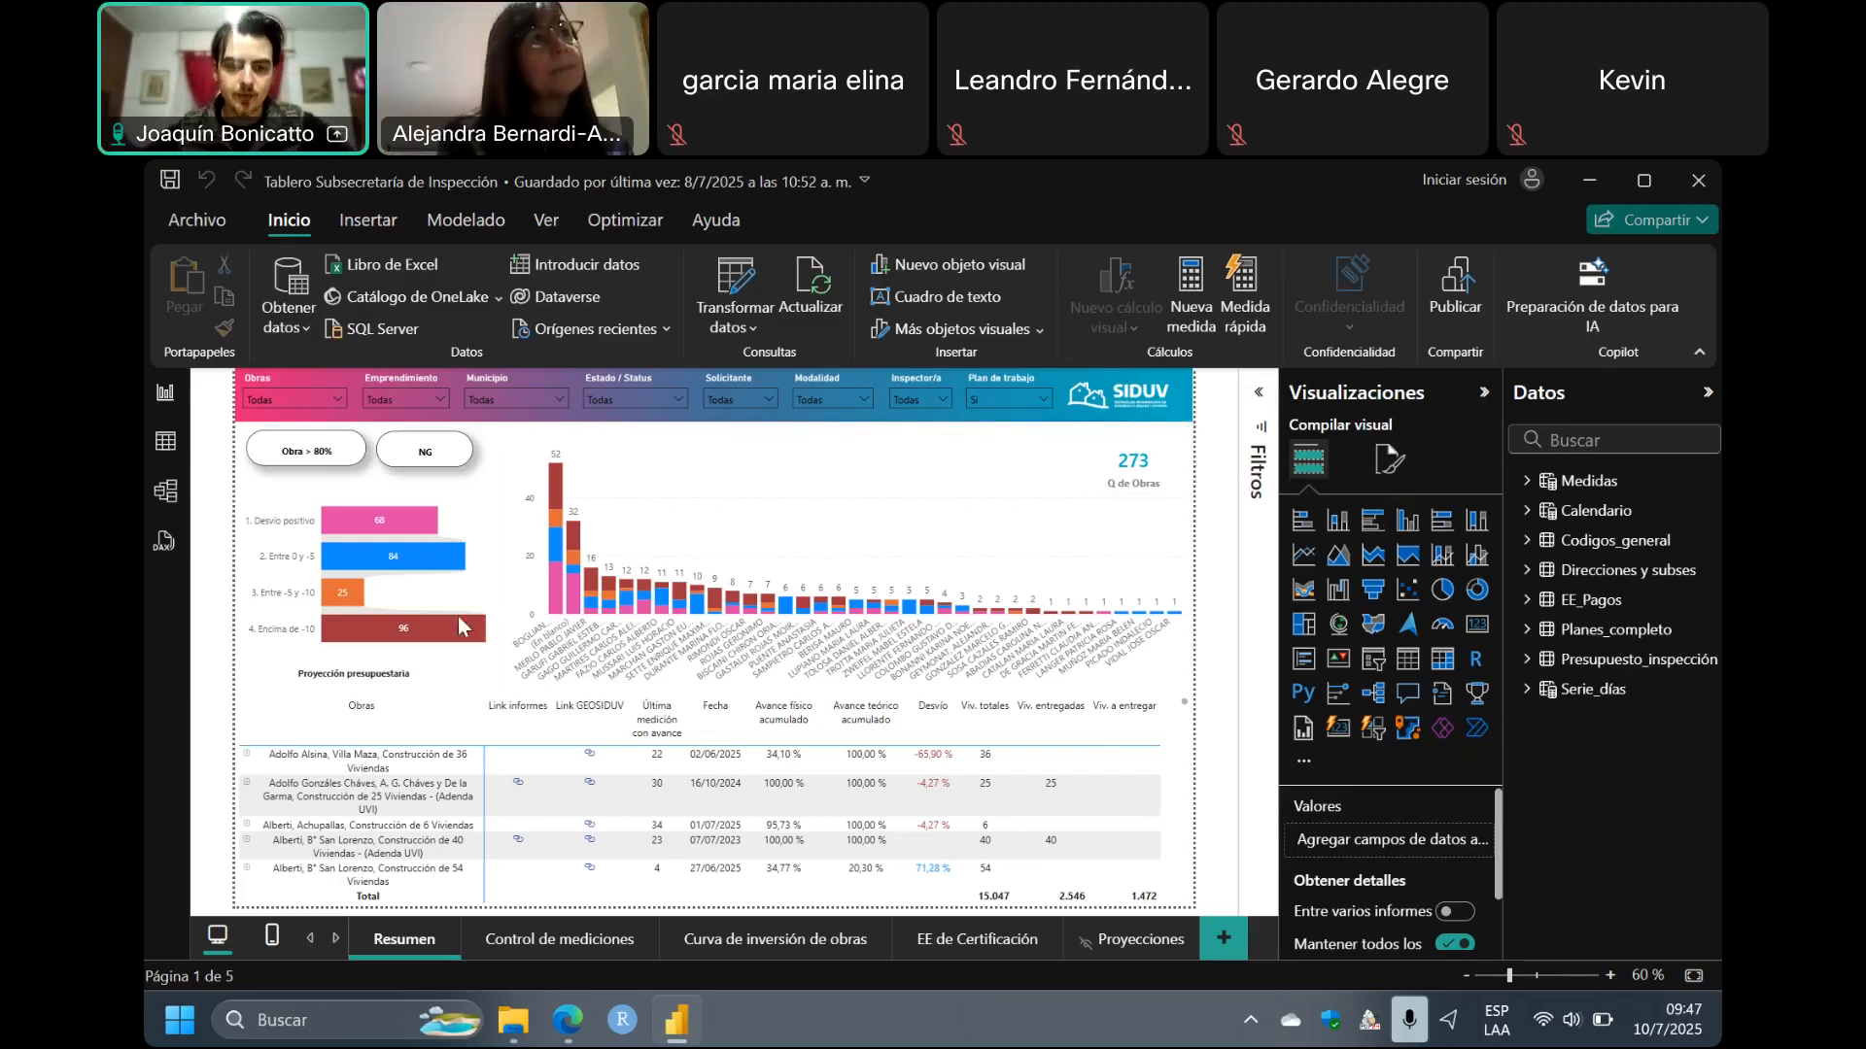
mouse_move(393, 521)
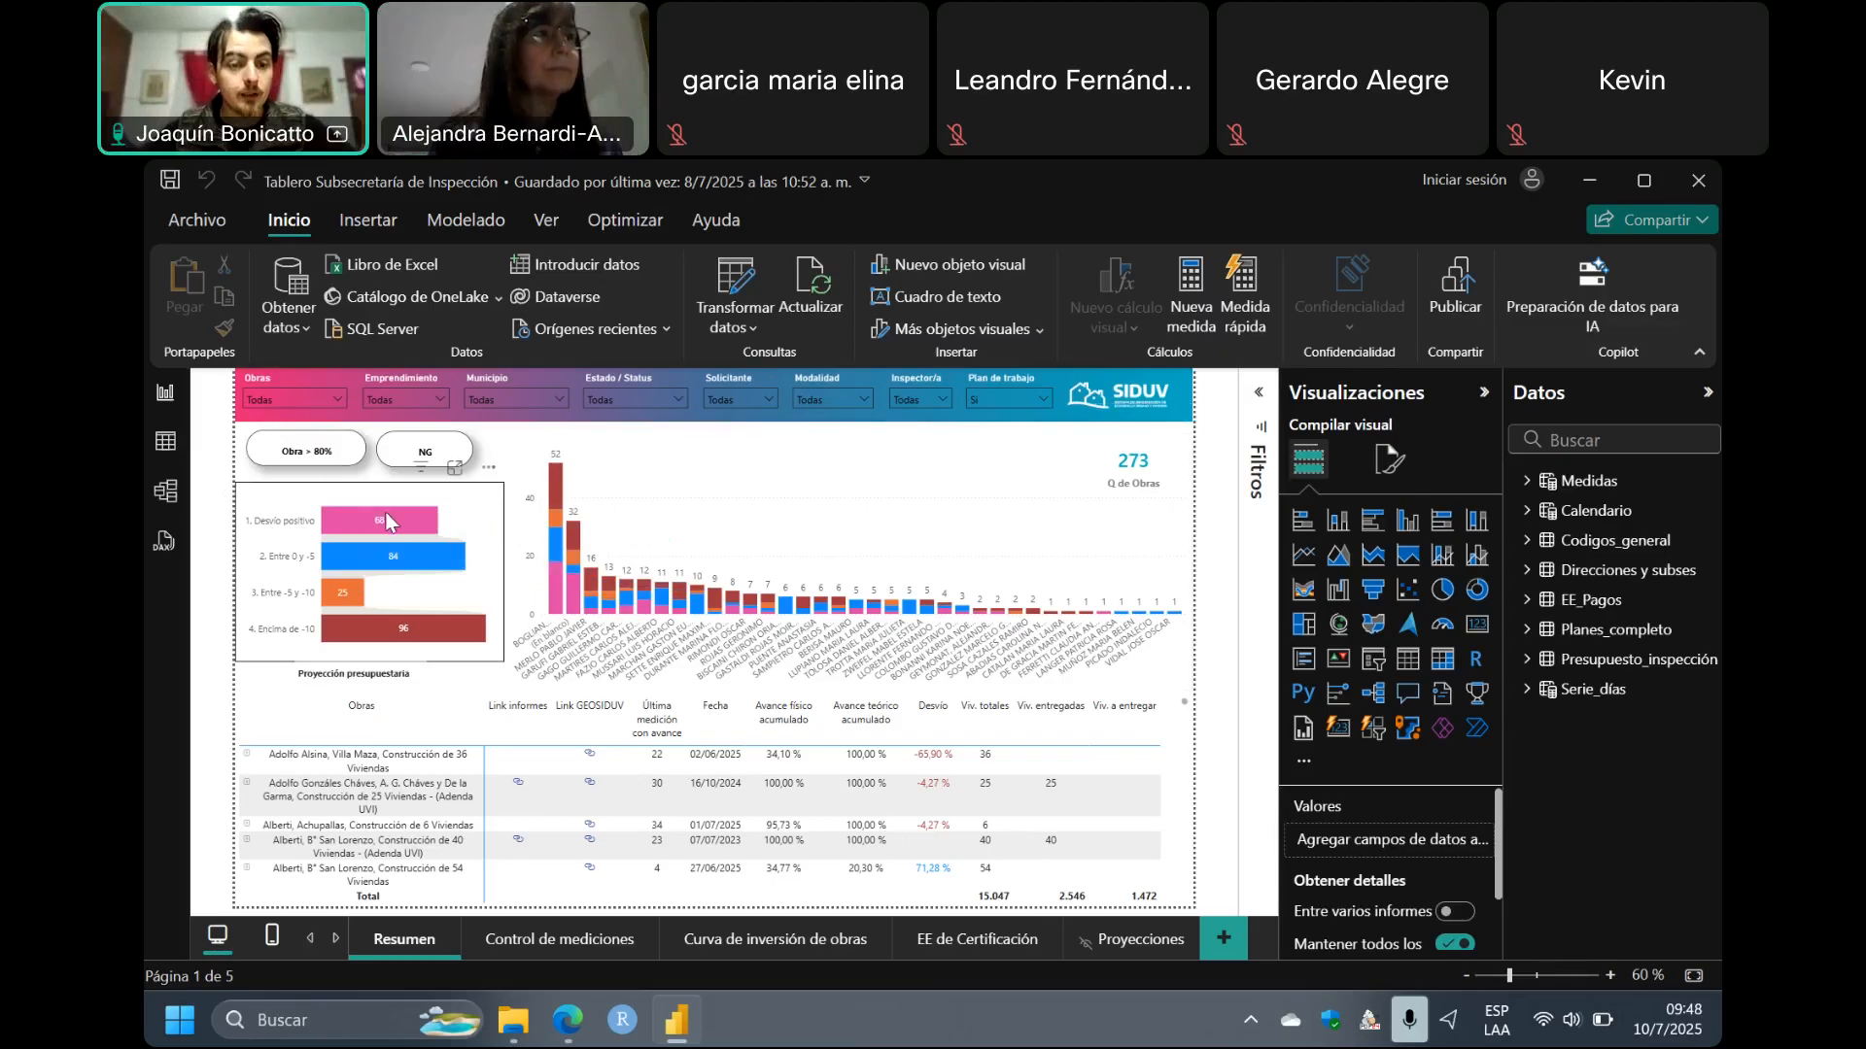
mouse_move(335, 572)
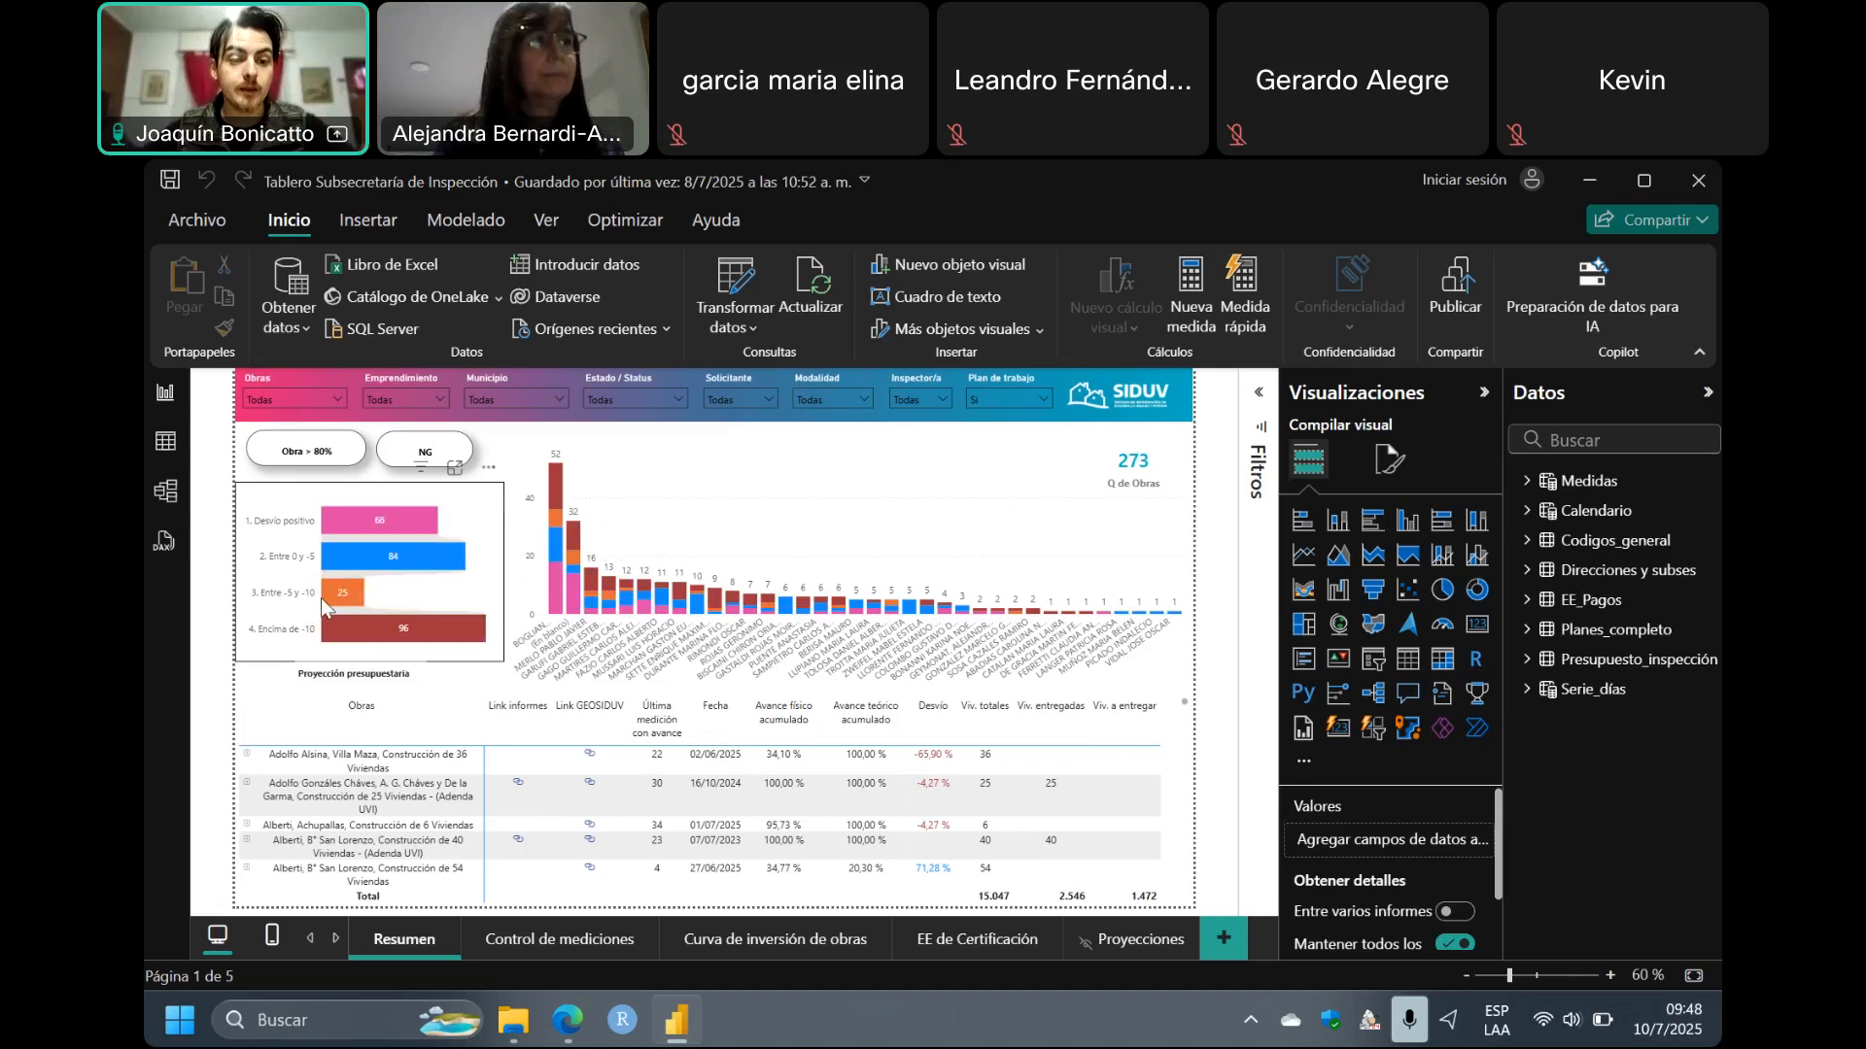
mouse_move(342, 646)
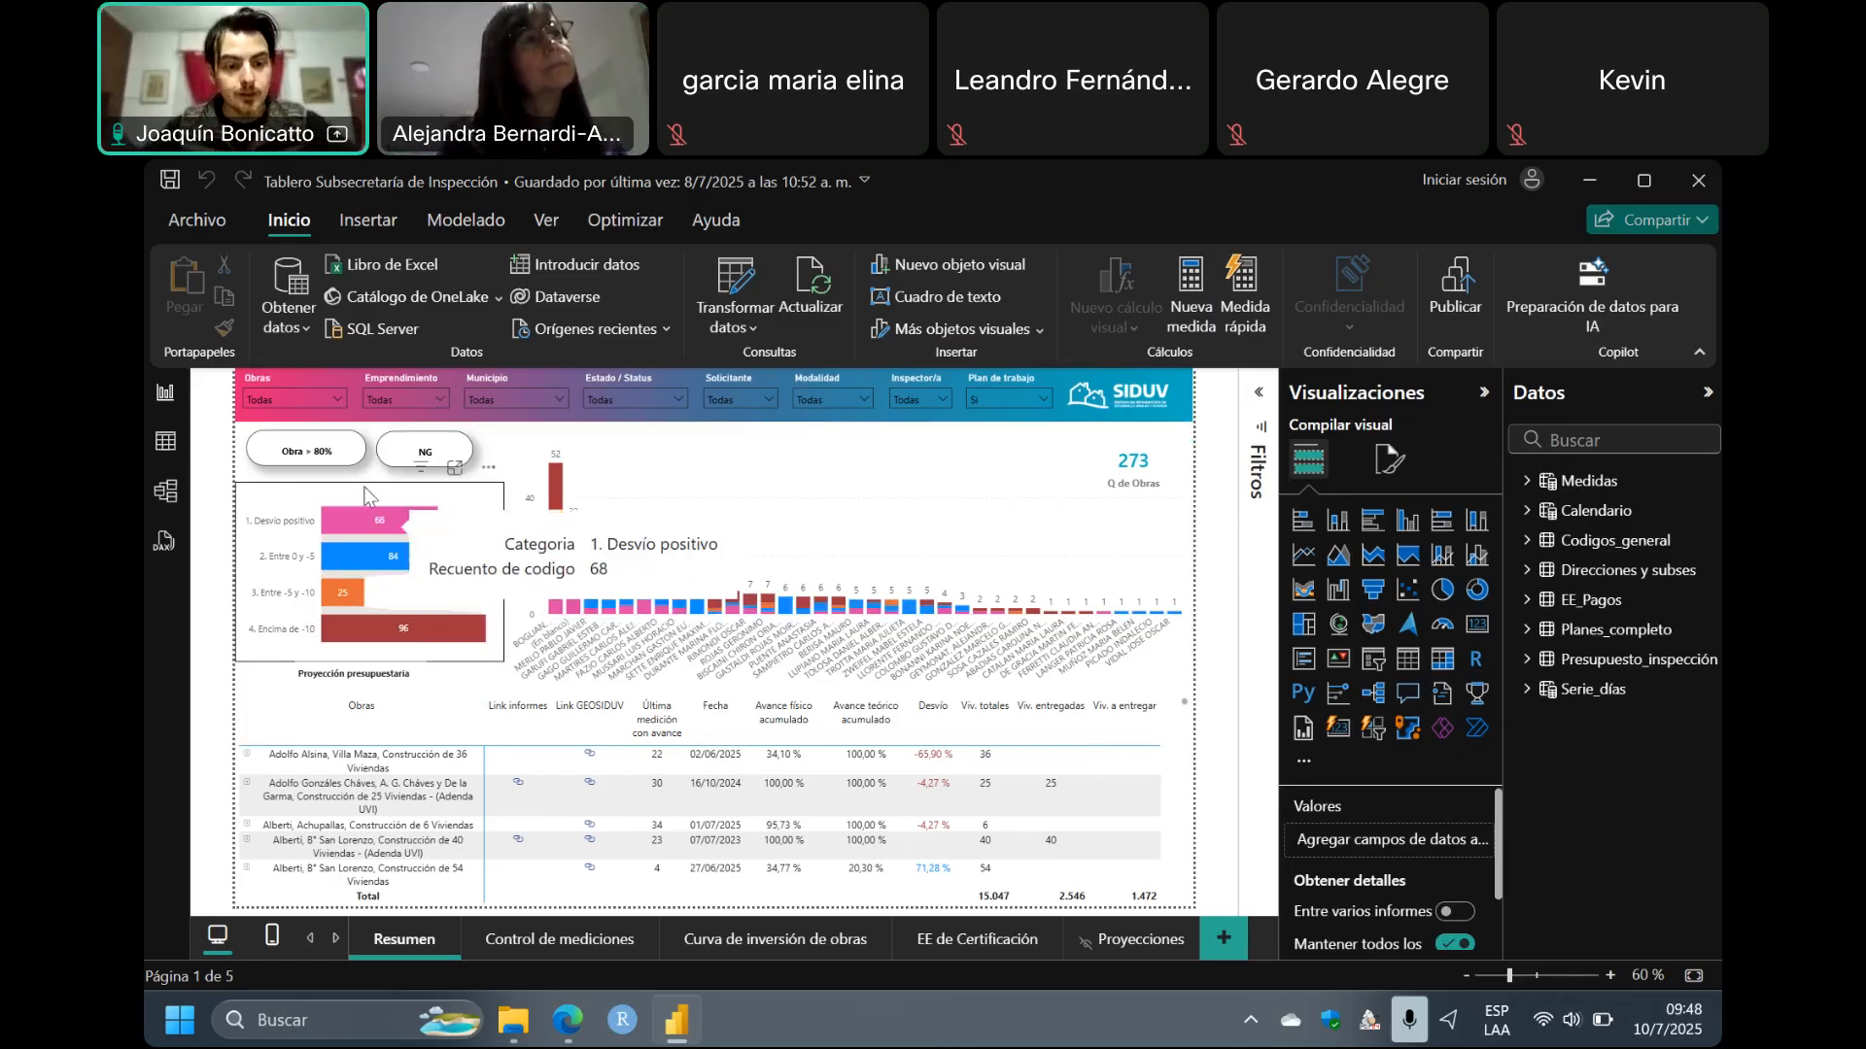
Step: Cross-filter the Resumen page to the '2. Entre 0 y -5' category, showing 84 obras
click(367, 569)
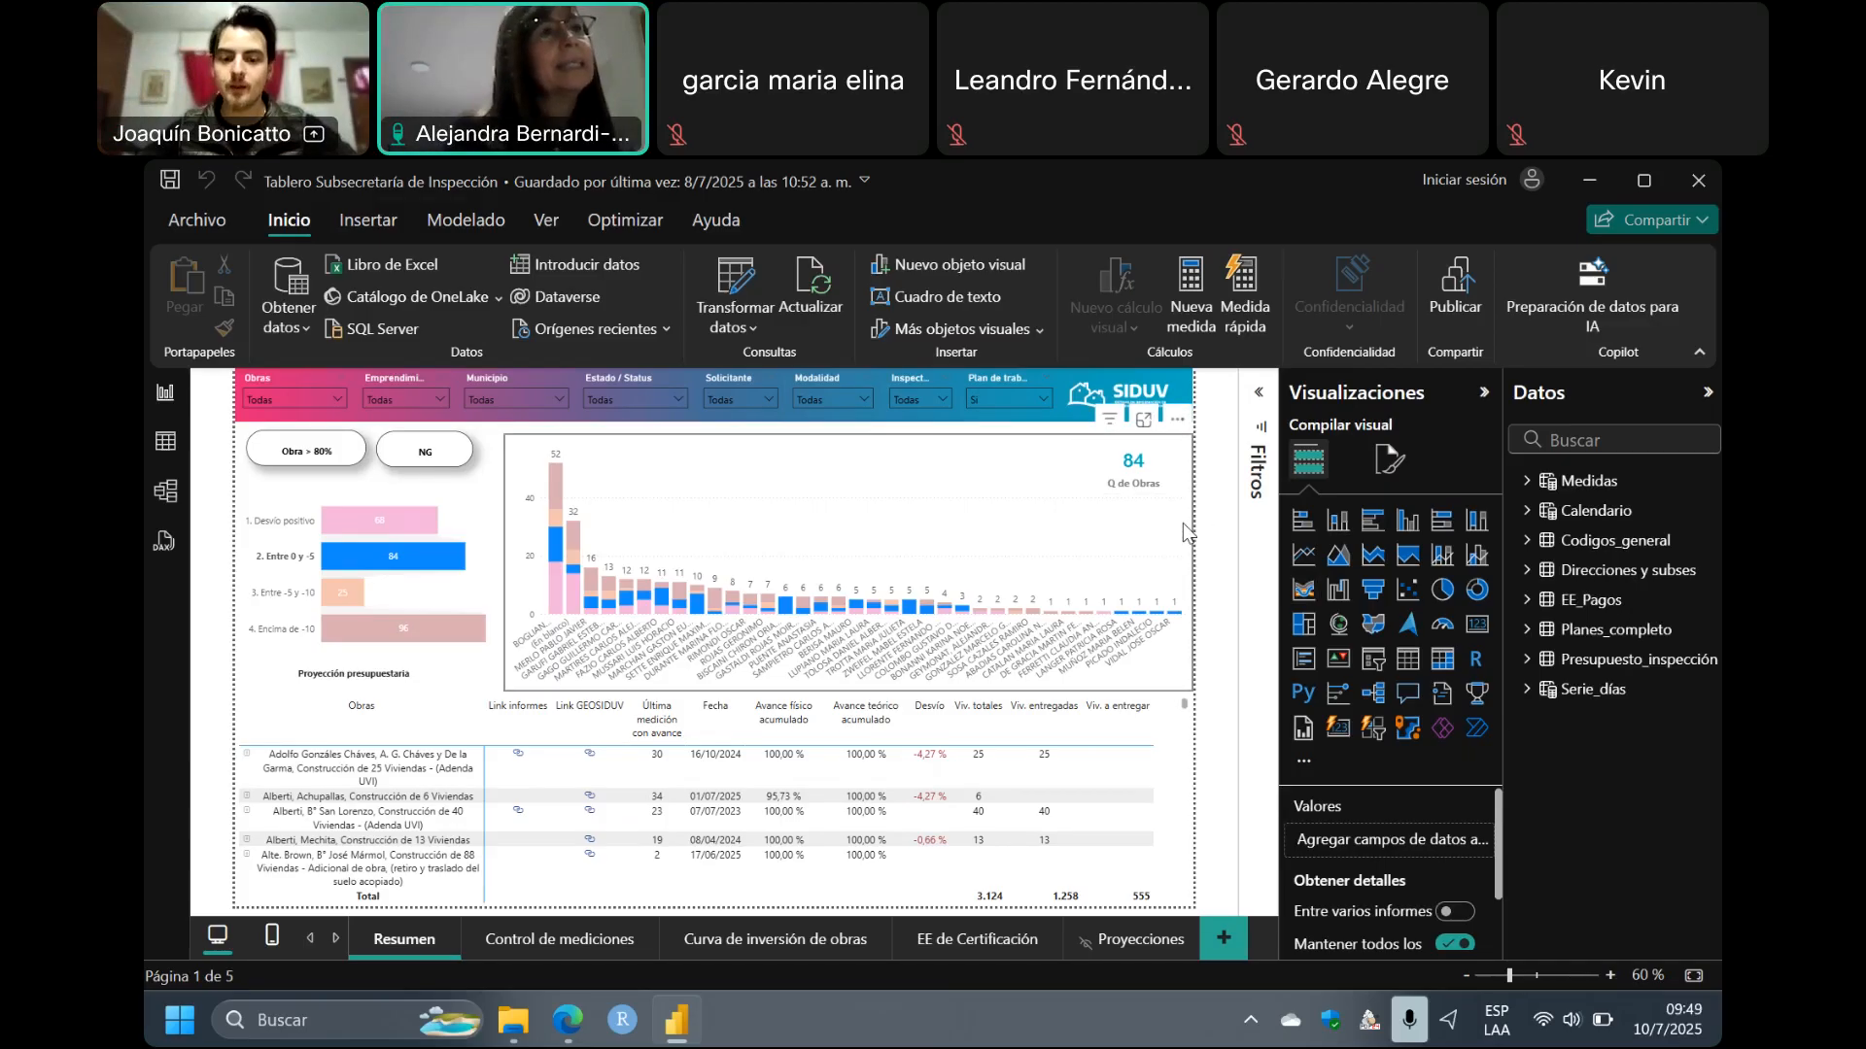
Step: Select the obras-per-Responsable bar chart, then clear the '2. Entre 0 y -5' filter
click(1183, 532)
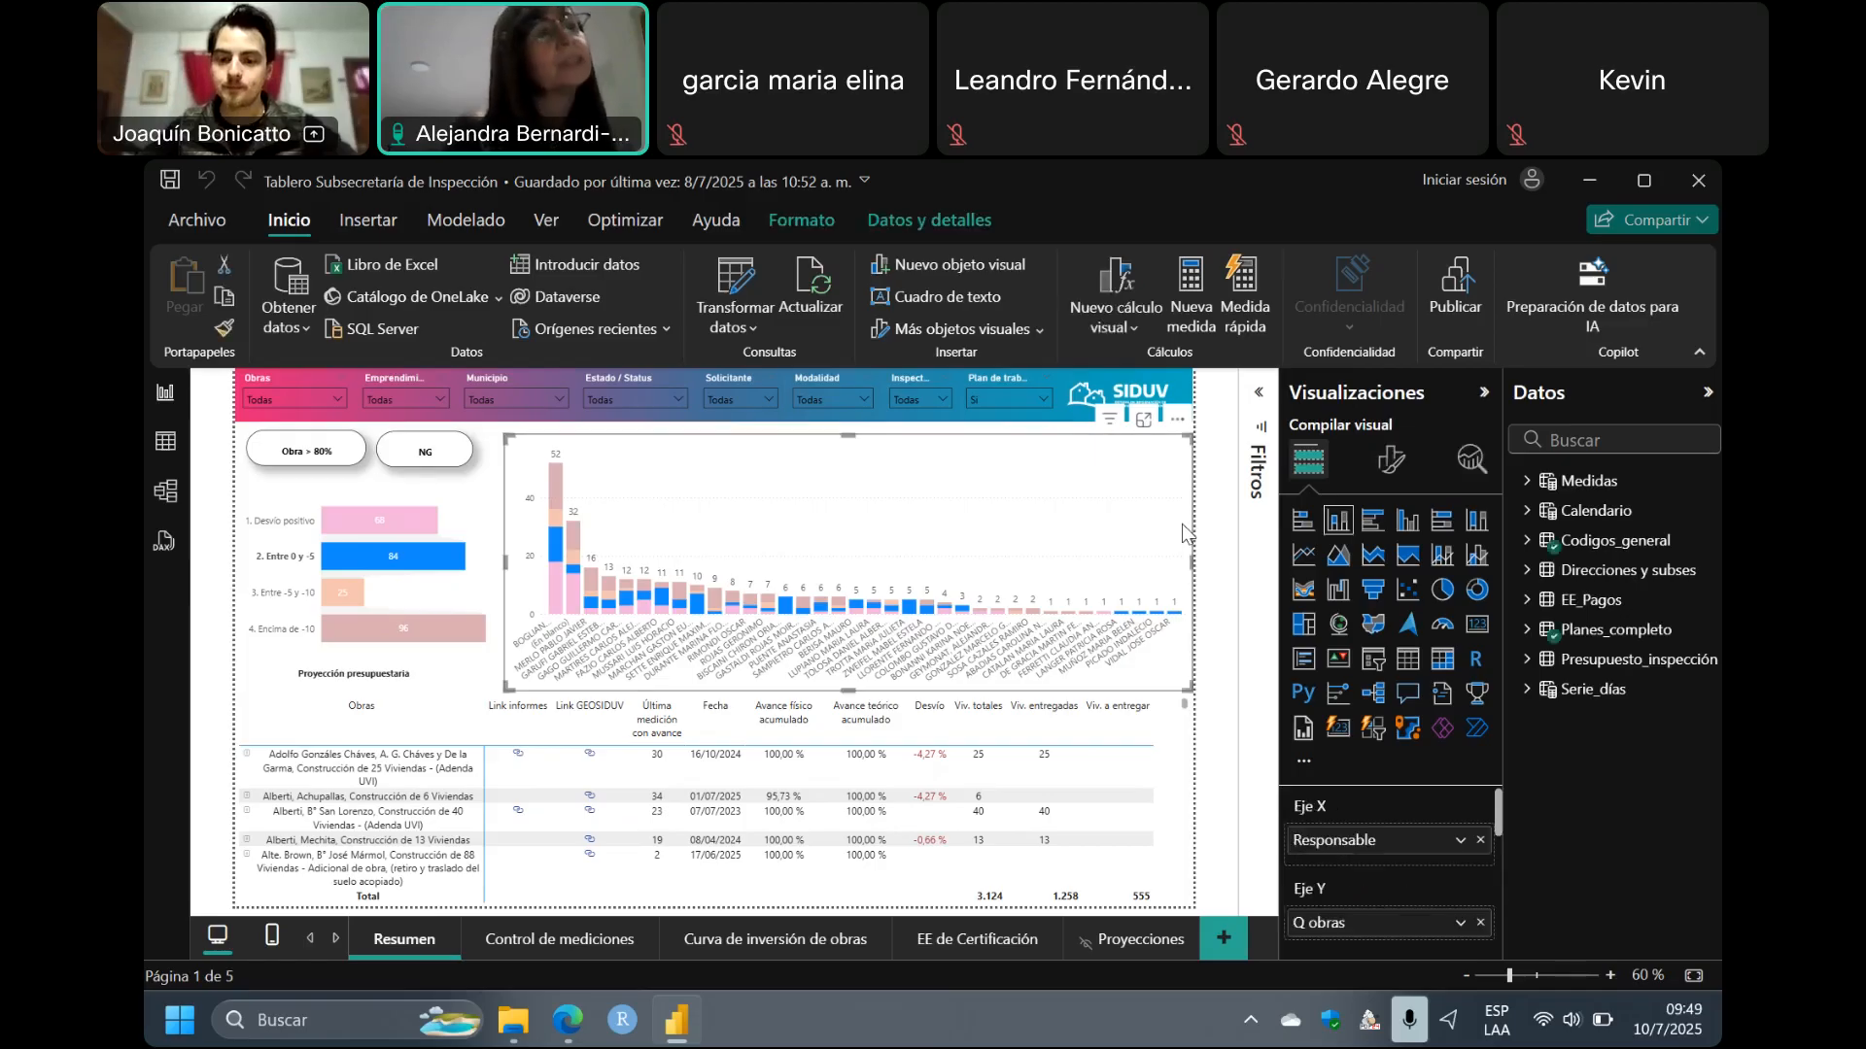
click(405, 563)
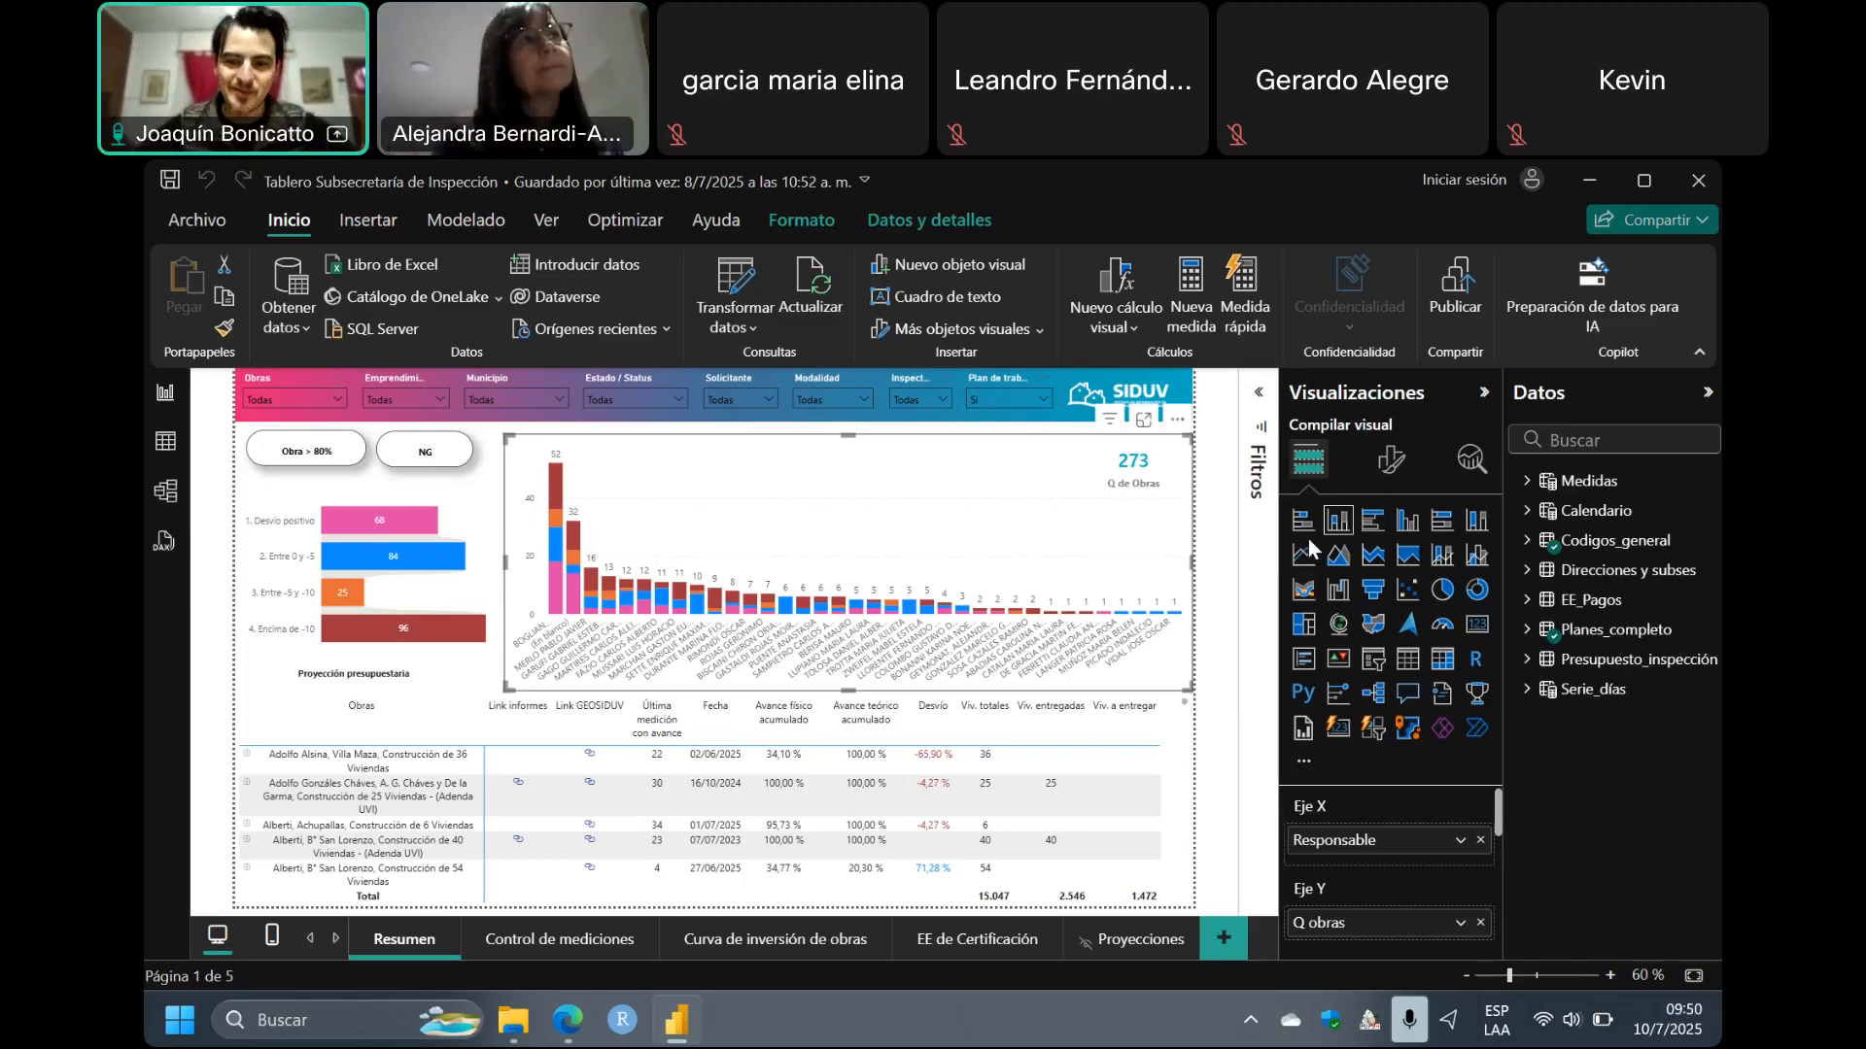
click(1208, 481)
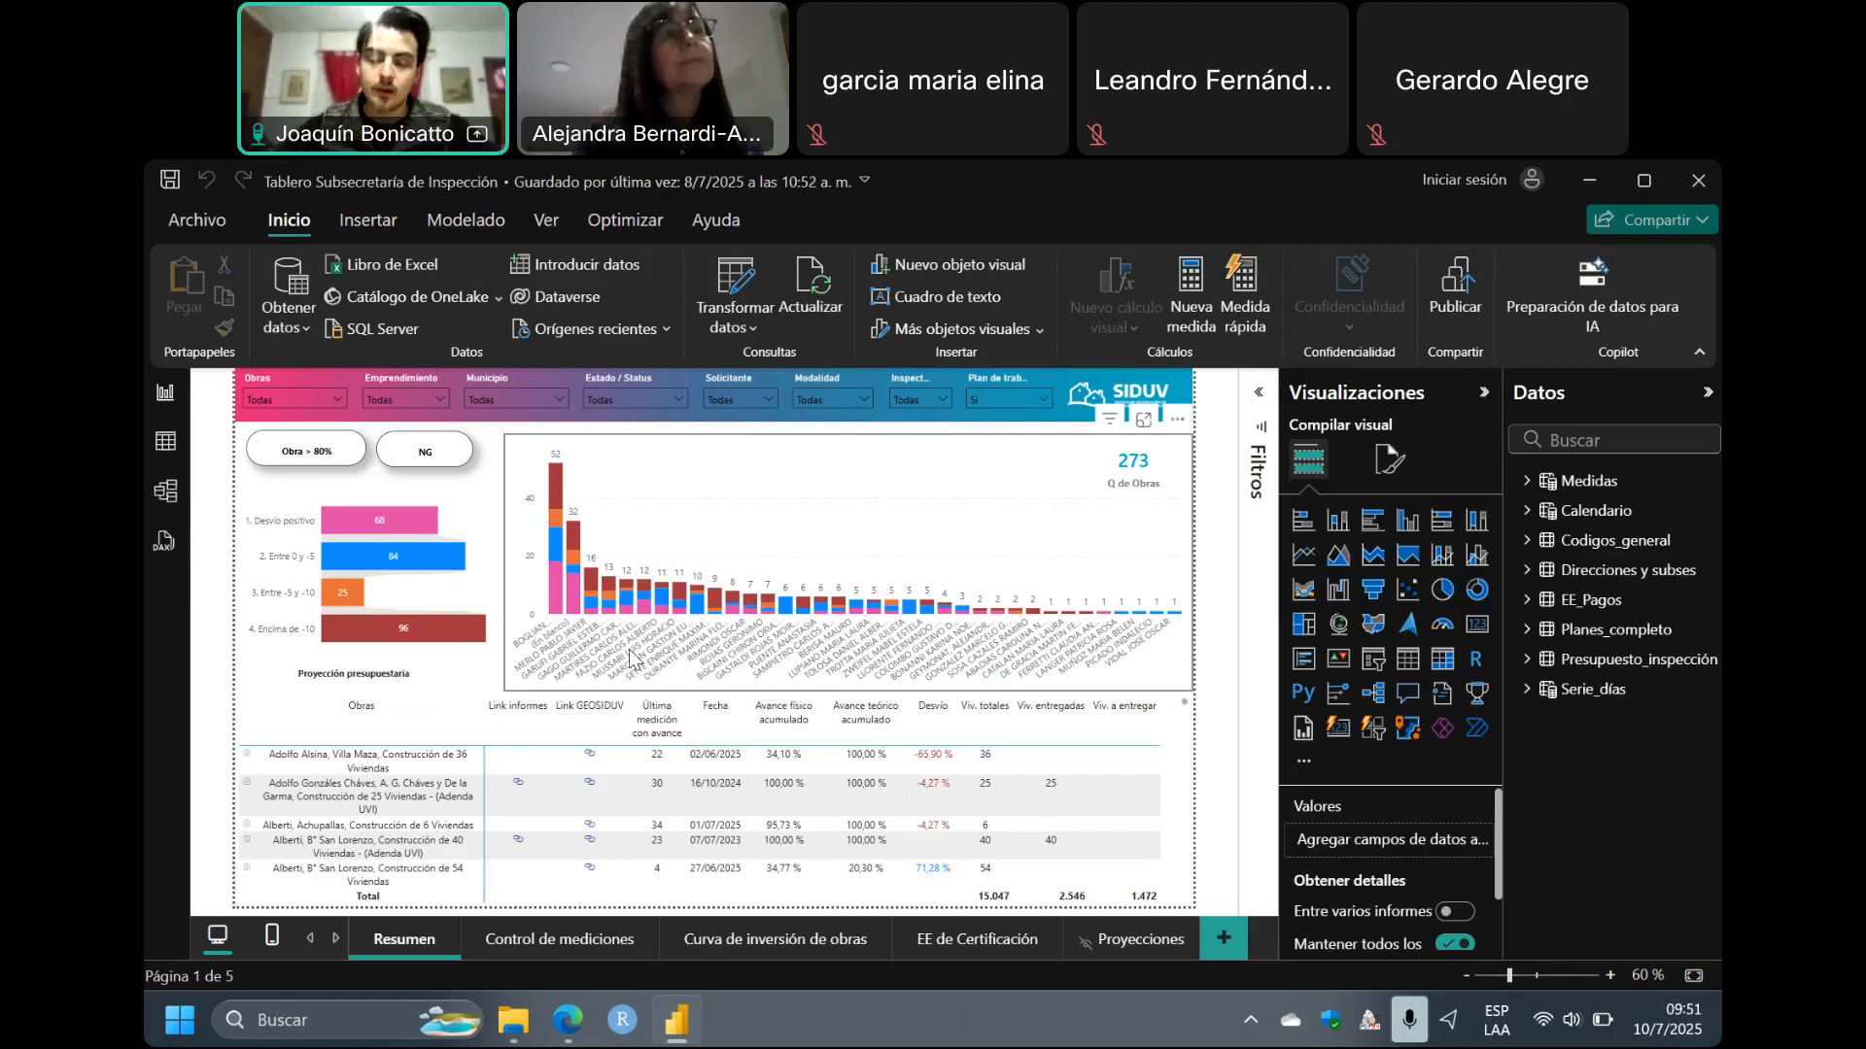
mouse_move(588, 599)
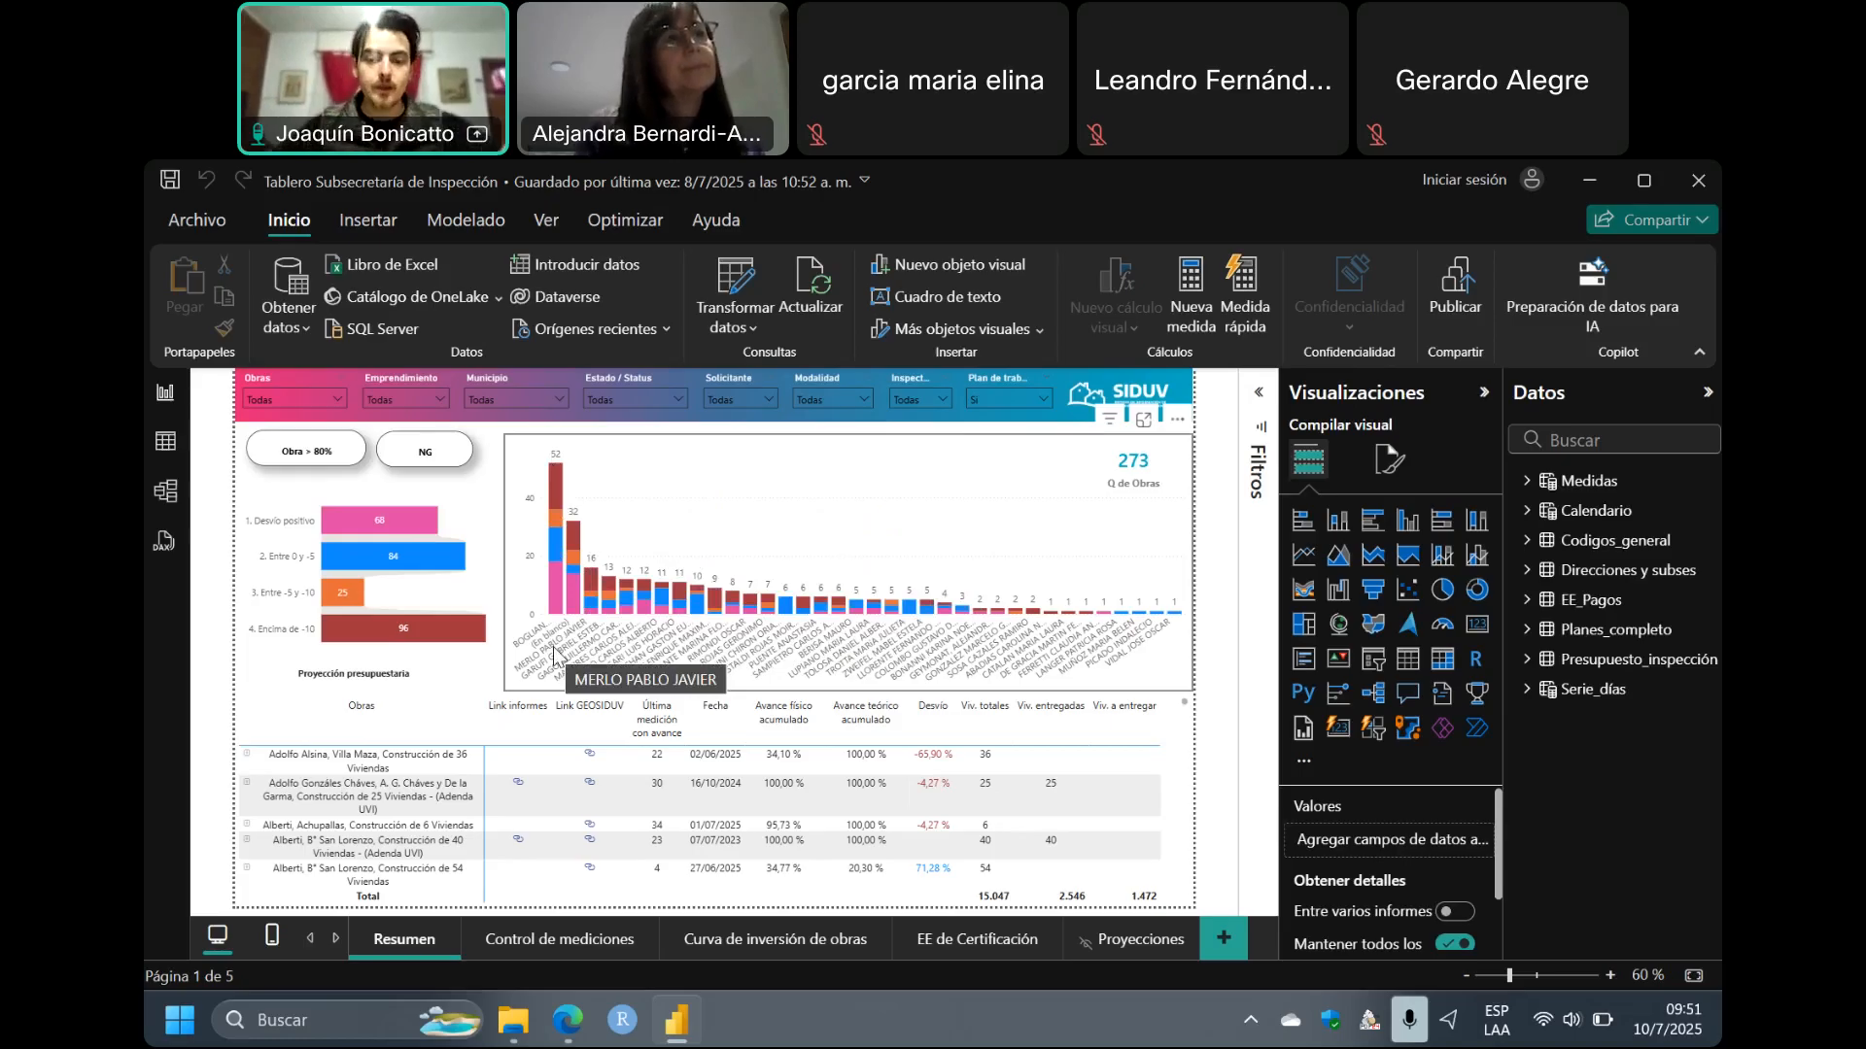
mouse_move(560, 475)
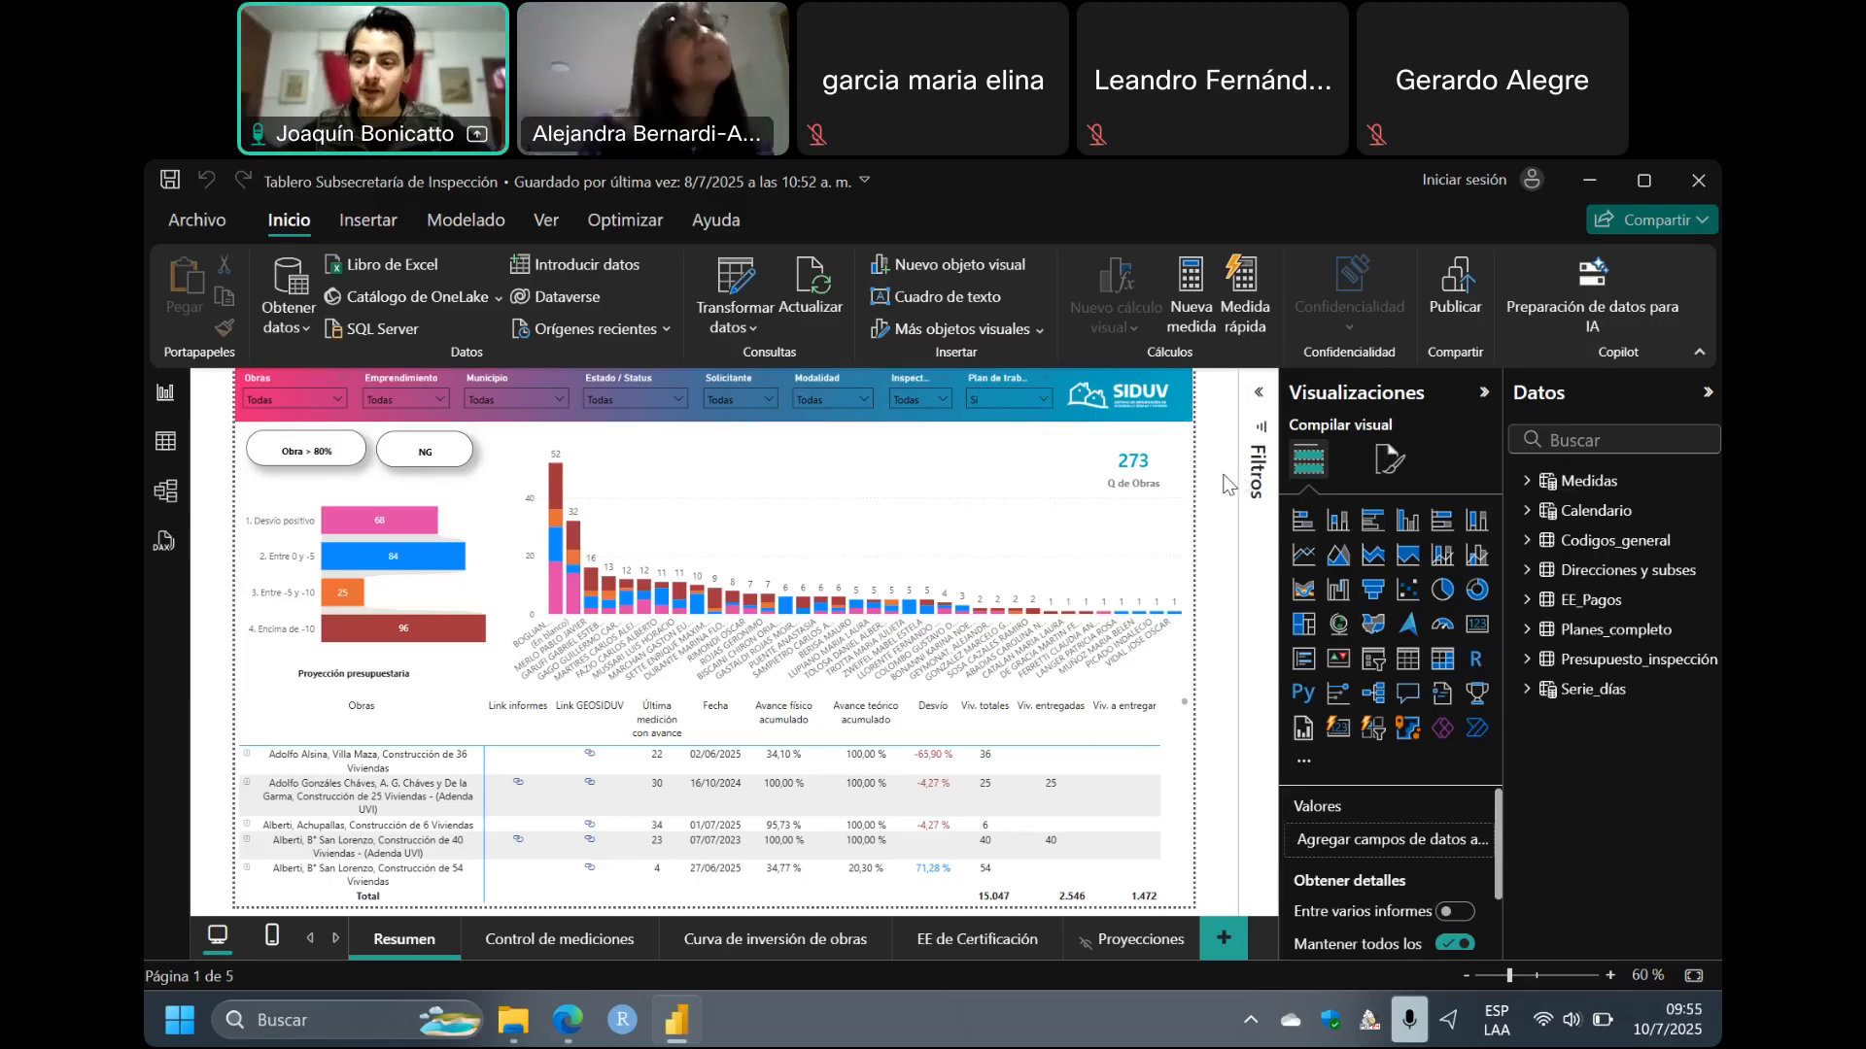
Step: View the Calendario table rows in Table view, then bring up Windows Search
click(165, 455)
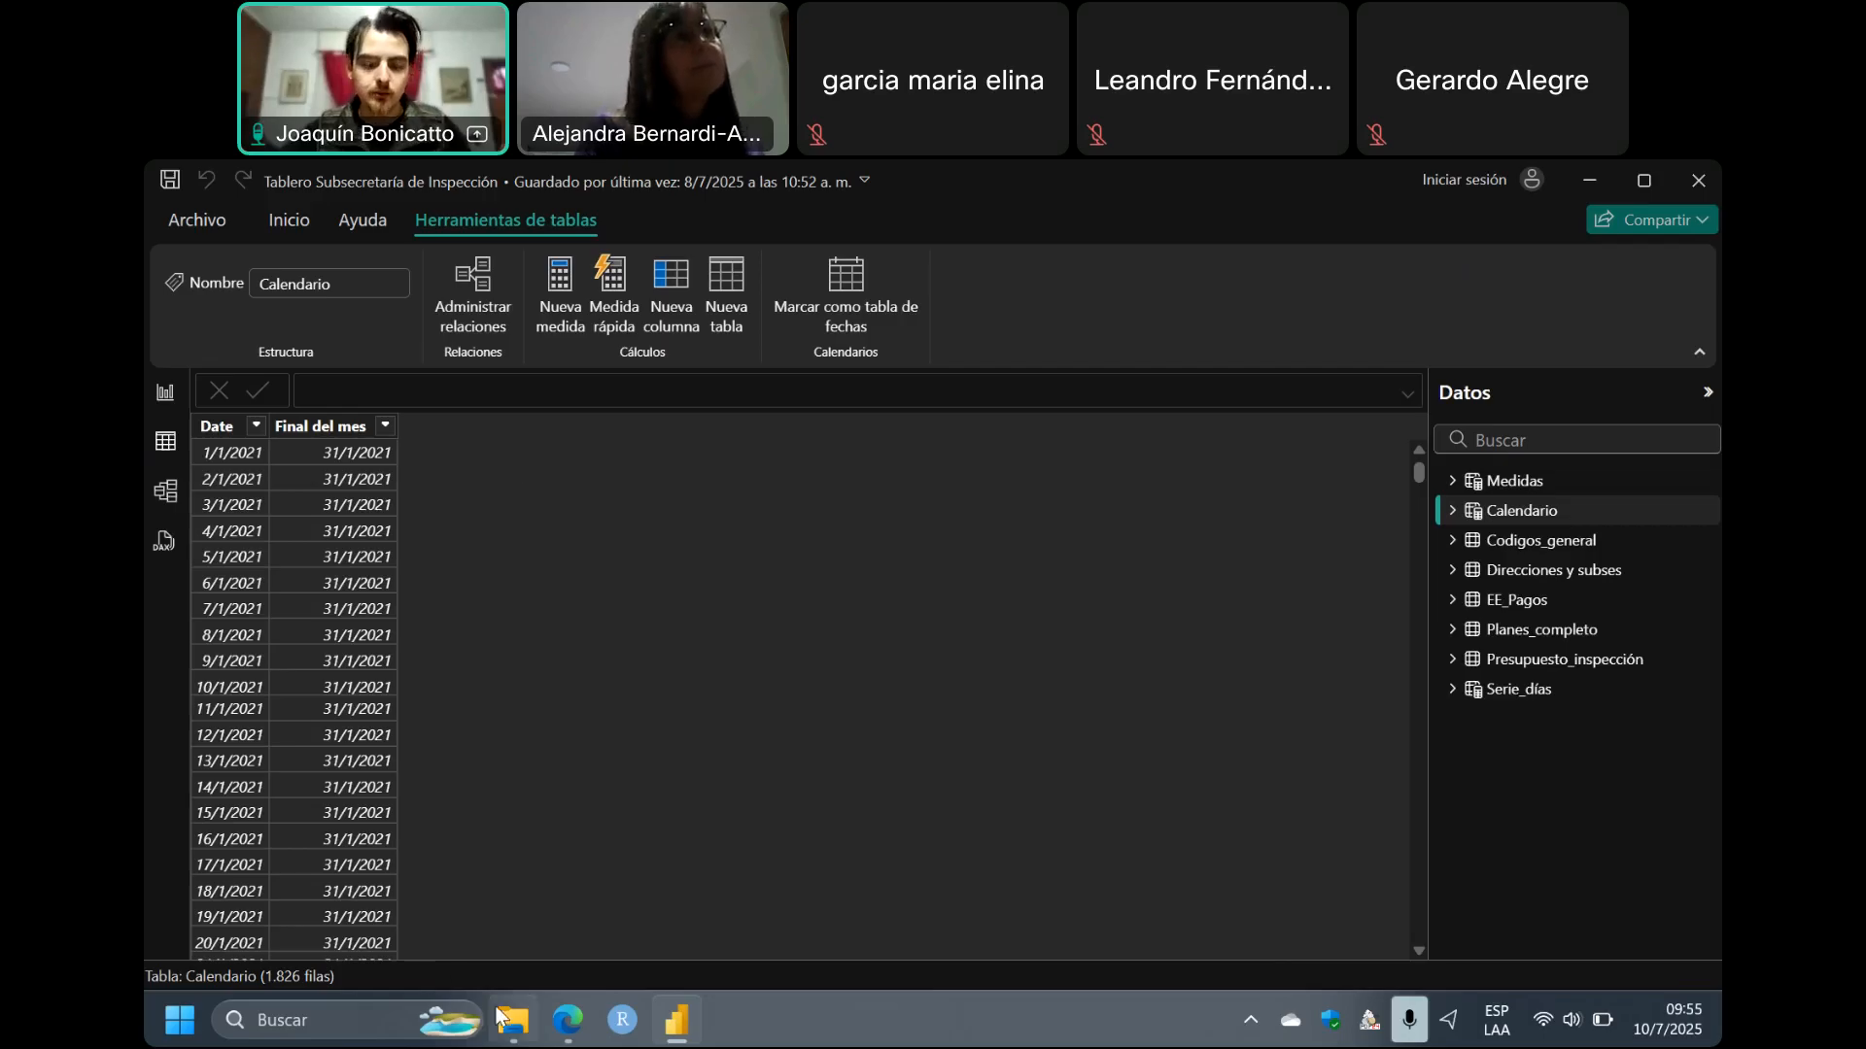
mouse_move(499, 1016)
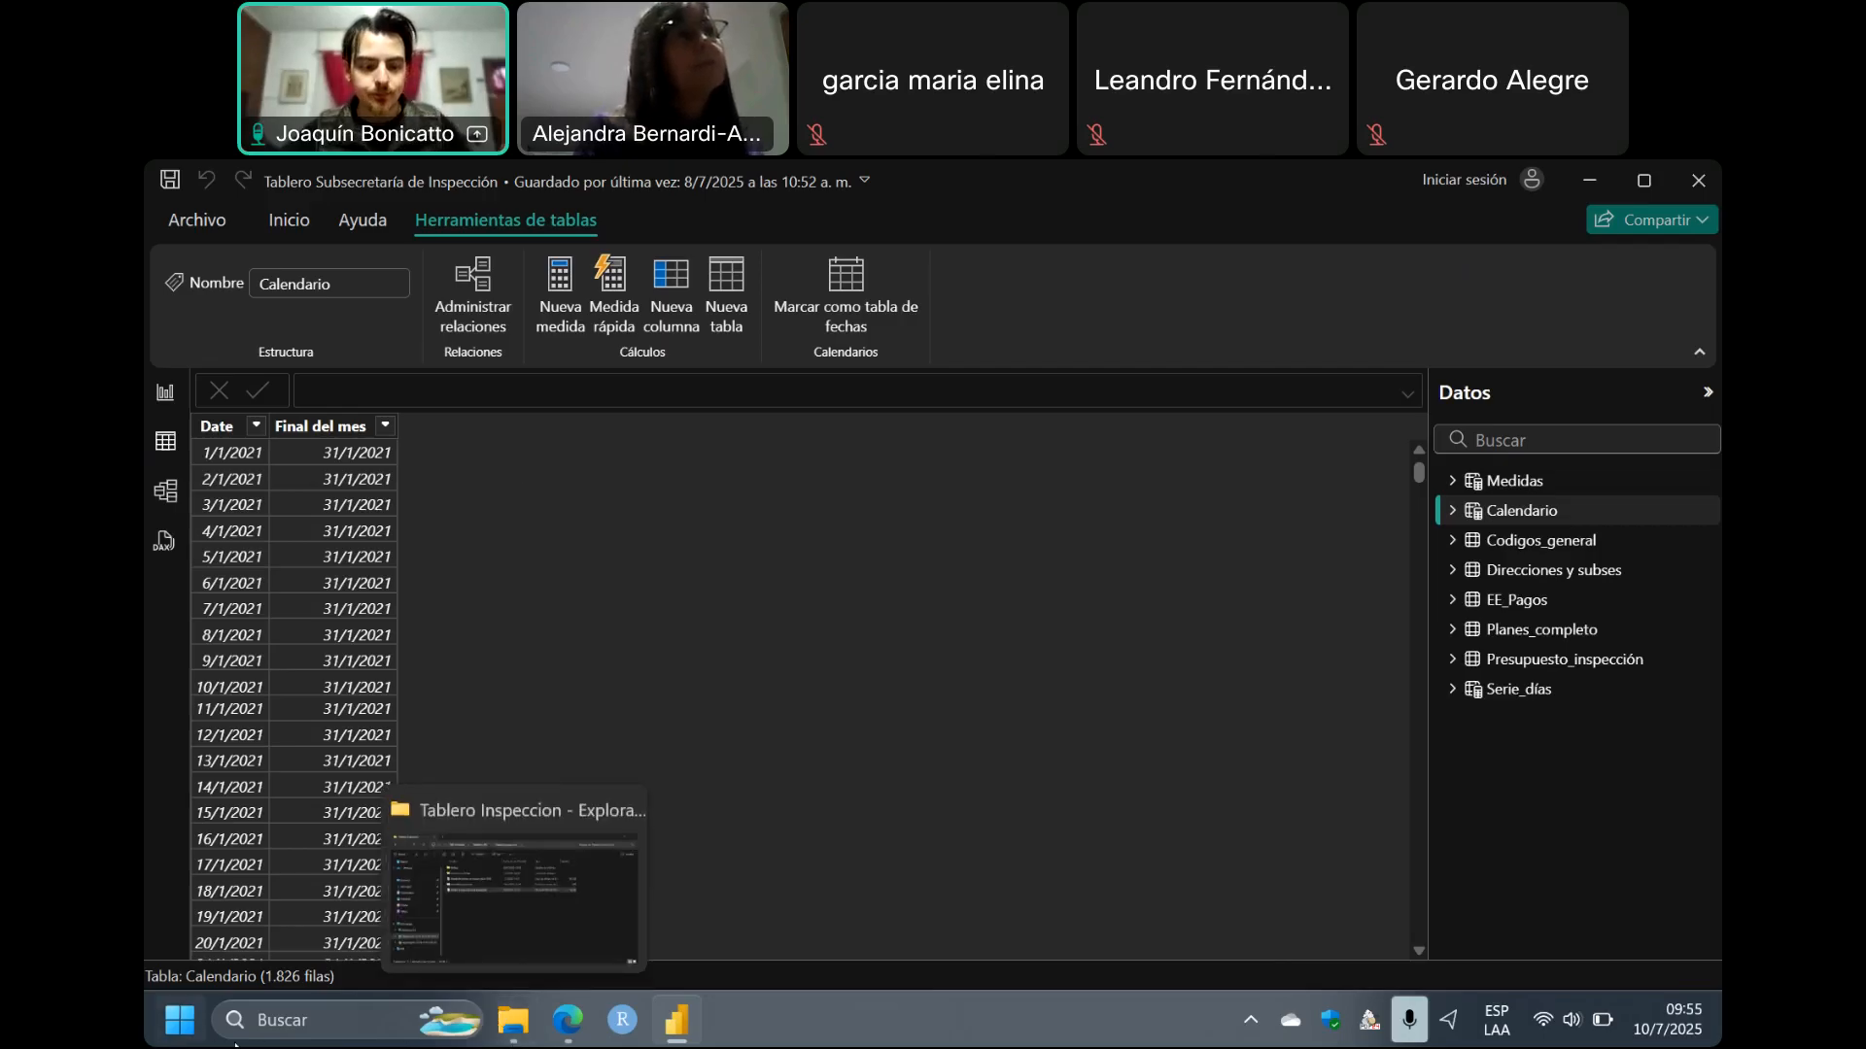
click(280, 1022)
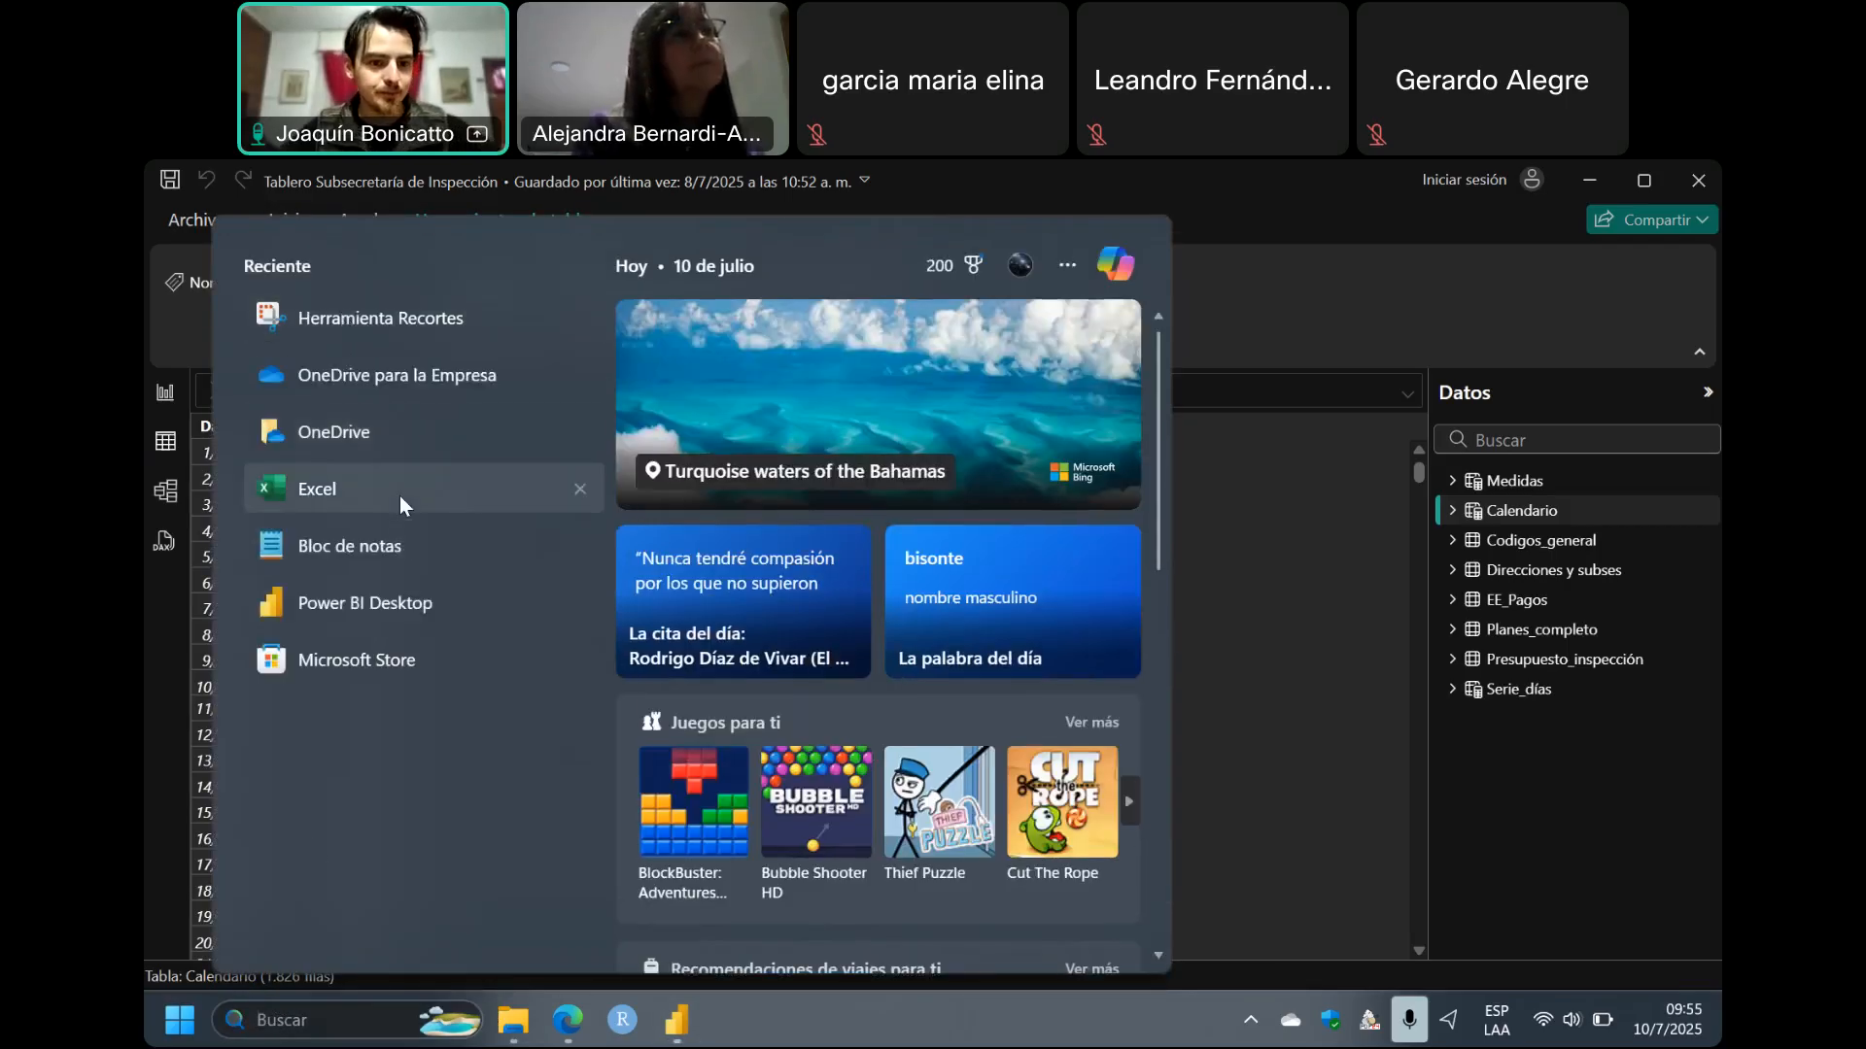
Step: Start a blank Excel workbook and fill one sample name into C3 through C6
click(399, 496)
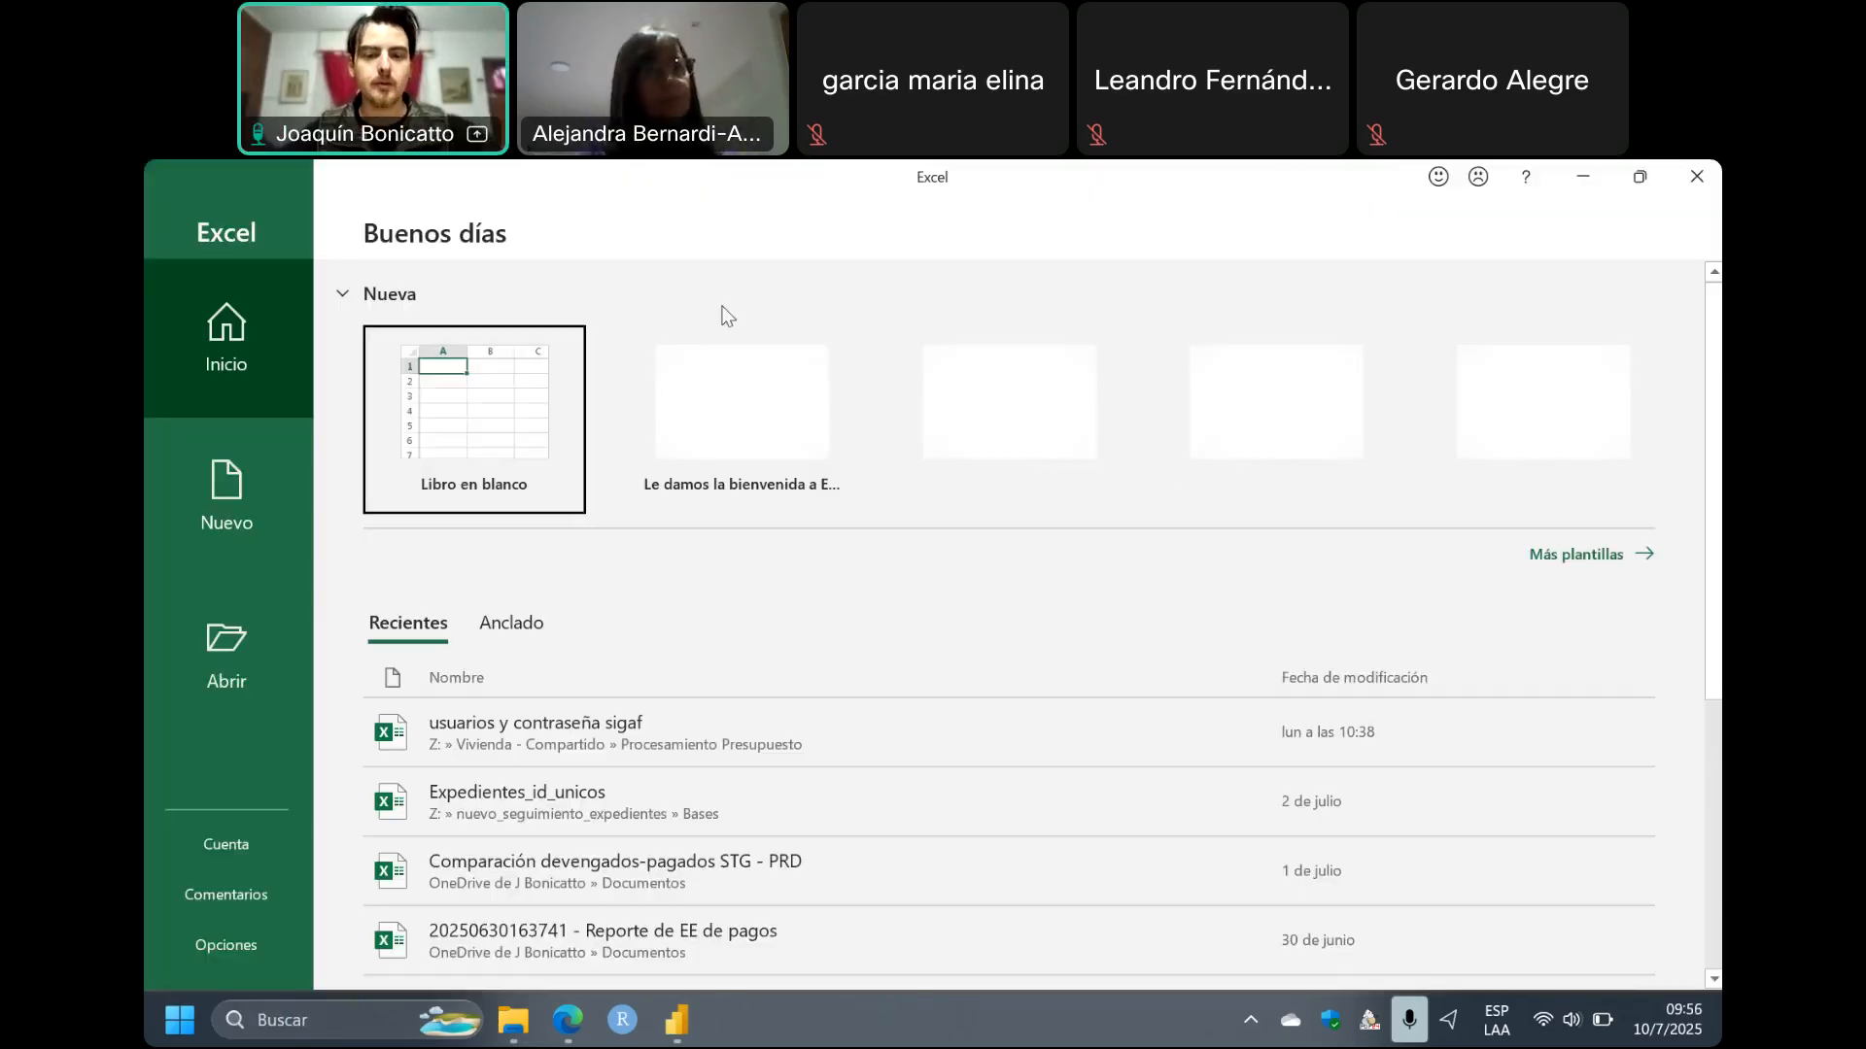
click(513, 422)
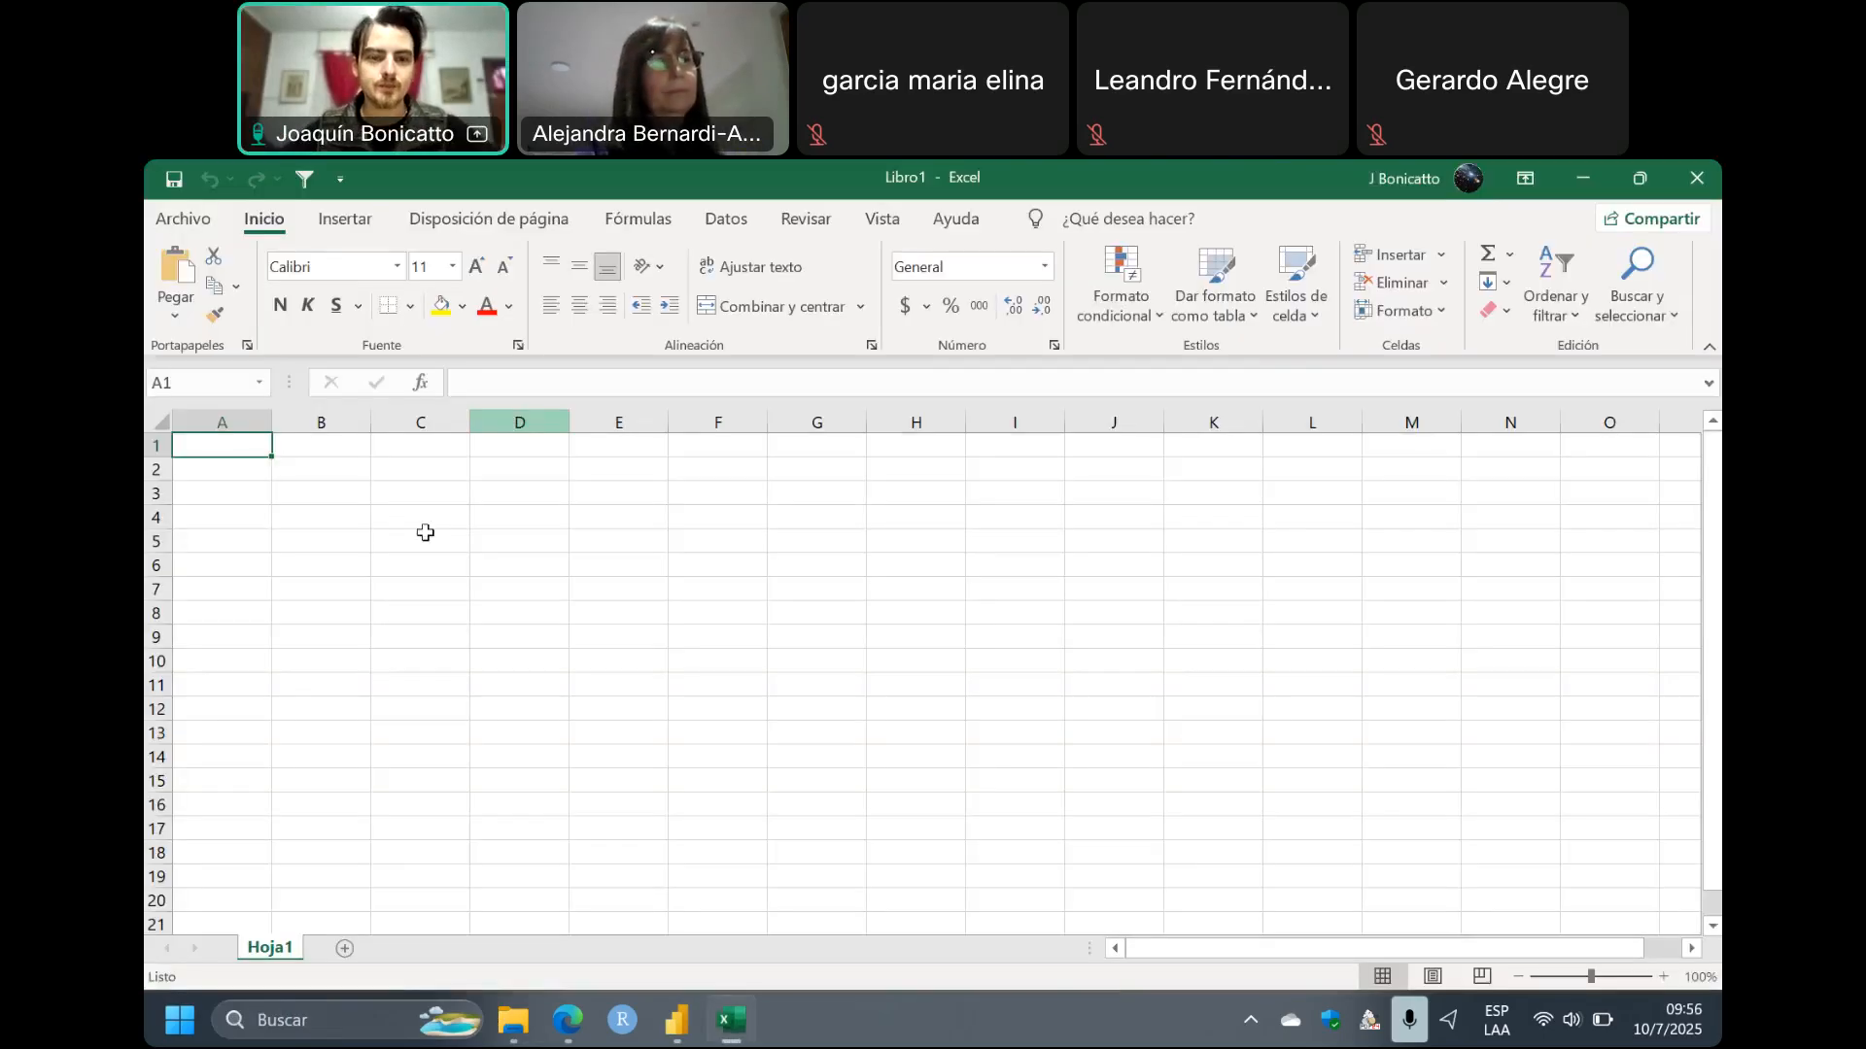
click(437, 491)
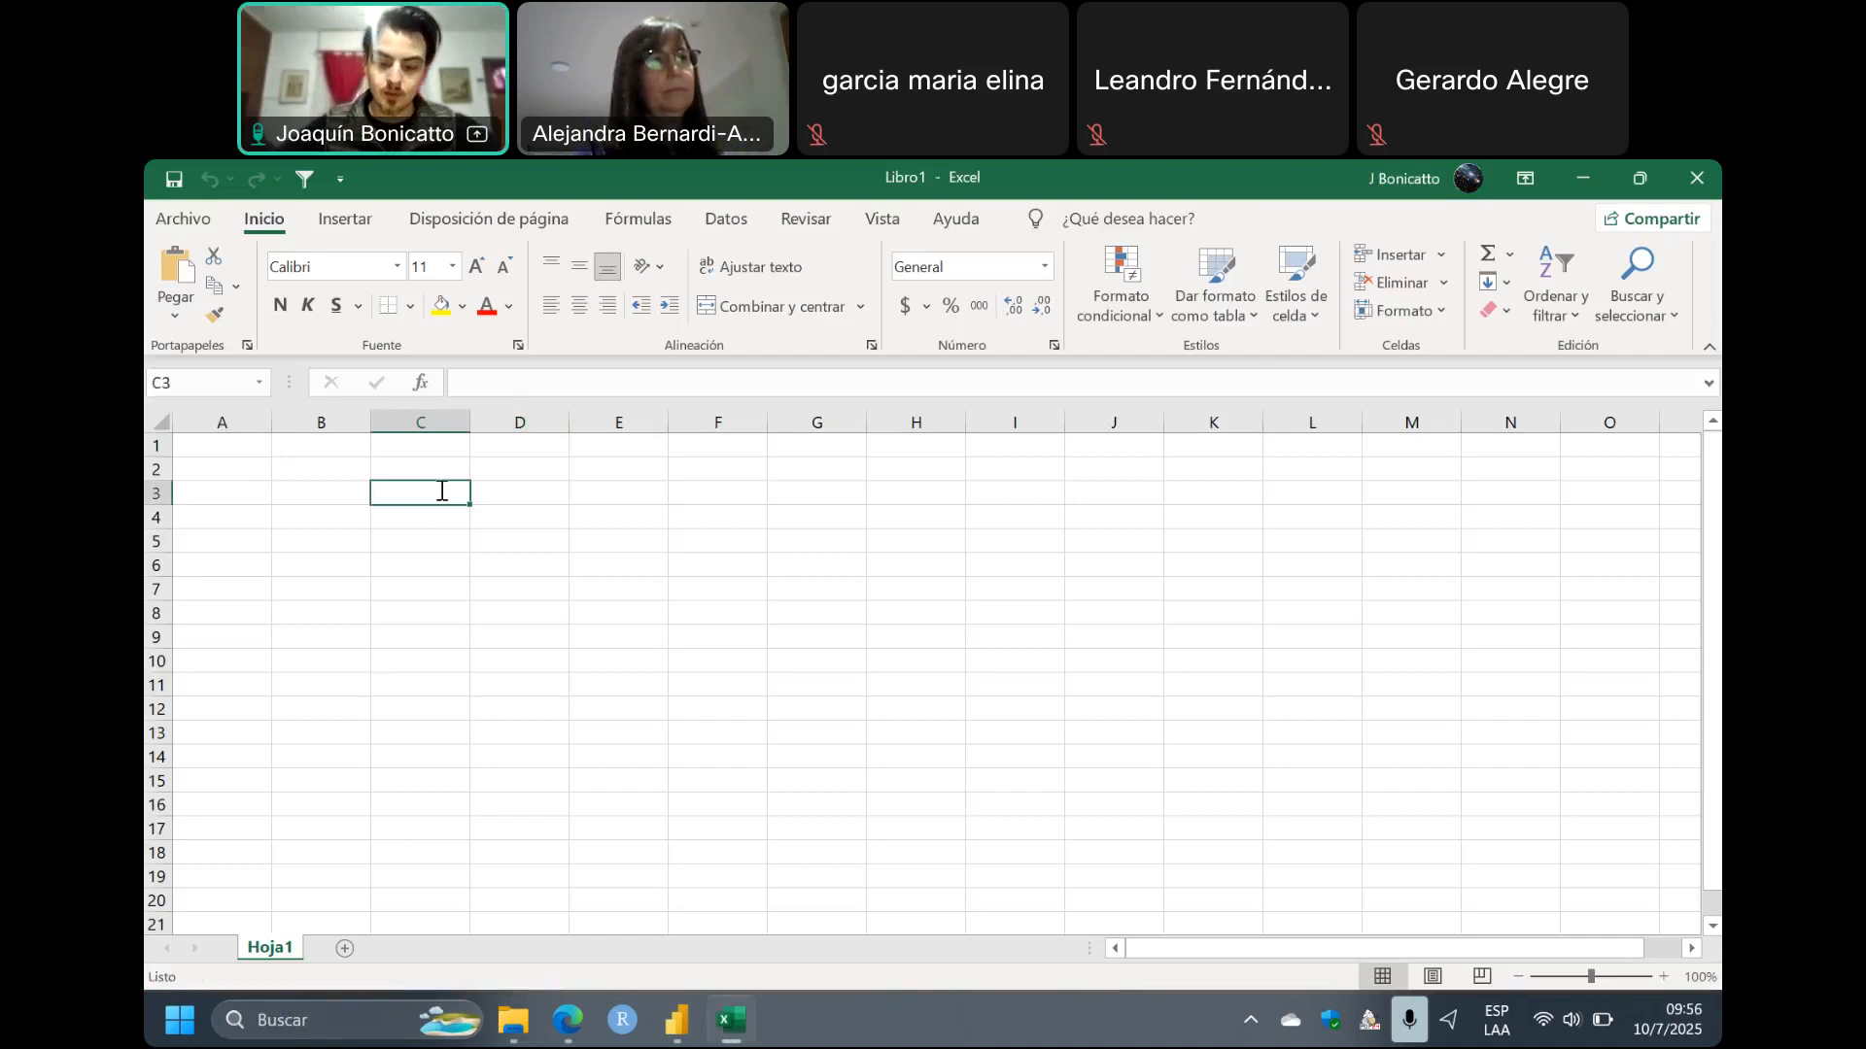
text(Juan Pedro)
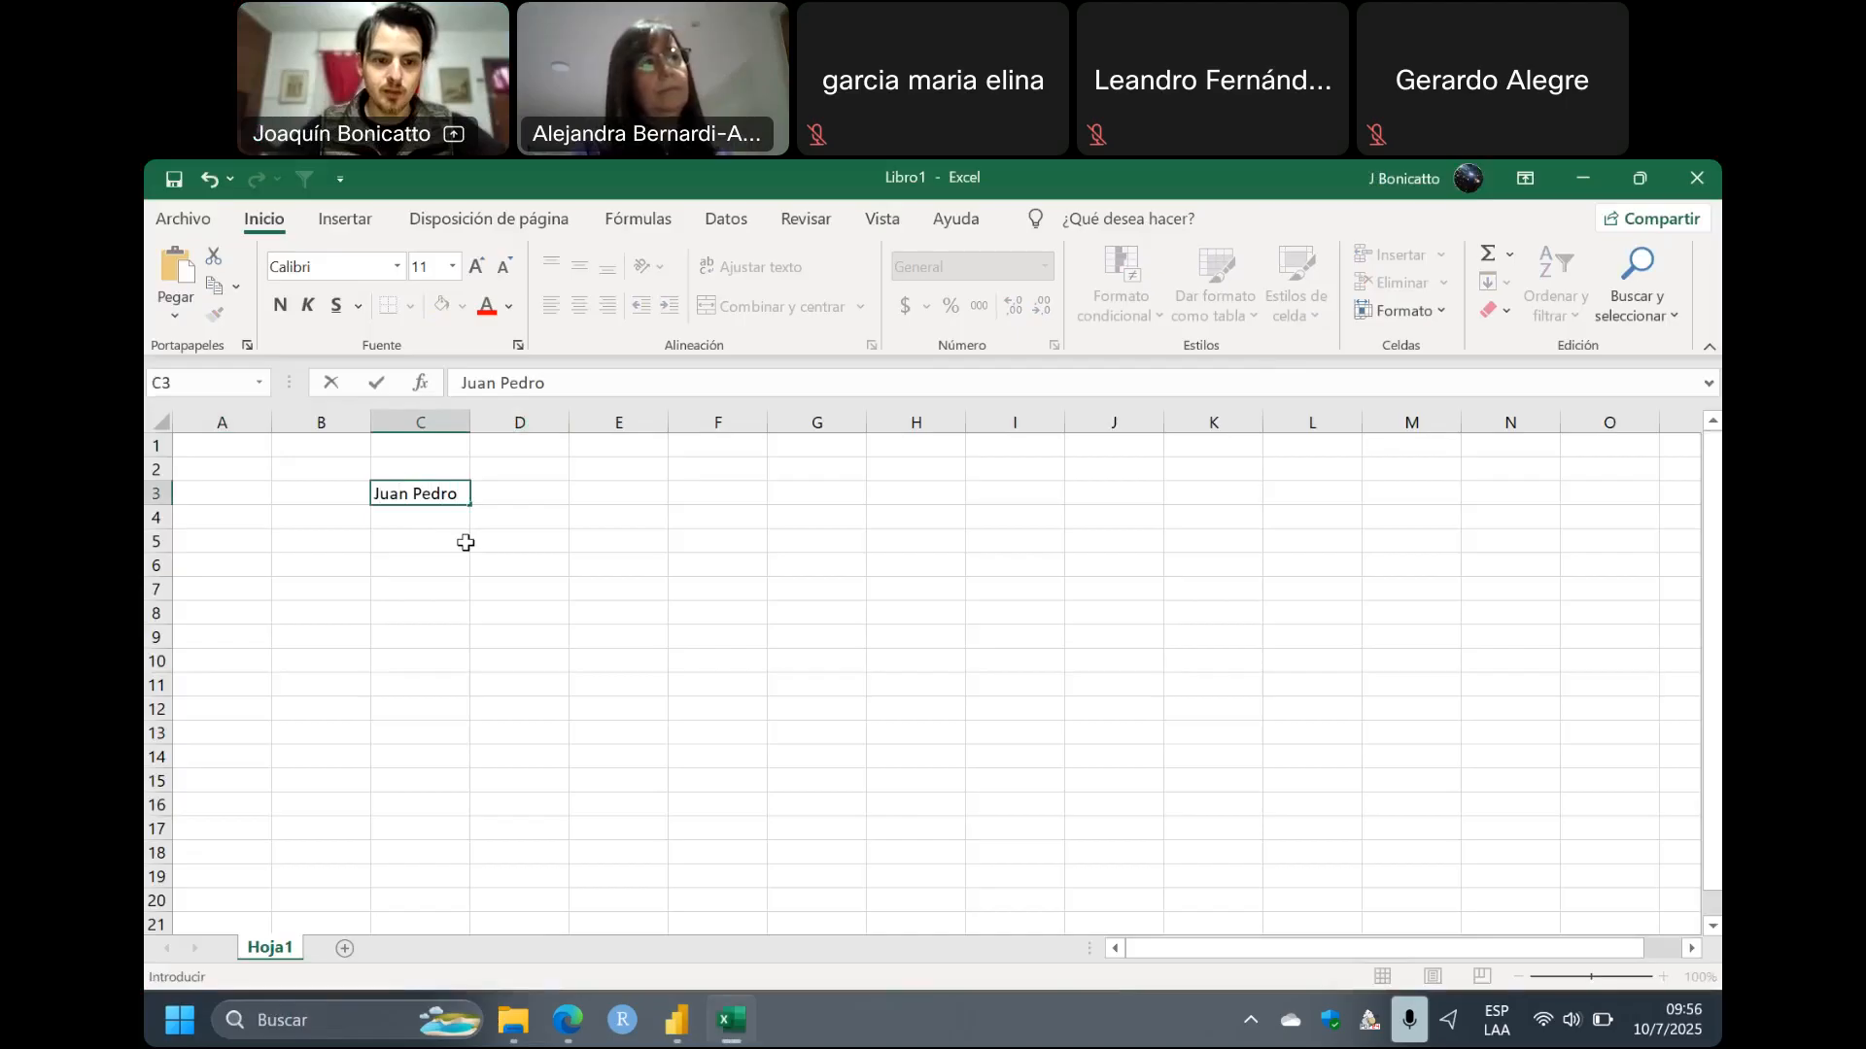
key(Return)
click(458, 496)
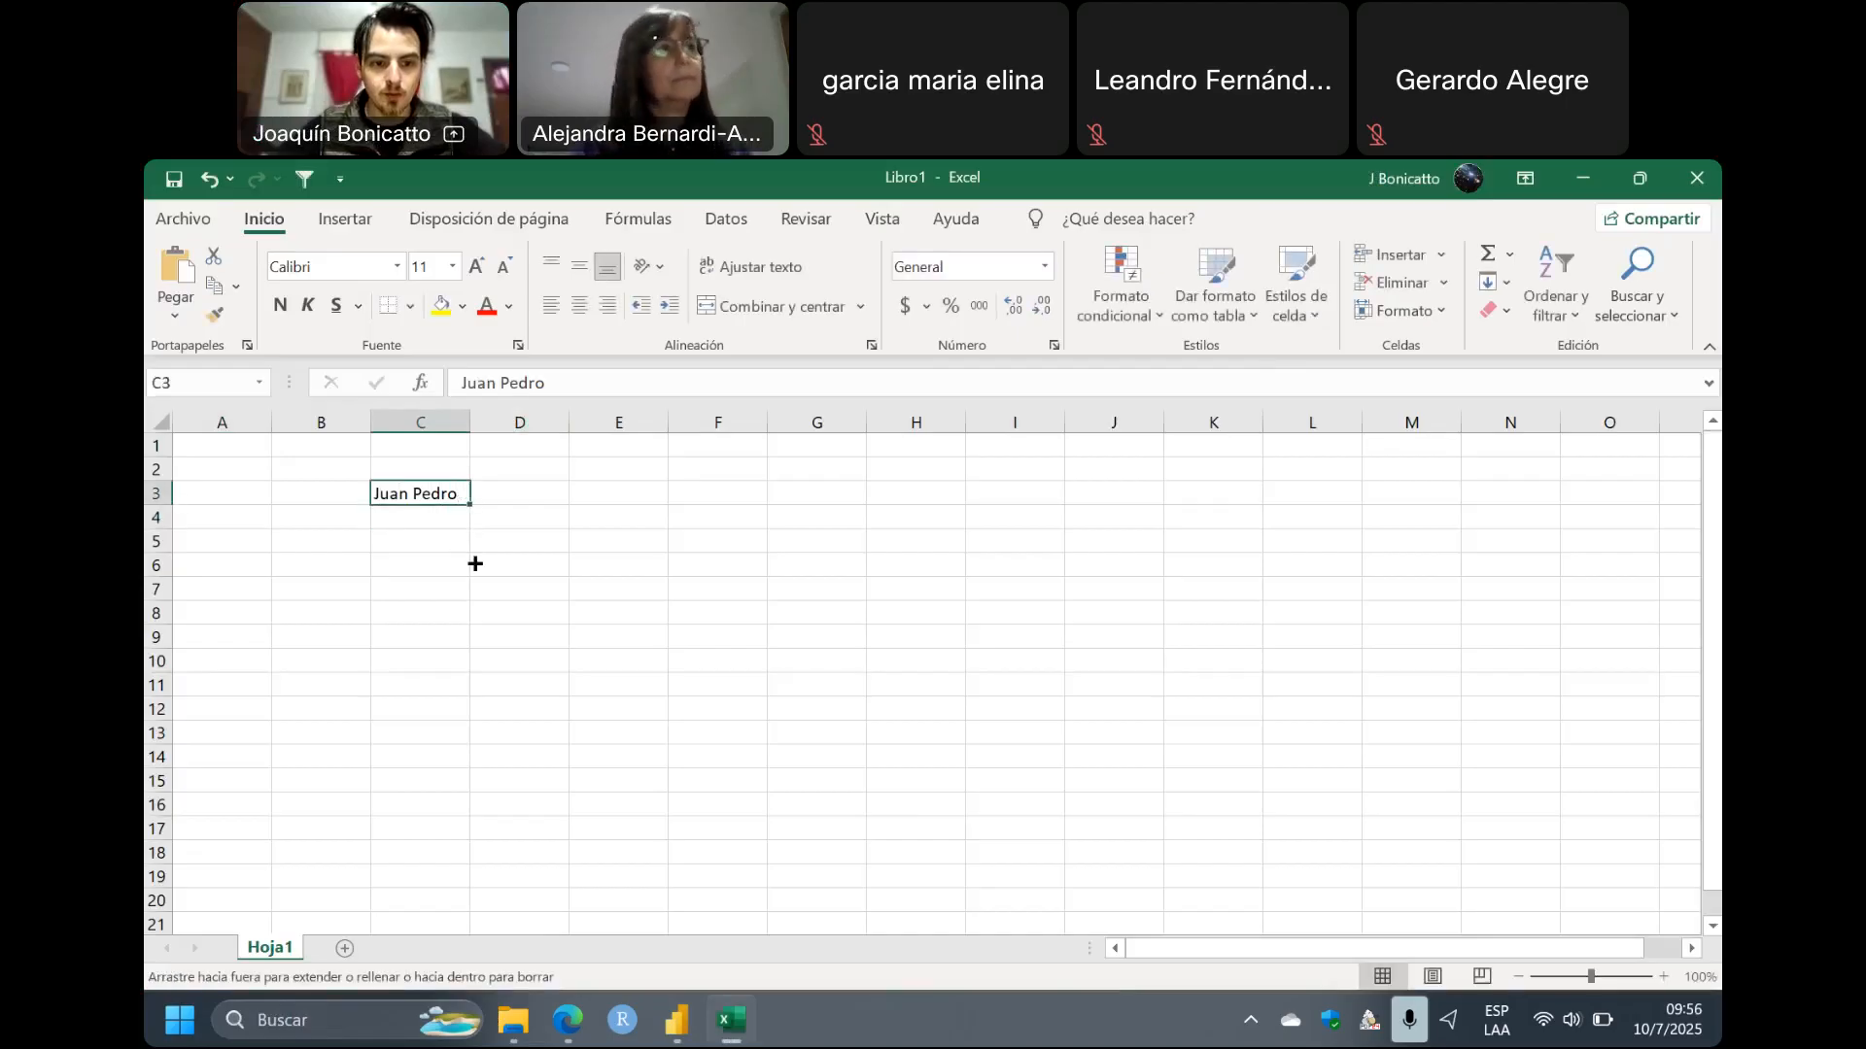
drag(475, 563, 468, 571)
Step: Enter two more sample names in C7 and C8
click(450, 596)
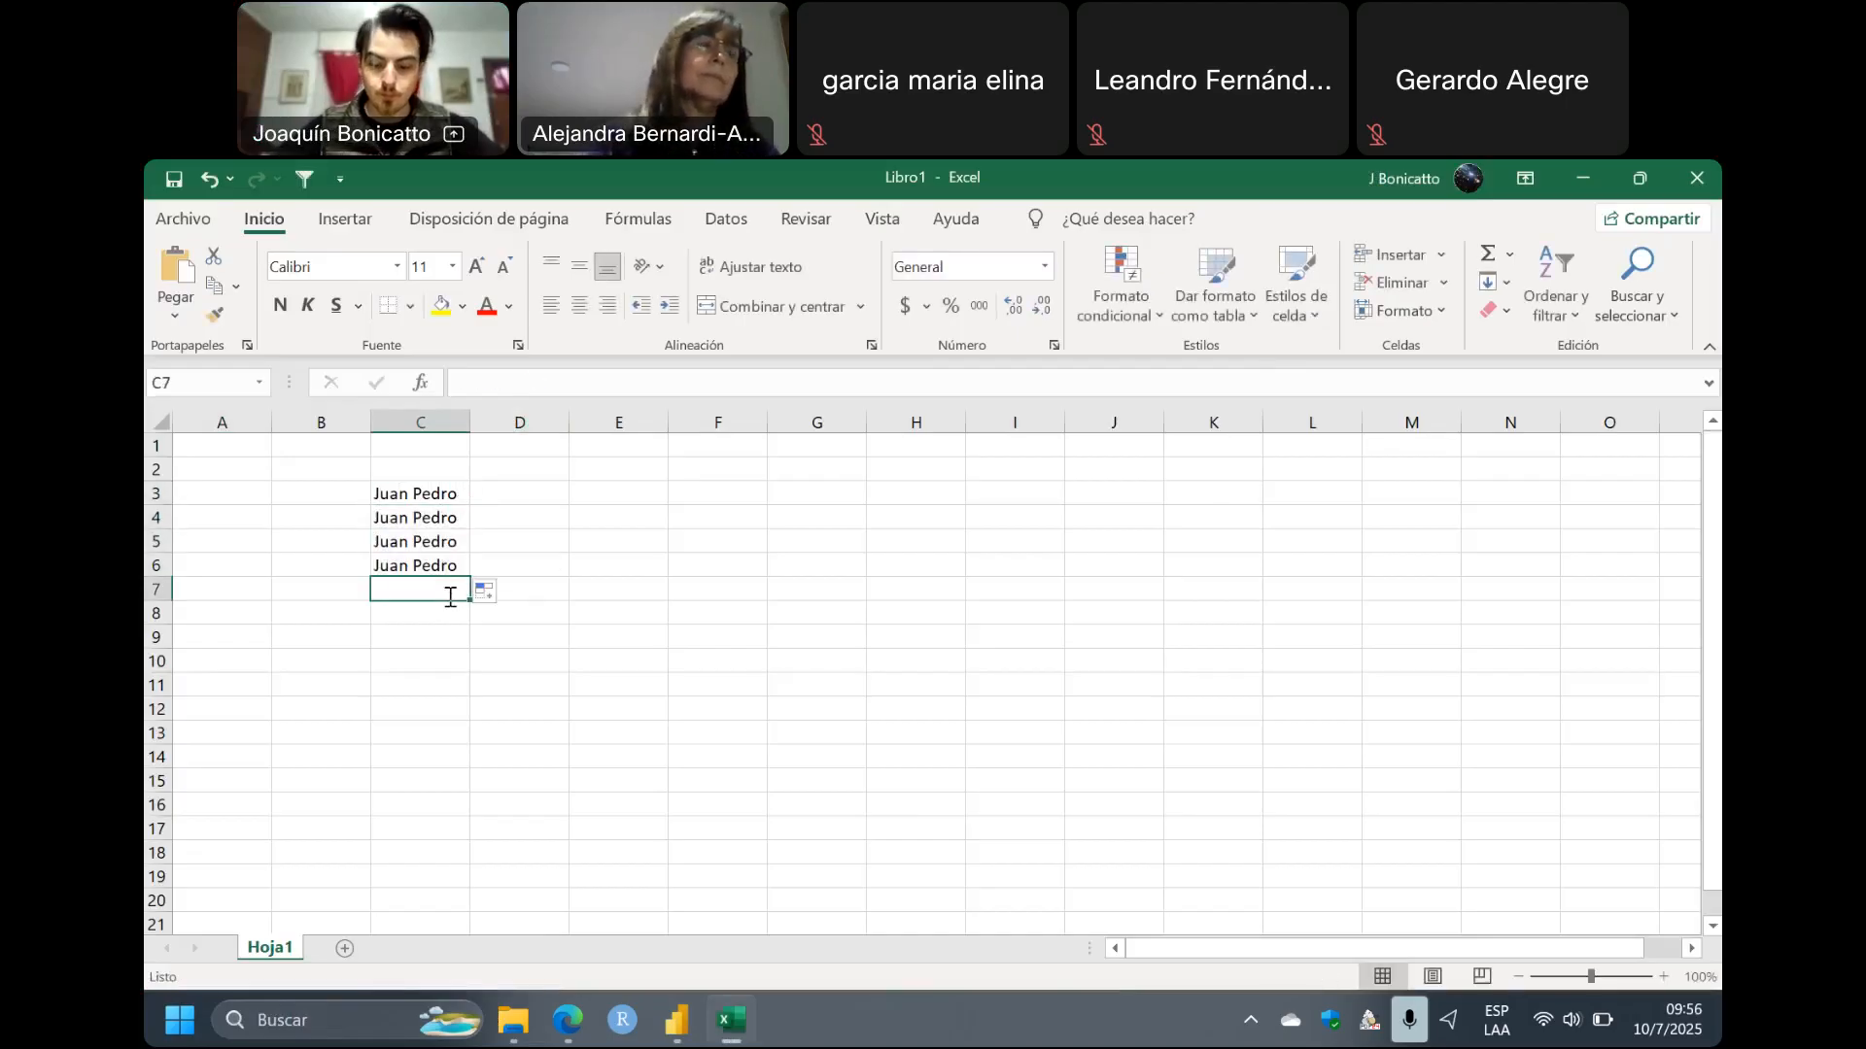
text(Maria Laura)
key(Return)
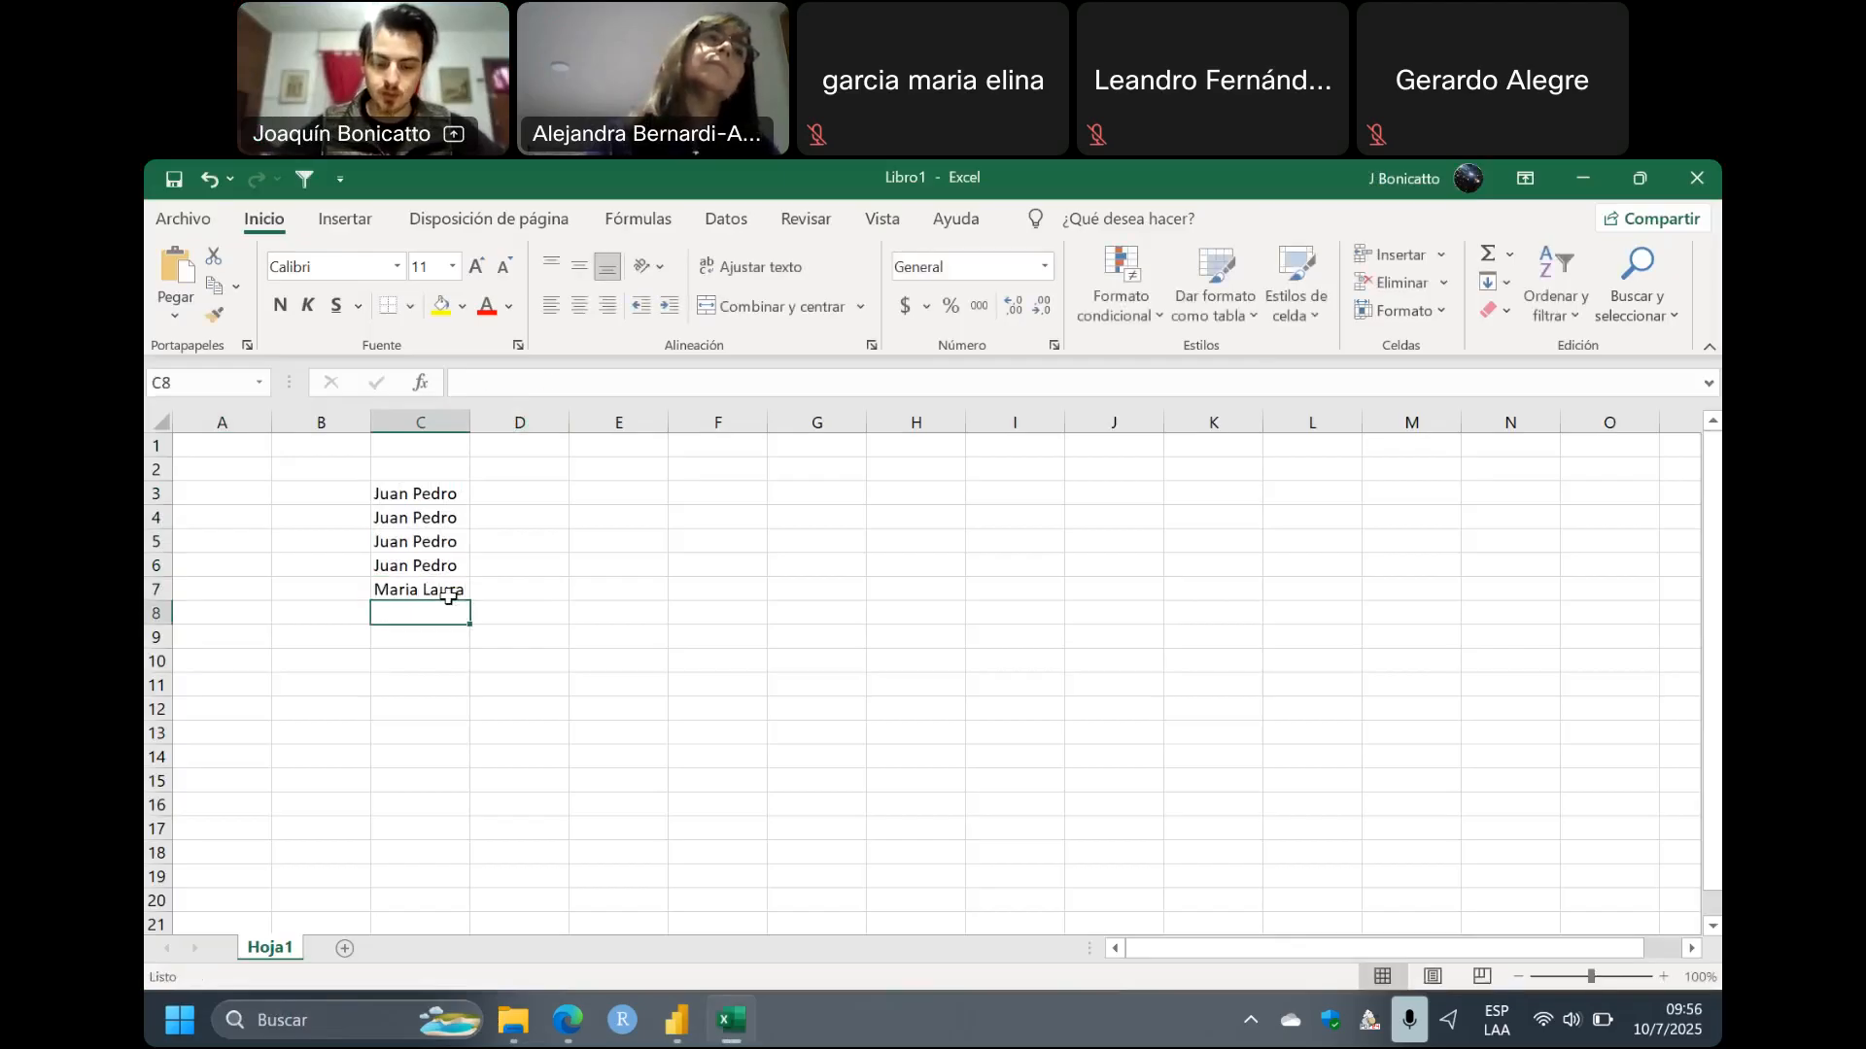
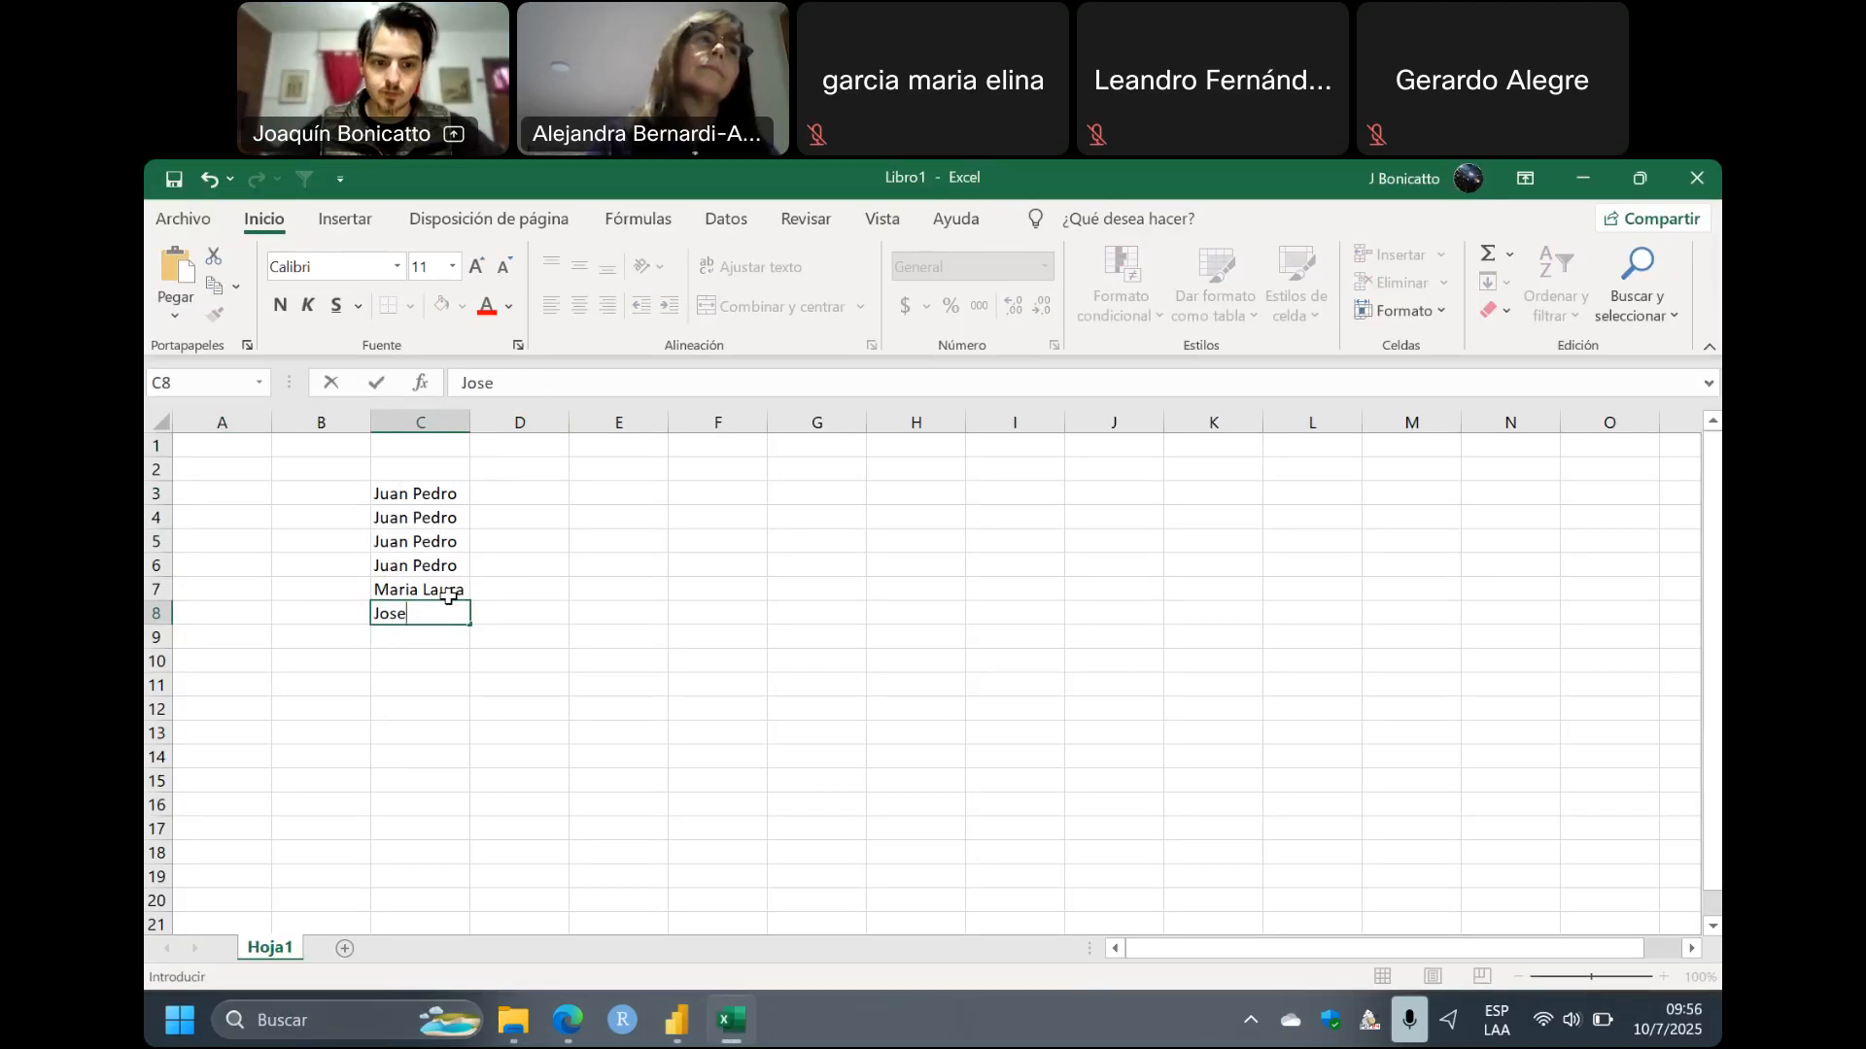
key(Return)
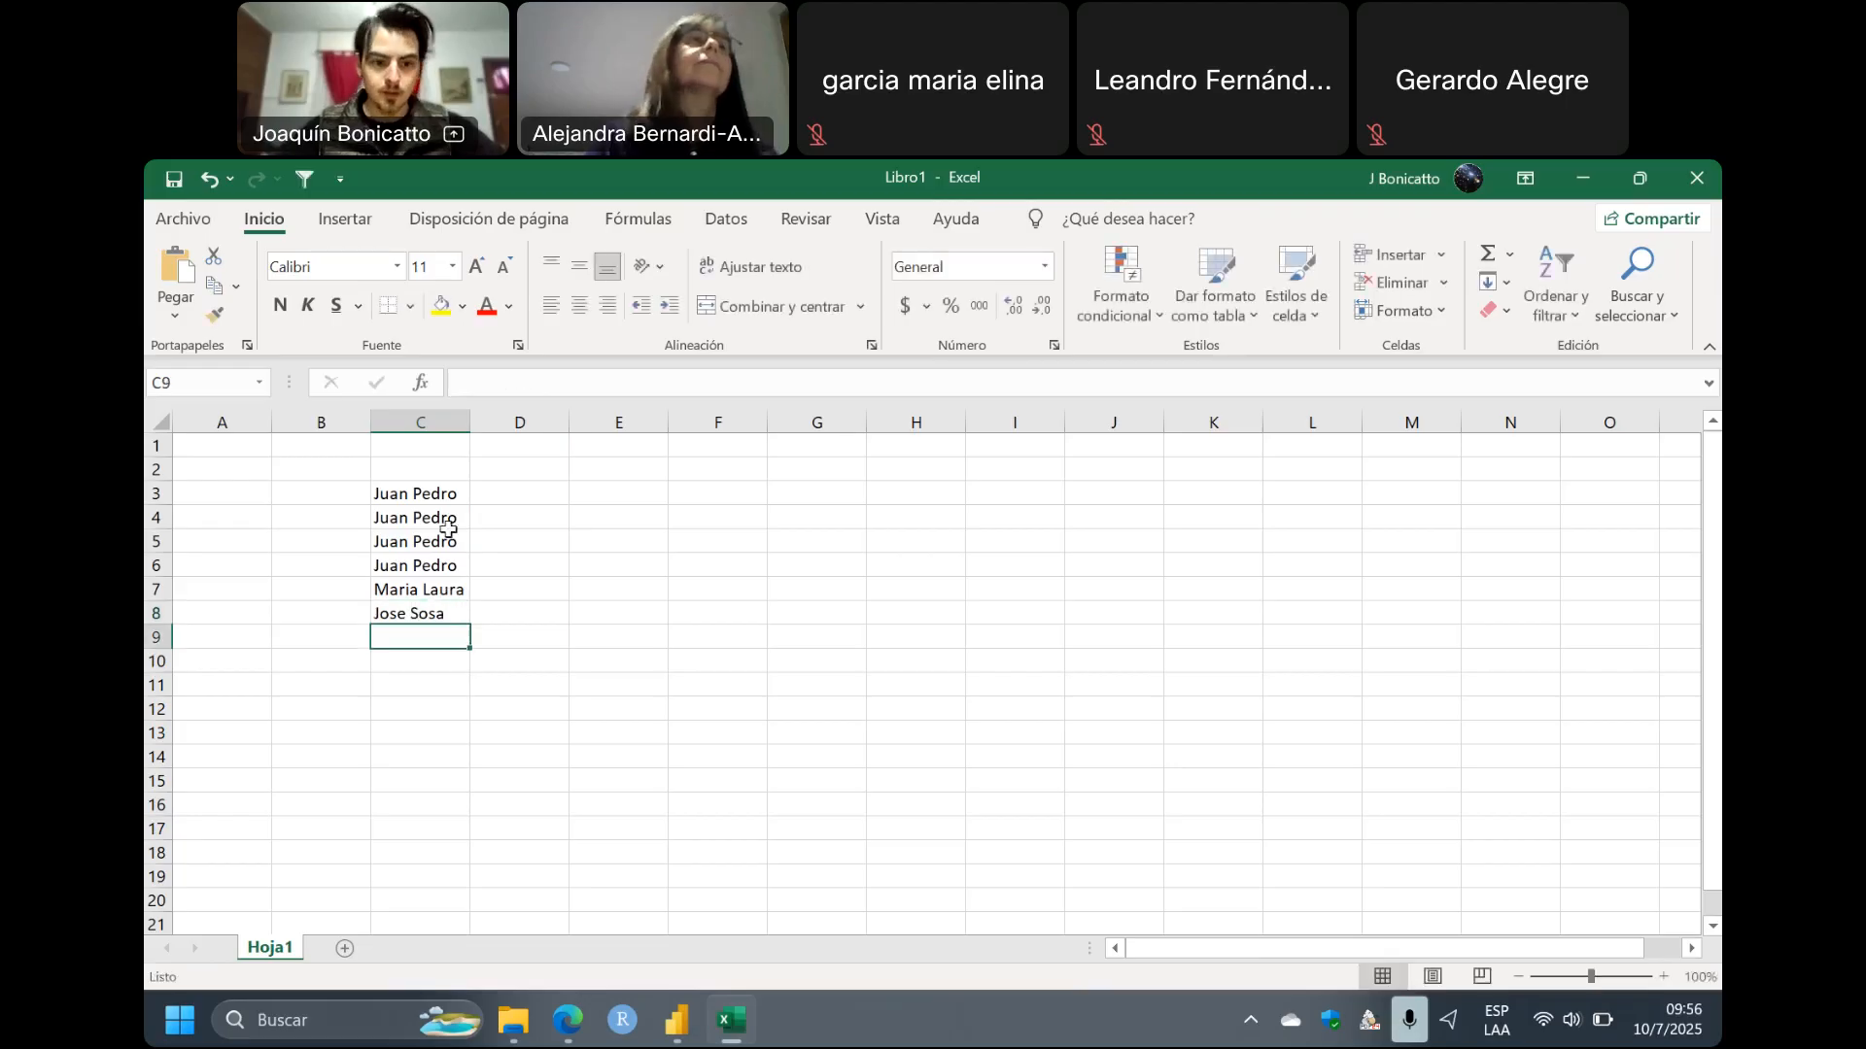
Step: Undo an accidental paste, then copy the C7 name into C9
click(450, 589)
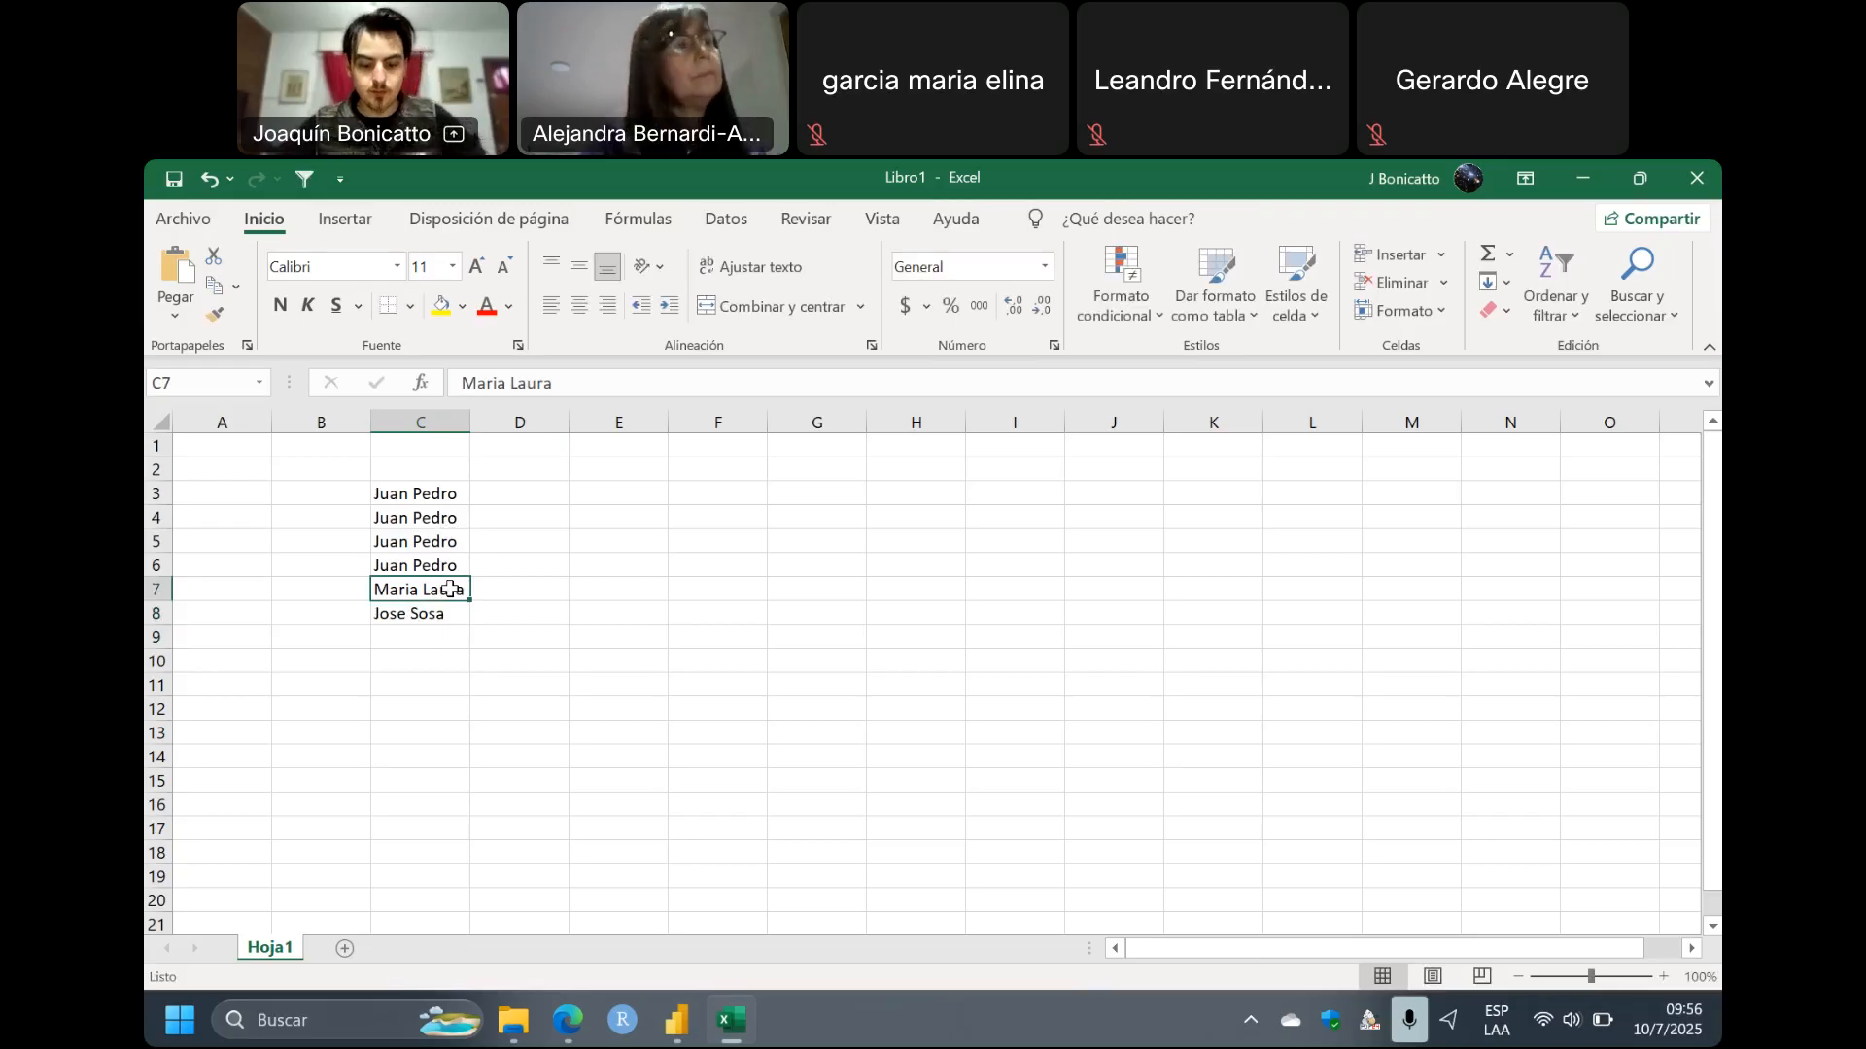
click(445, 639)
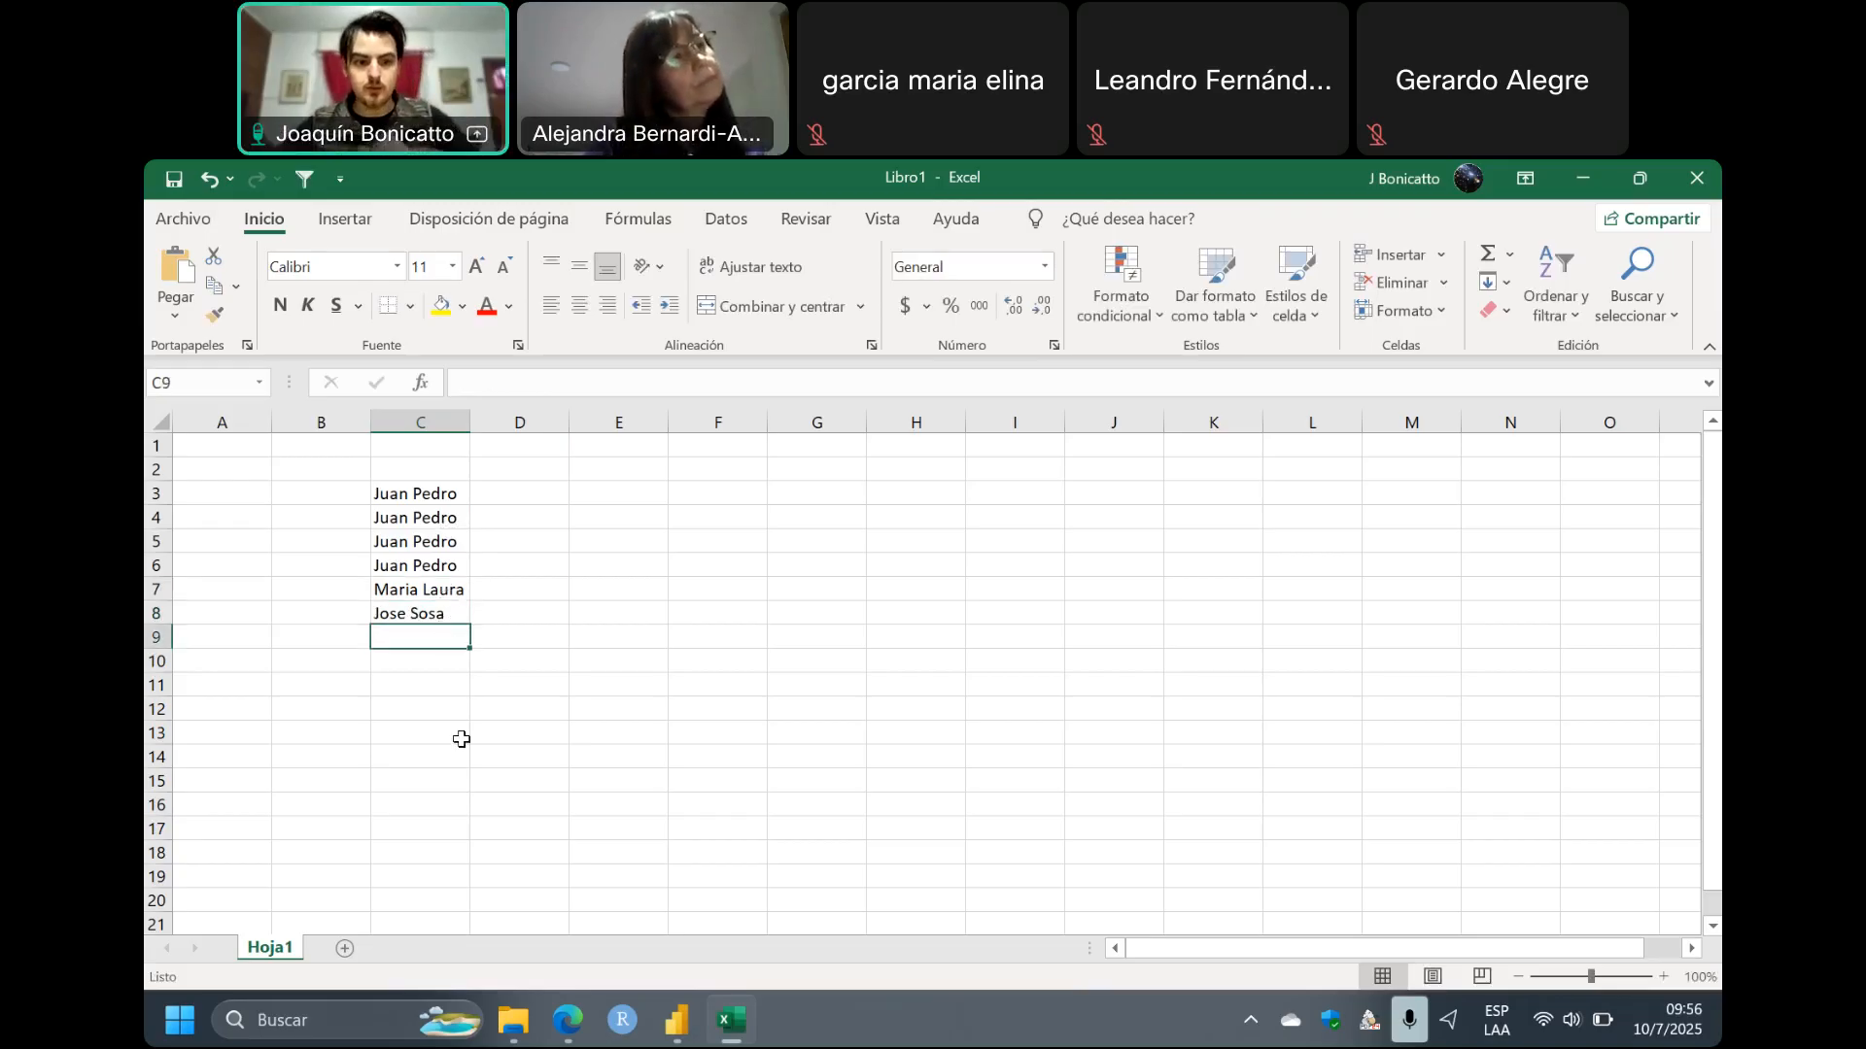
key(ctrl+v)
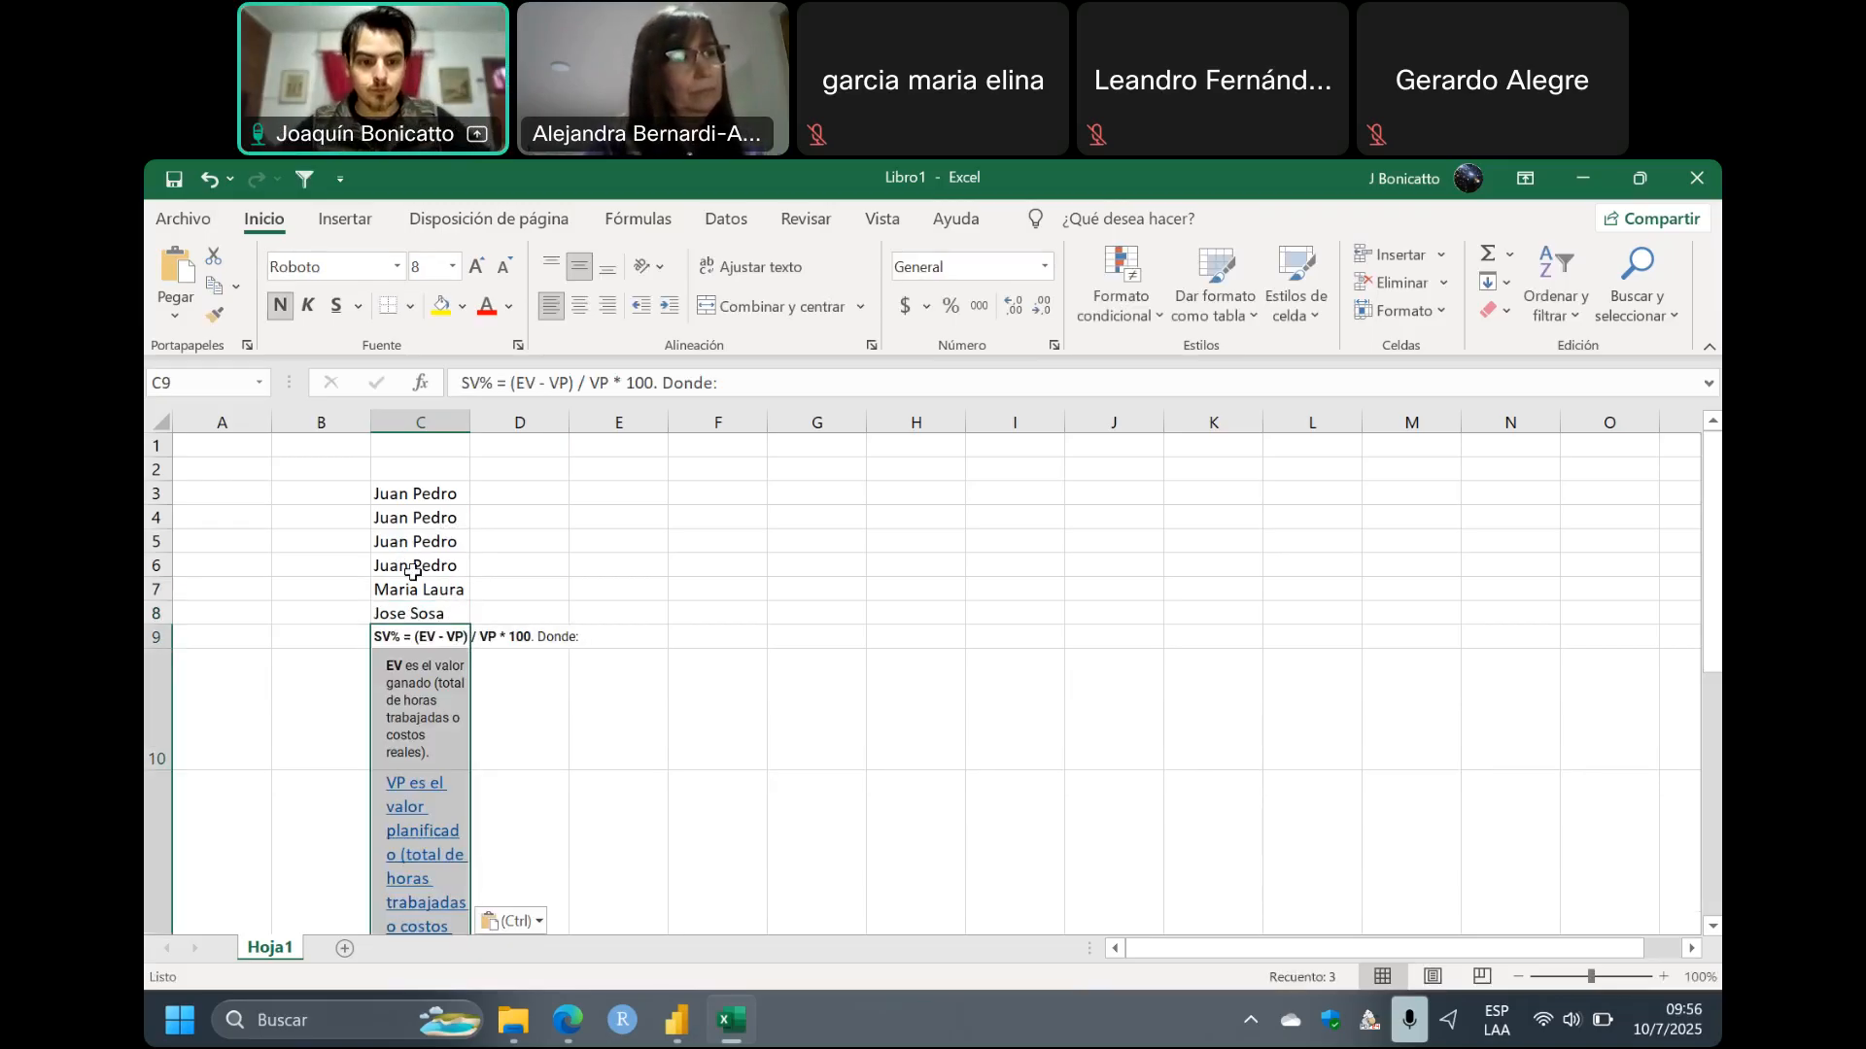
key(ctrl+z)
click(413, 568)
click(421, 596)
key(ctrl+c)
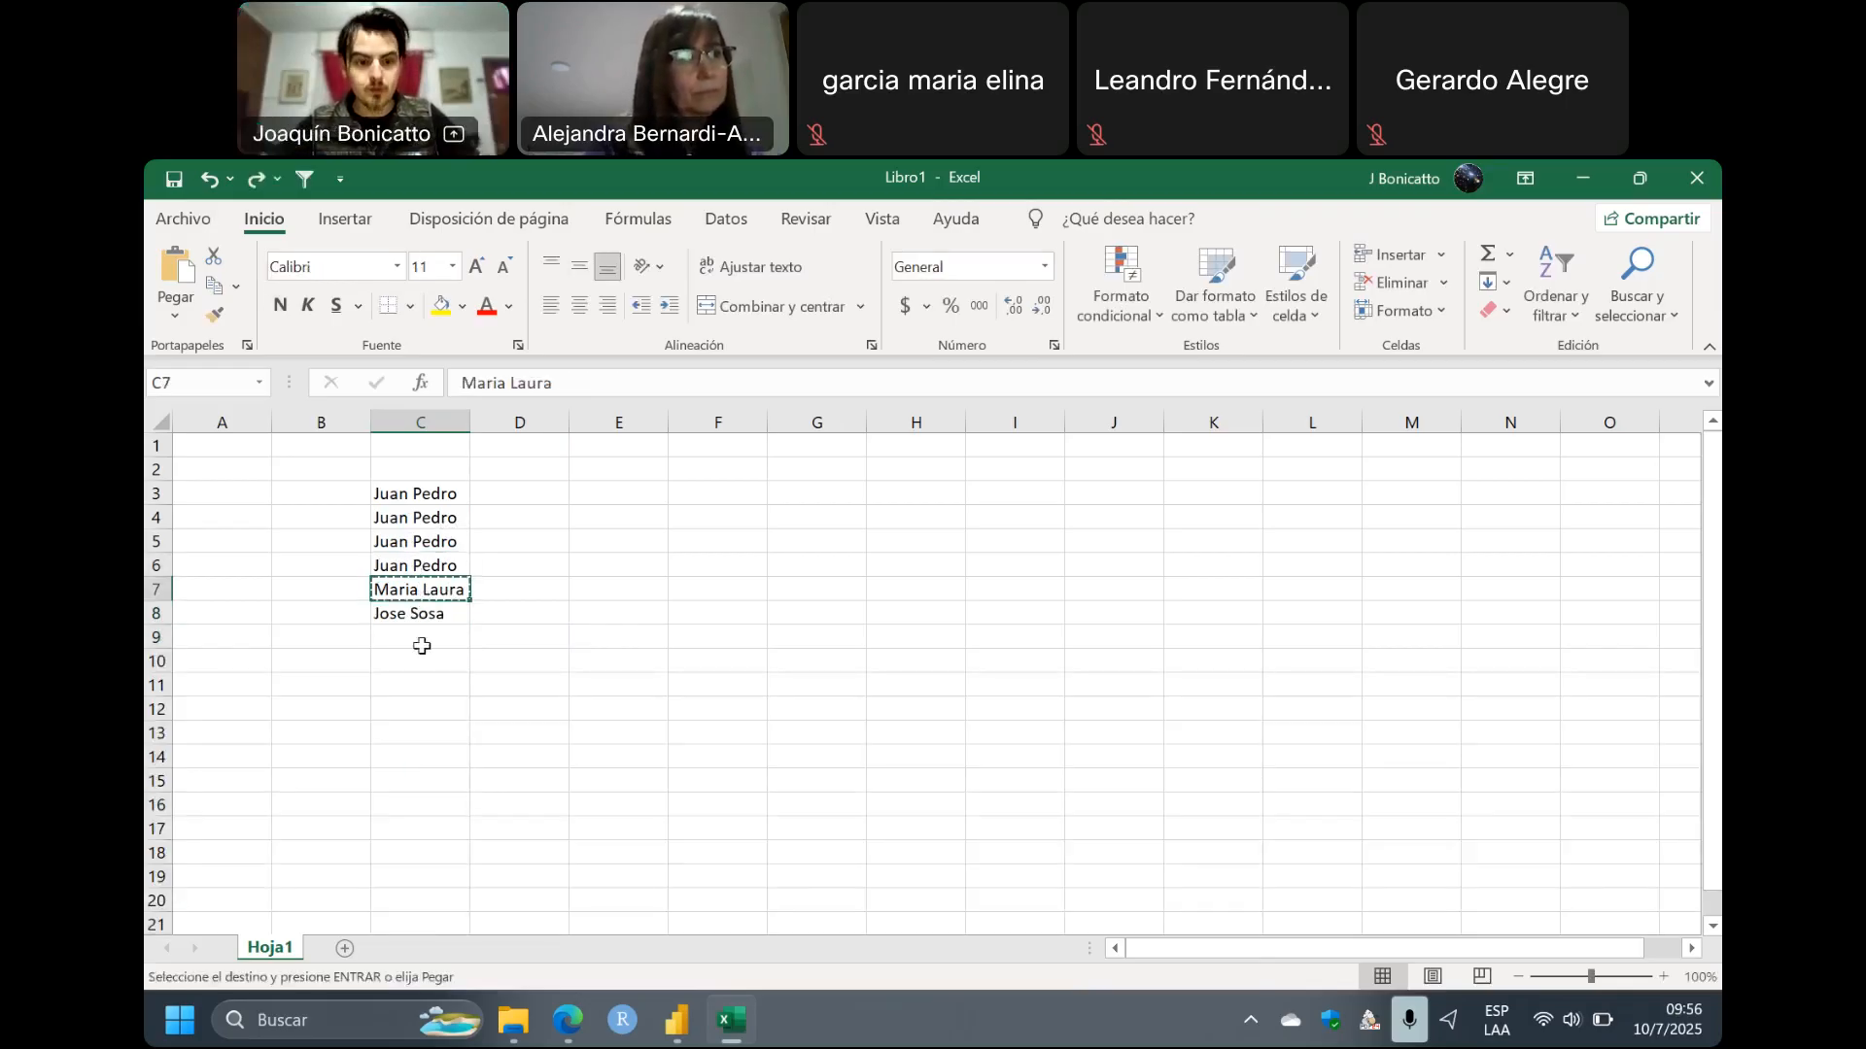
click(422, 639)
key(ctrl+v)
click(433, 755)
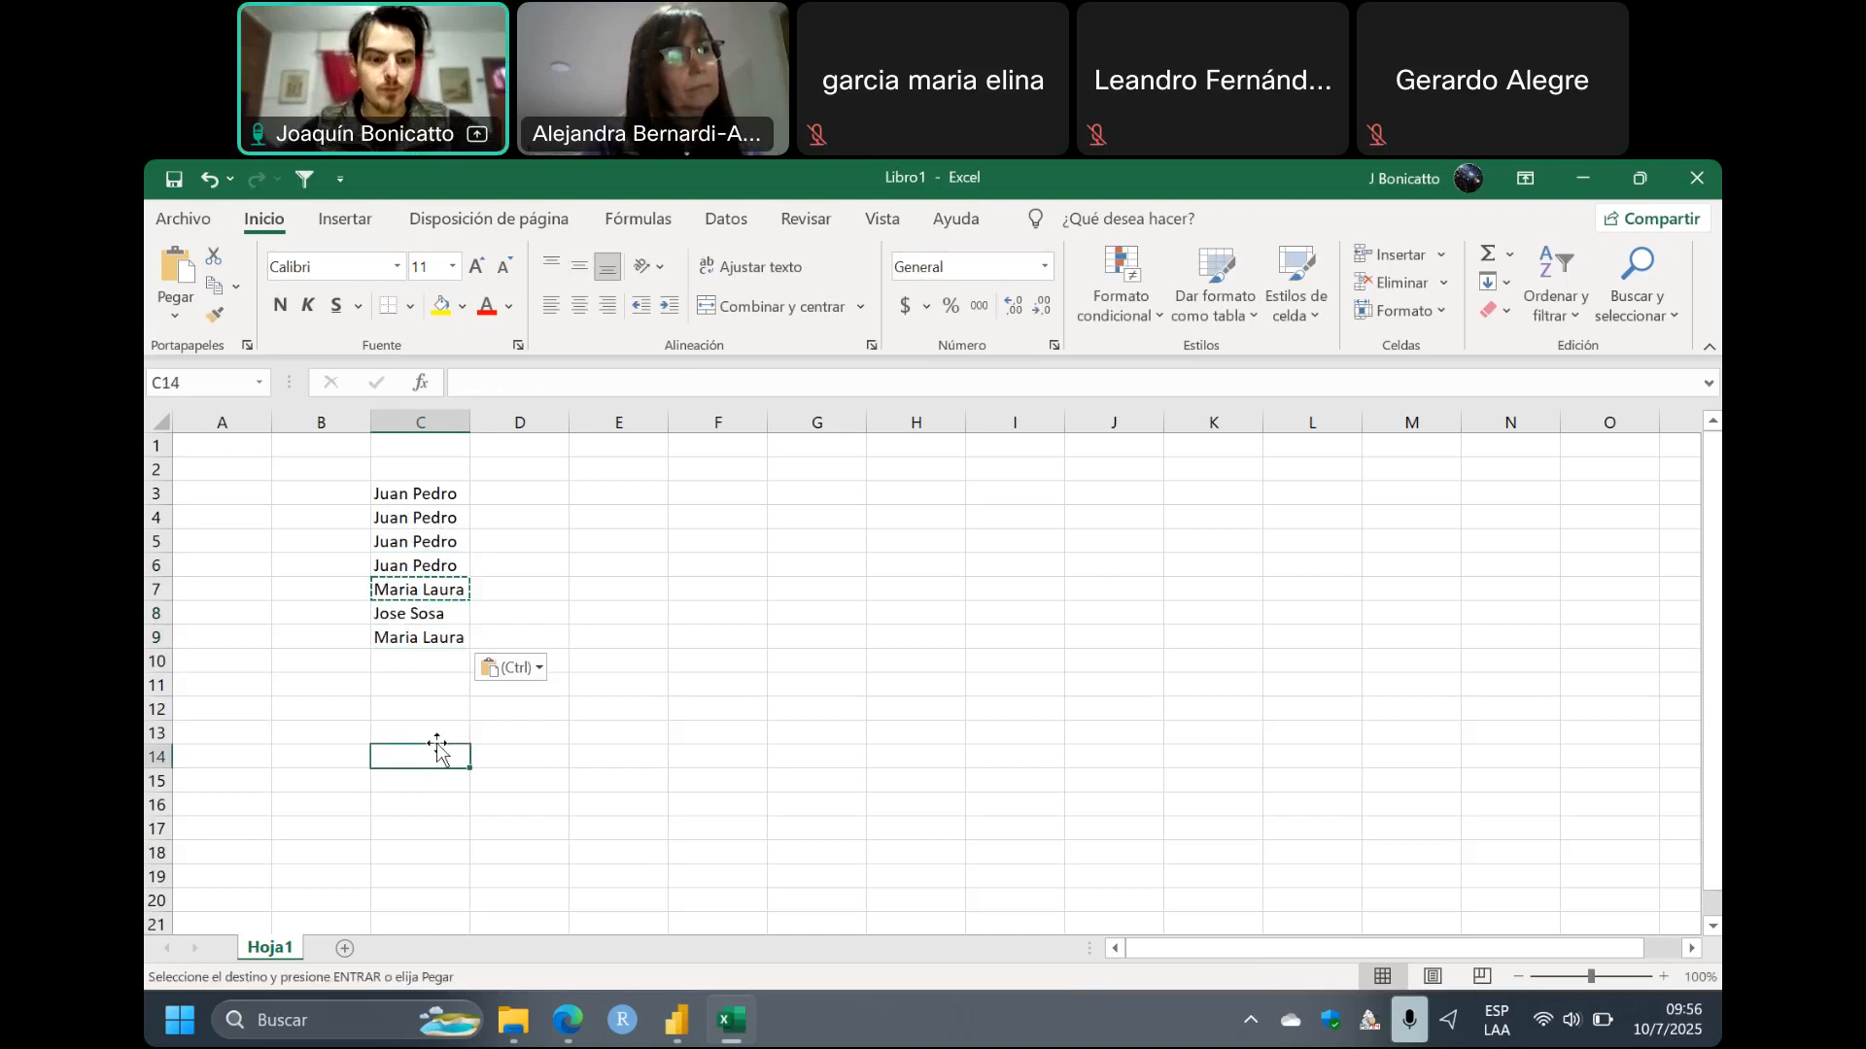
key(Escape)
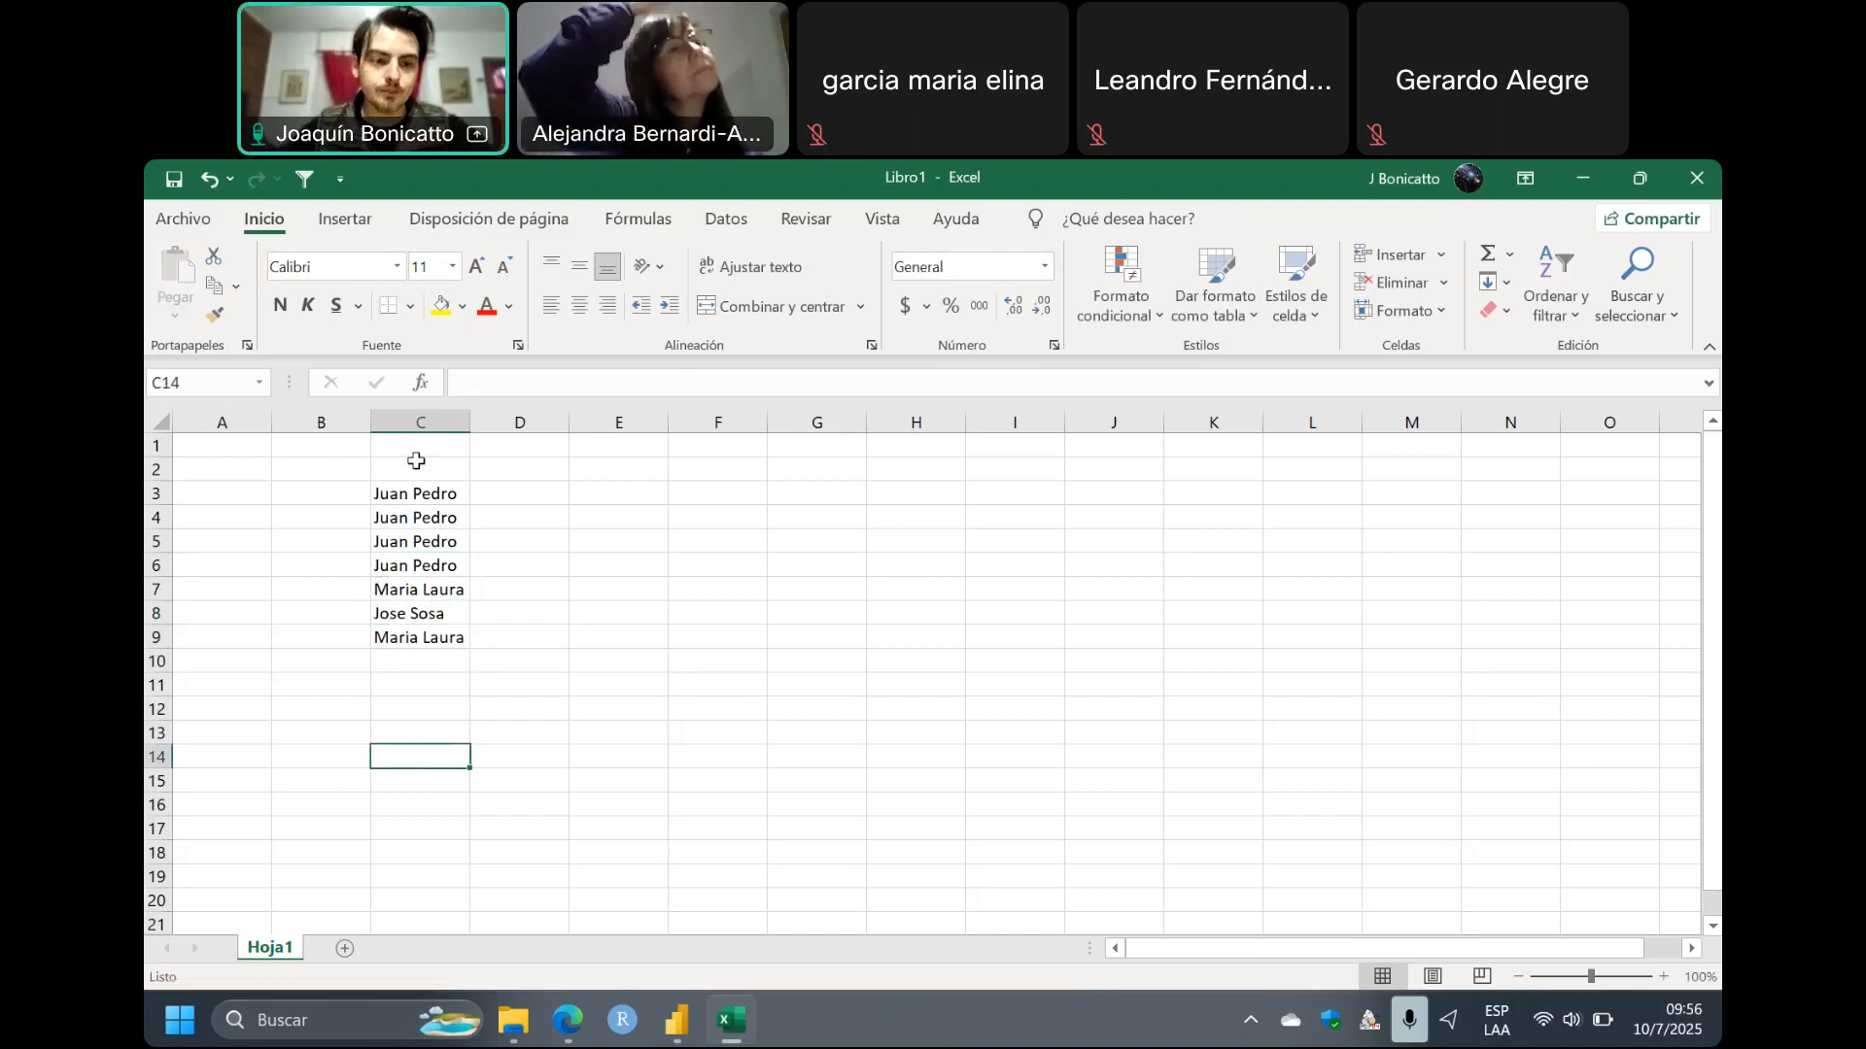
click(424, 444)
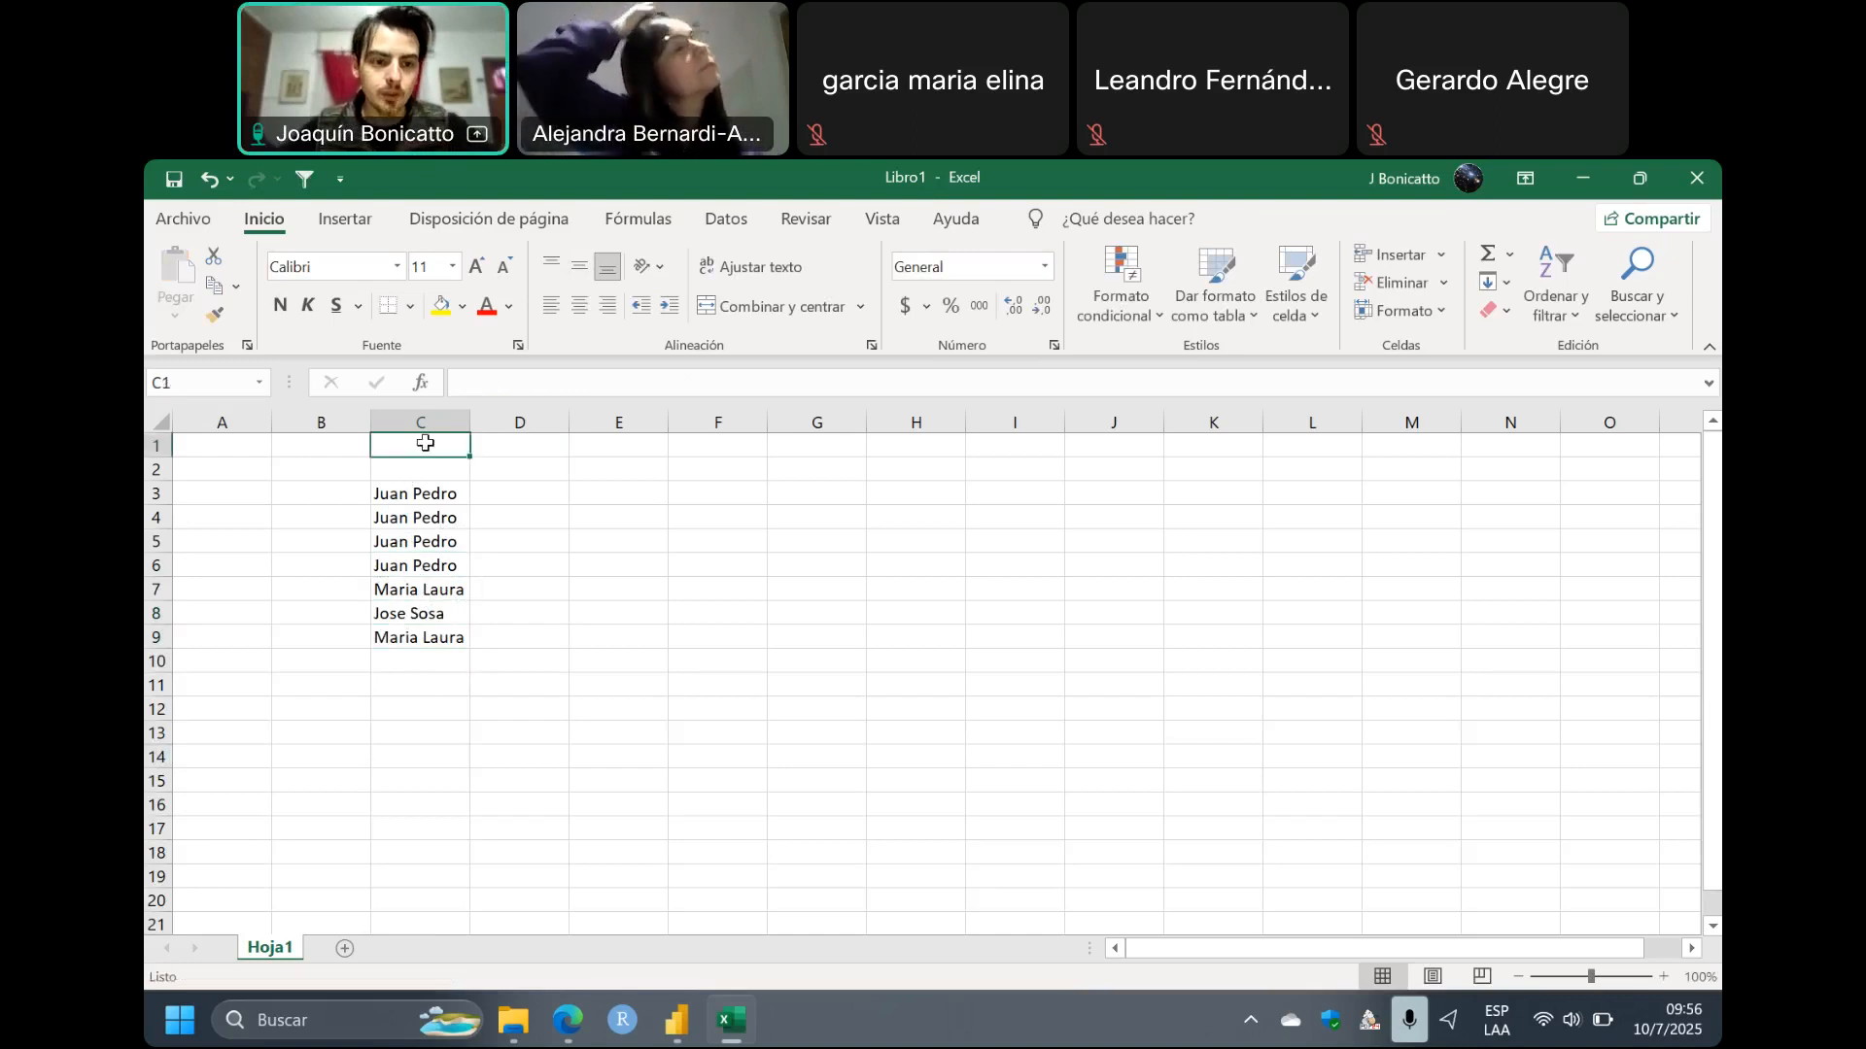
Step: Delete the empty row 2 and enter the header 'Fiscalizadores' in C1
right_click(156, 470)
click(233, 721)
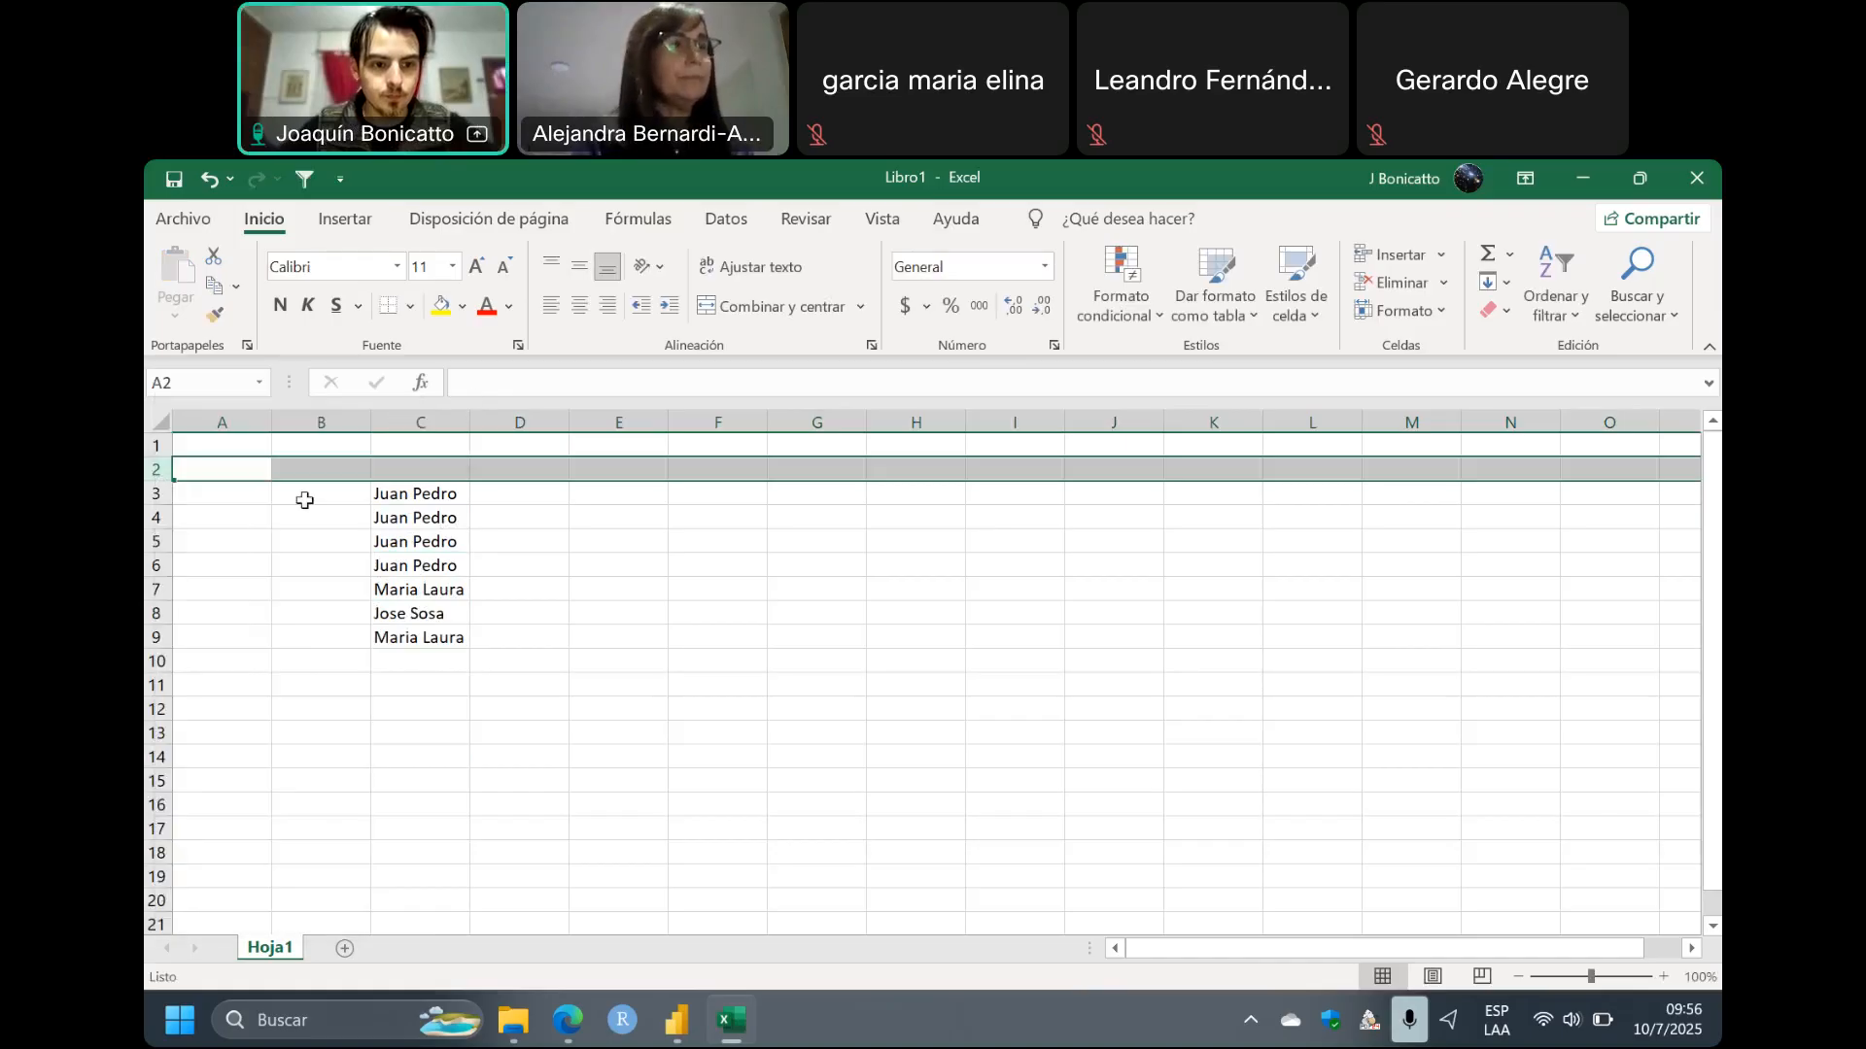
click(408, 425)
click(408, 448)
text(F)
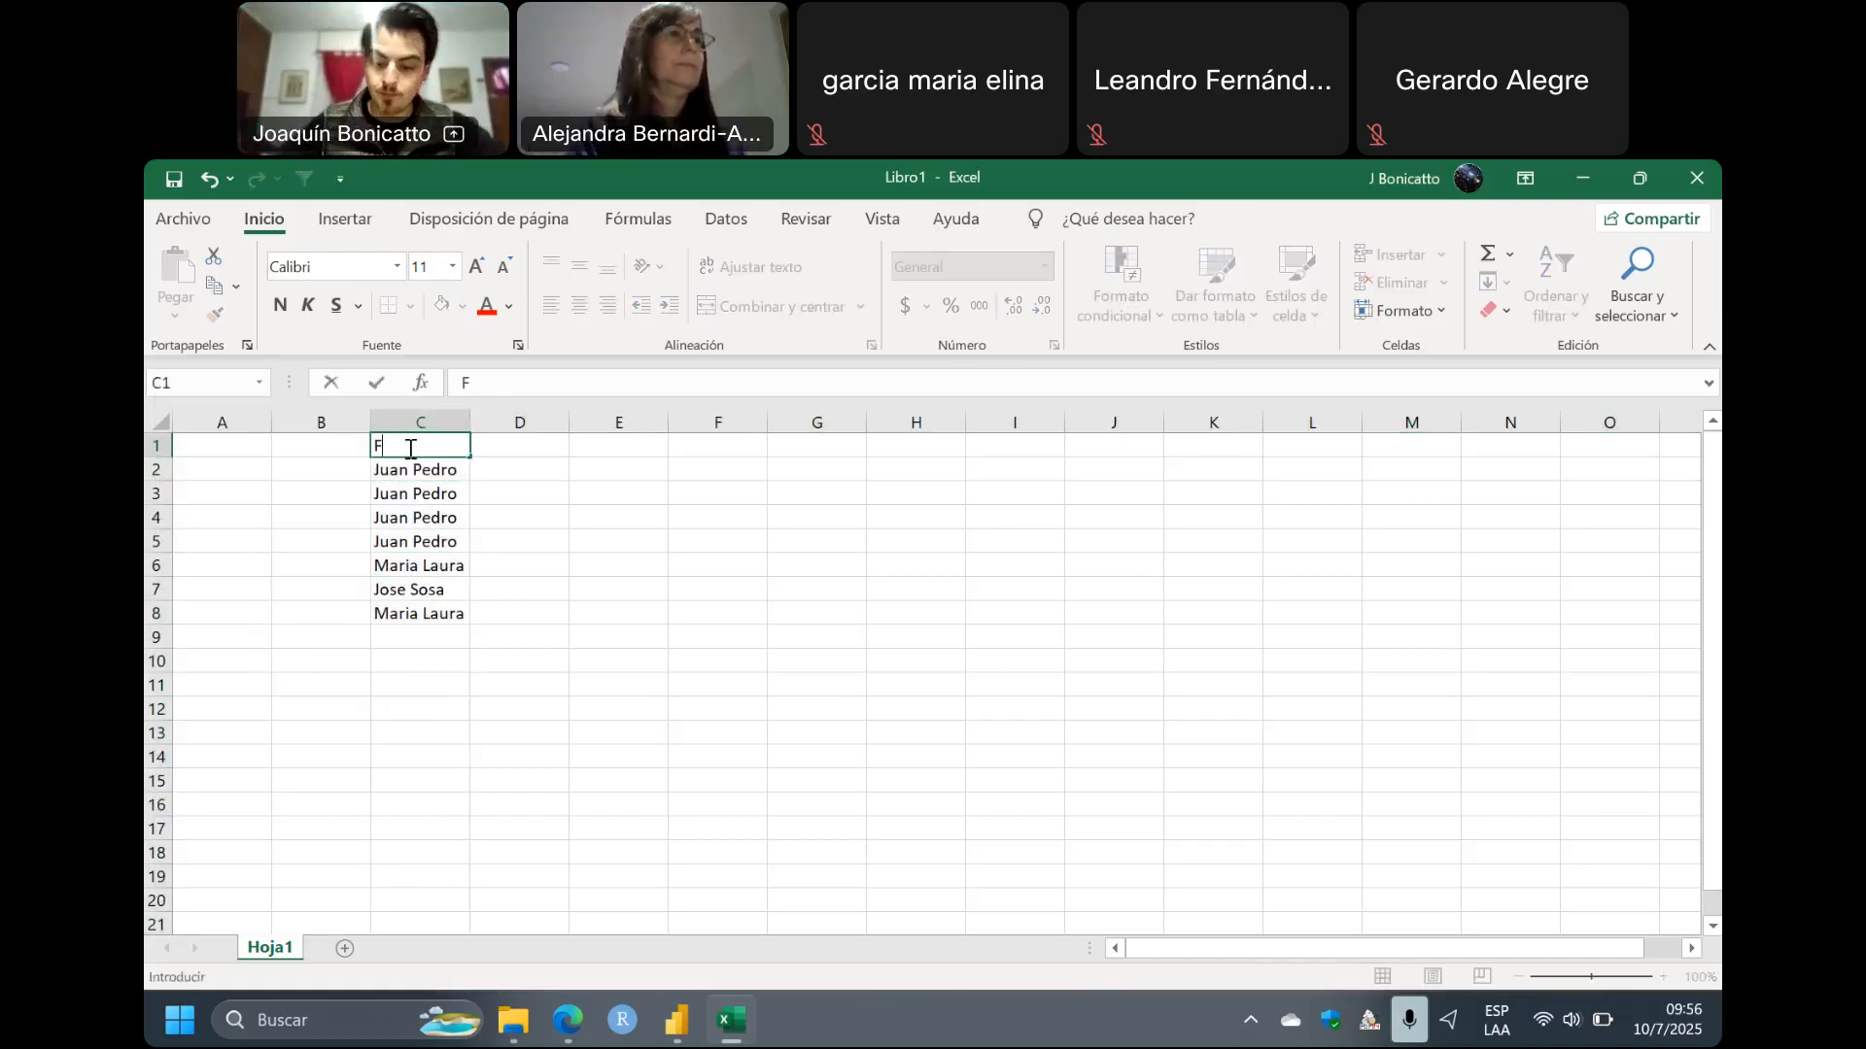
text(iscalizadores)
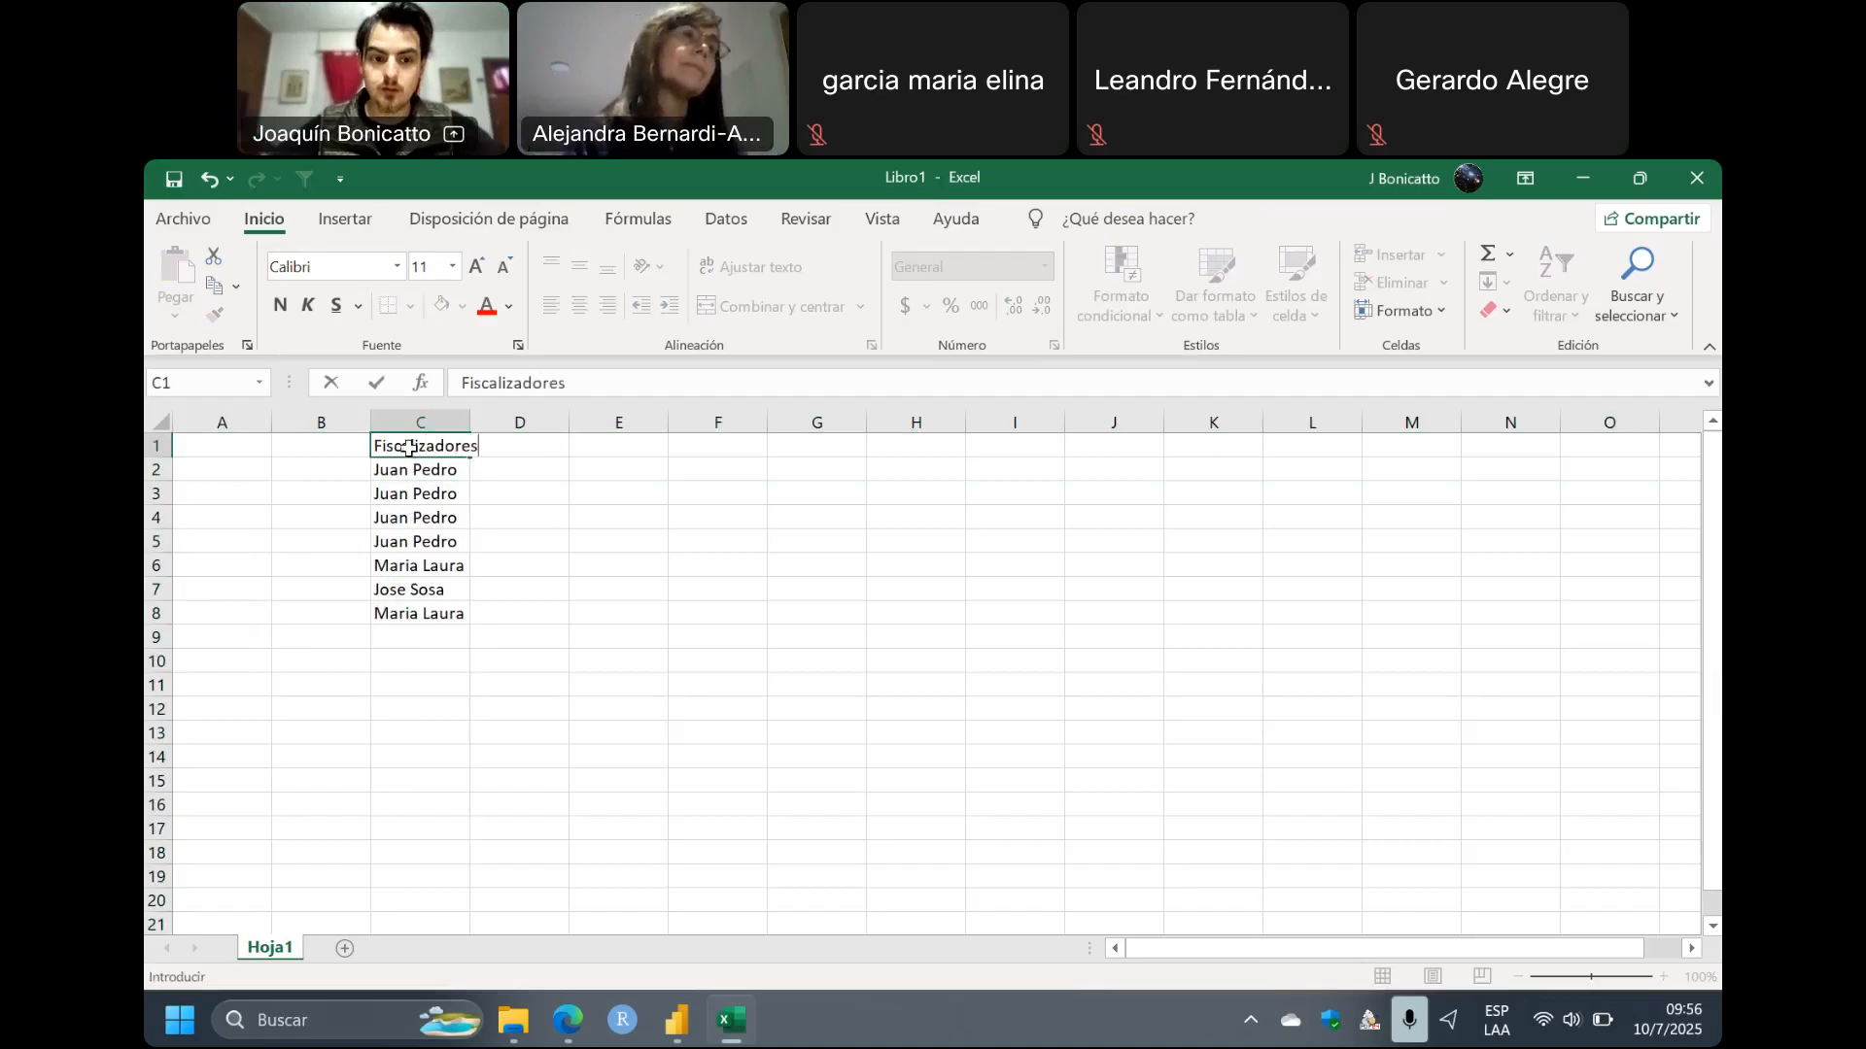
key(Return)
Step: Fill the C1 header yellow, autofit column C, and select the names in C2:C8
click(409, 448)
click(442, 309)
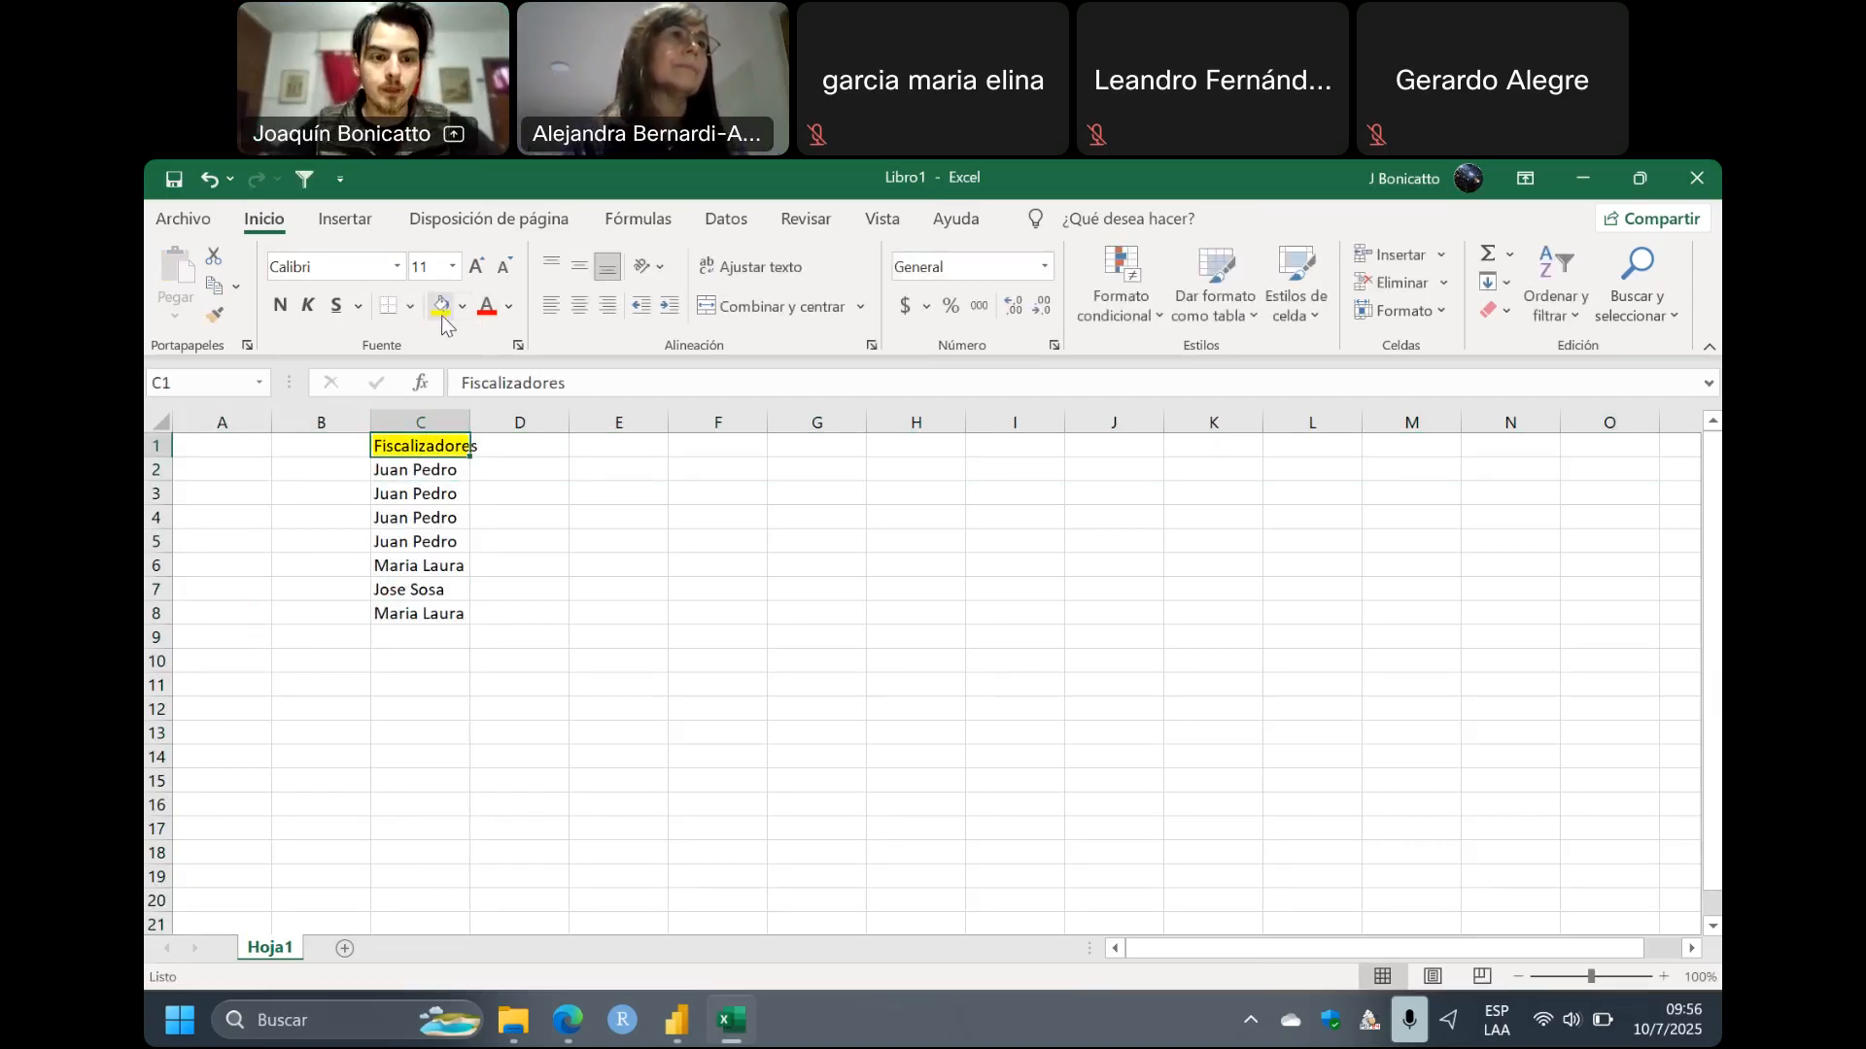
click(437, 491)
double_click(472, 421)
click(573, 659)
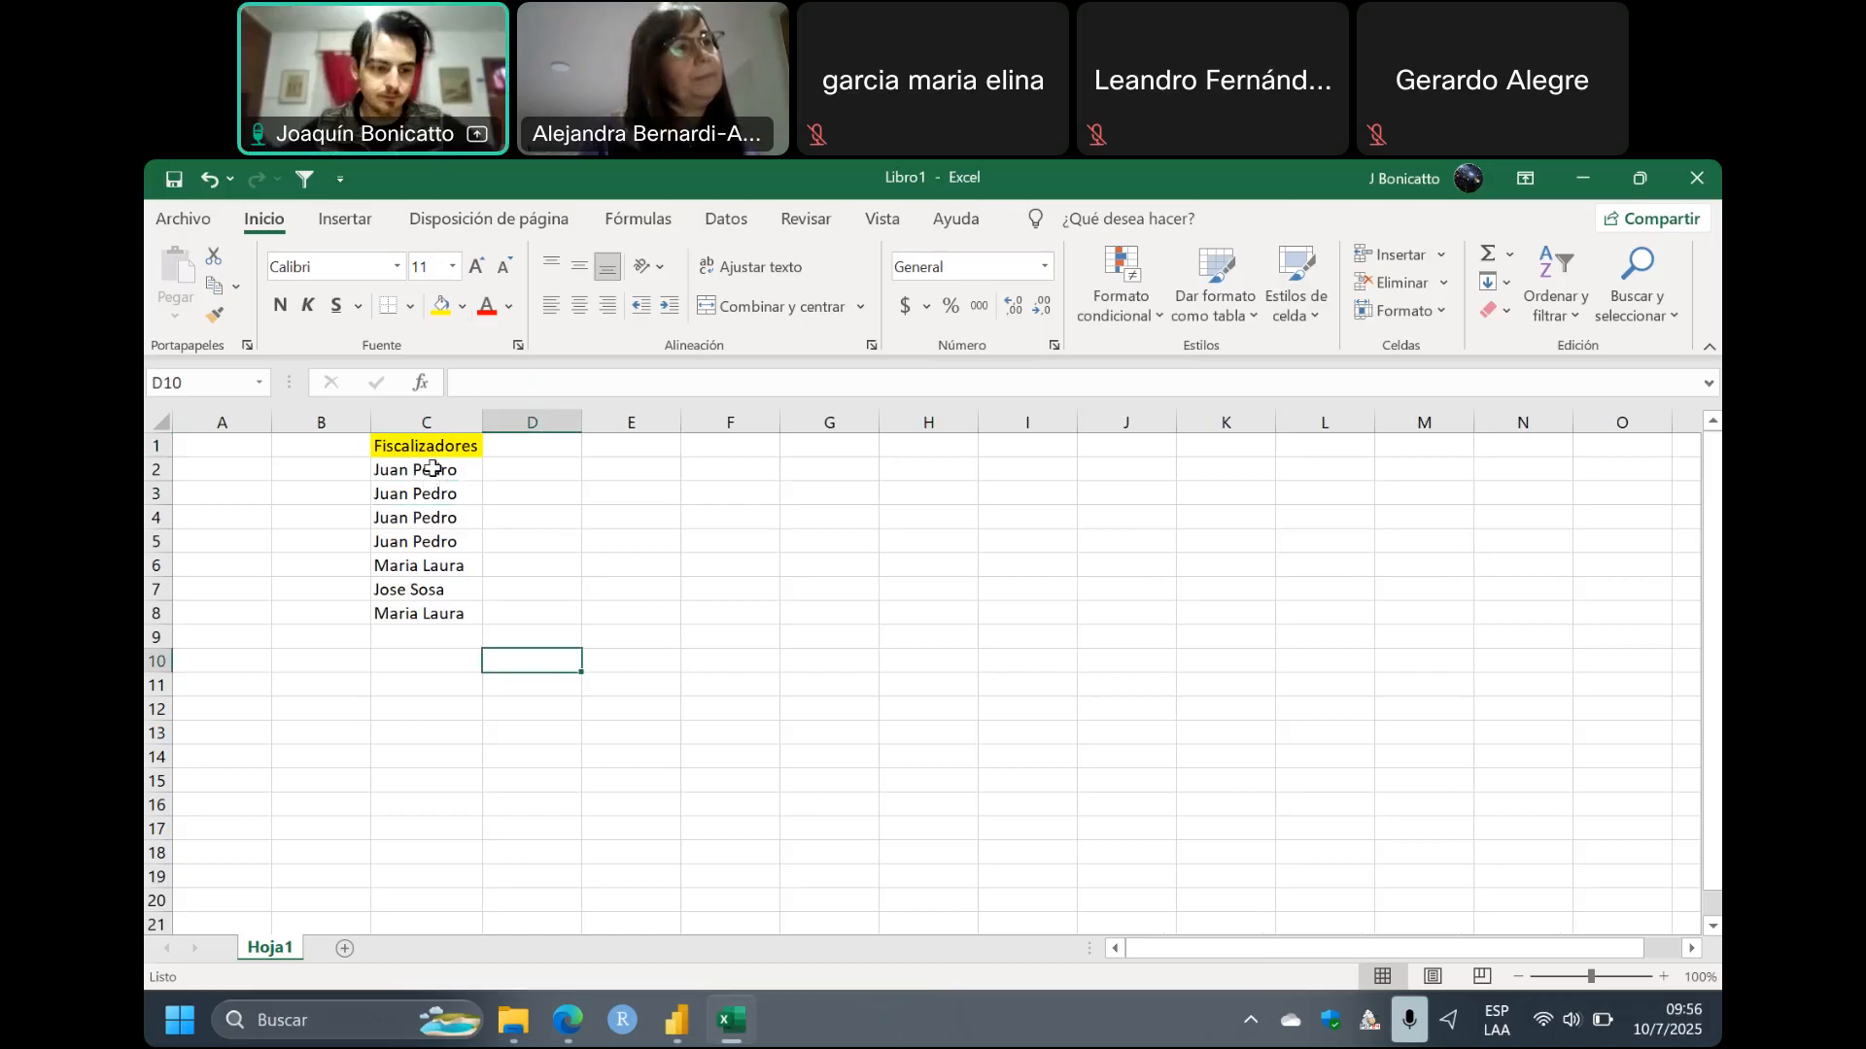
drag(432, 470, 450, 634)
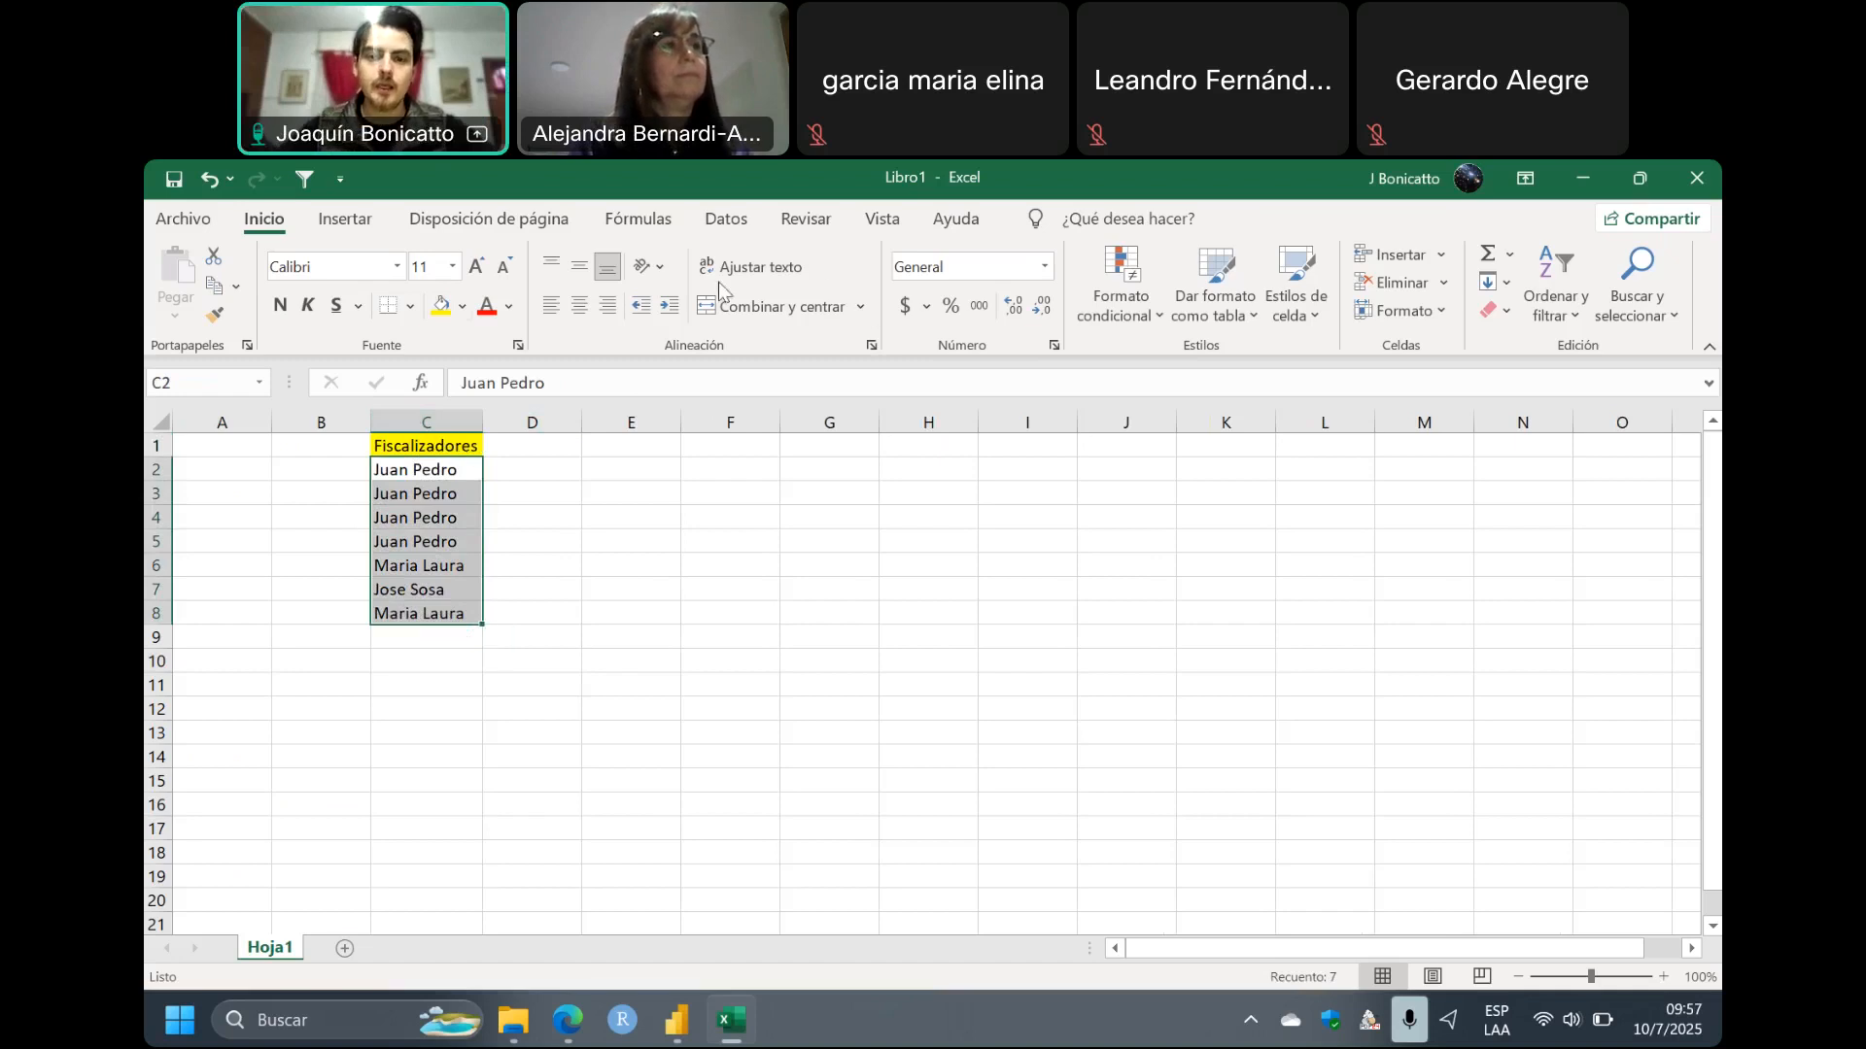
click(724, 234)
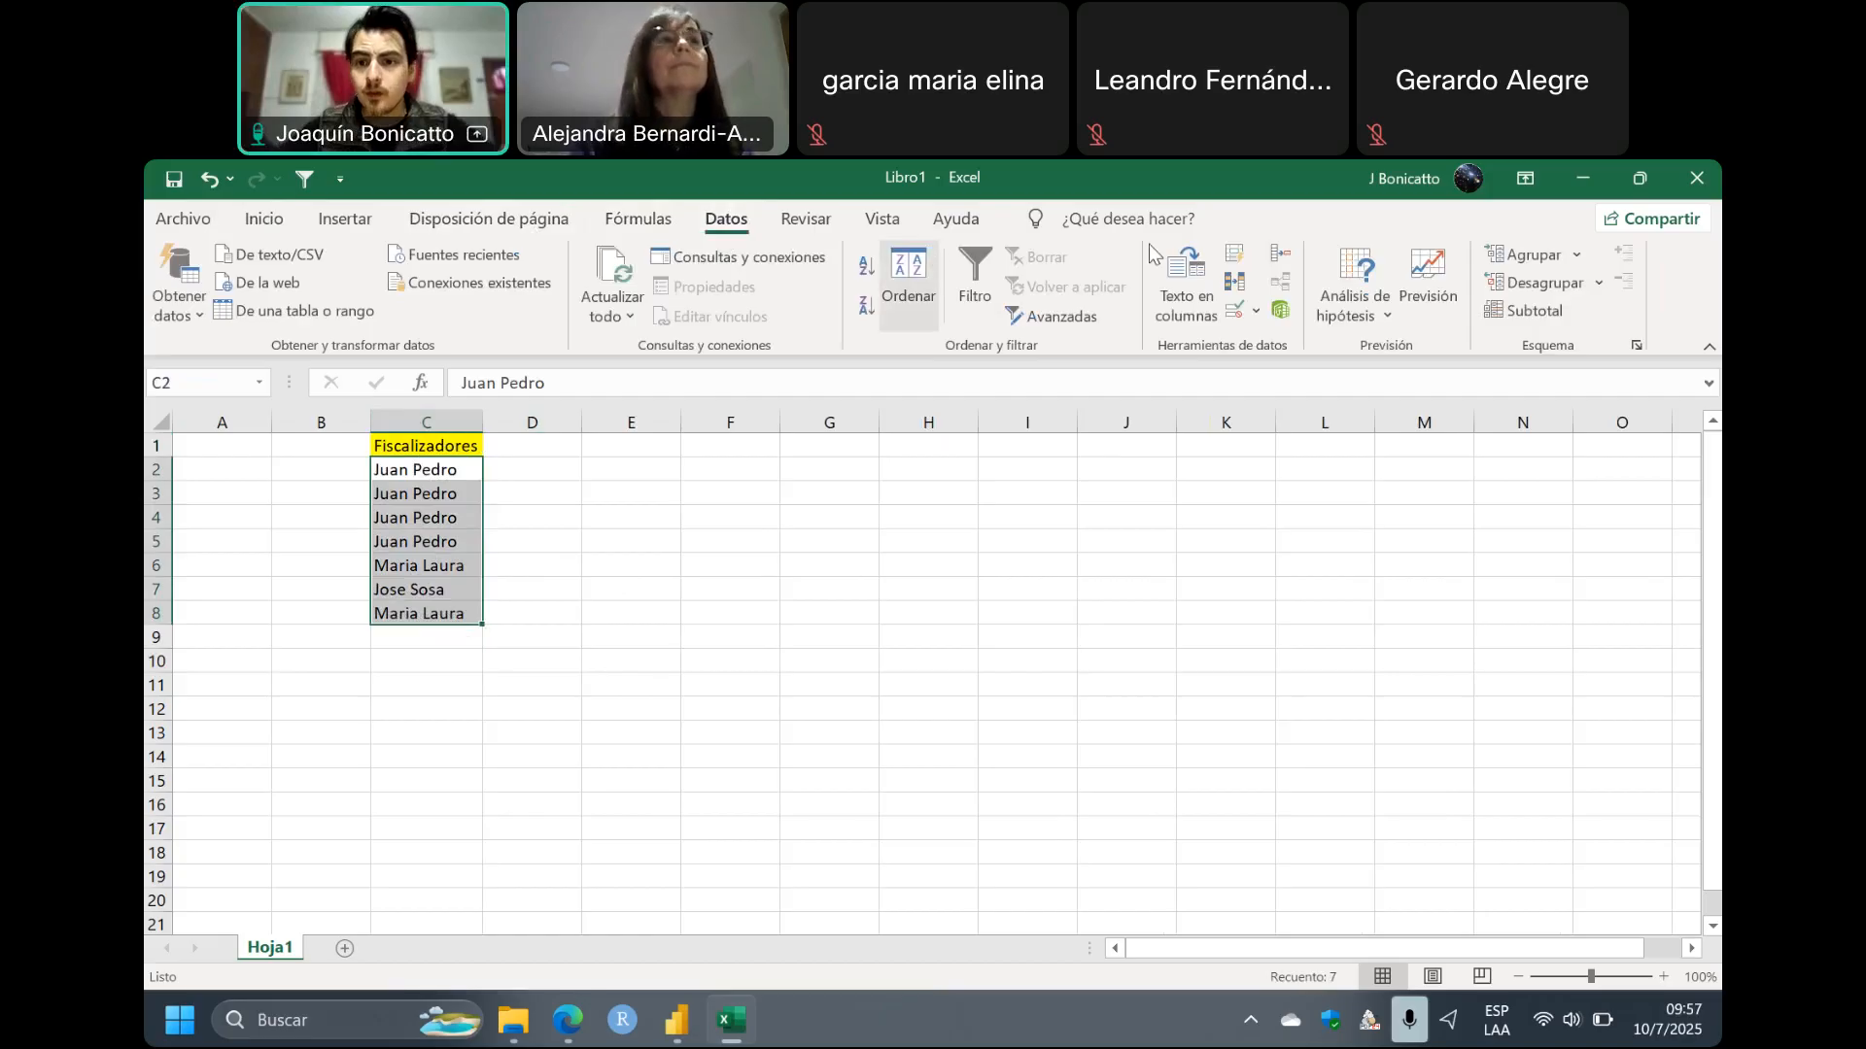
Step: Remove duplicate names, leaving three unique names in C2:C4, and copy them
click(1235, 290)
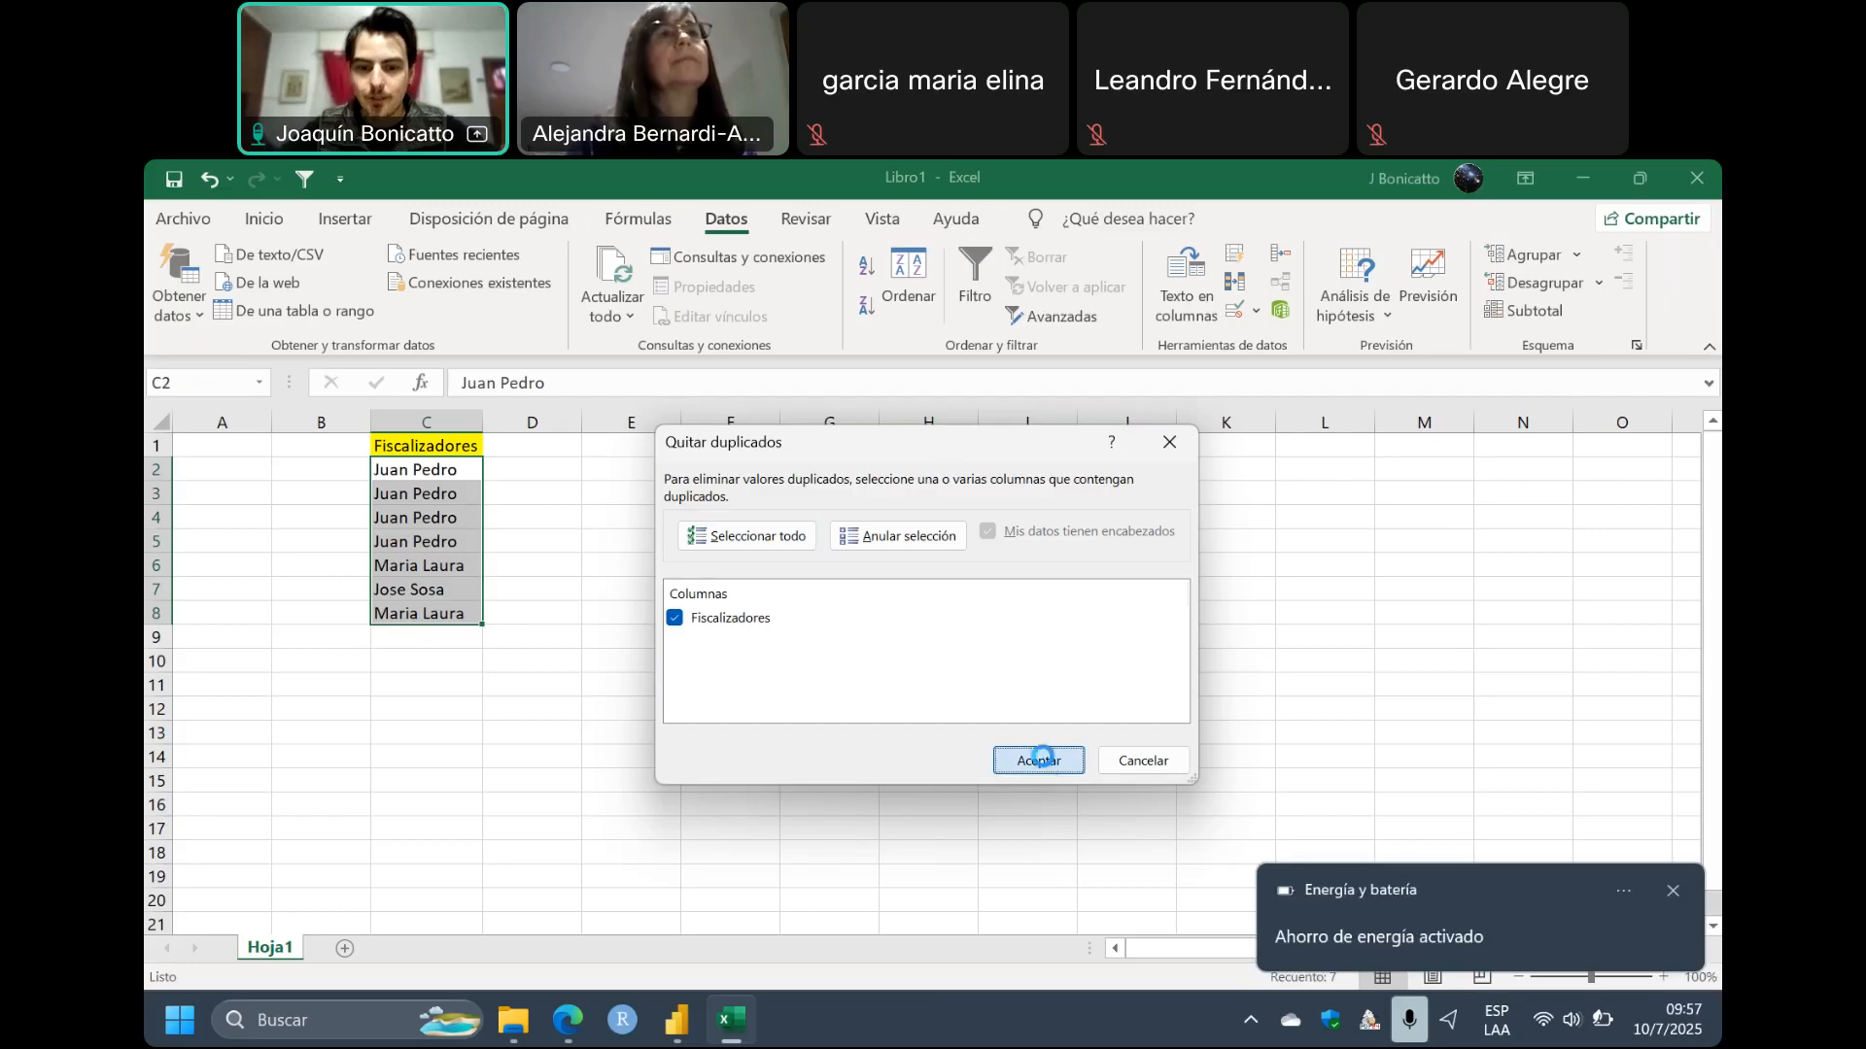
click(1041, 762)
click(907, 657)
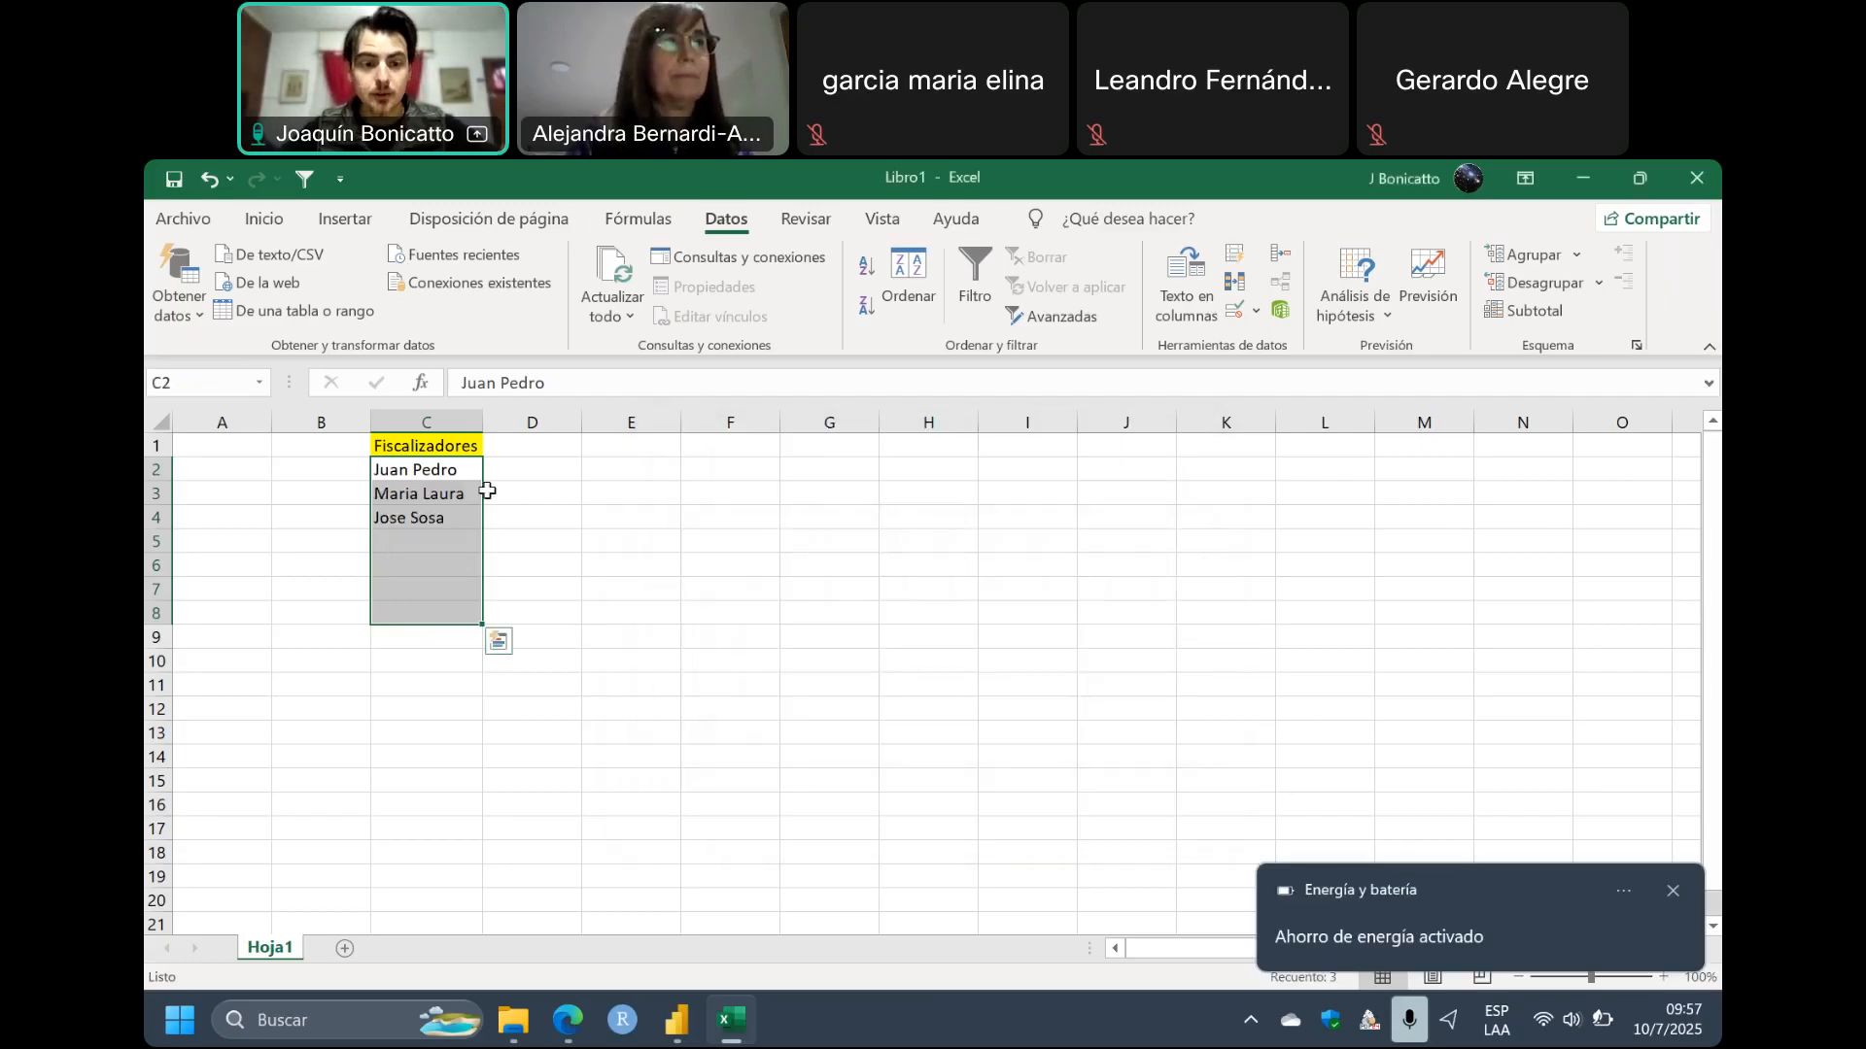
click(441, 474)
mouse_move(445, 481)
mouse_down()
mouse_move(449, 526)
mouse_move(448, 475)
mouse_up()
shift+click(452, 521)
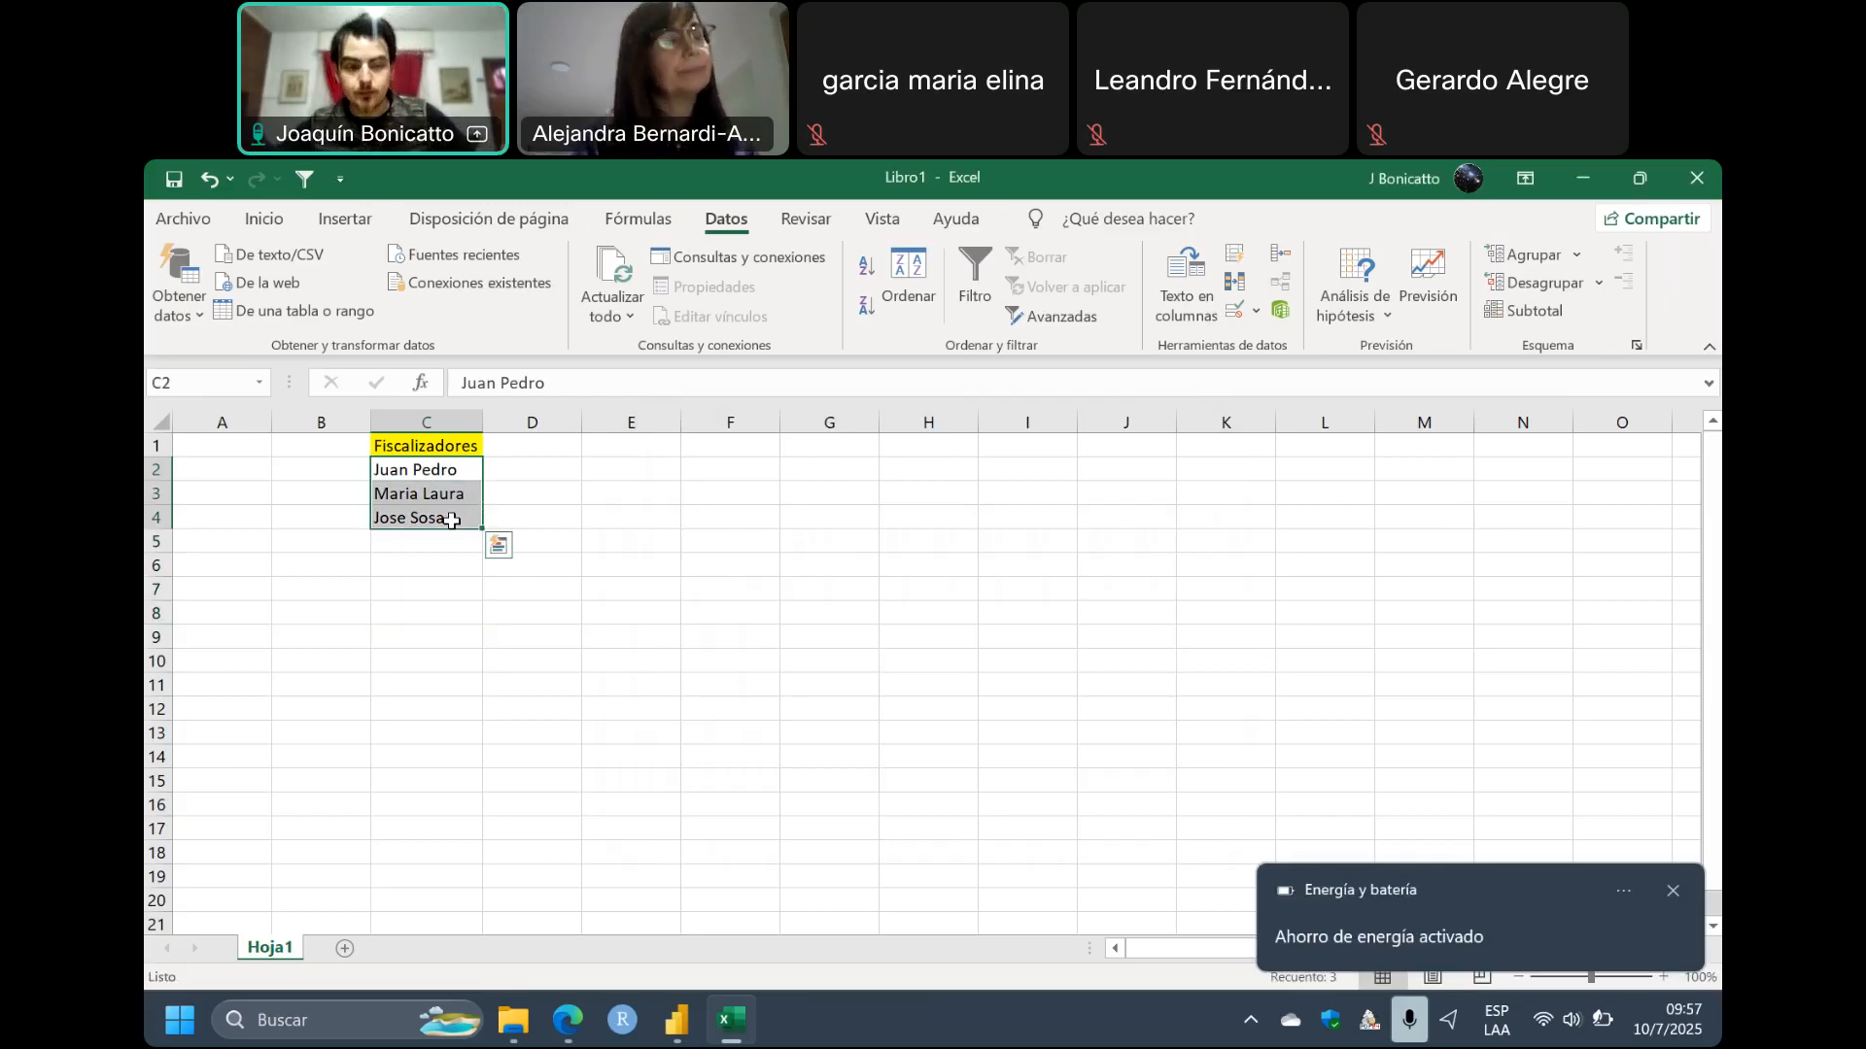
key(ctrl+c)
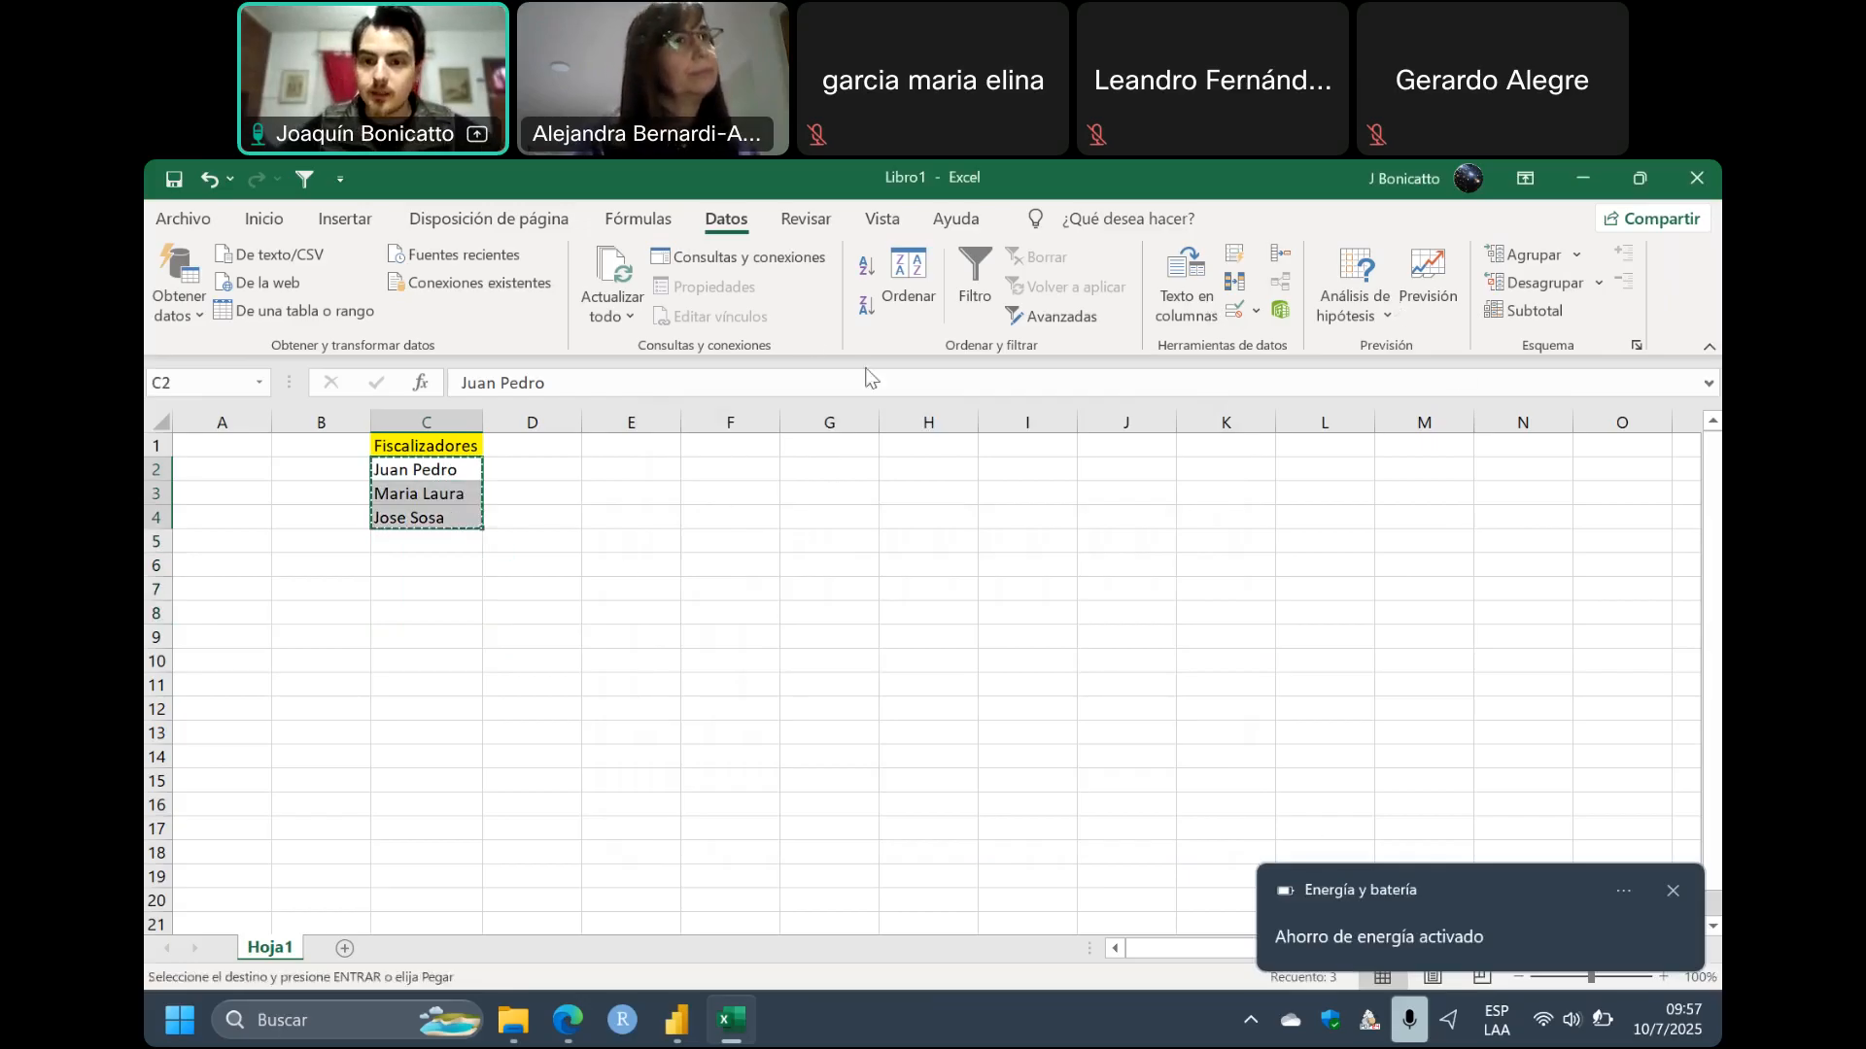
Step: Sort the three names A to Z, copy them again, and return to Power BI
key(alt+Tab)
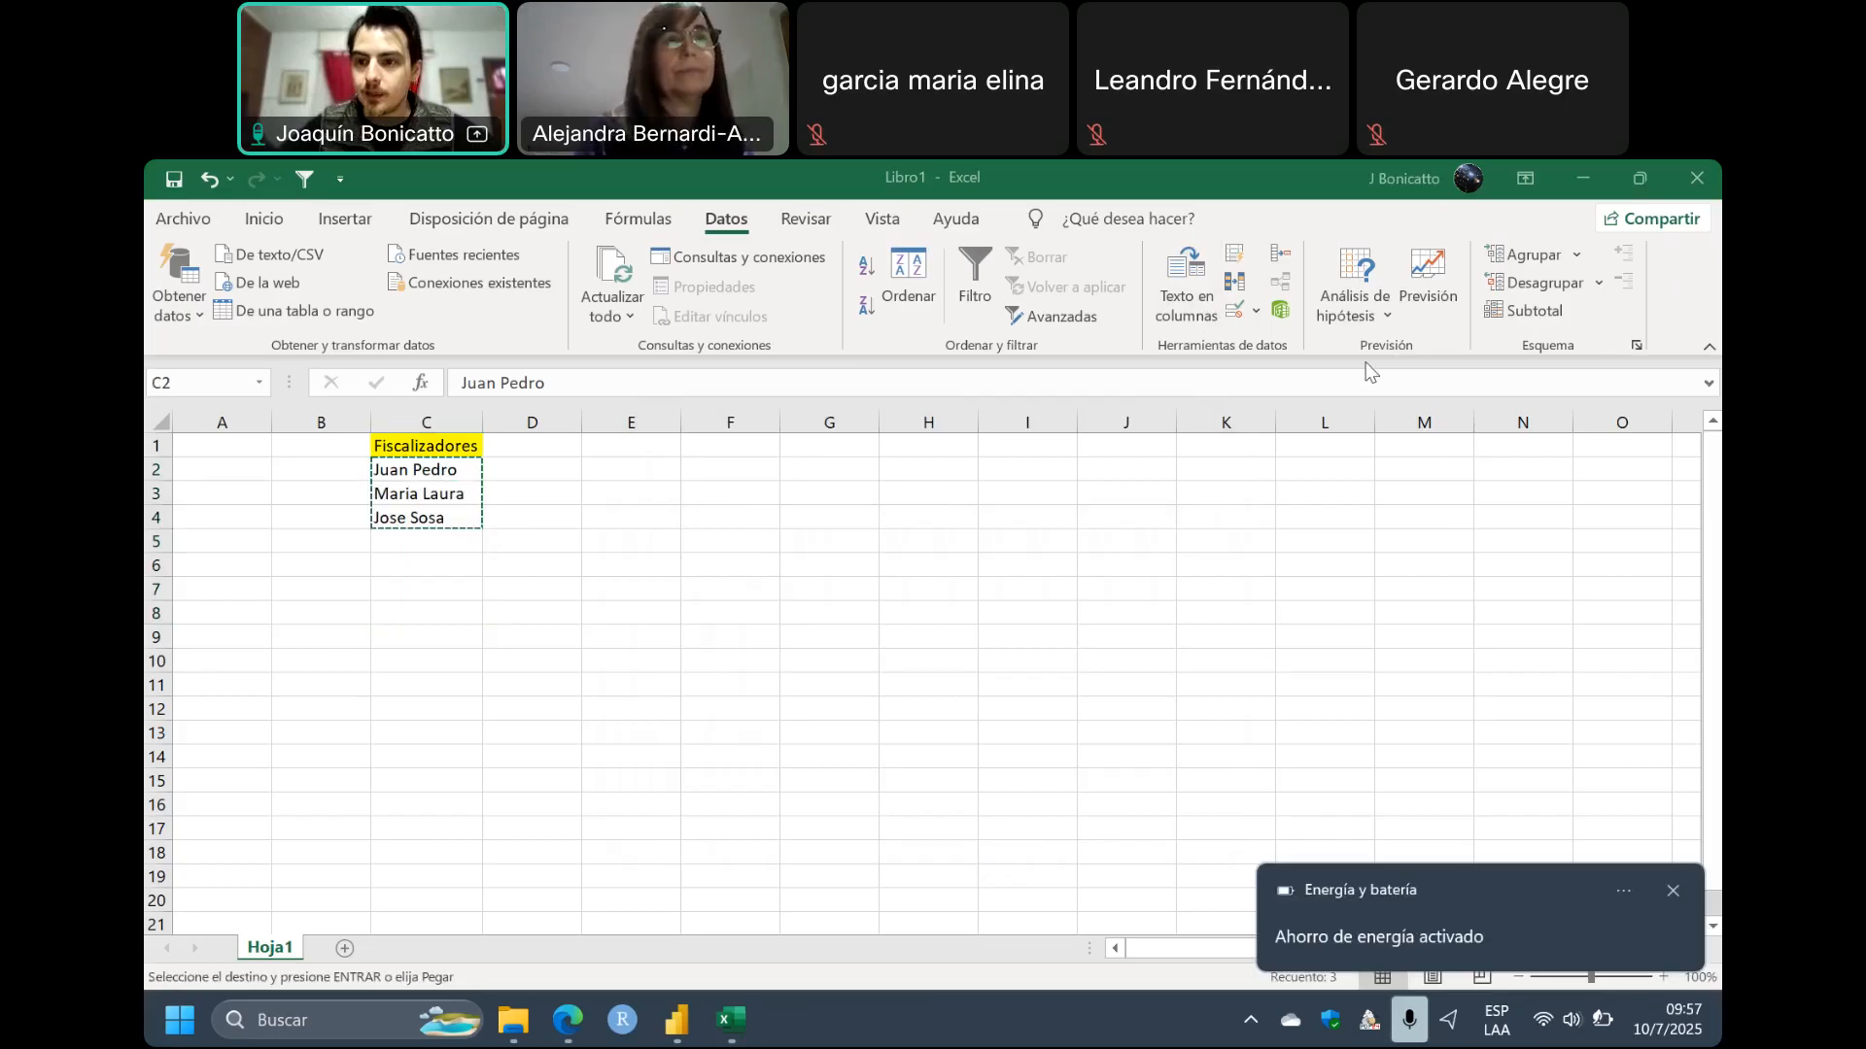
click(261, 226)
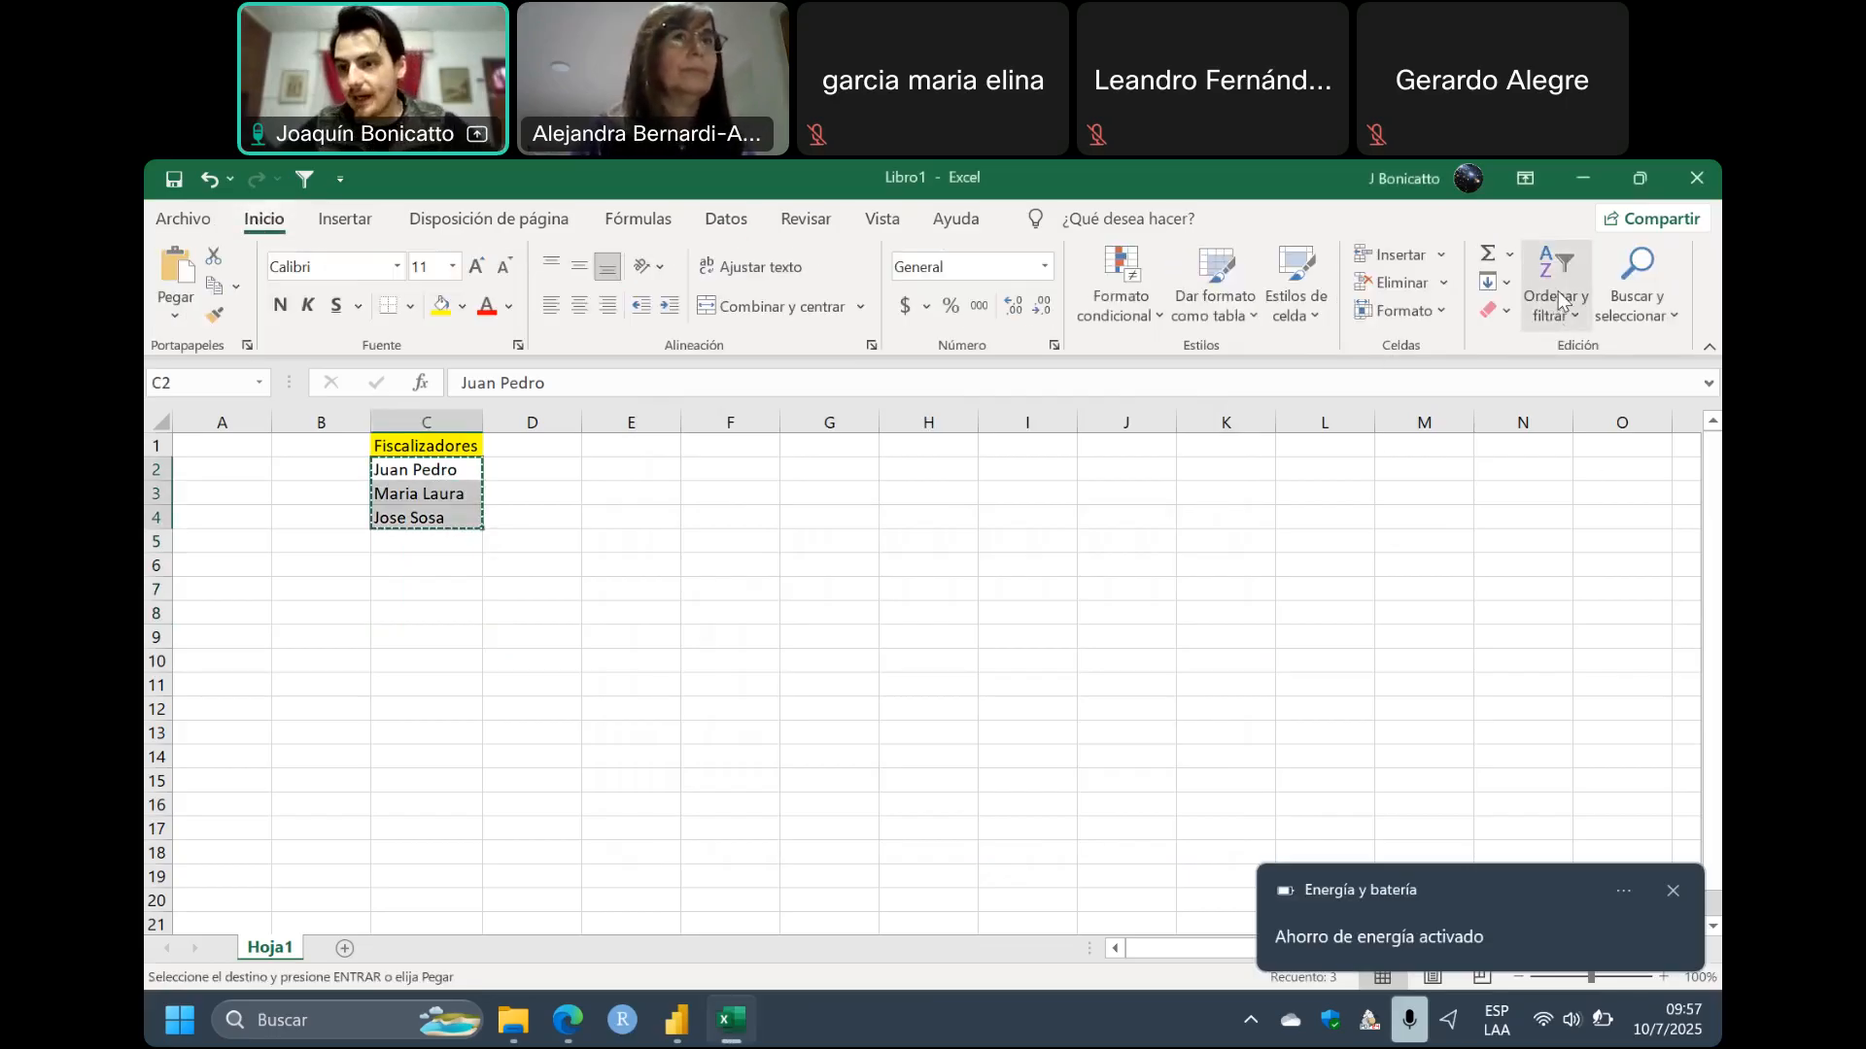
click(1572, 330)
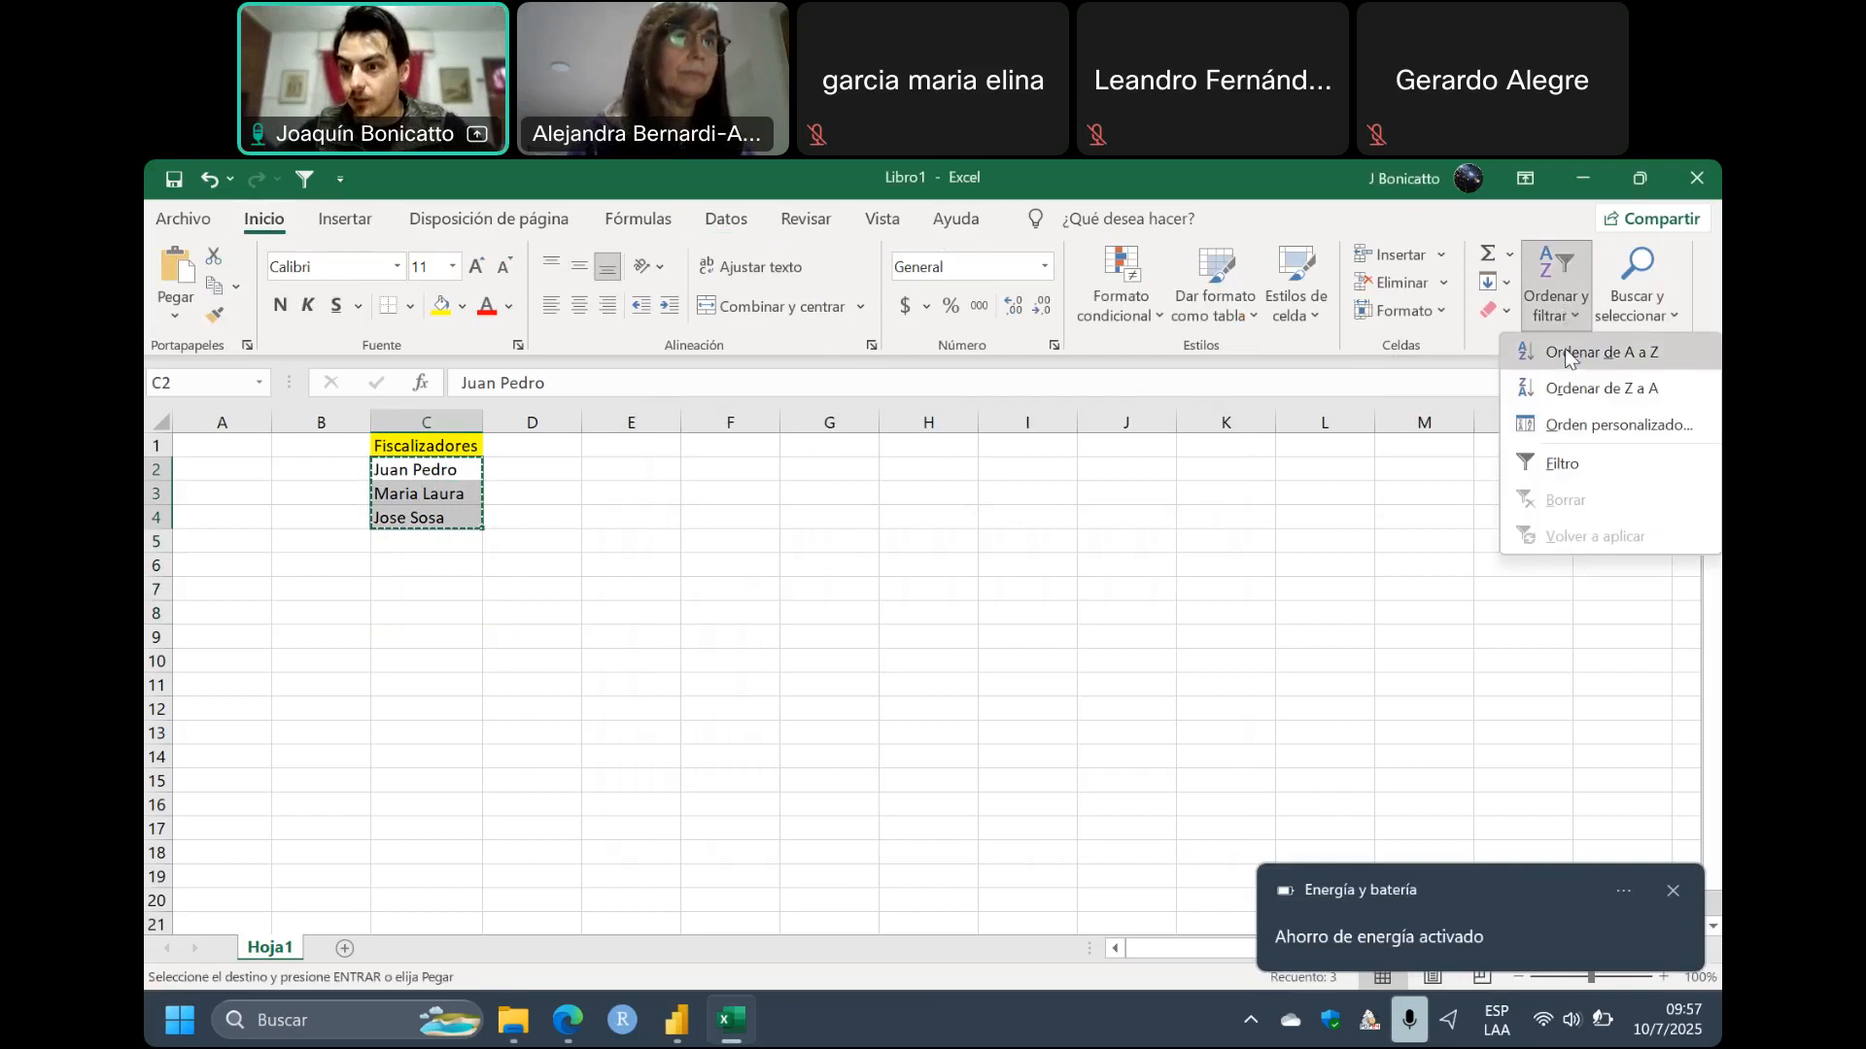
click(1579, 350)
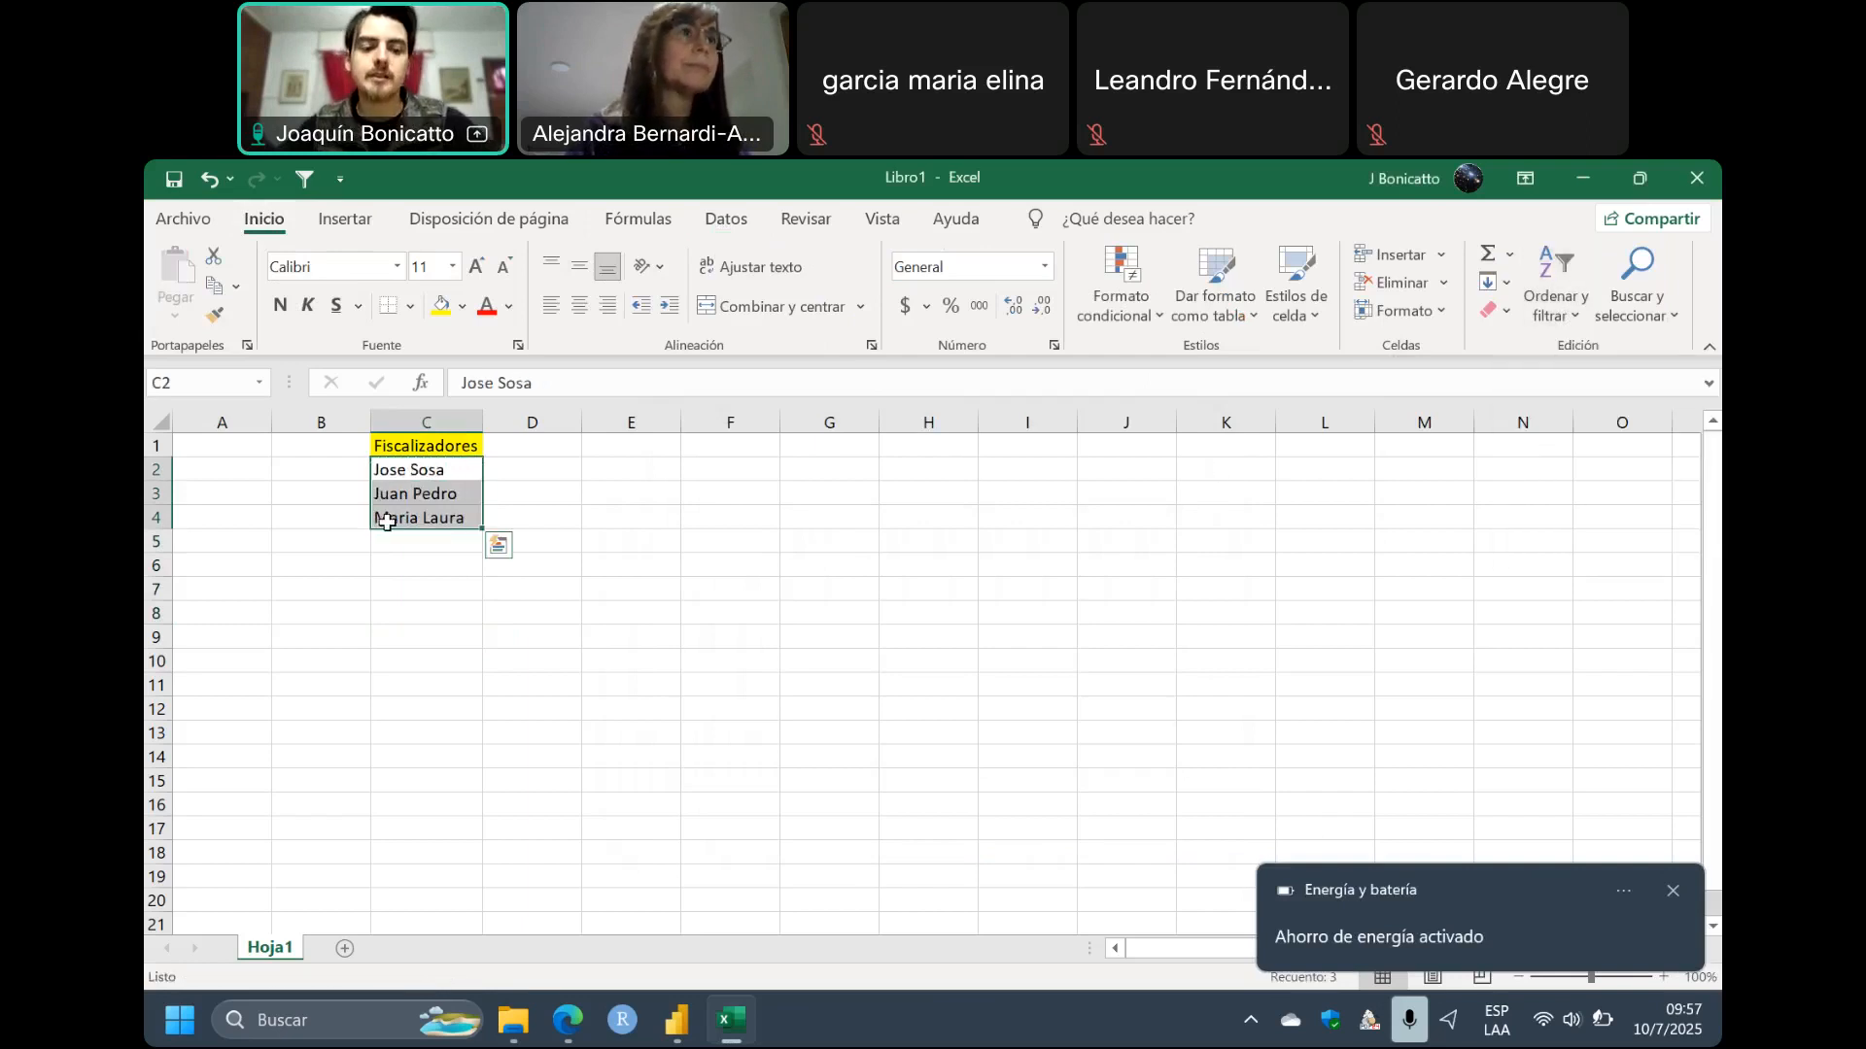
key(ctrl+c)
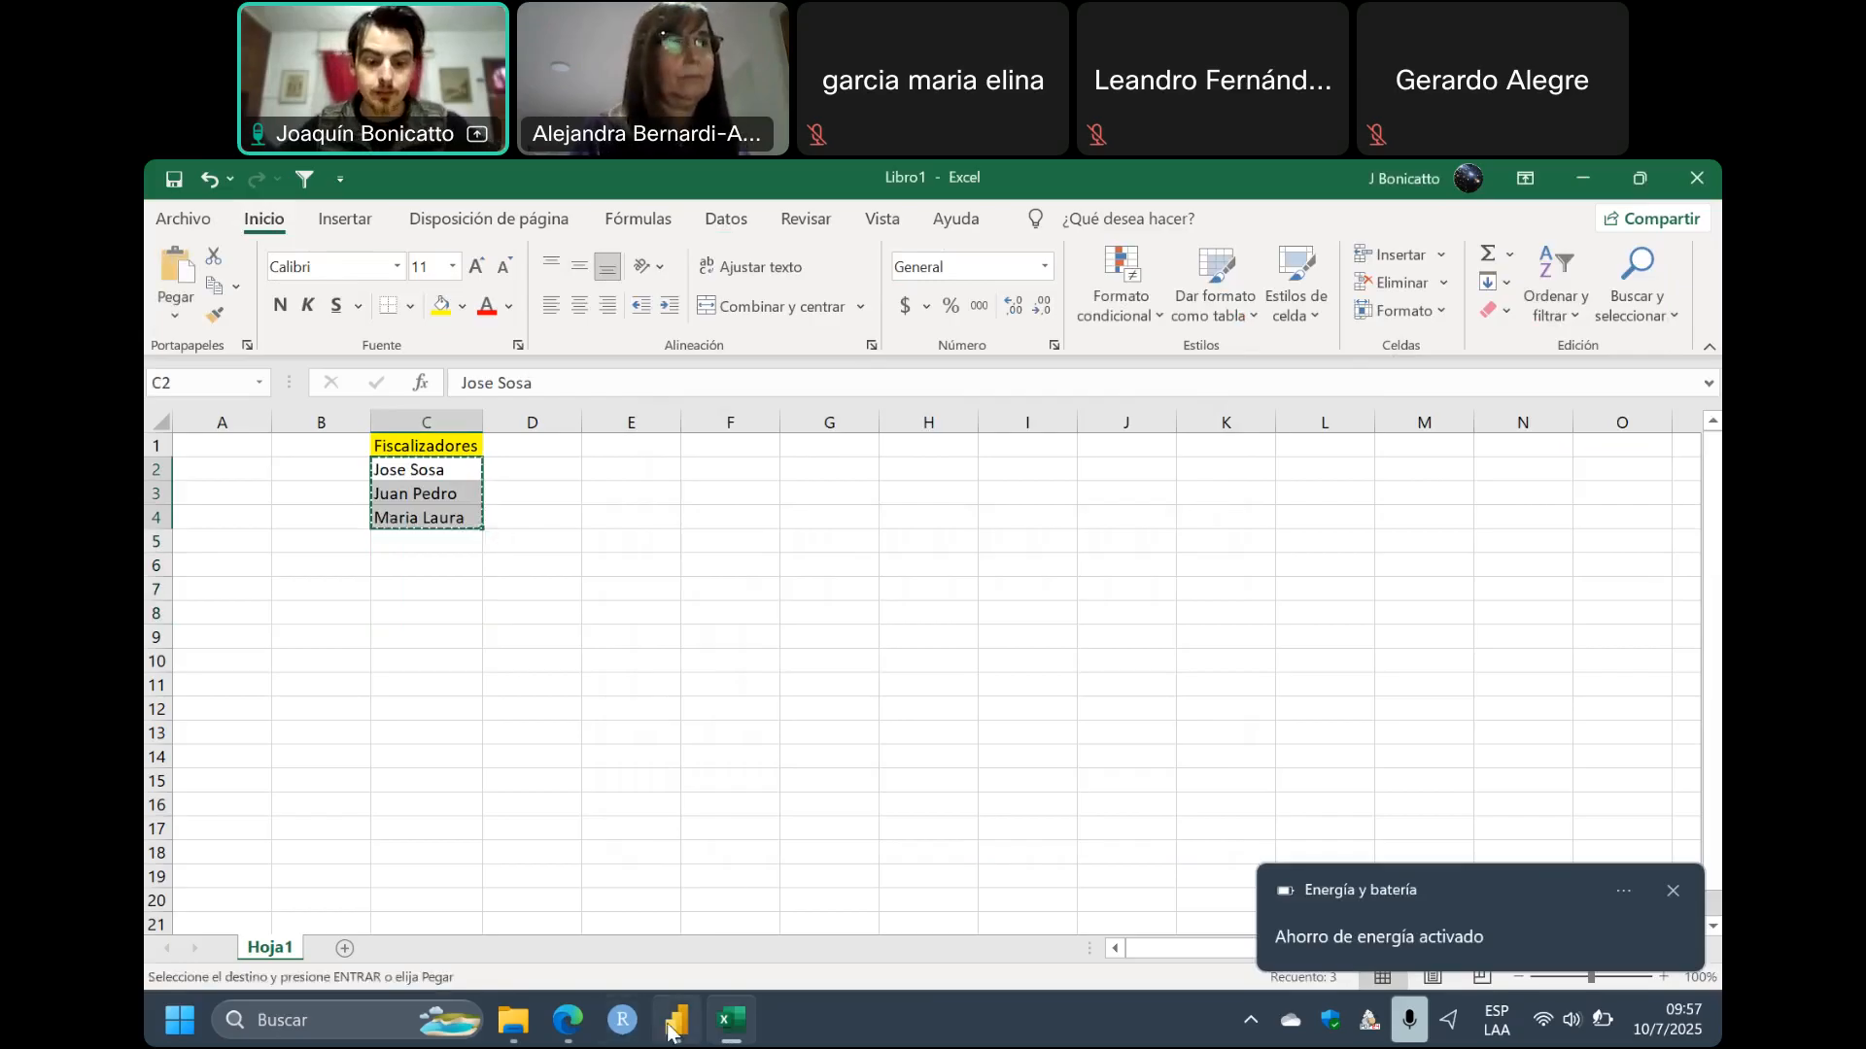
click(677, 1020)
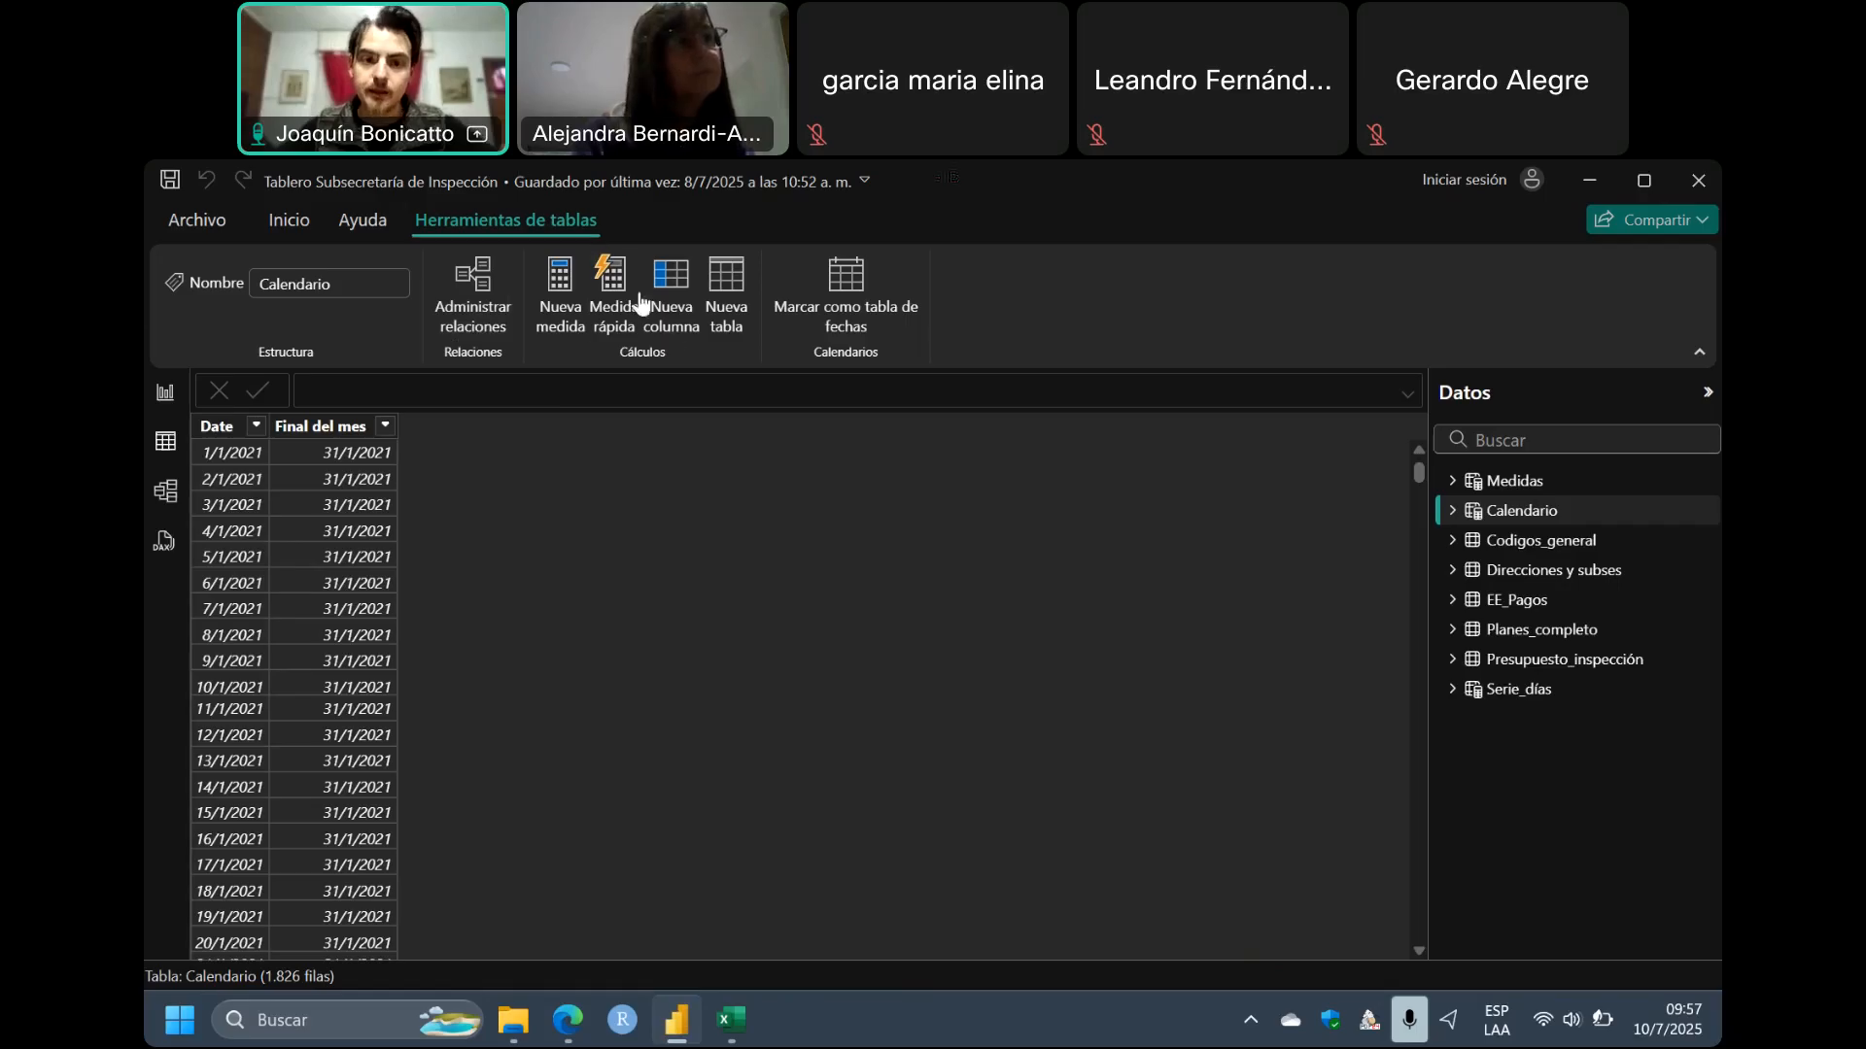
Step: Use Introducir datos on the Inicio tab to open an empty Crear tabla grid
click(278, 239)
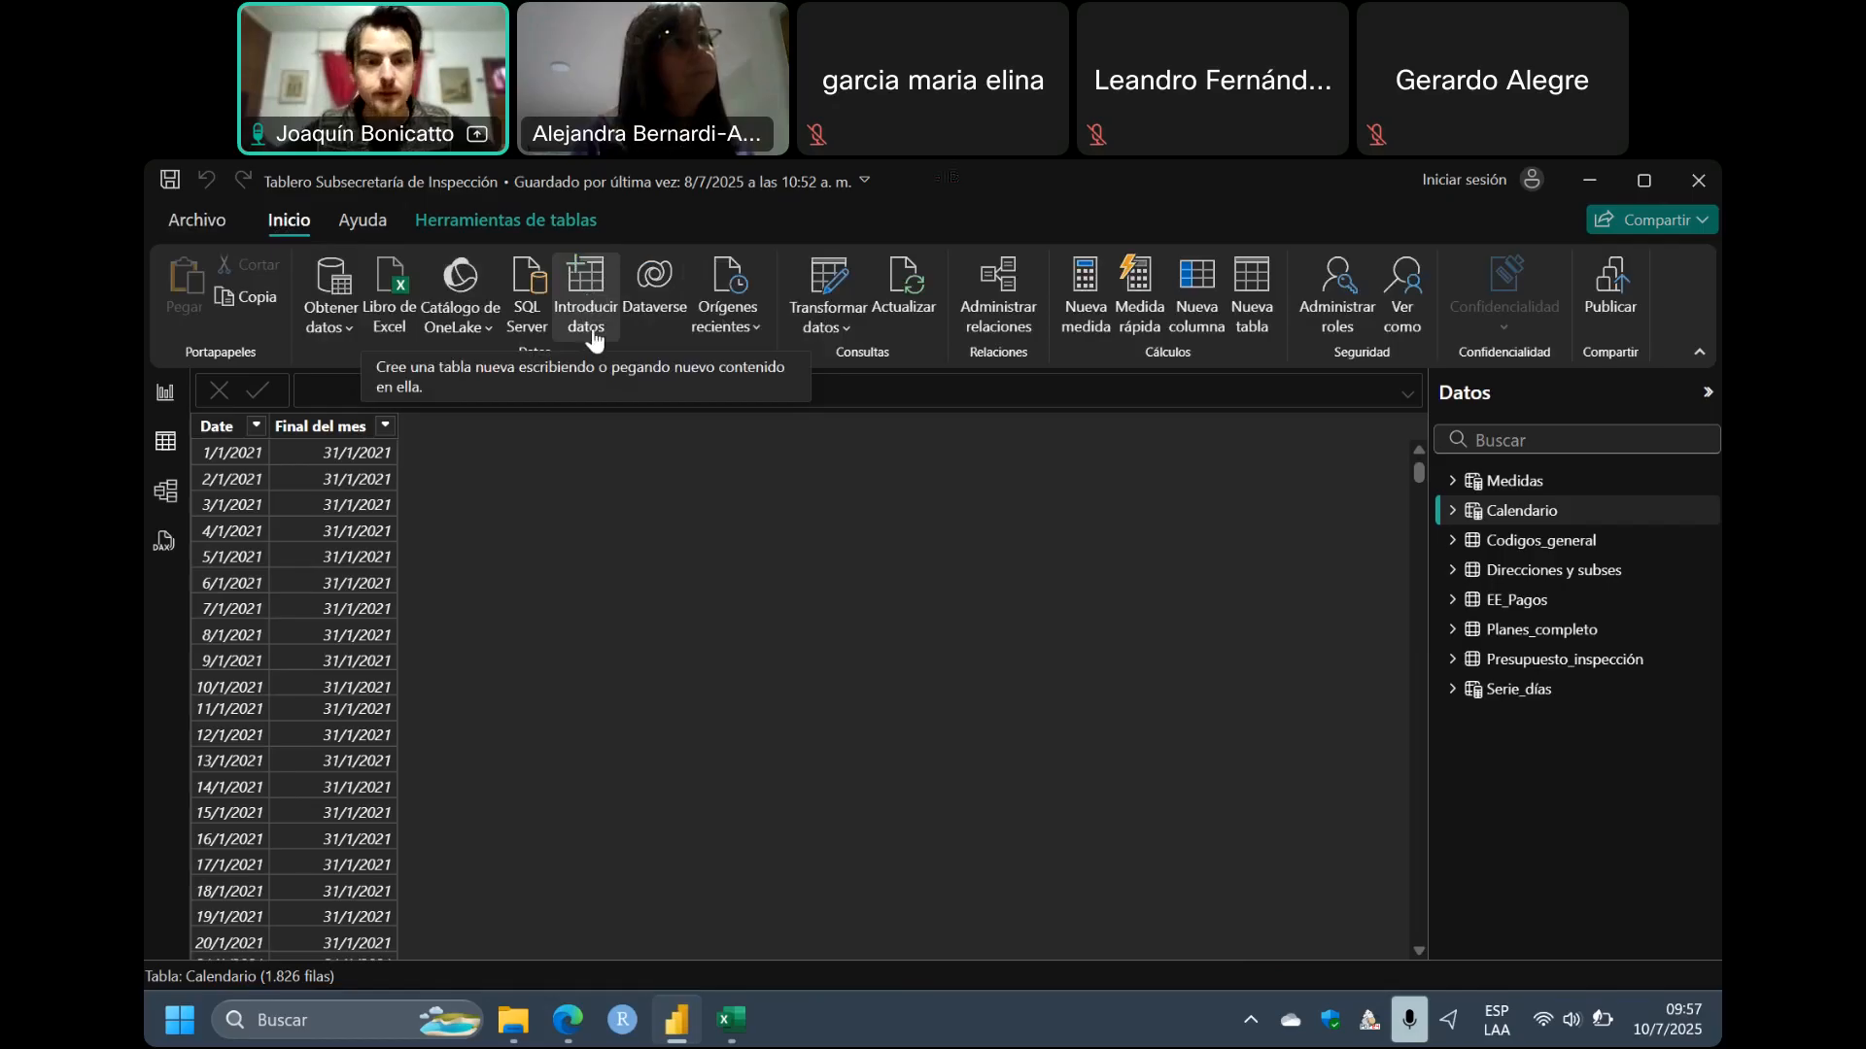
click(585, 284)
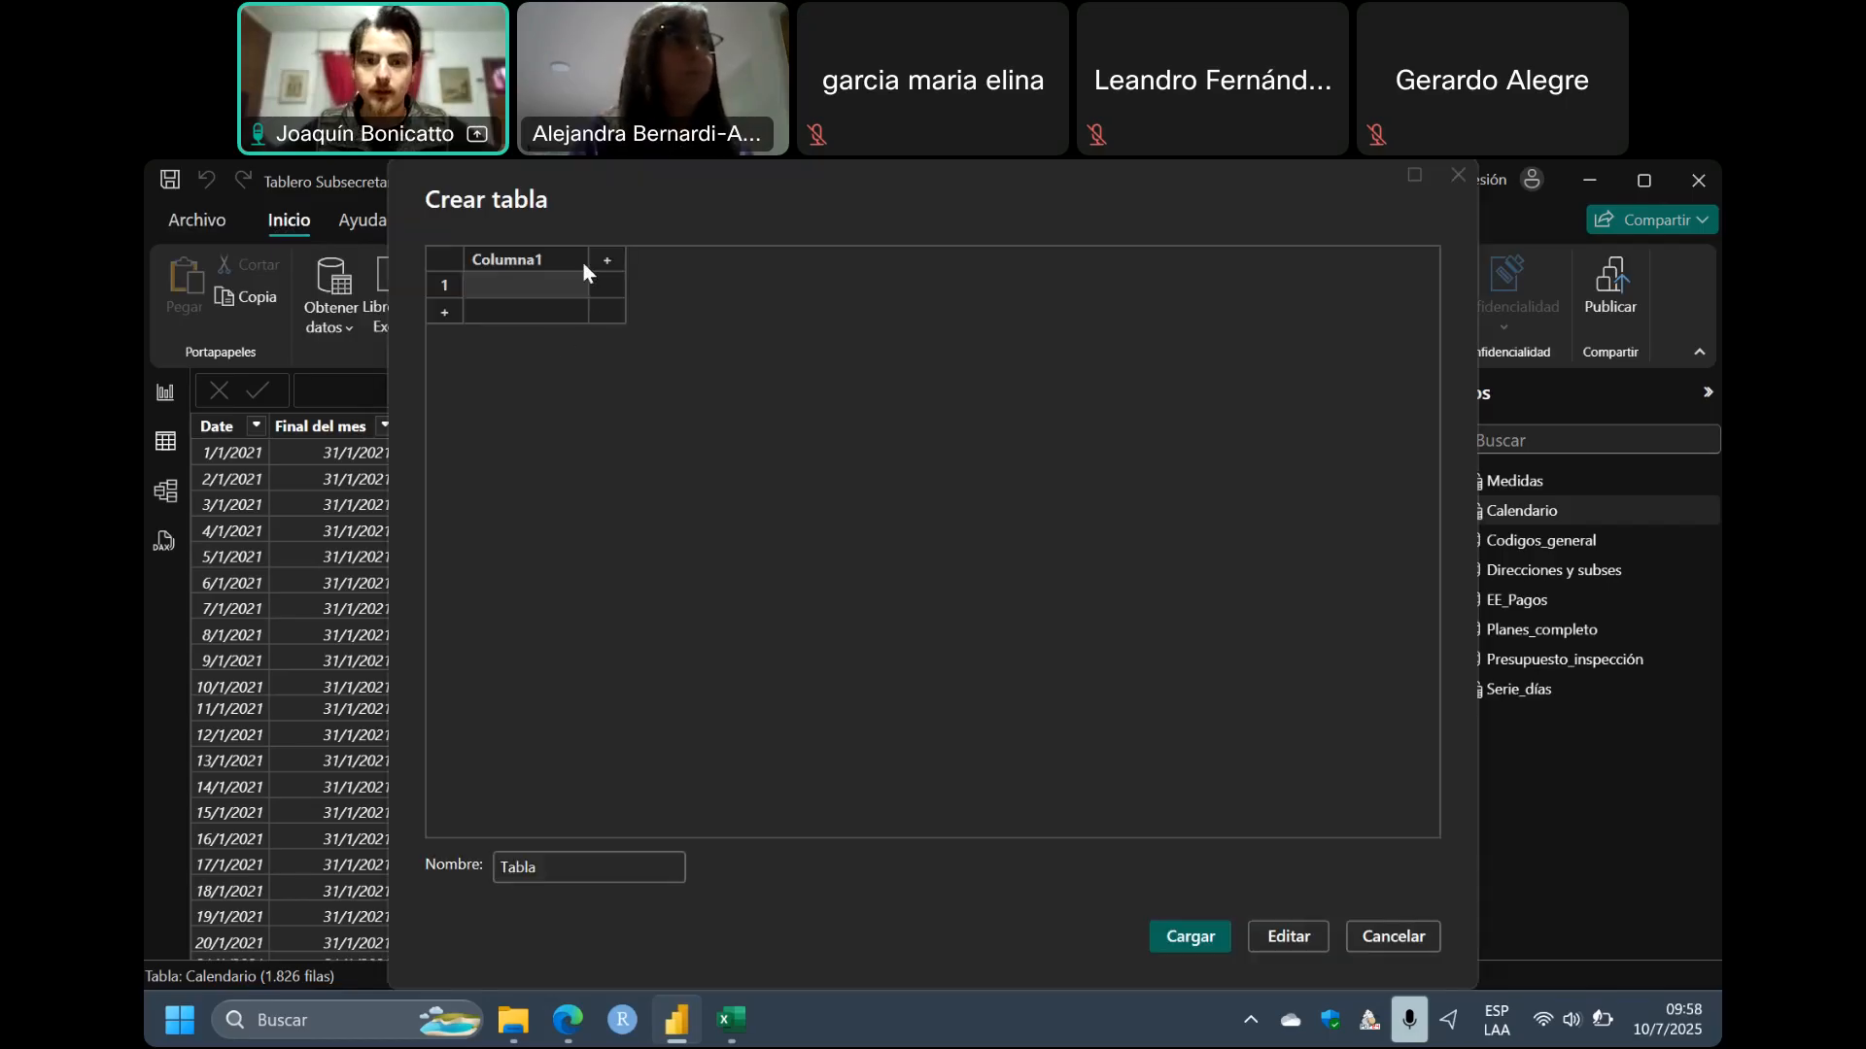
Step: Rename Columna1 to 'Nombres fiscalizadores'
double_click(568, 262)
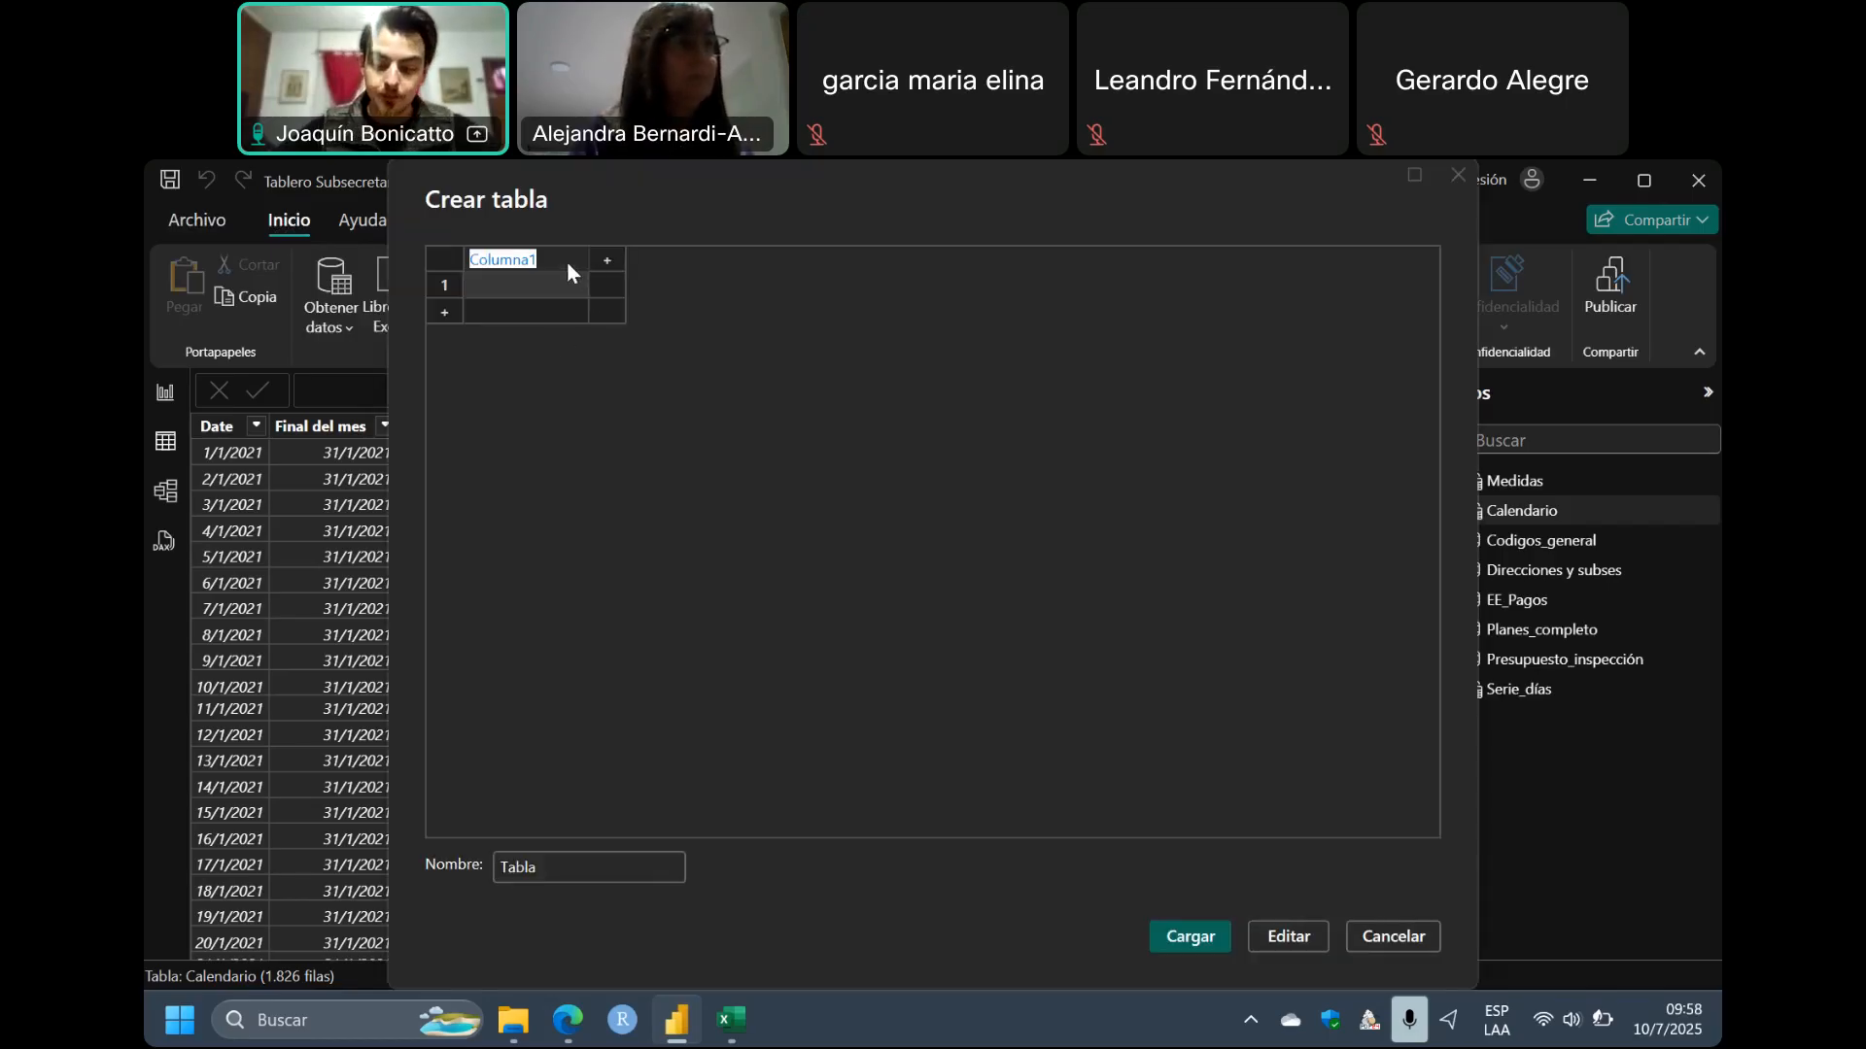
text(nO)
key(BackSpace)
key(BackSpace)
text(N)
text(ombres)
text( fiscaliza)
text(dores)
click(527, 340)
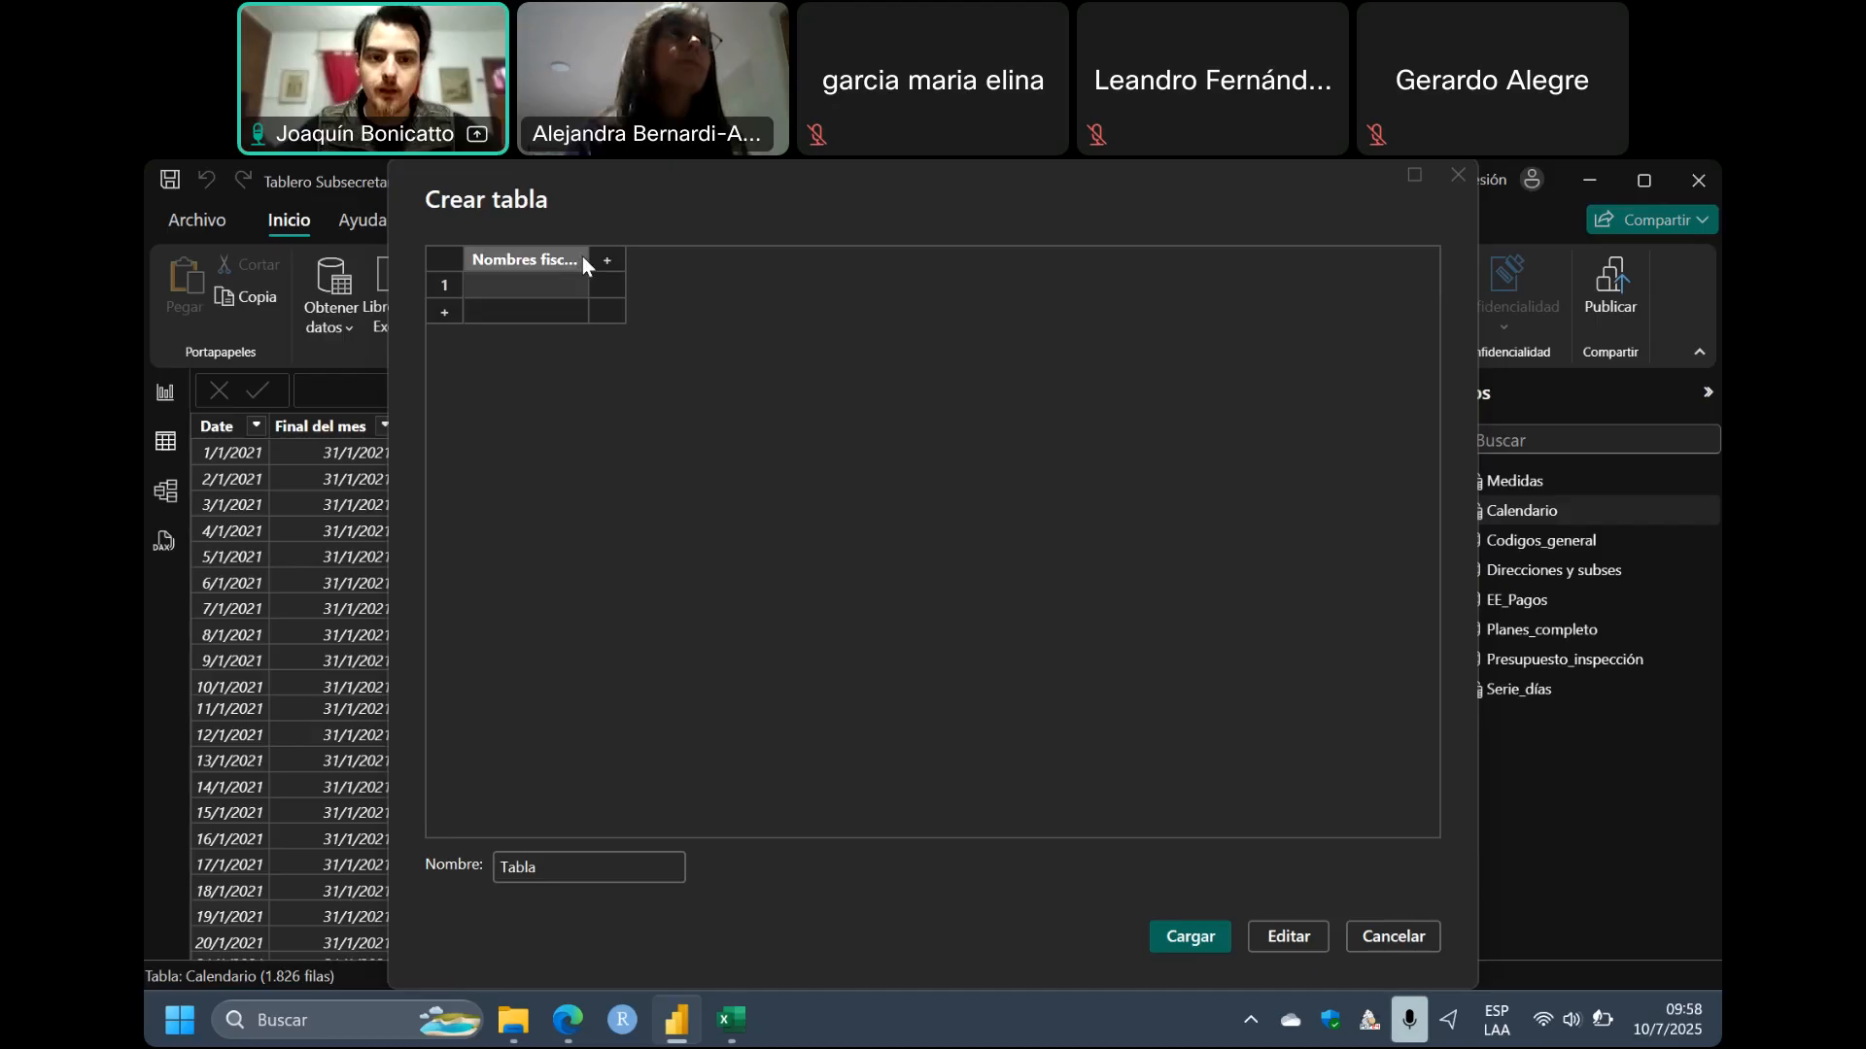
Step: Paste the three copied fiscalizador names into rows 1–3 of the column
click(526, 287)
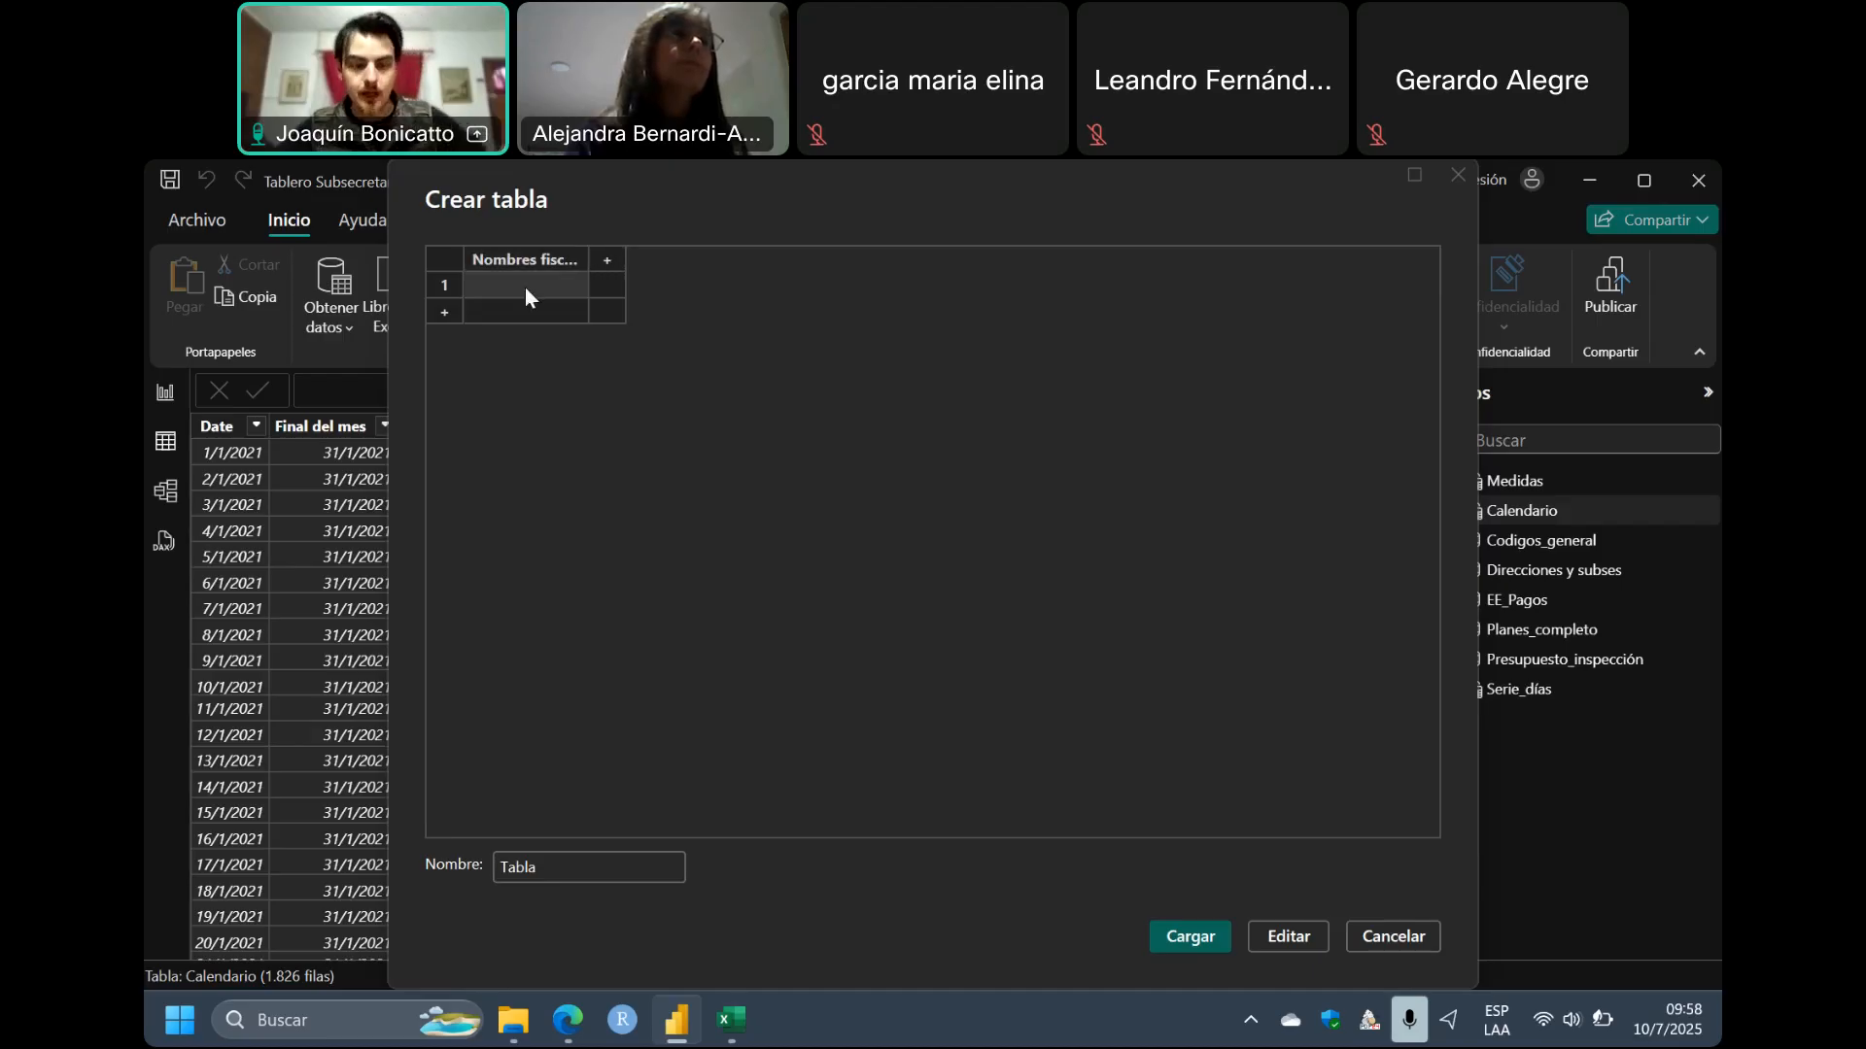
double_click(525, 288)
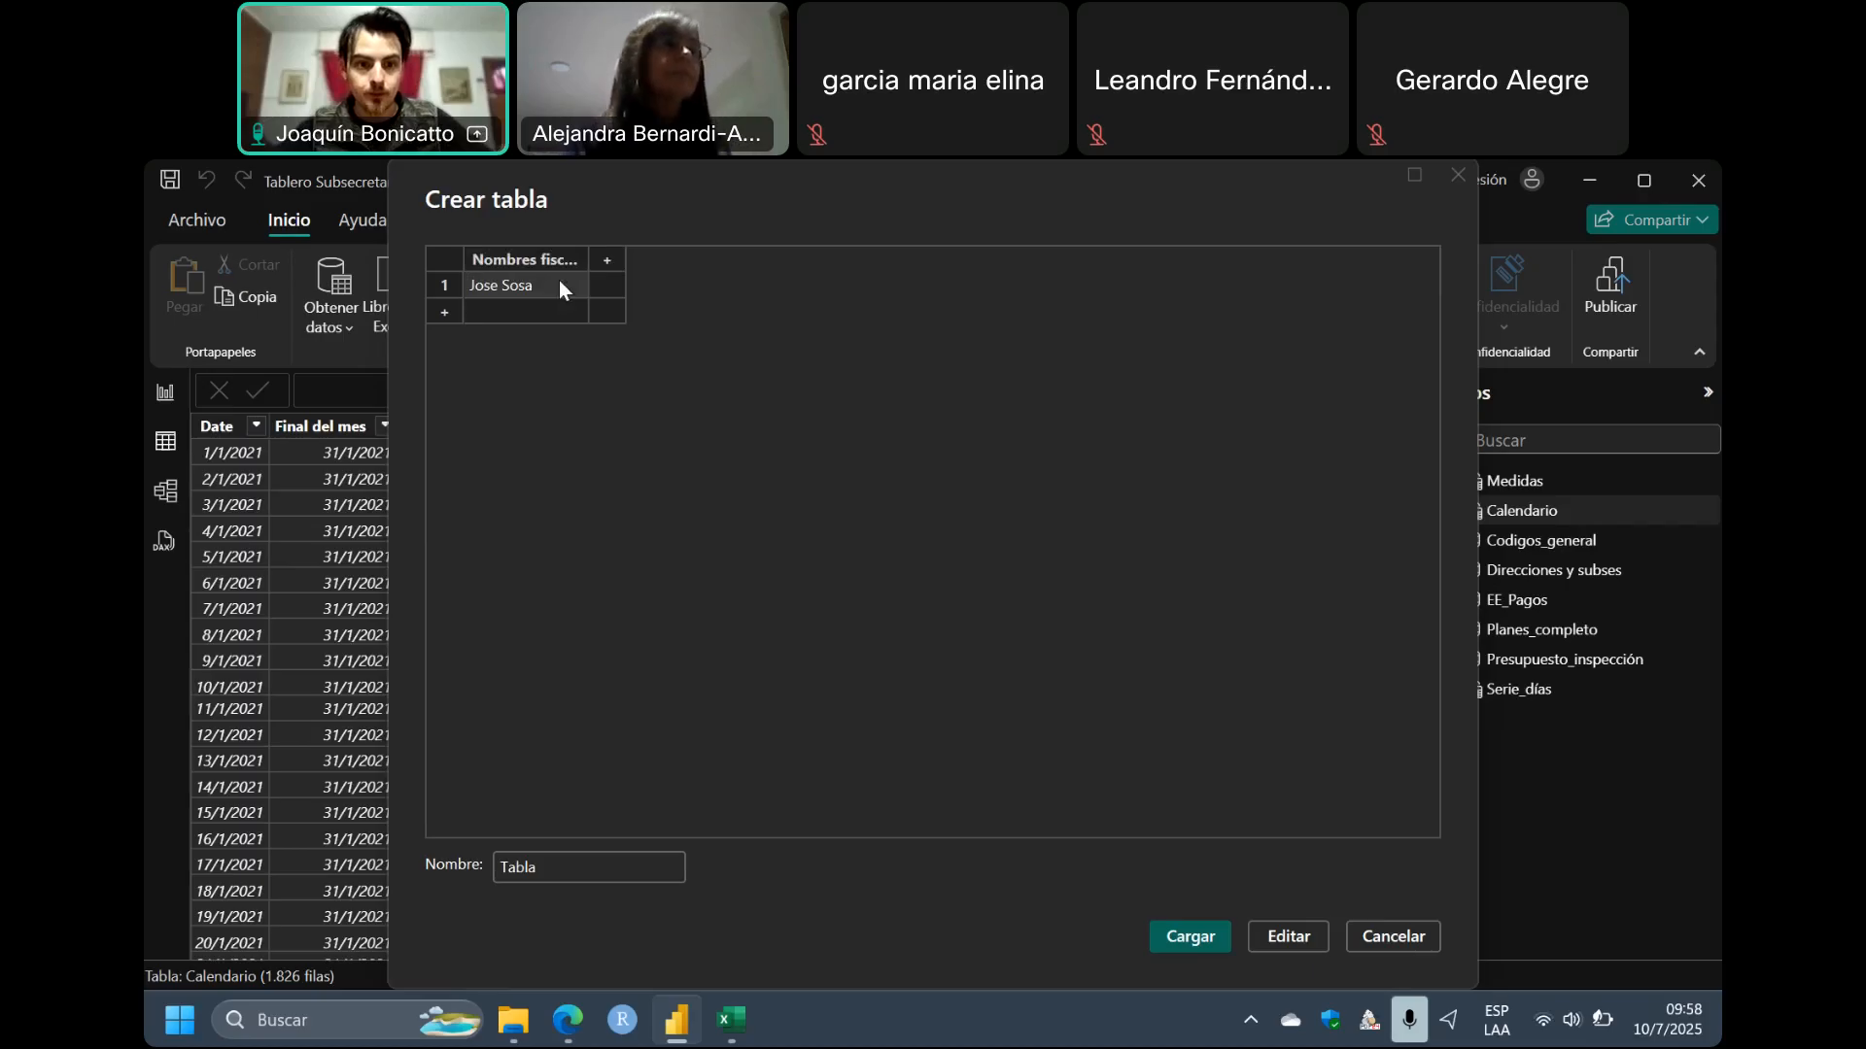
key(ctrl+a)
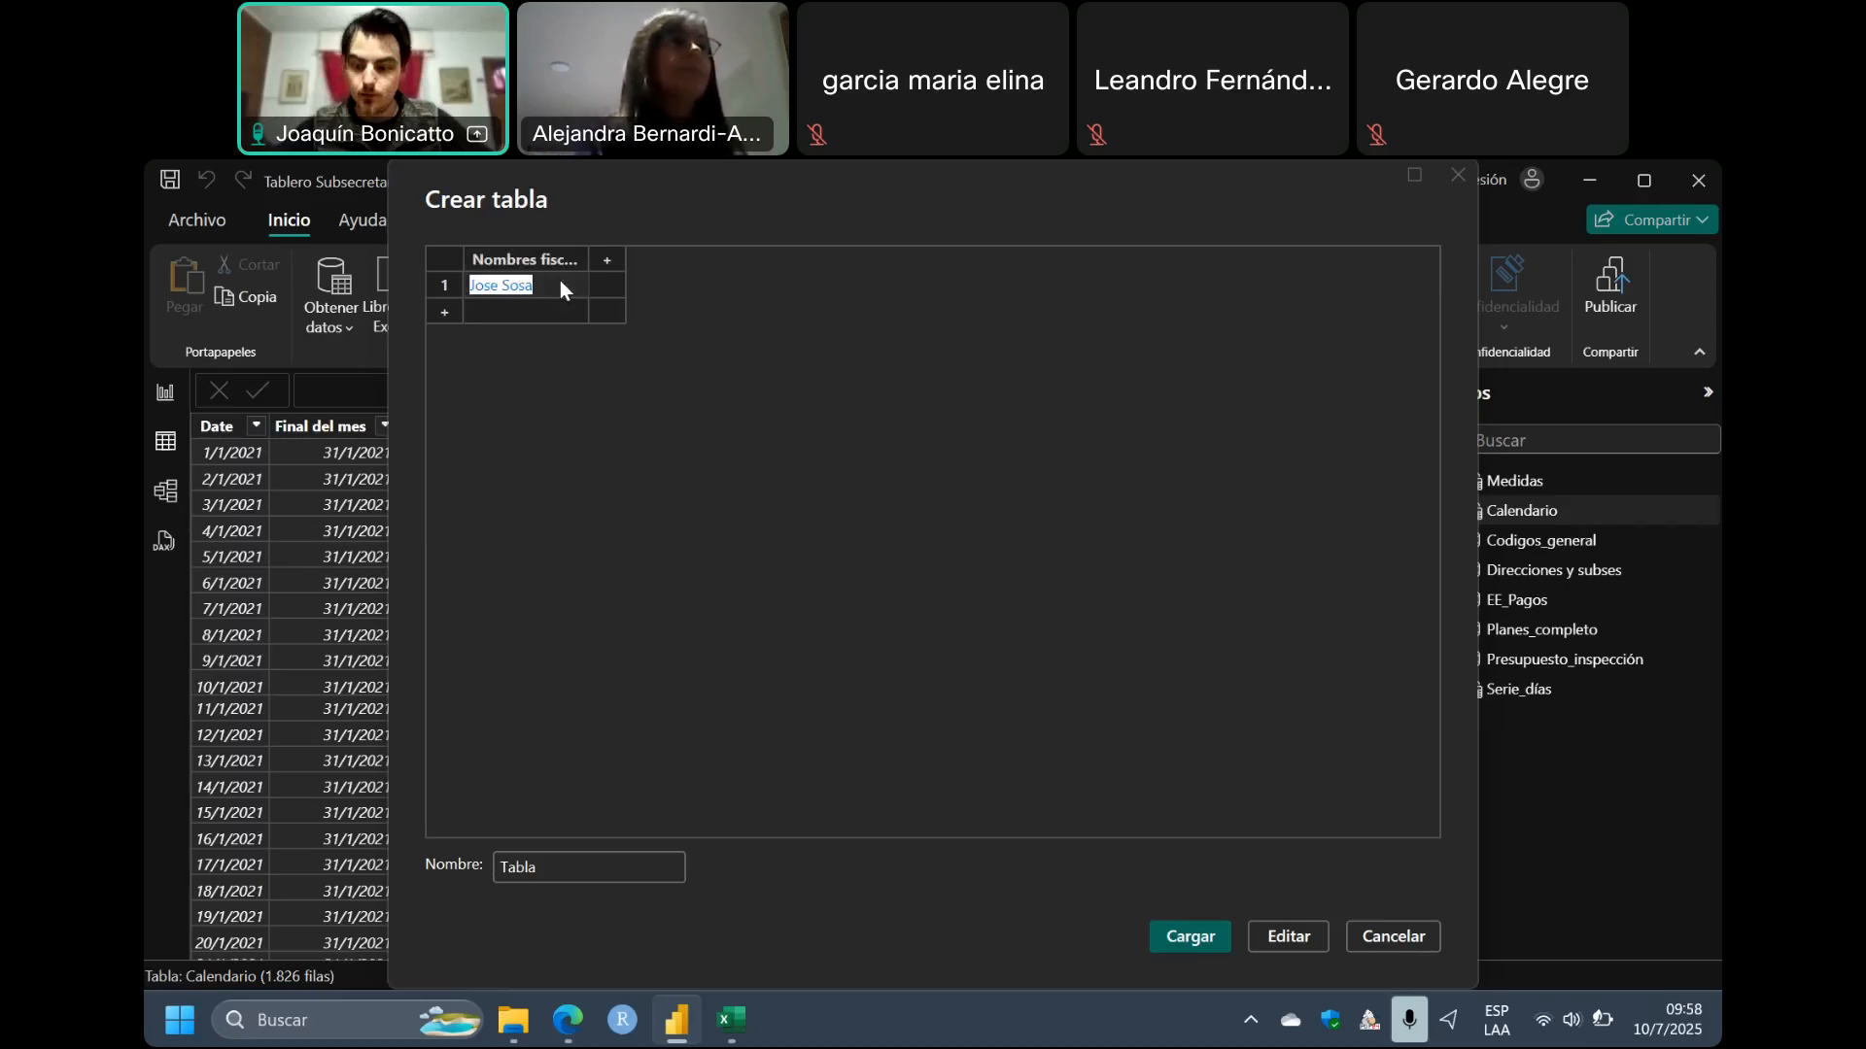
key(BackSpace)
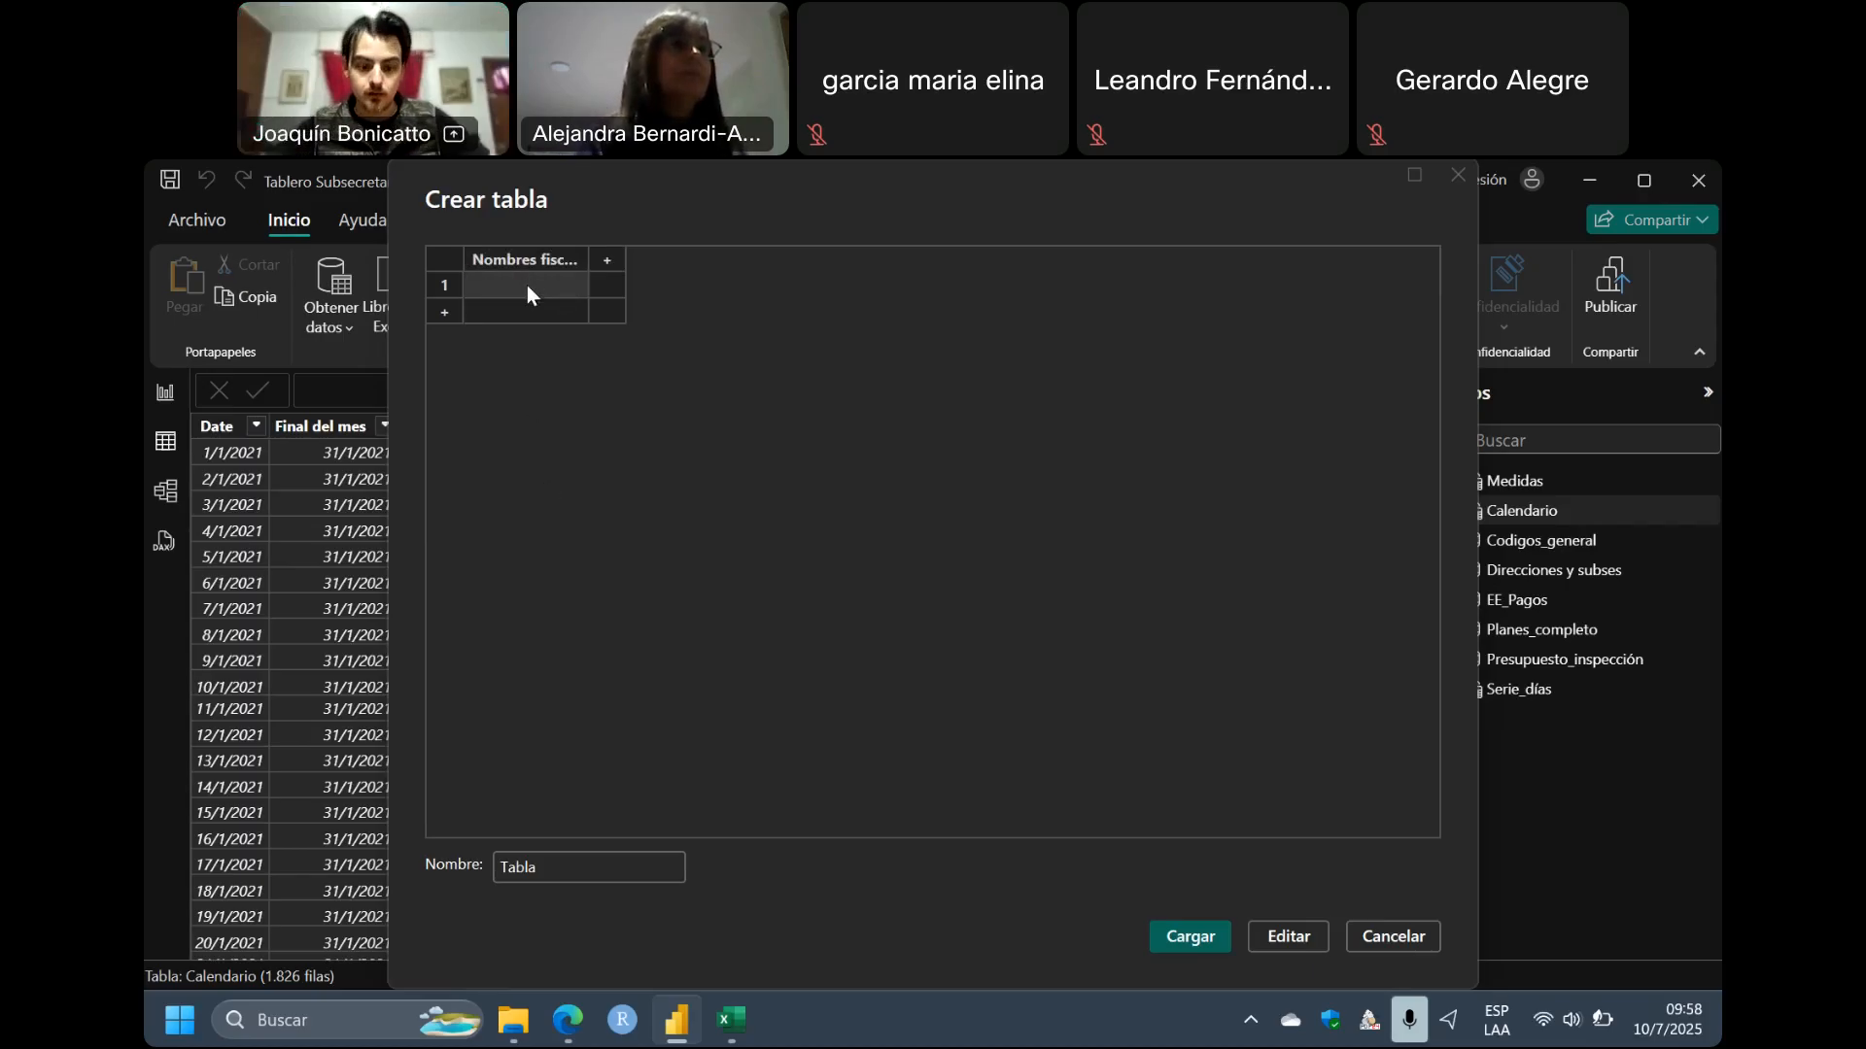
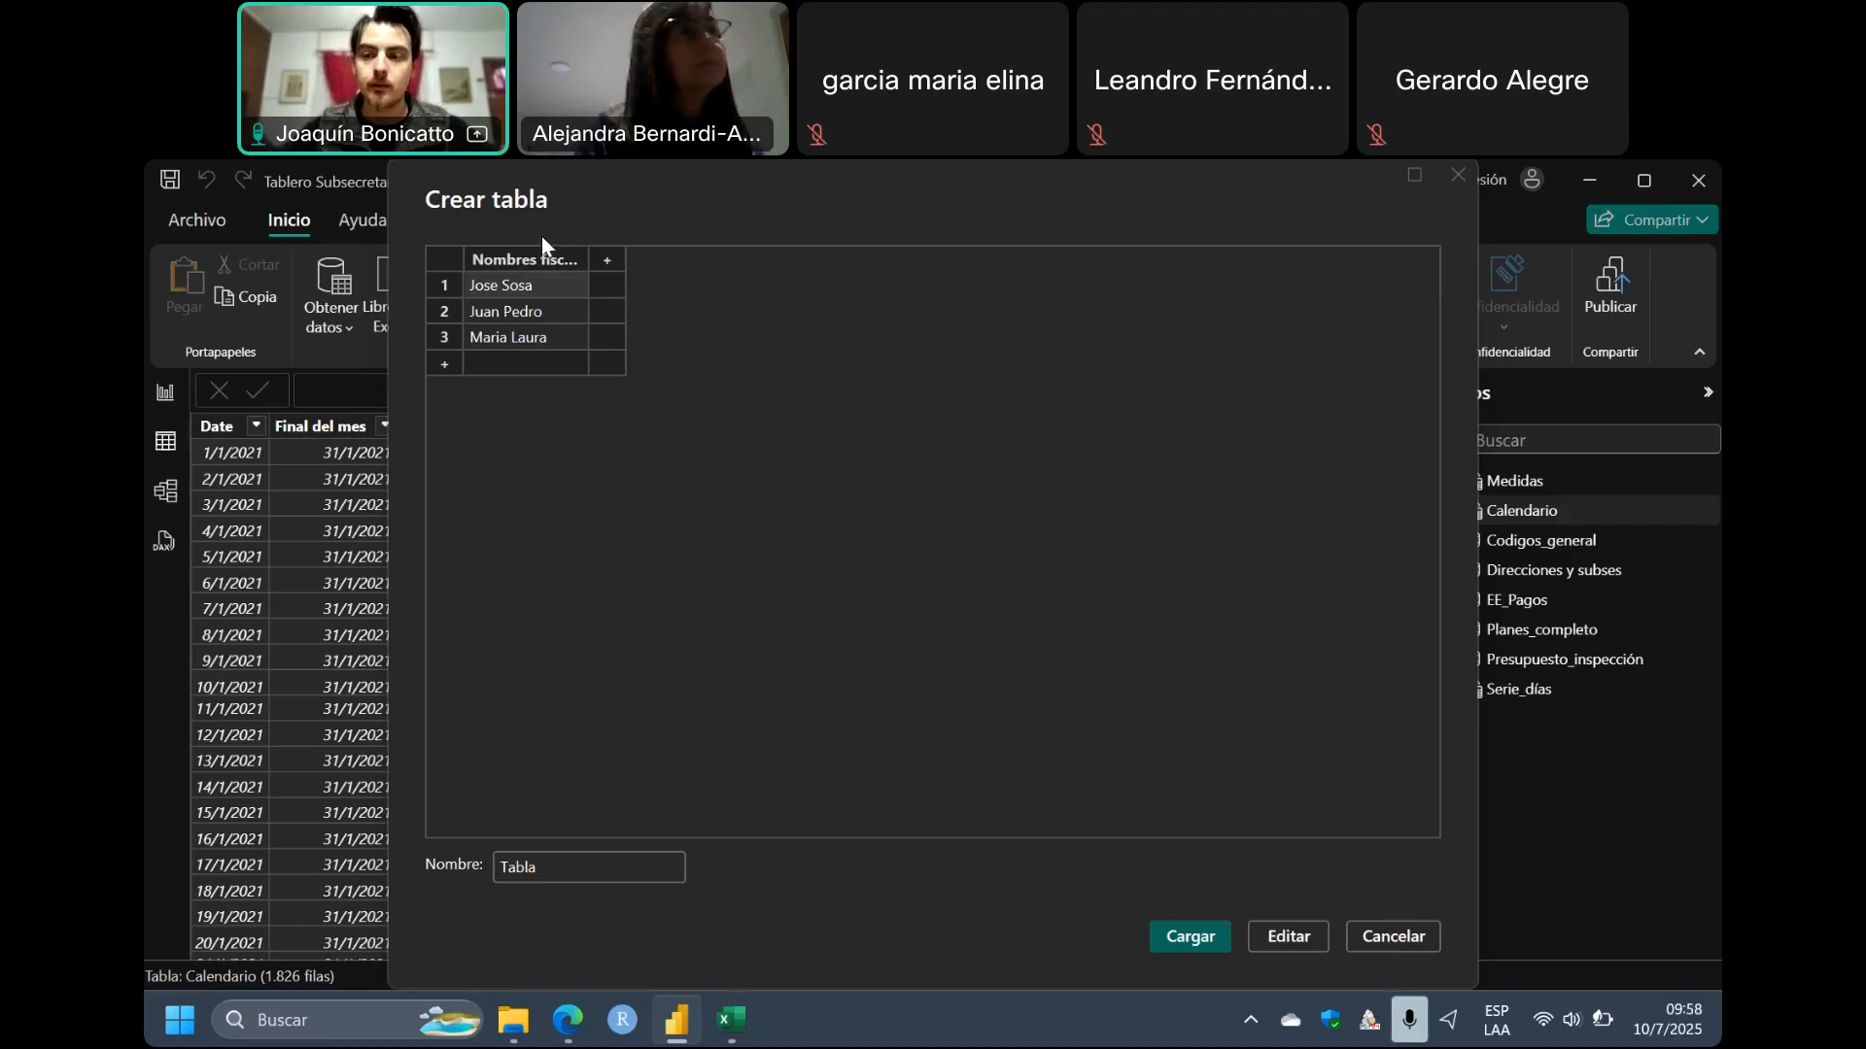
Step: Abandon an edit of the column name and add an empty second column
click(576, 269)
double_click(575, 264)
click(550, 260)
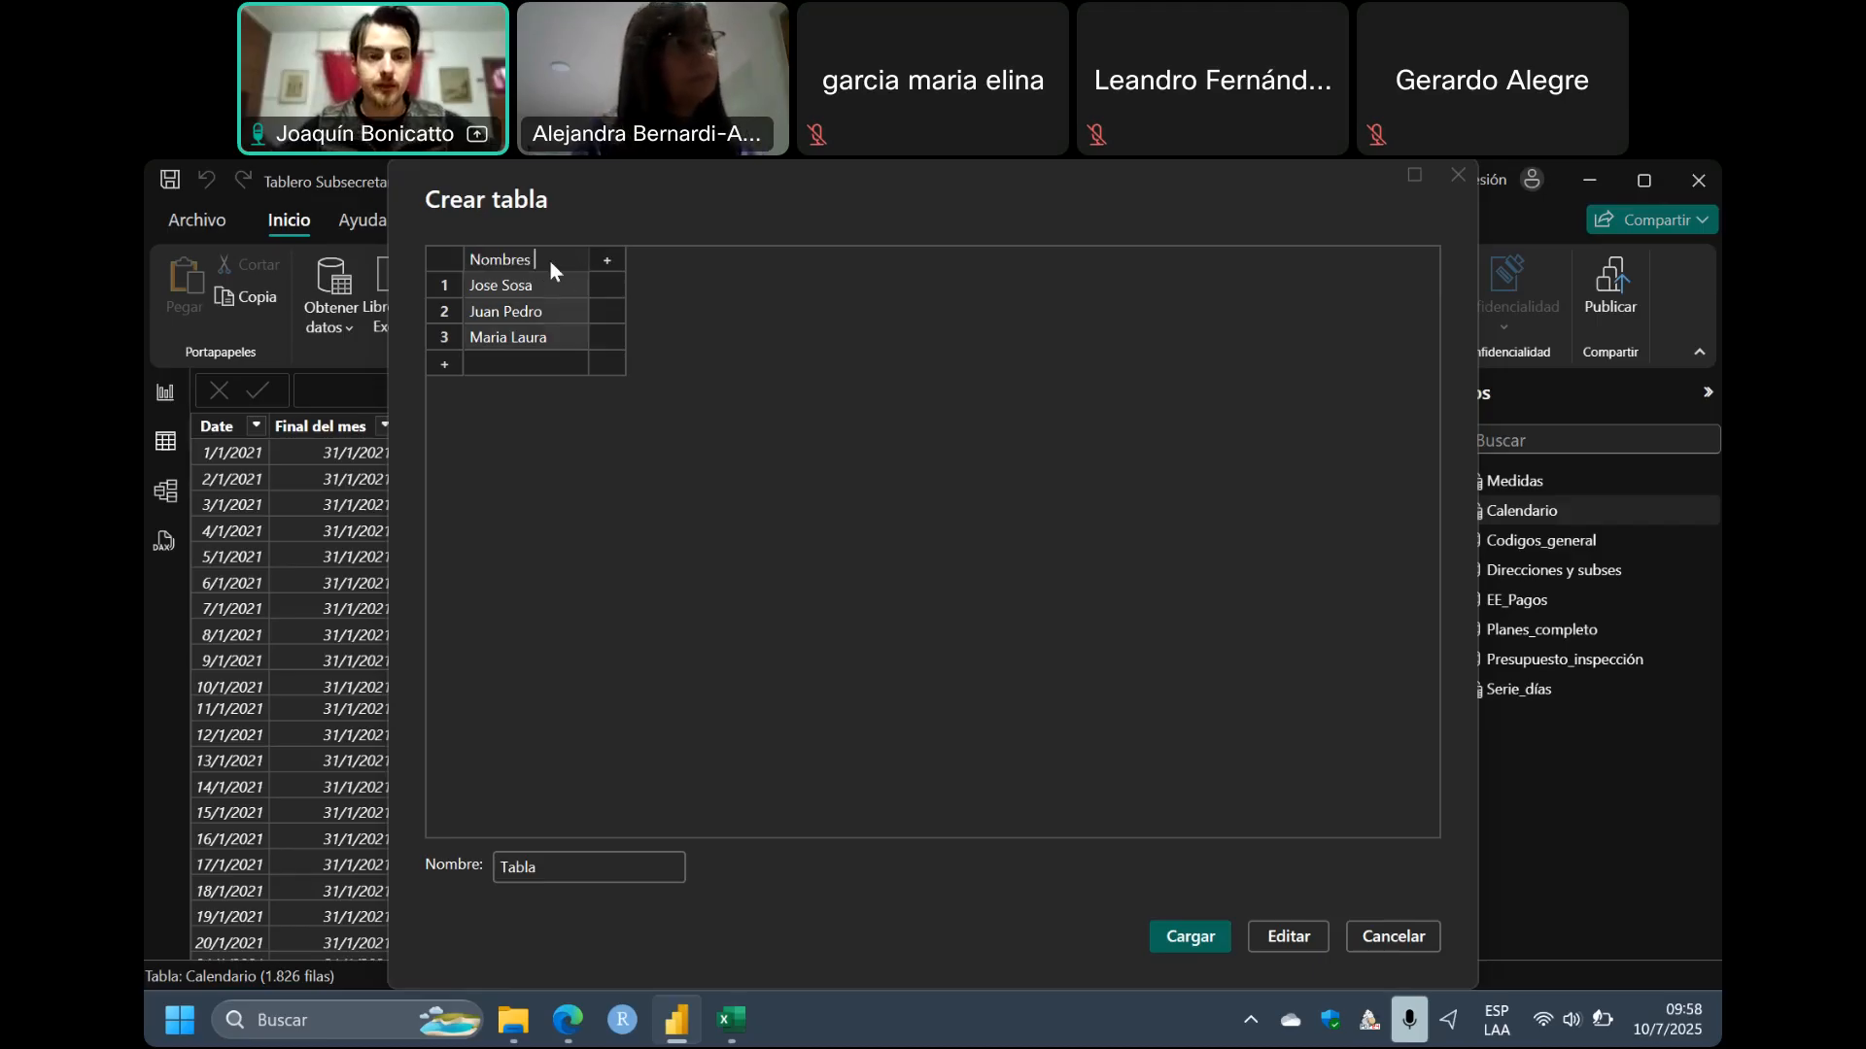
key(BackSpace)
key(BackSpace)
key(BackSpace)
key(BackSpace)
key(BackSpace)
key(BackSpace)
key(BackSpace)
key(BackSpace)
text(norfiscalizado)
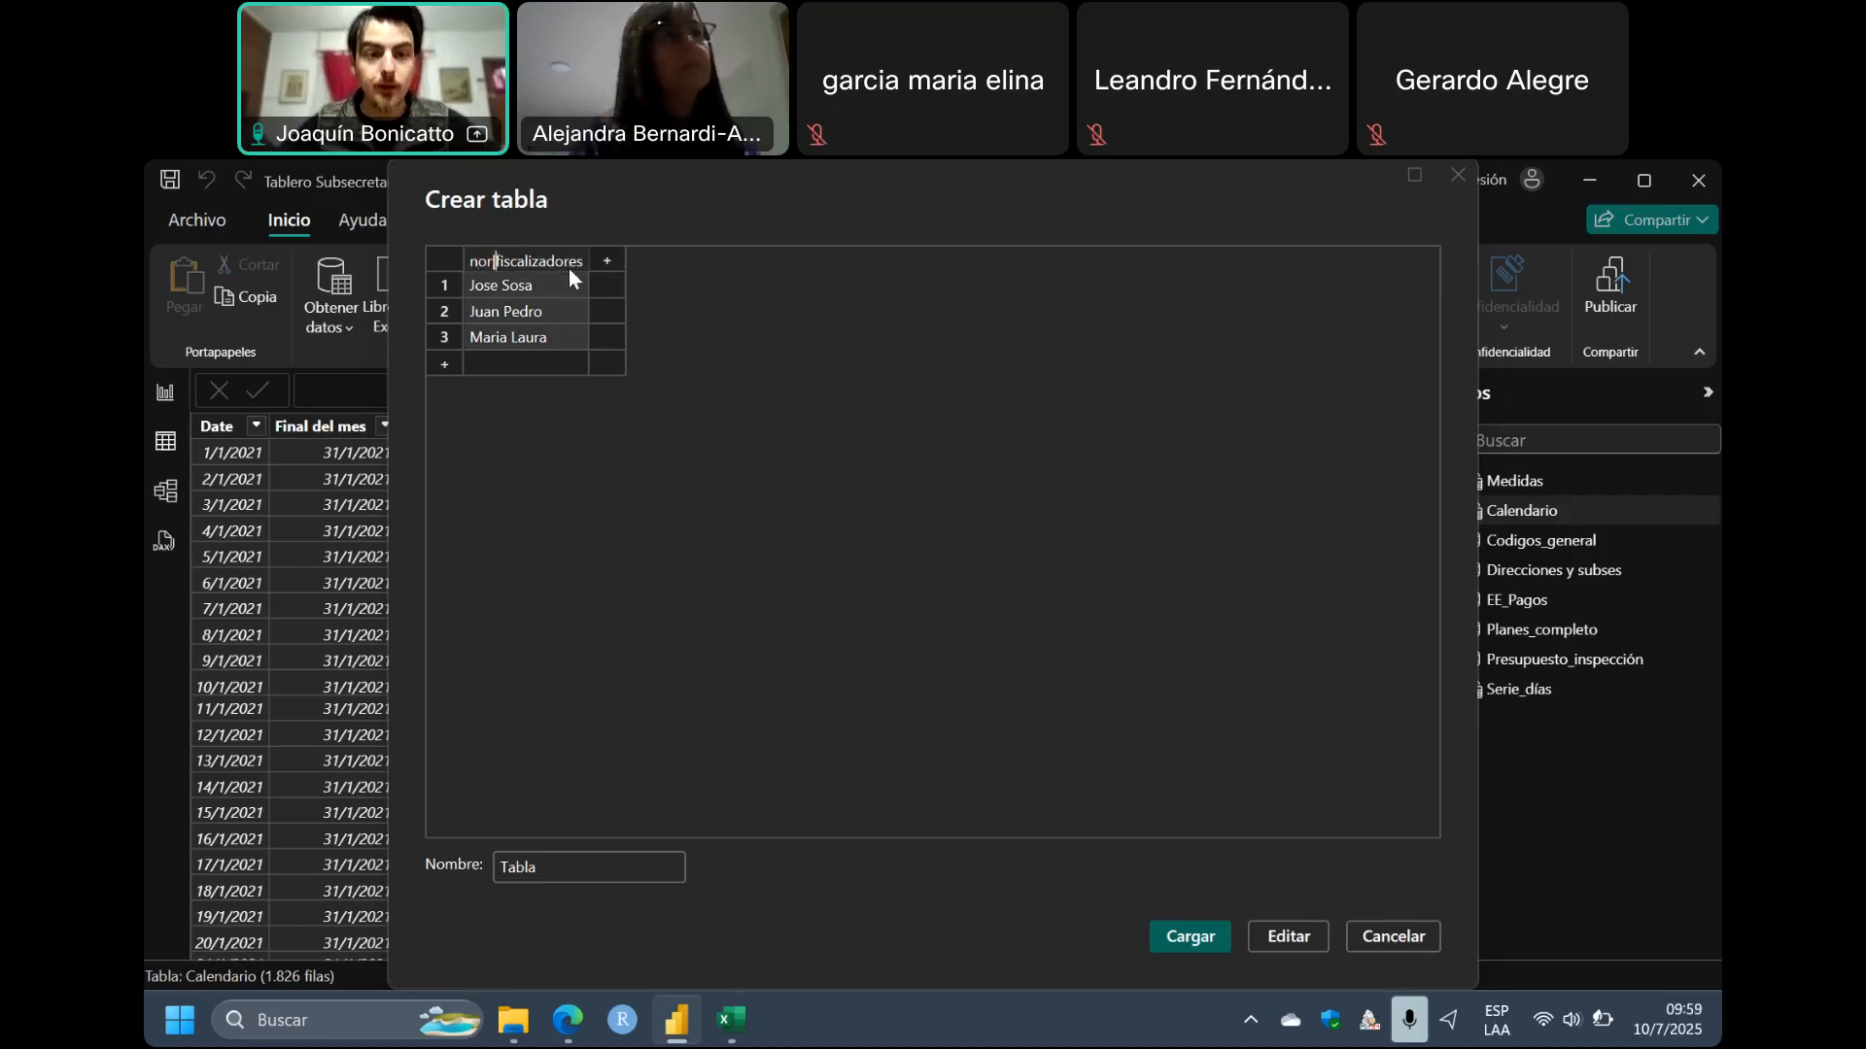
key(Escape)
click(611, 256)
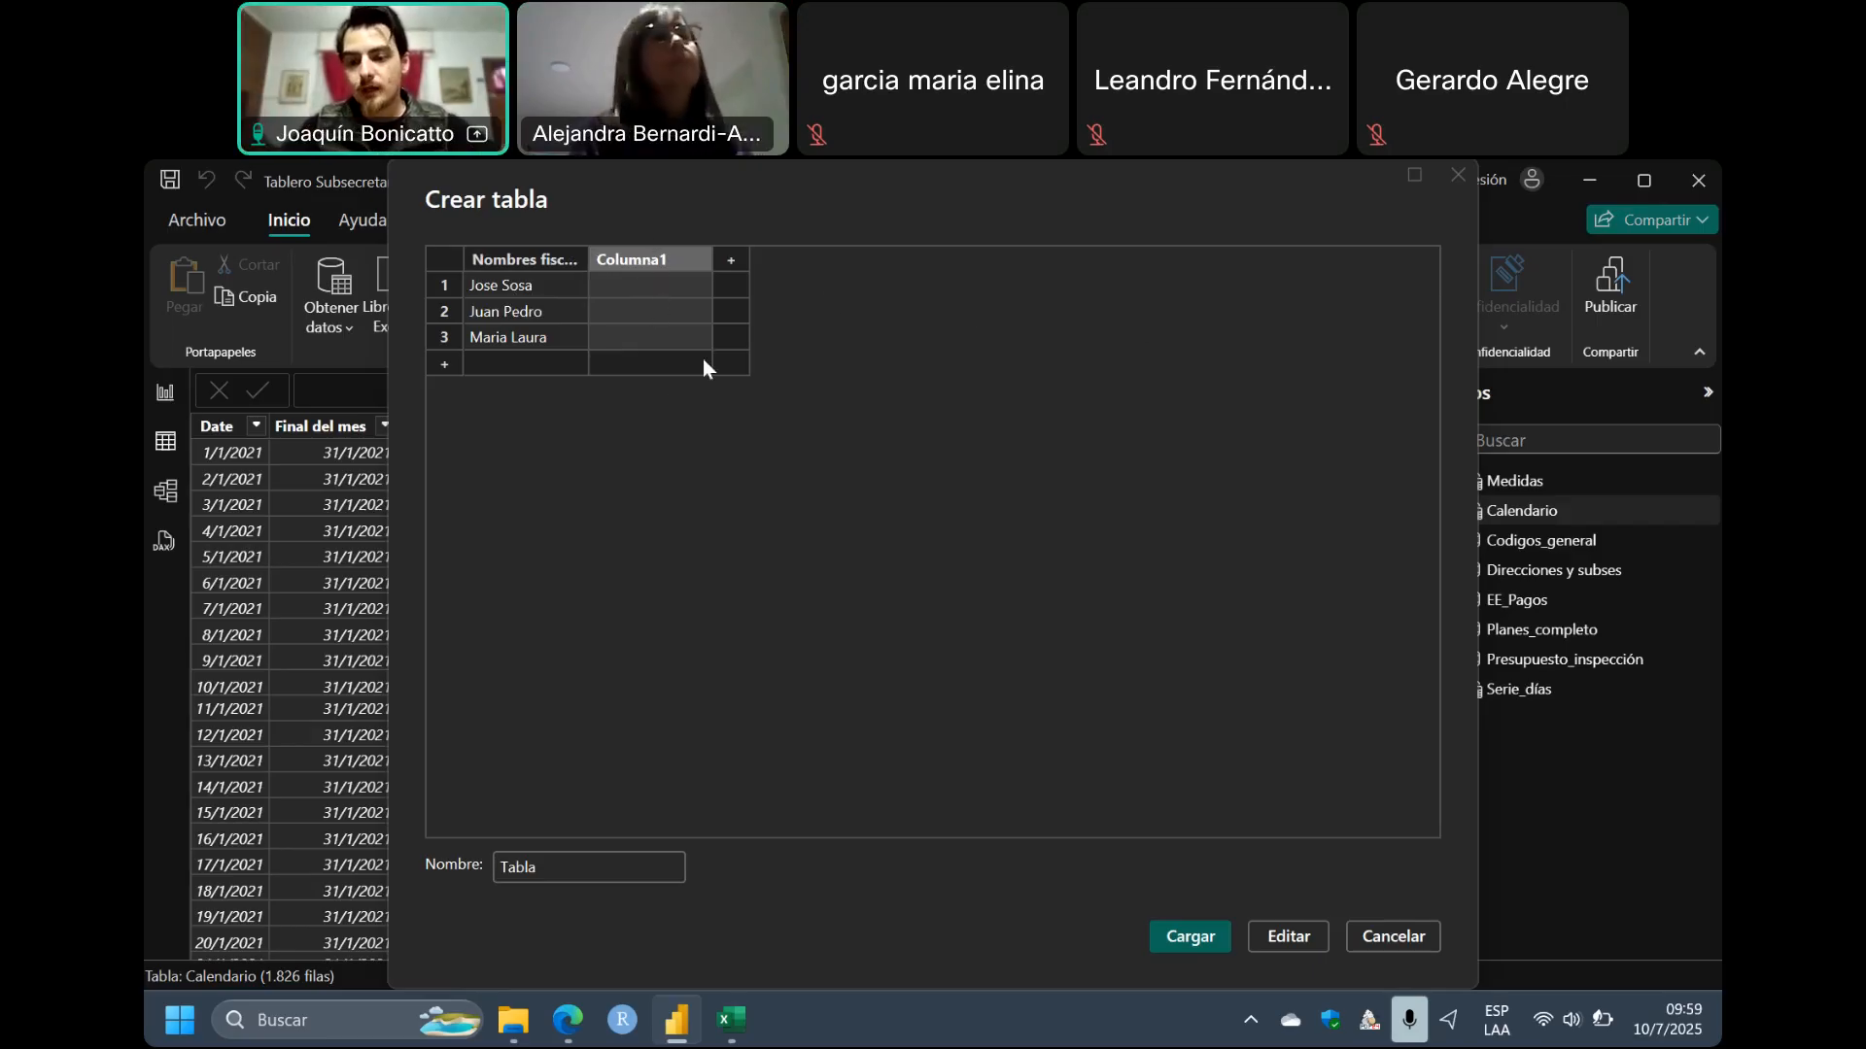
Step: Cancel the Crear tabla dialog and confirm discarding the new table
click(534, 262)
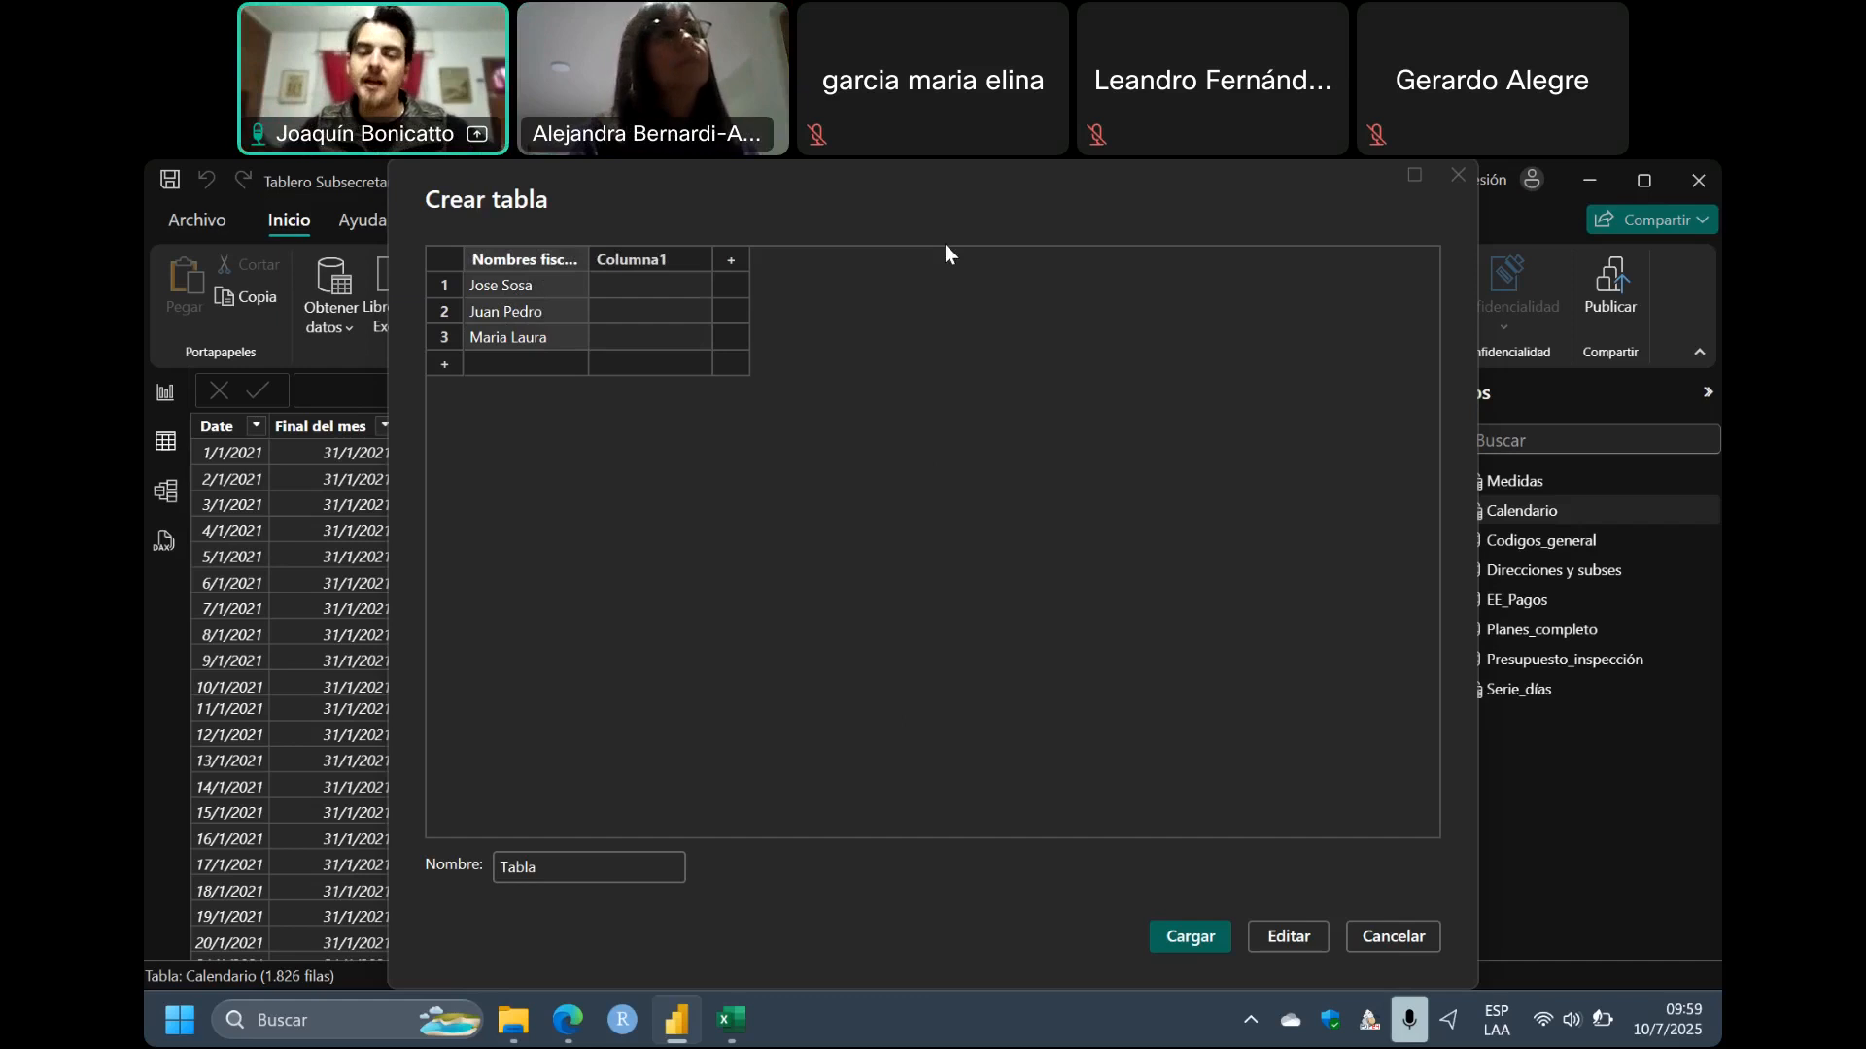
drag(639, 202, 407, 200)
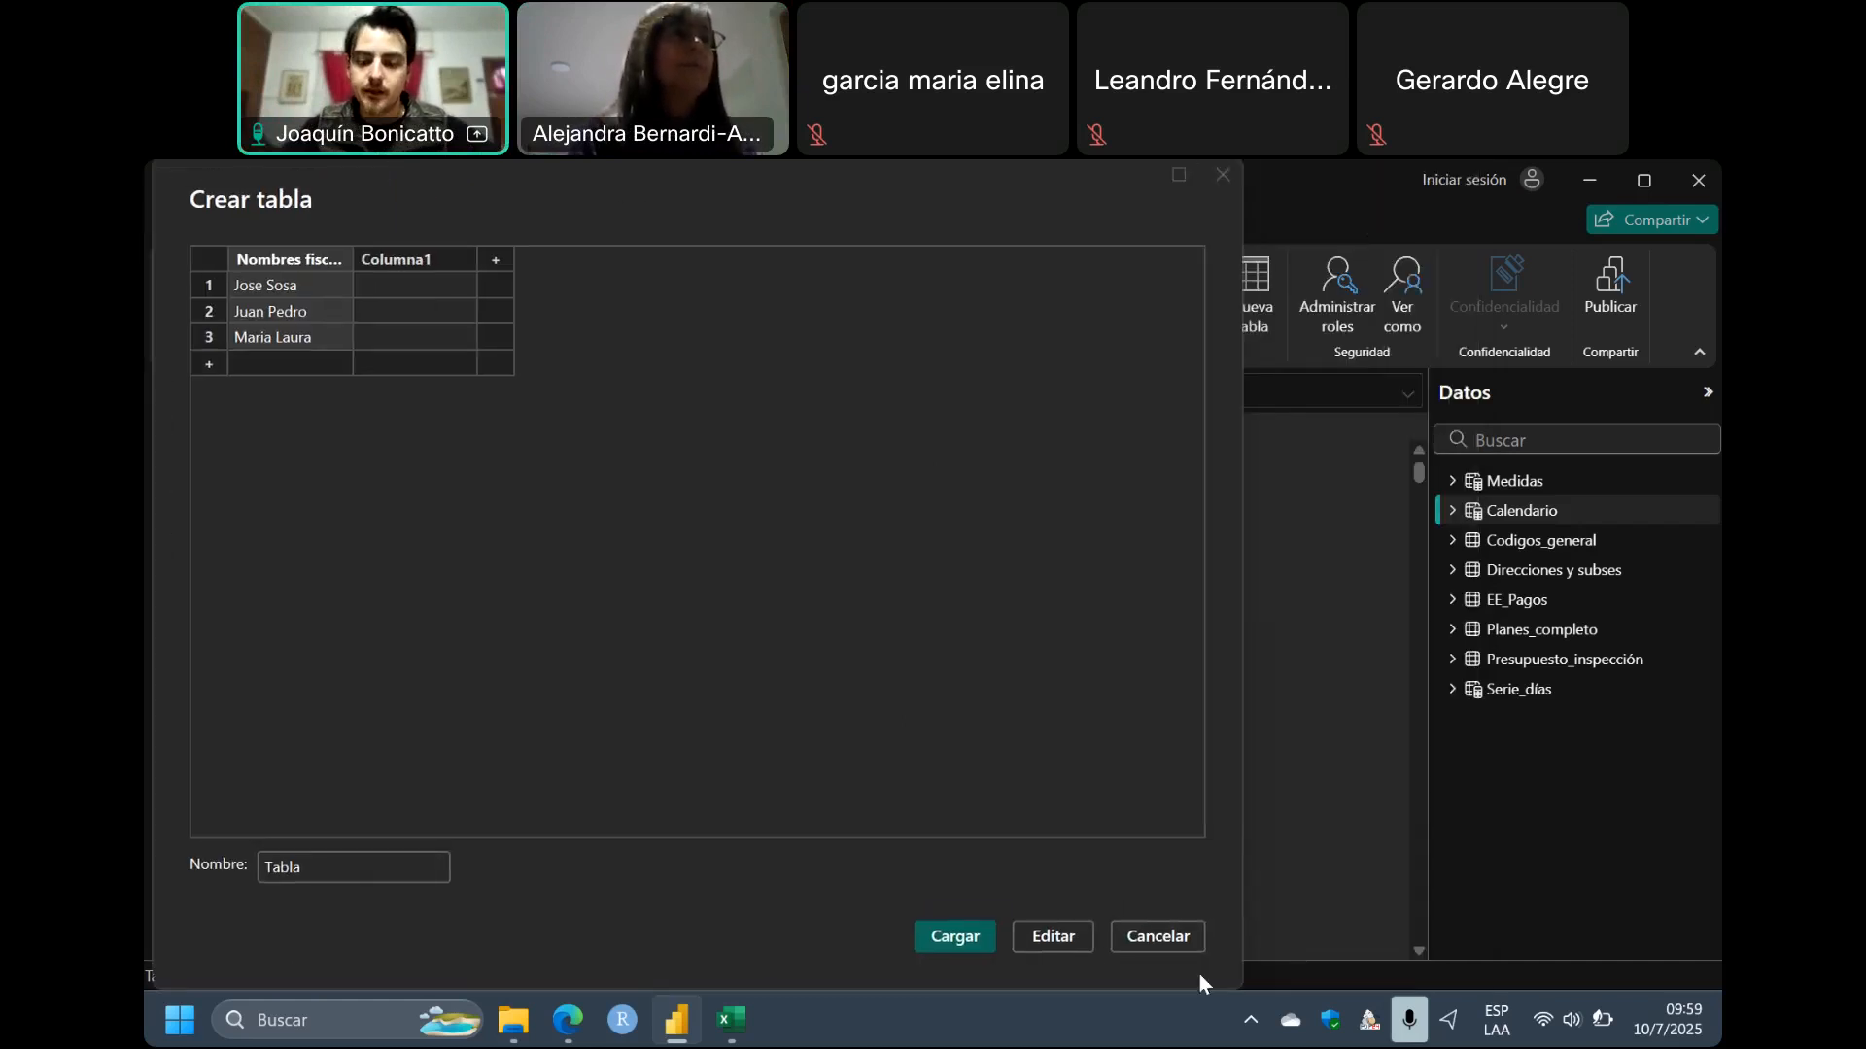
click(1143, 934)
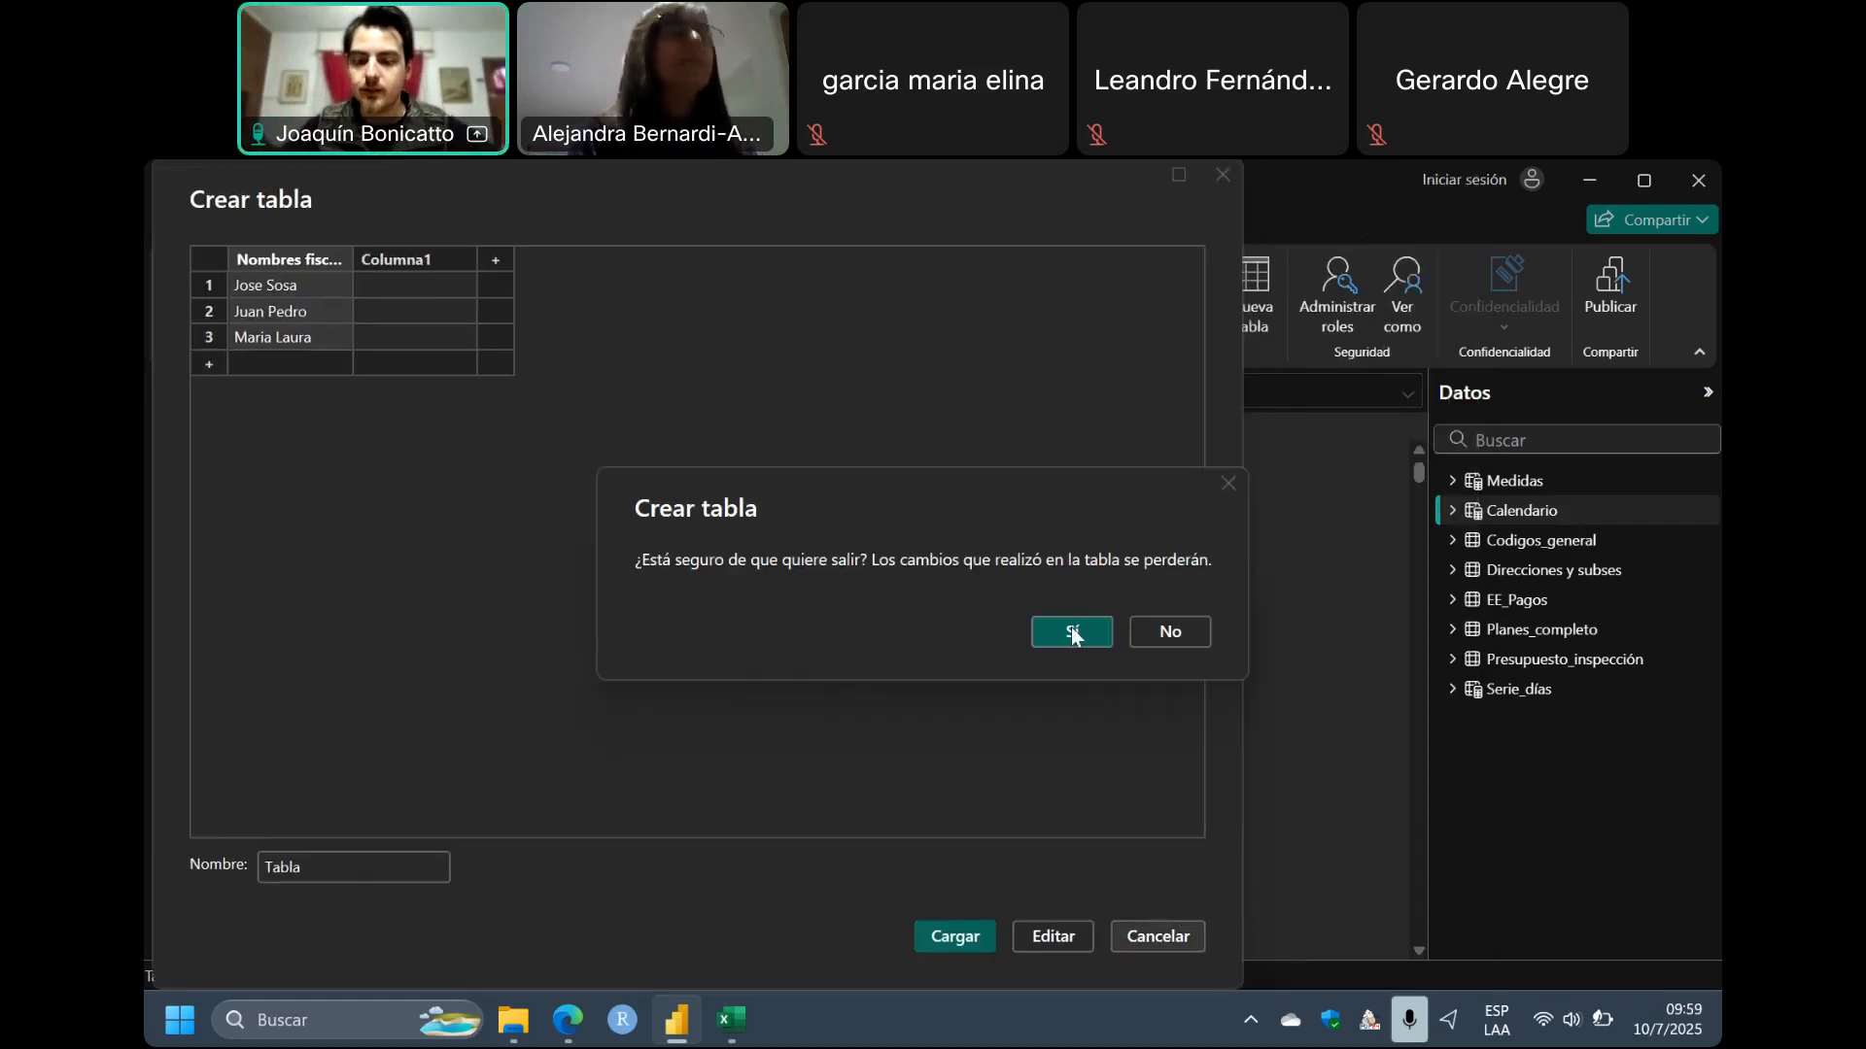
click(1072, 631)
Step: Clear the selection of the Fiscalizadores names in Excel's Libro1 and switch back to Power BI Desktop
key(alt+Tab)
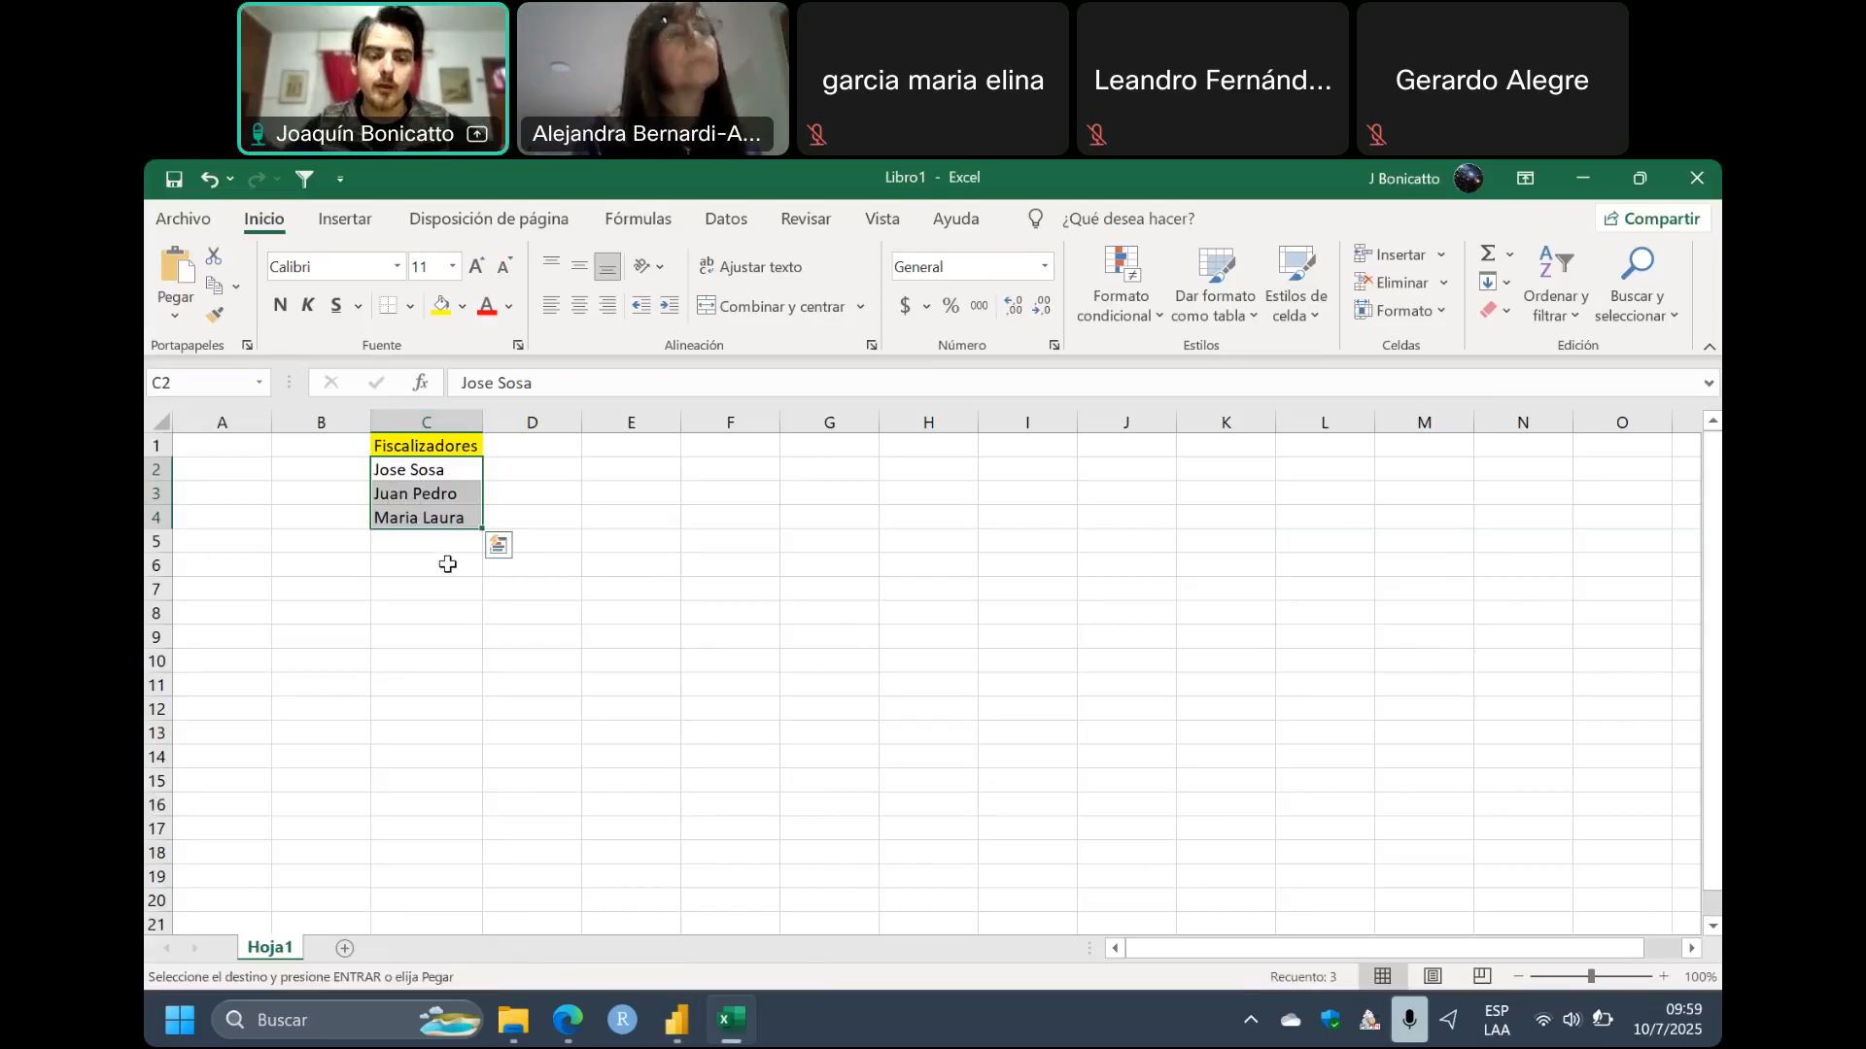
click(597, 581)
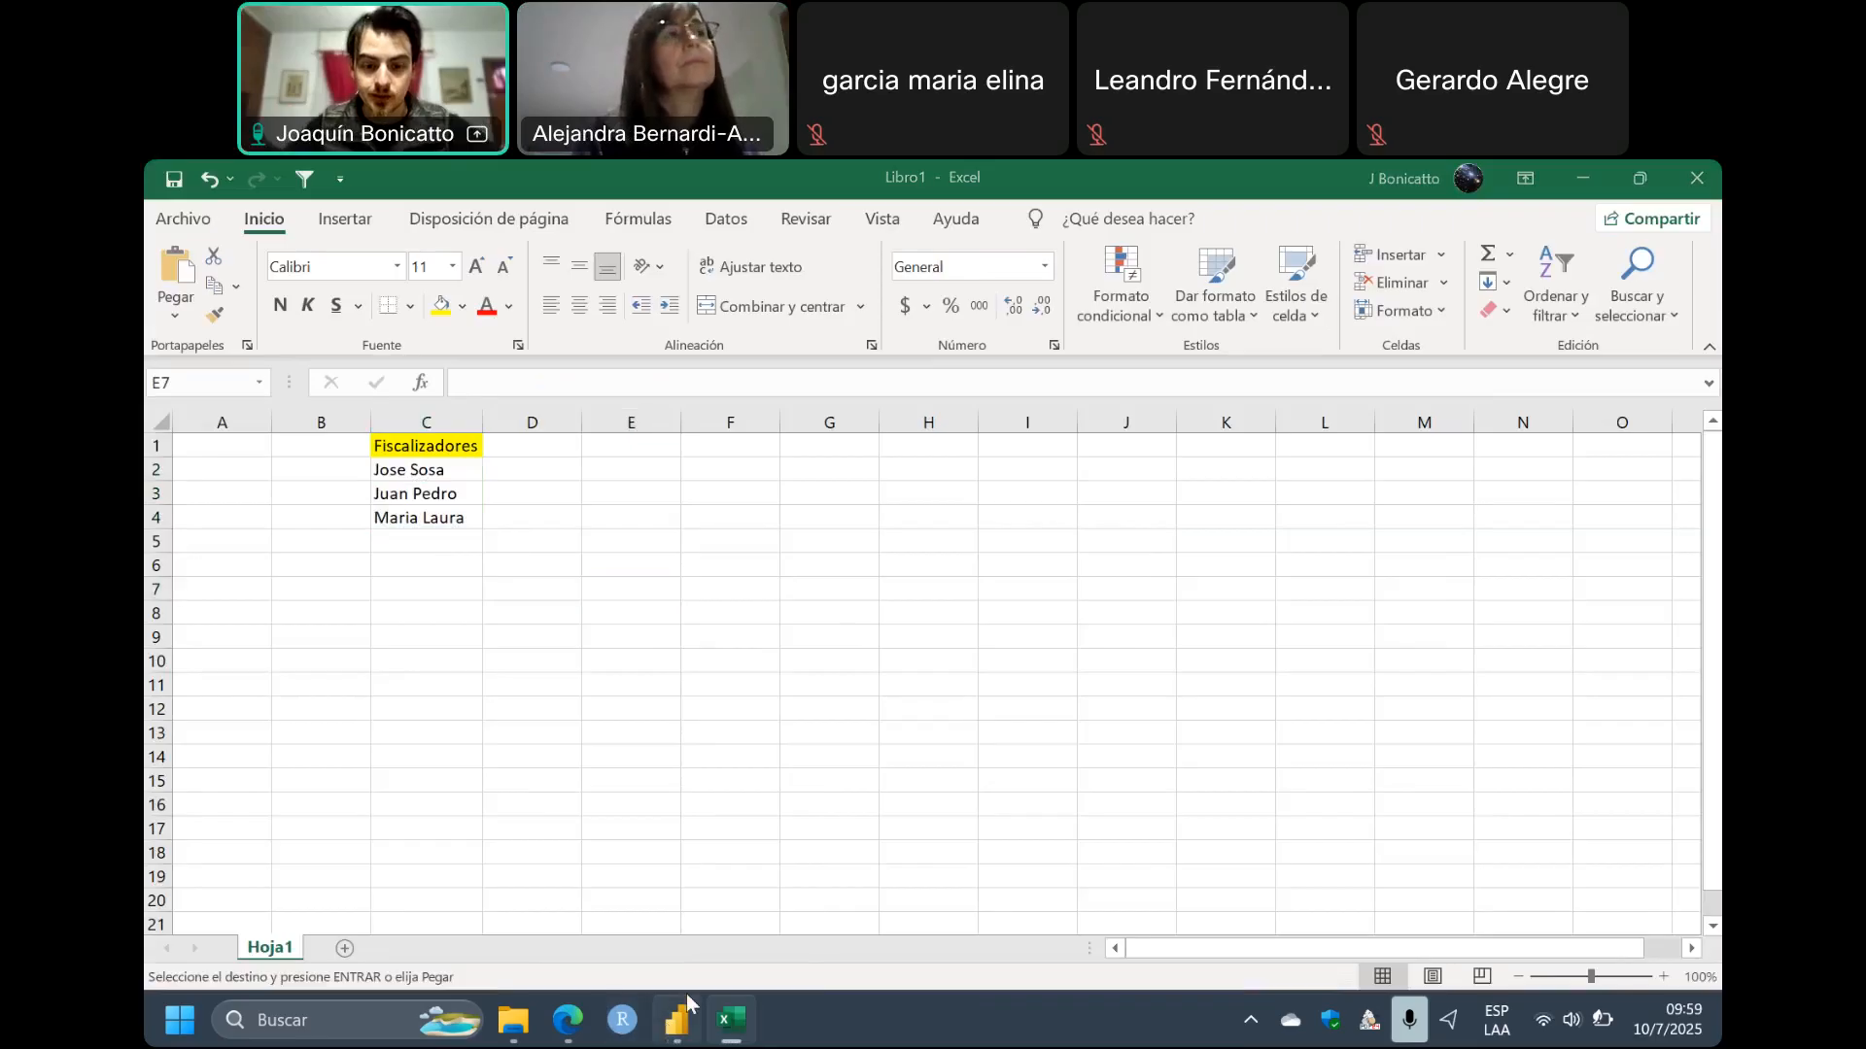
click(674, 1022)
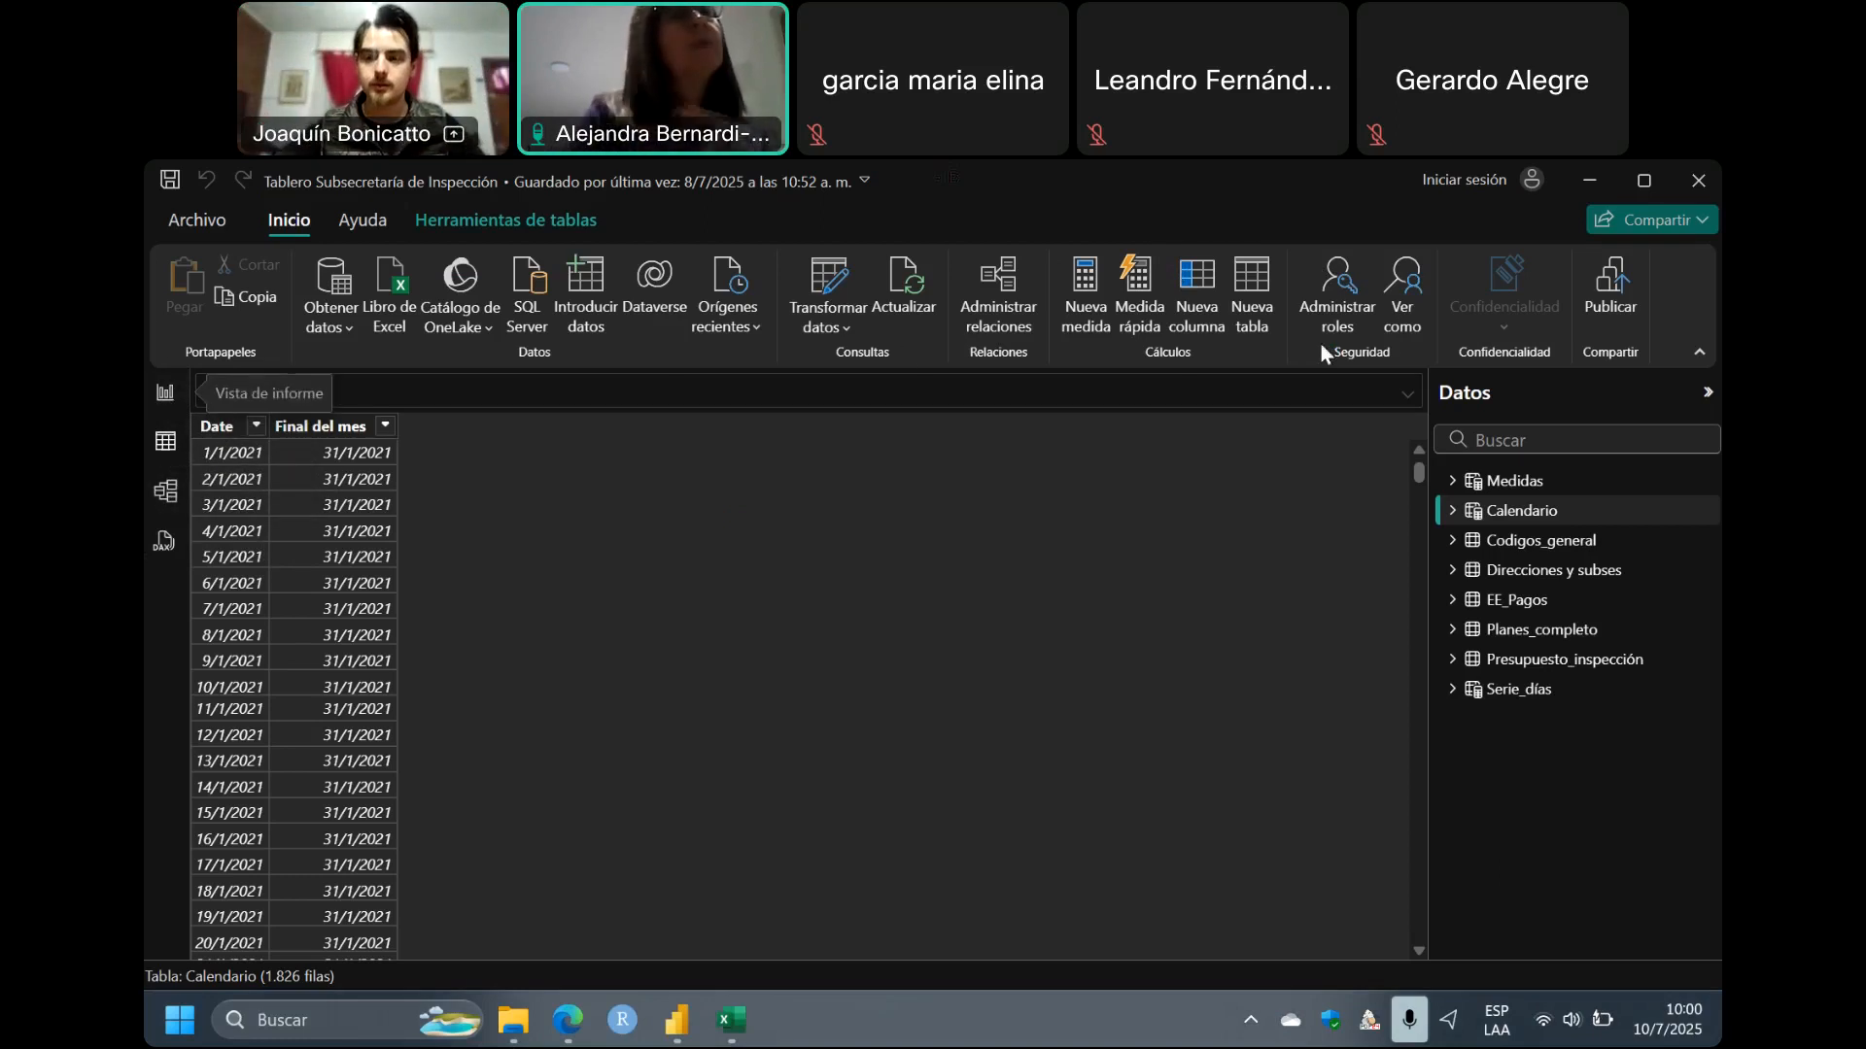
Step: Show the model diagram with all eight tables, Propiedades pane collapsed and view zoomed out
click(154, 507)
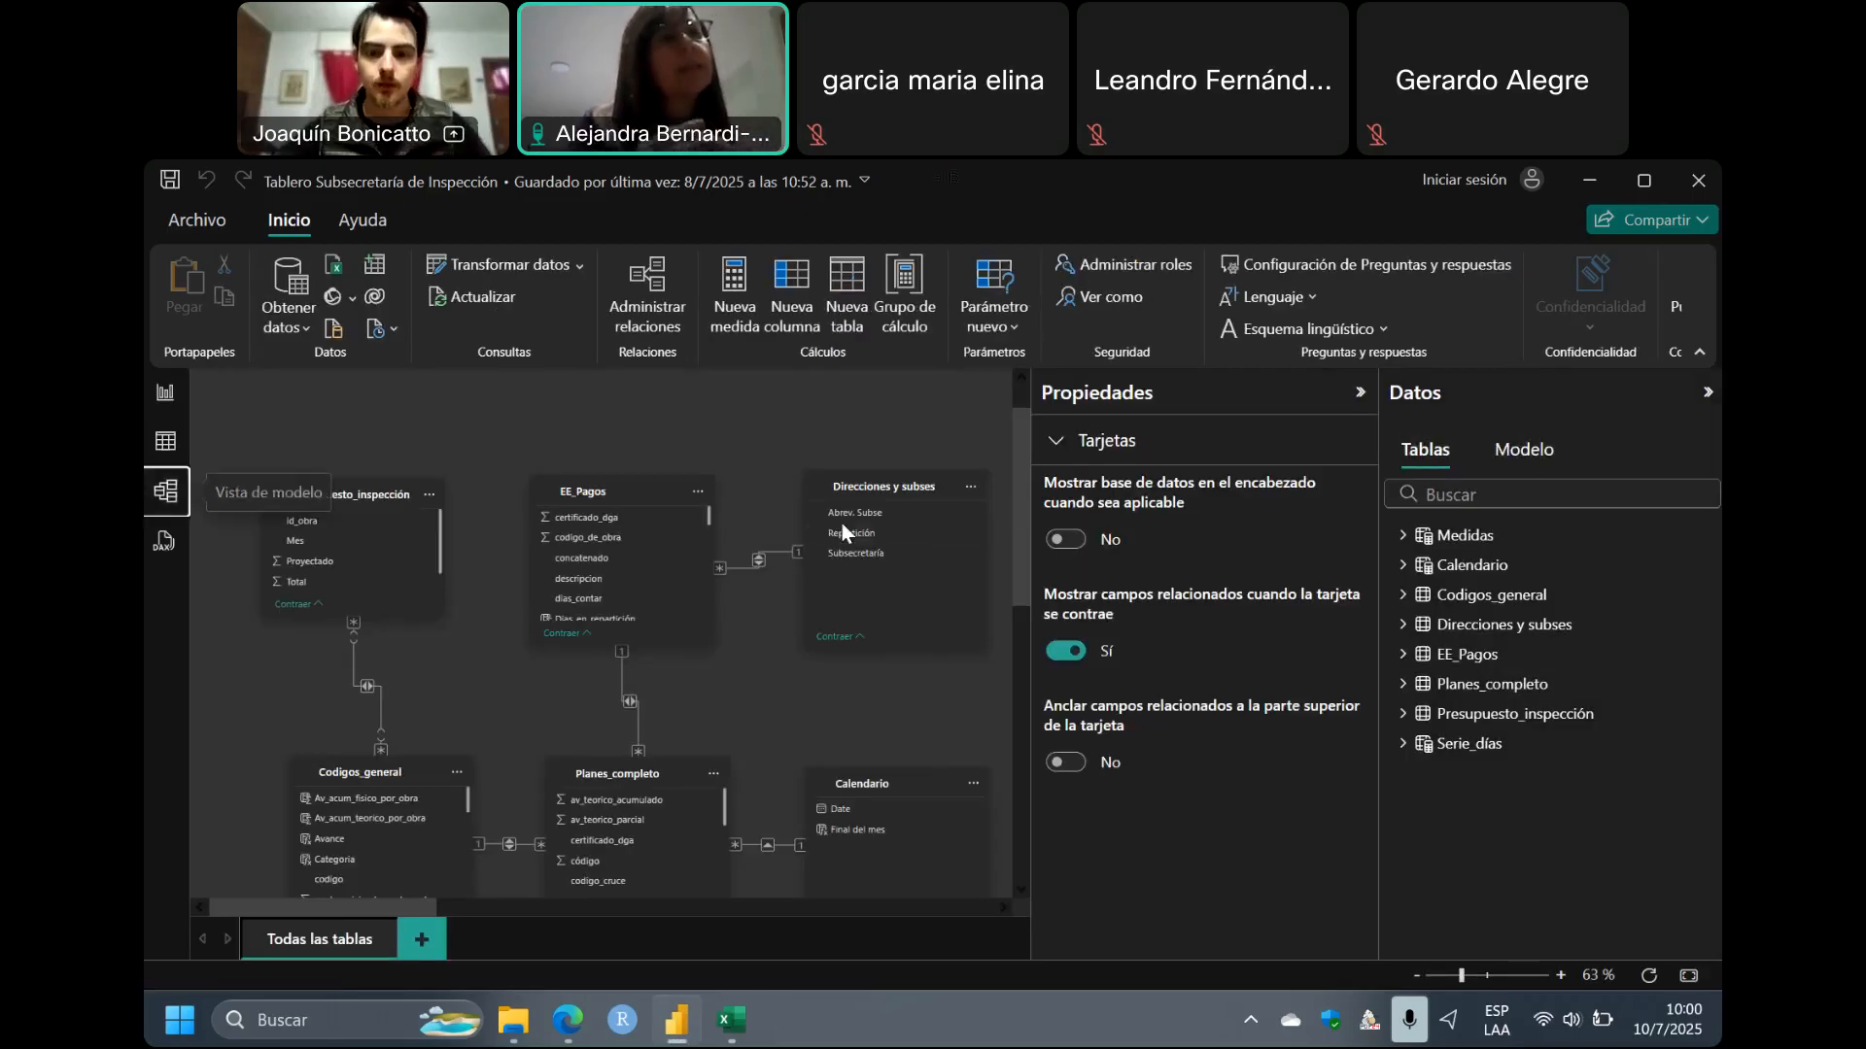
click(1351, 397)
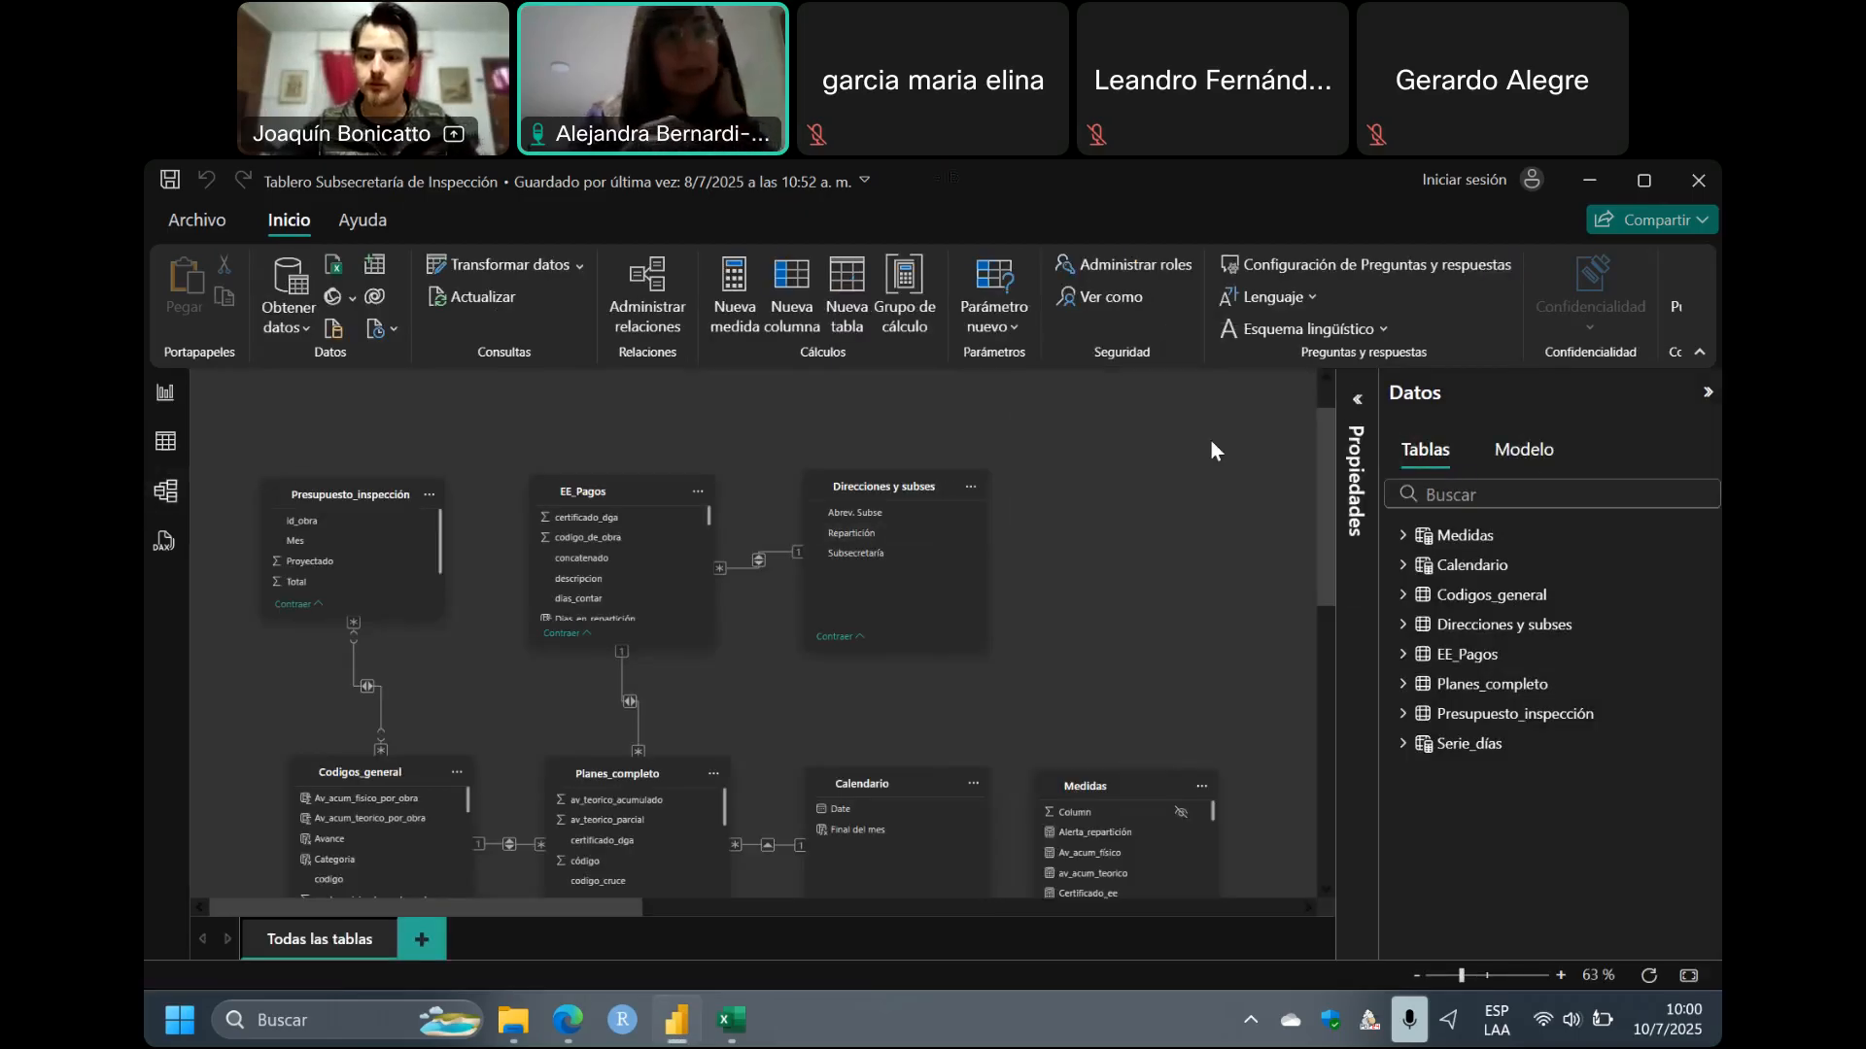
scroll(1077, 515, down, 2)
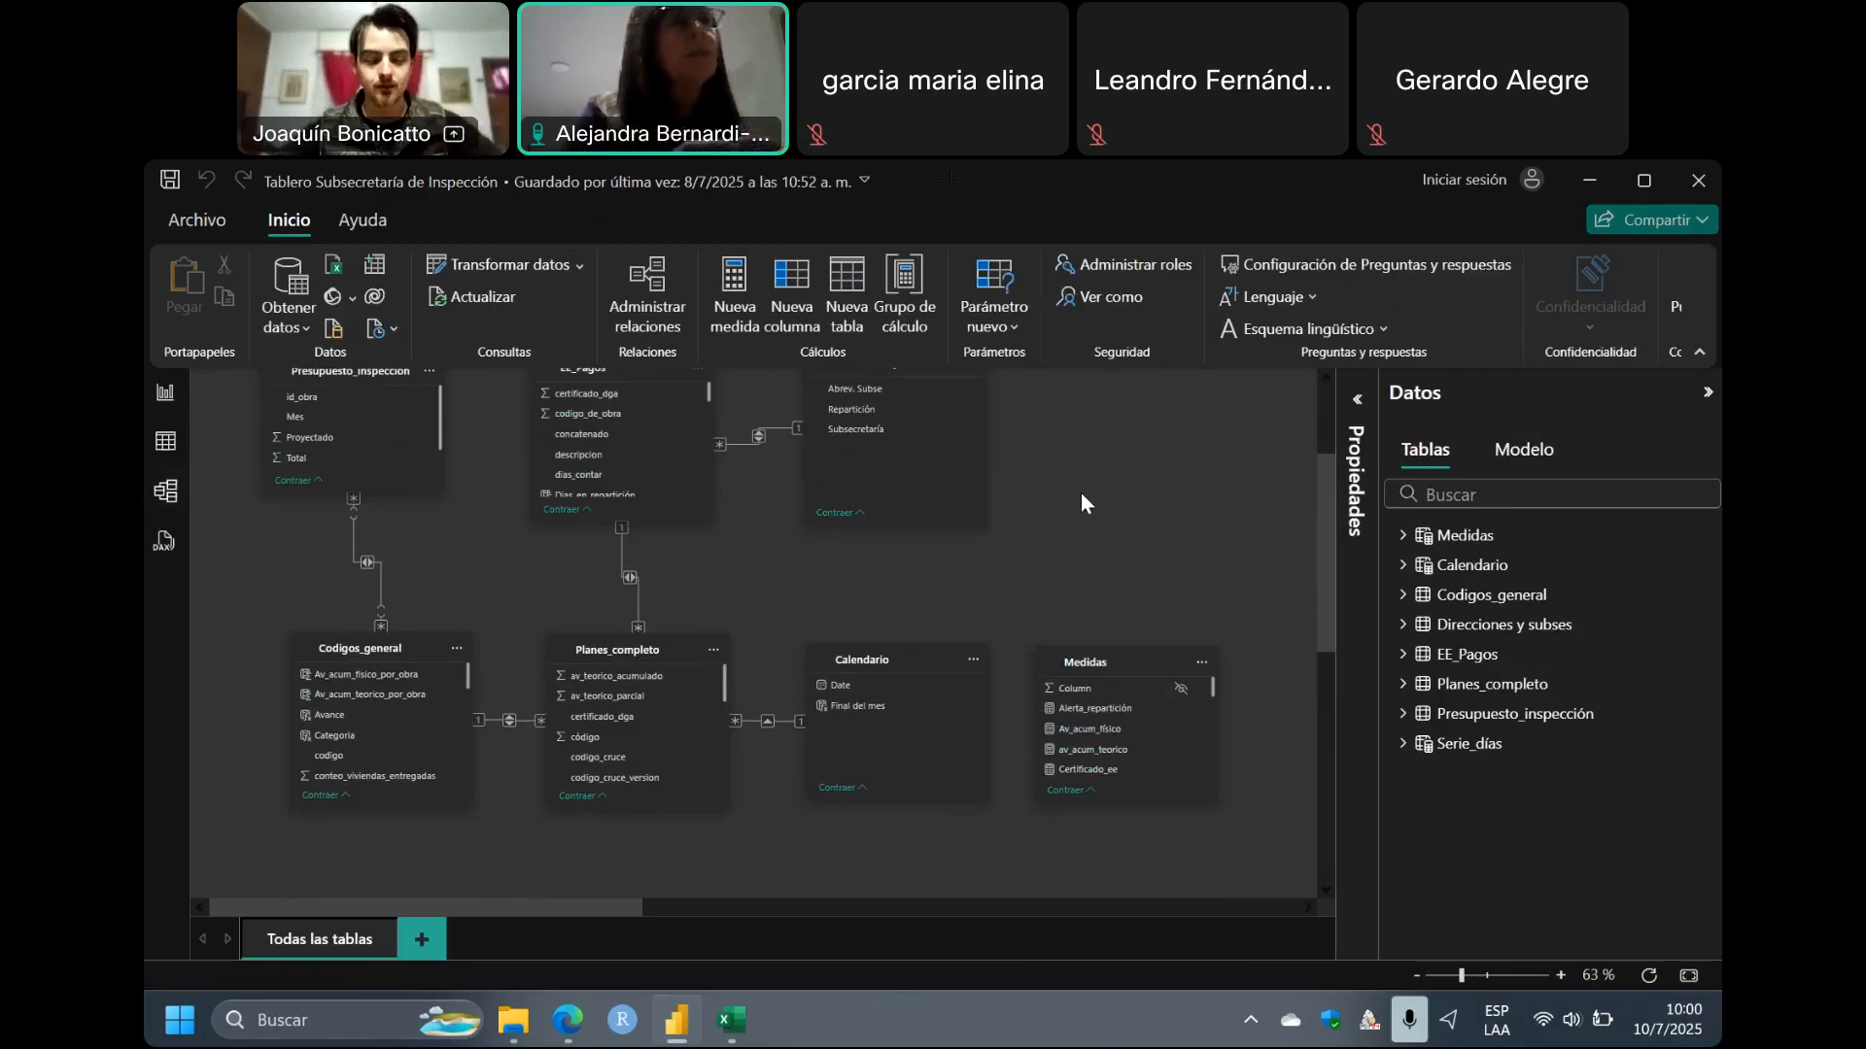
scroll(1116, 465, down, 2)
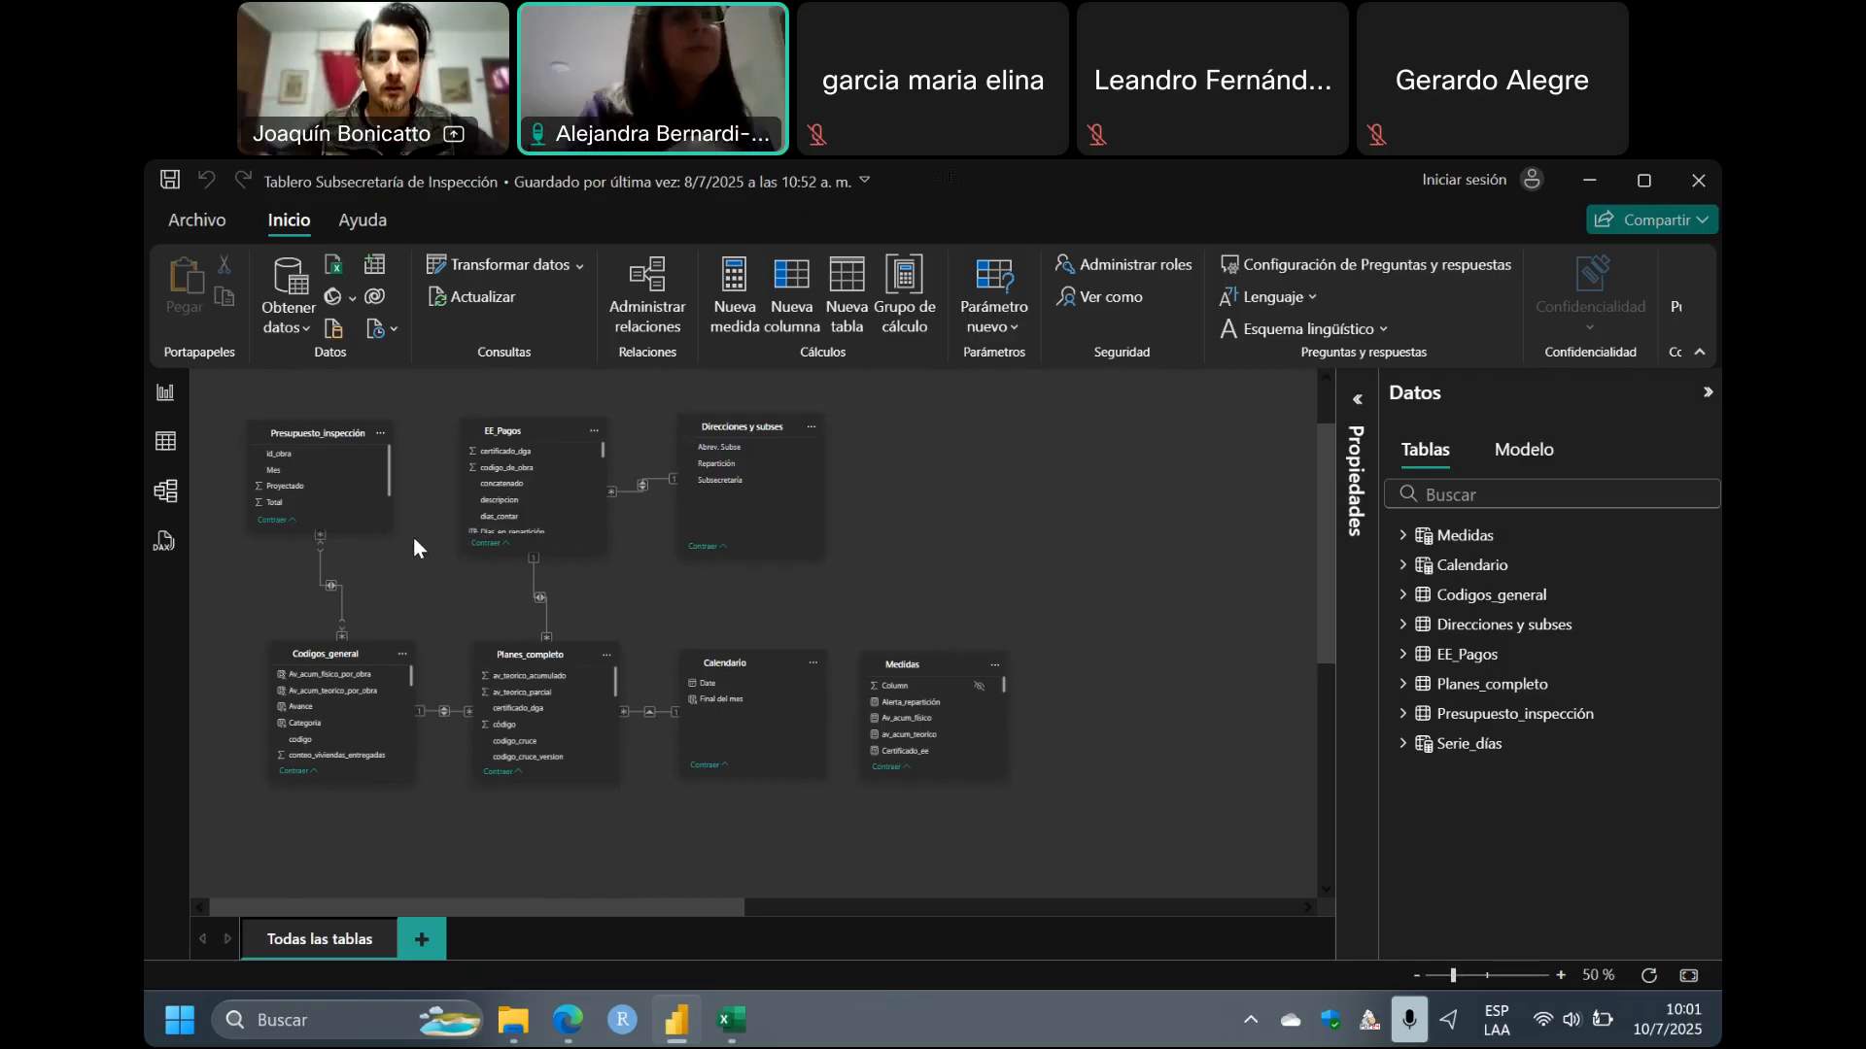
Step: On the Resumen report page, zoom in to scroll through the works table, then zoom back to 60%
click(165, 391)
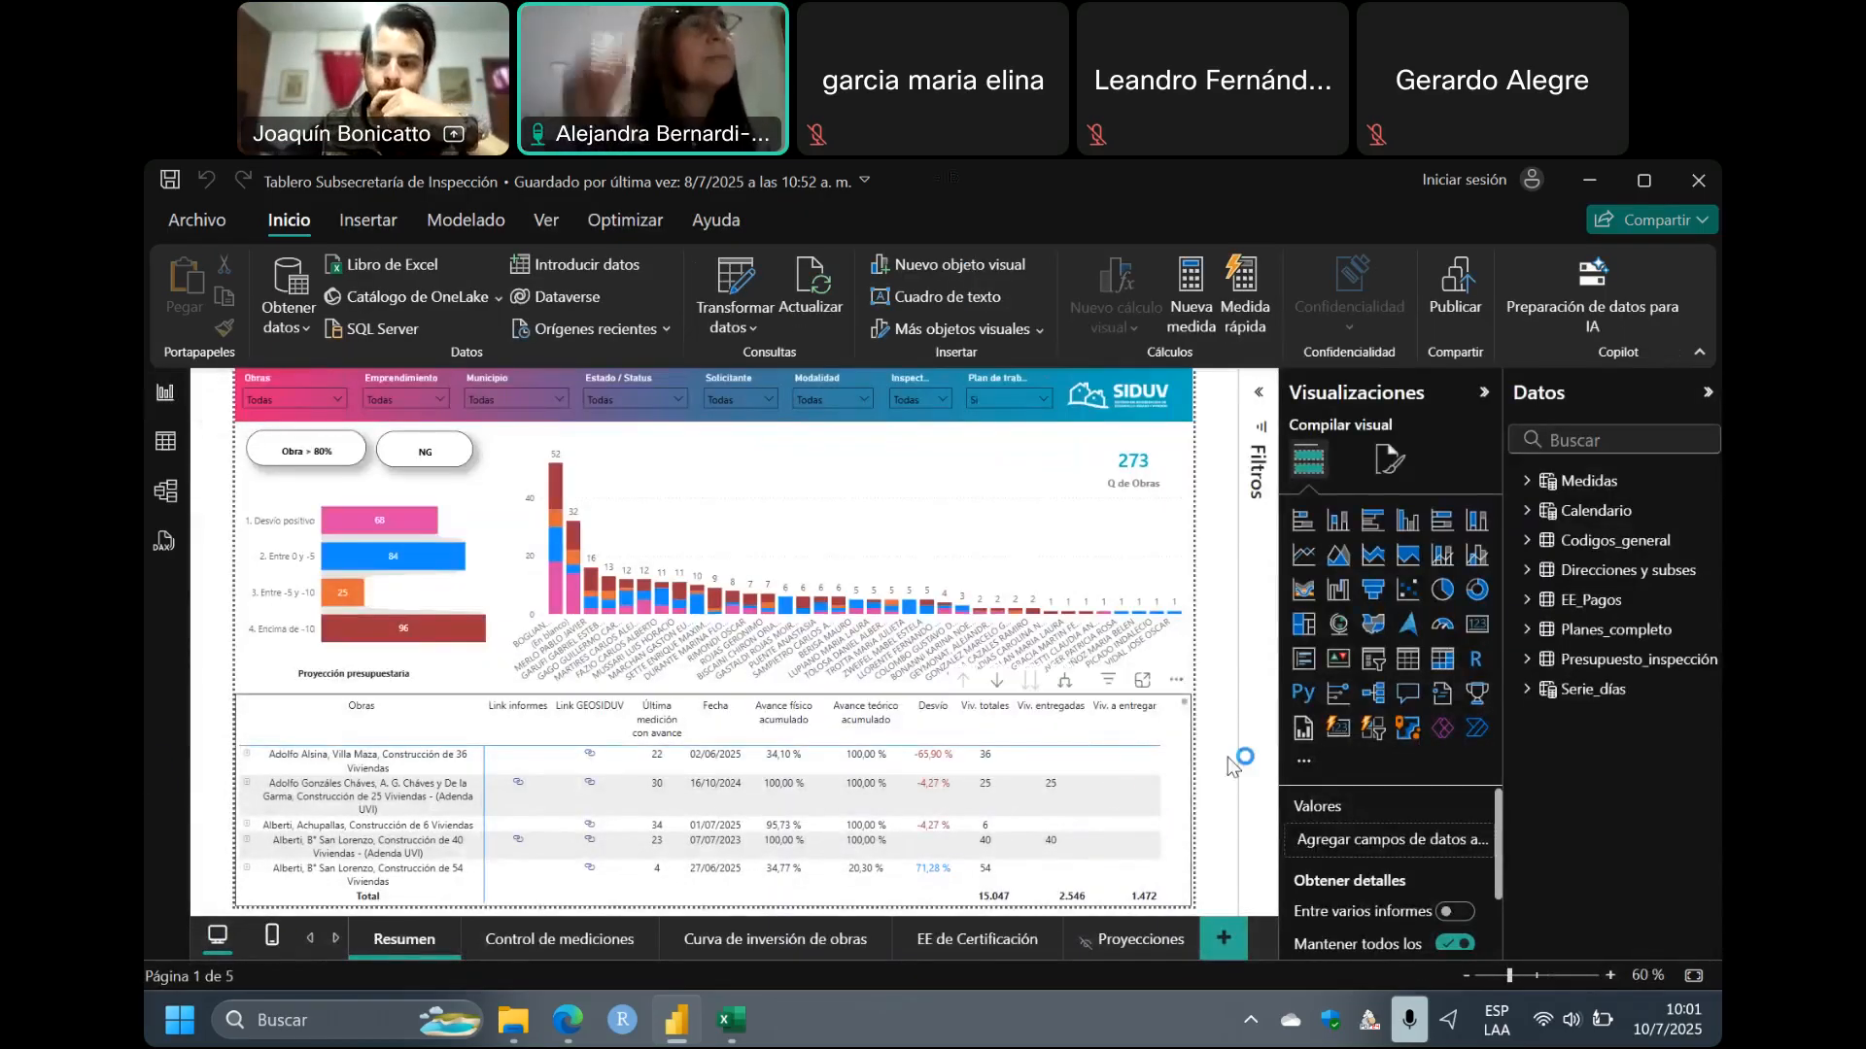
click(1539, 977)
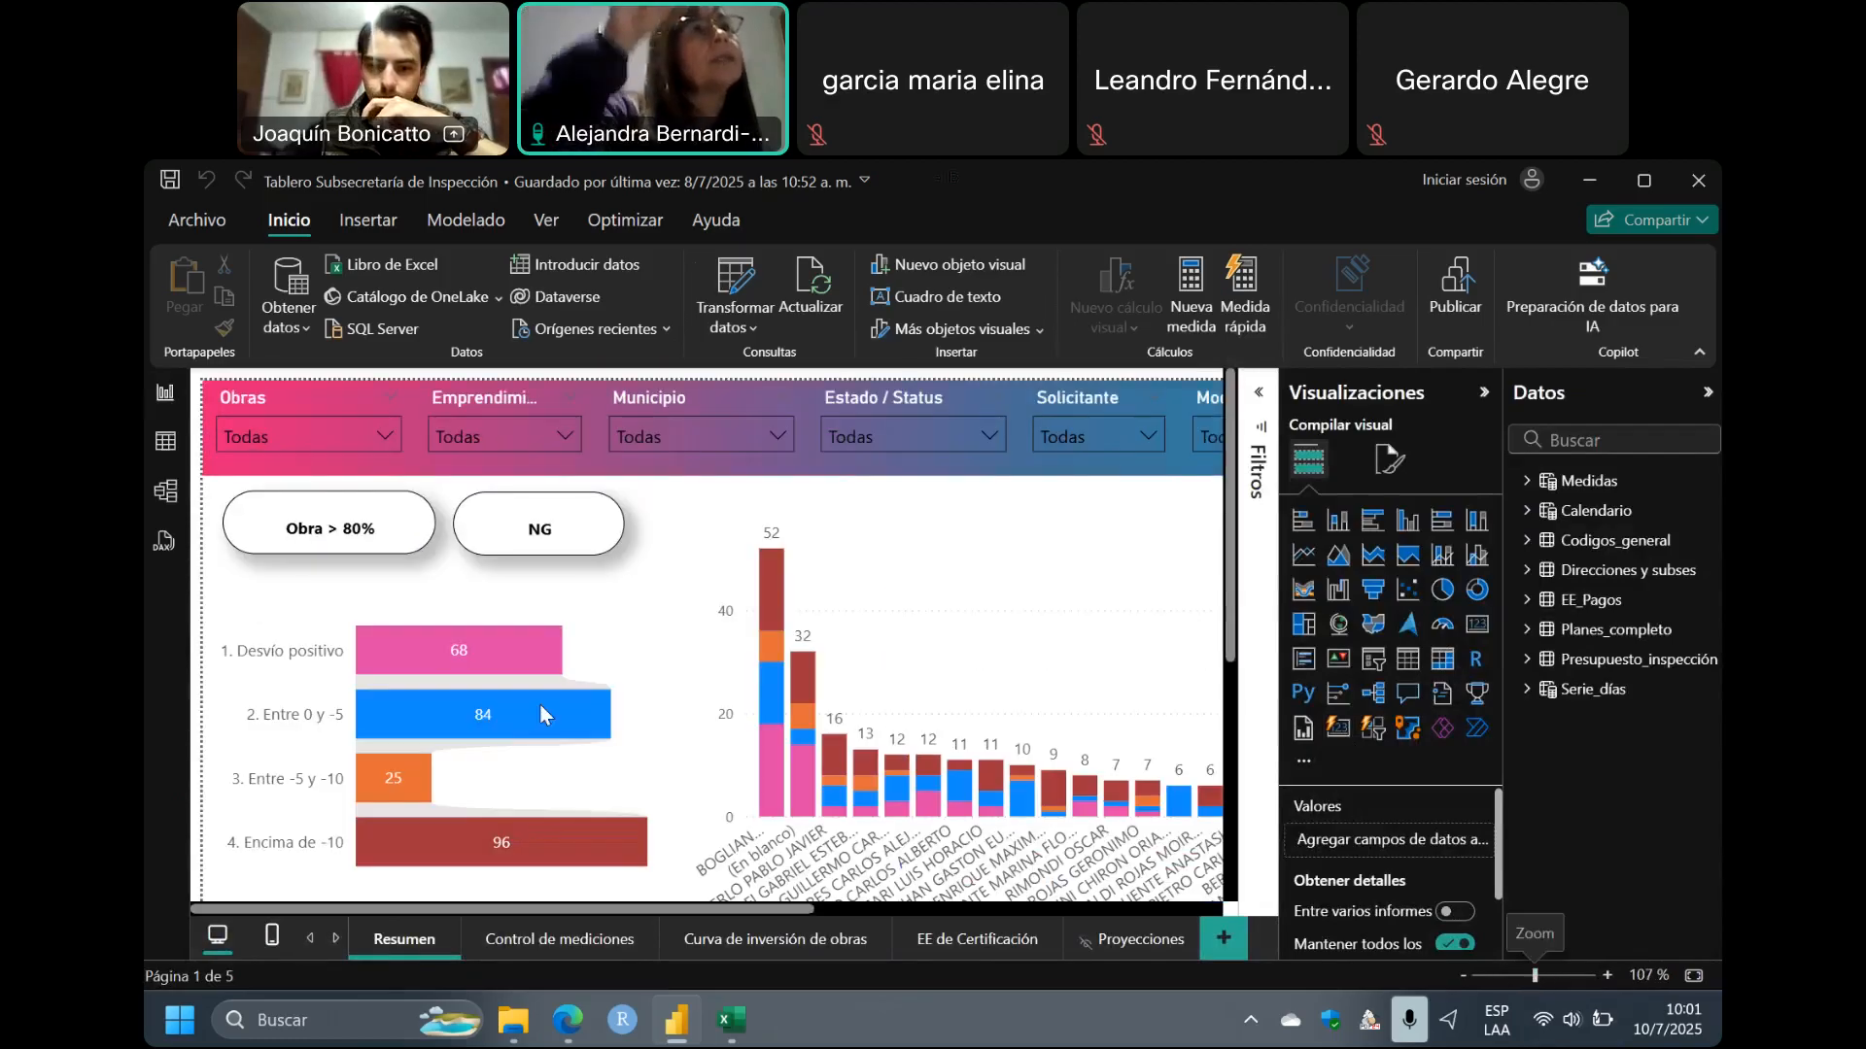
scroll(554, 710, down, 8)
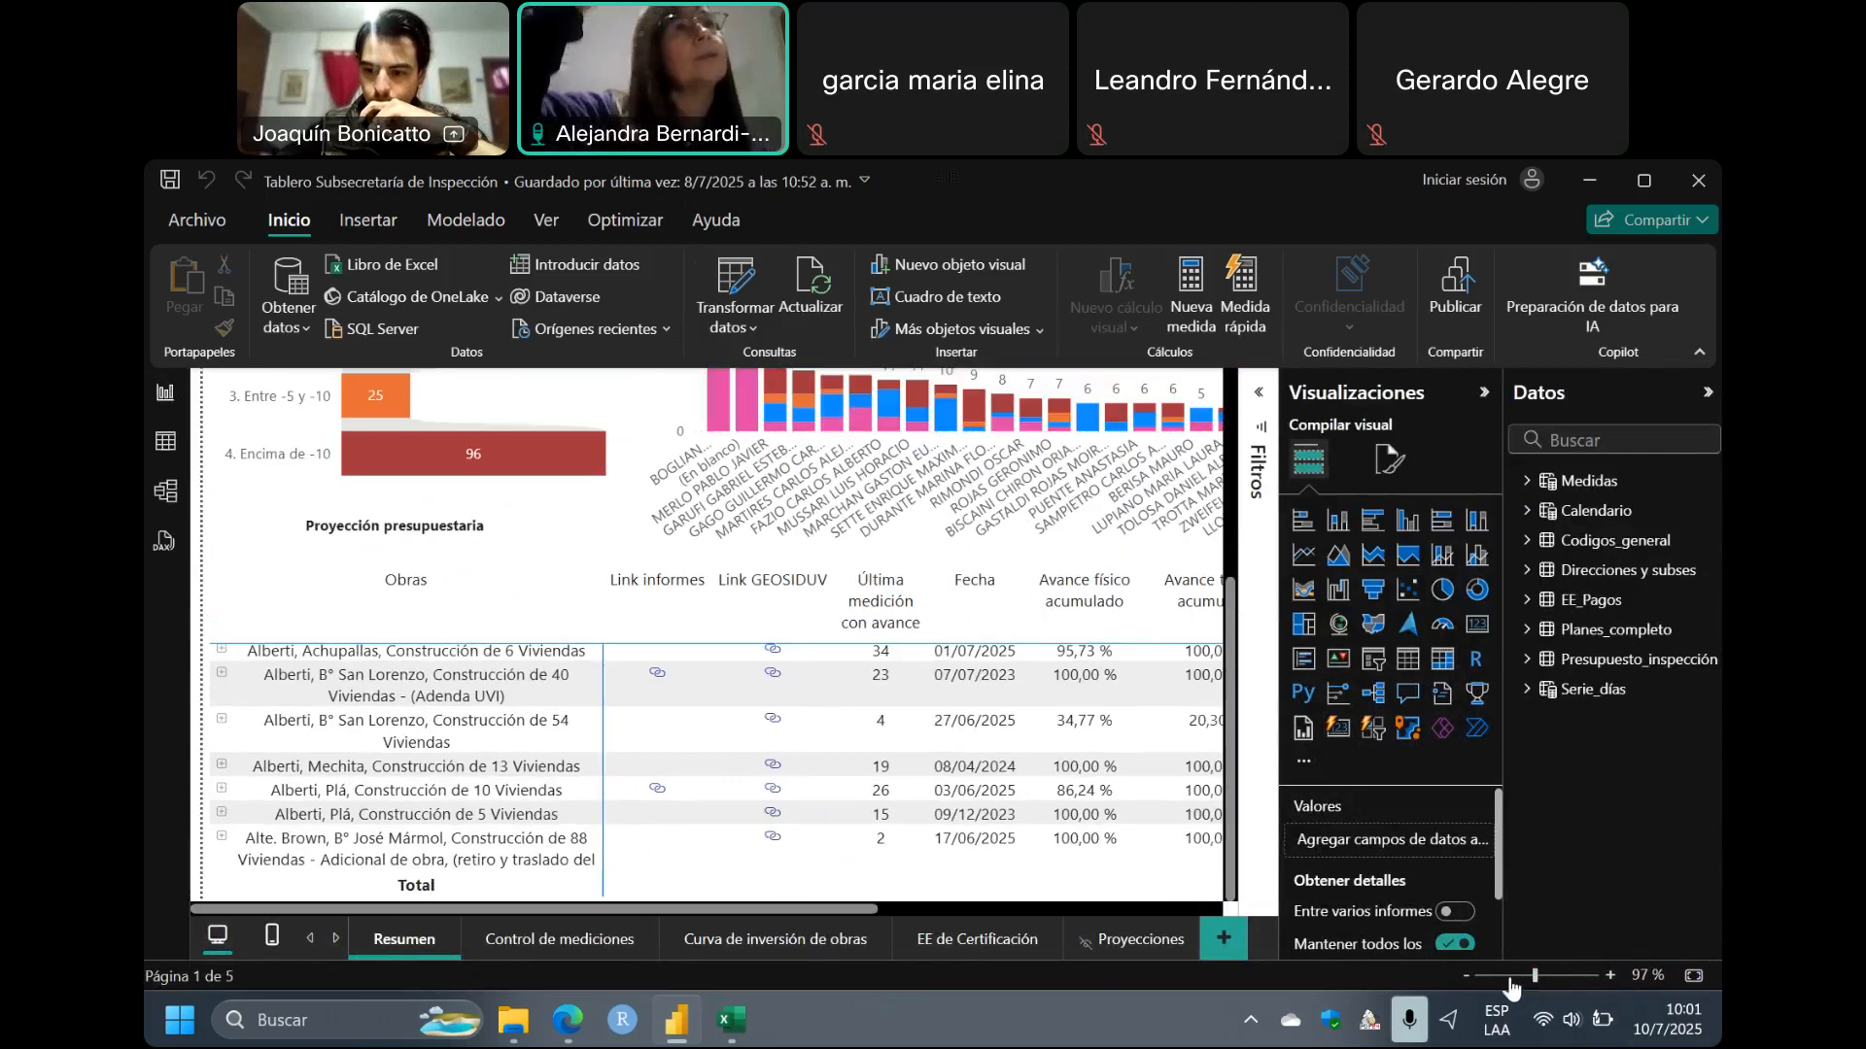
click(1508, 976)
scroll(340, 786, up, 2)
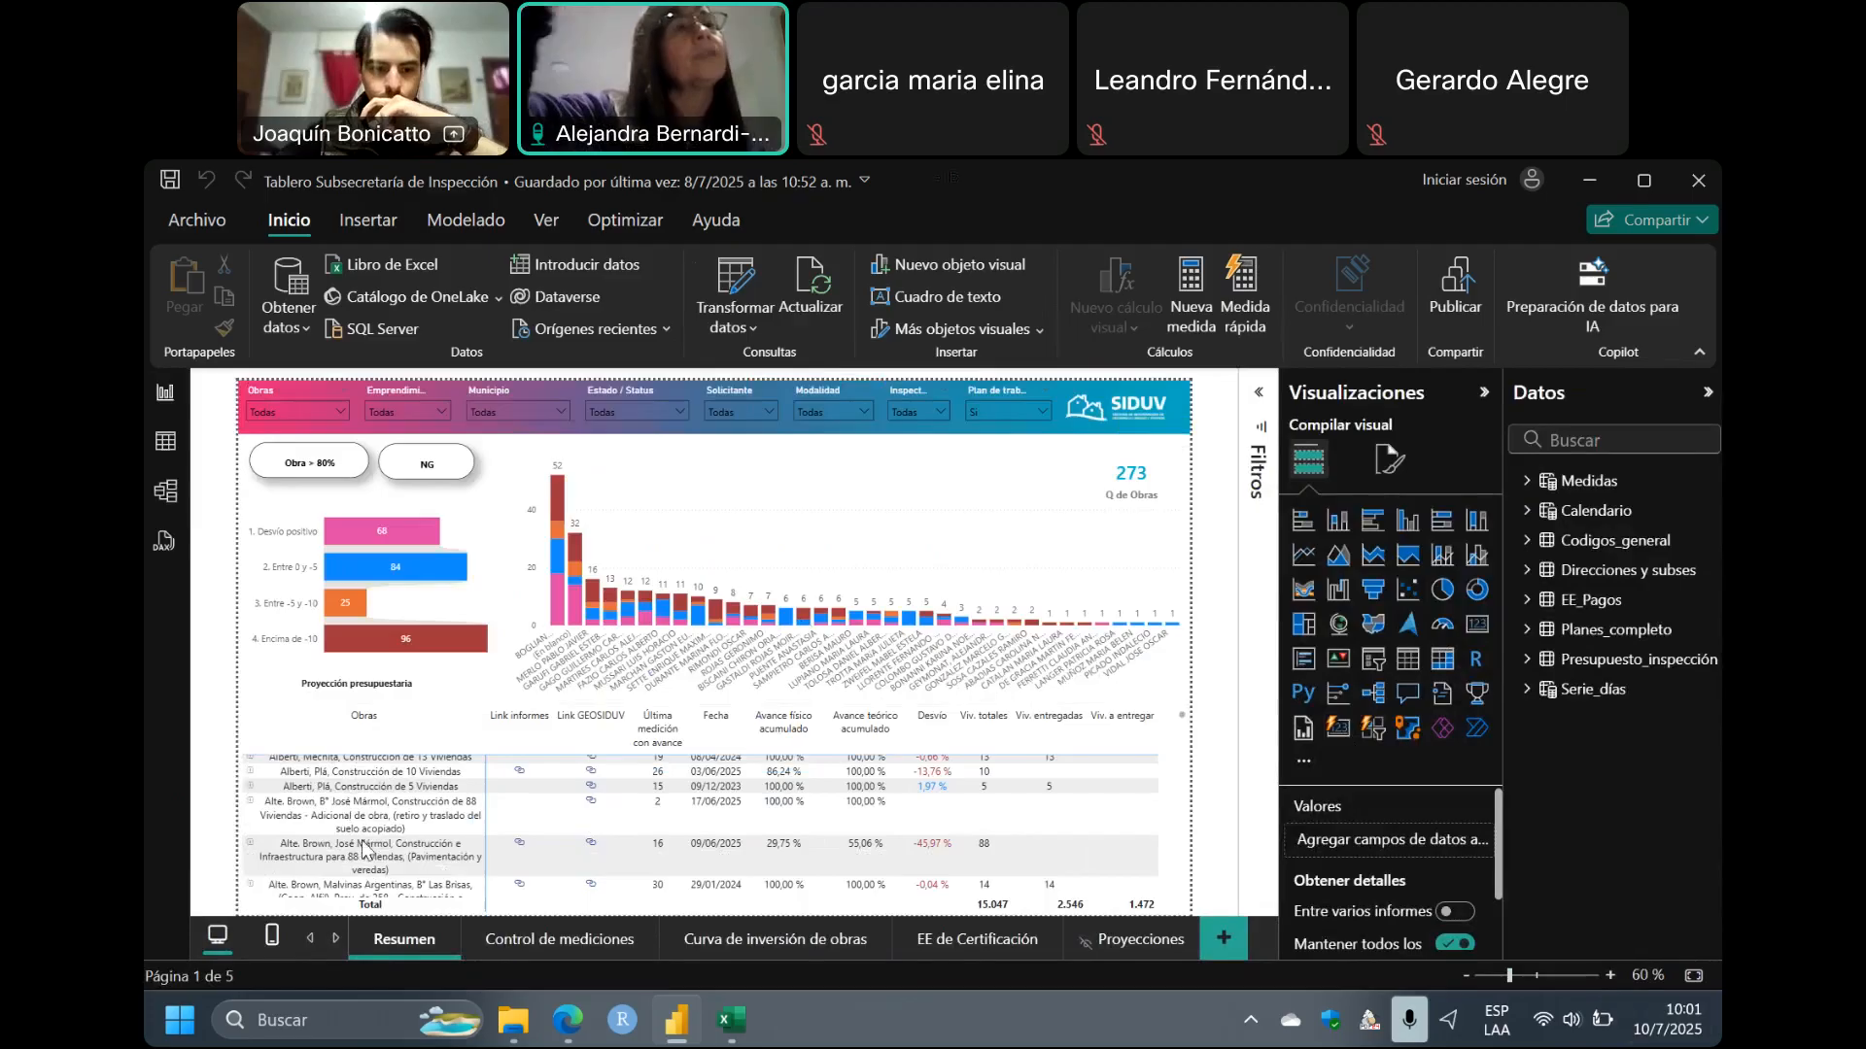
scroll(340, 785, up, 3)
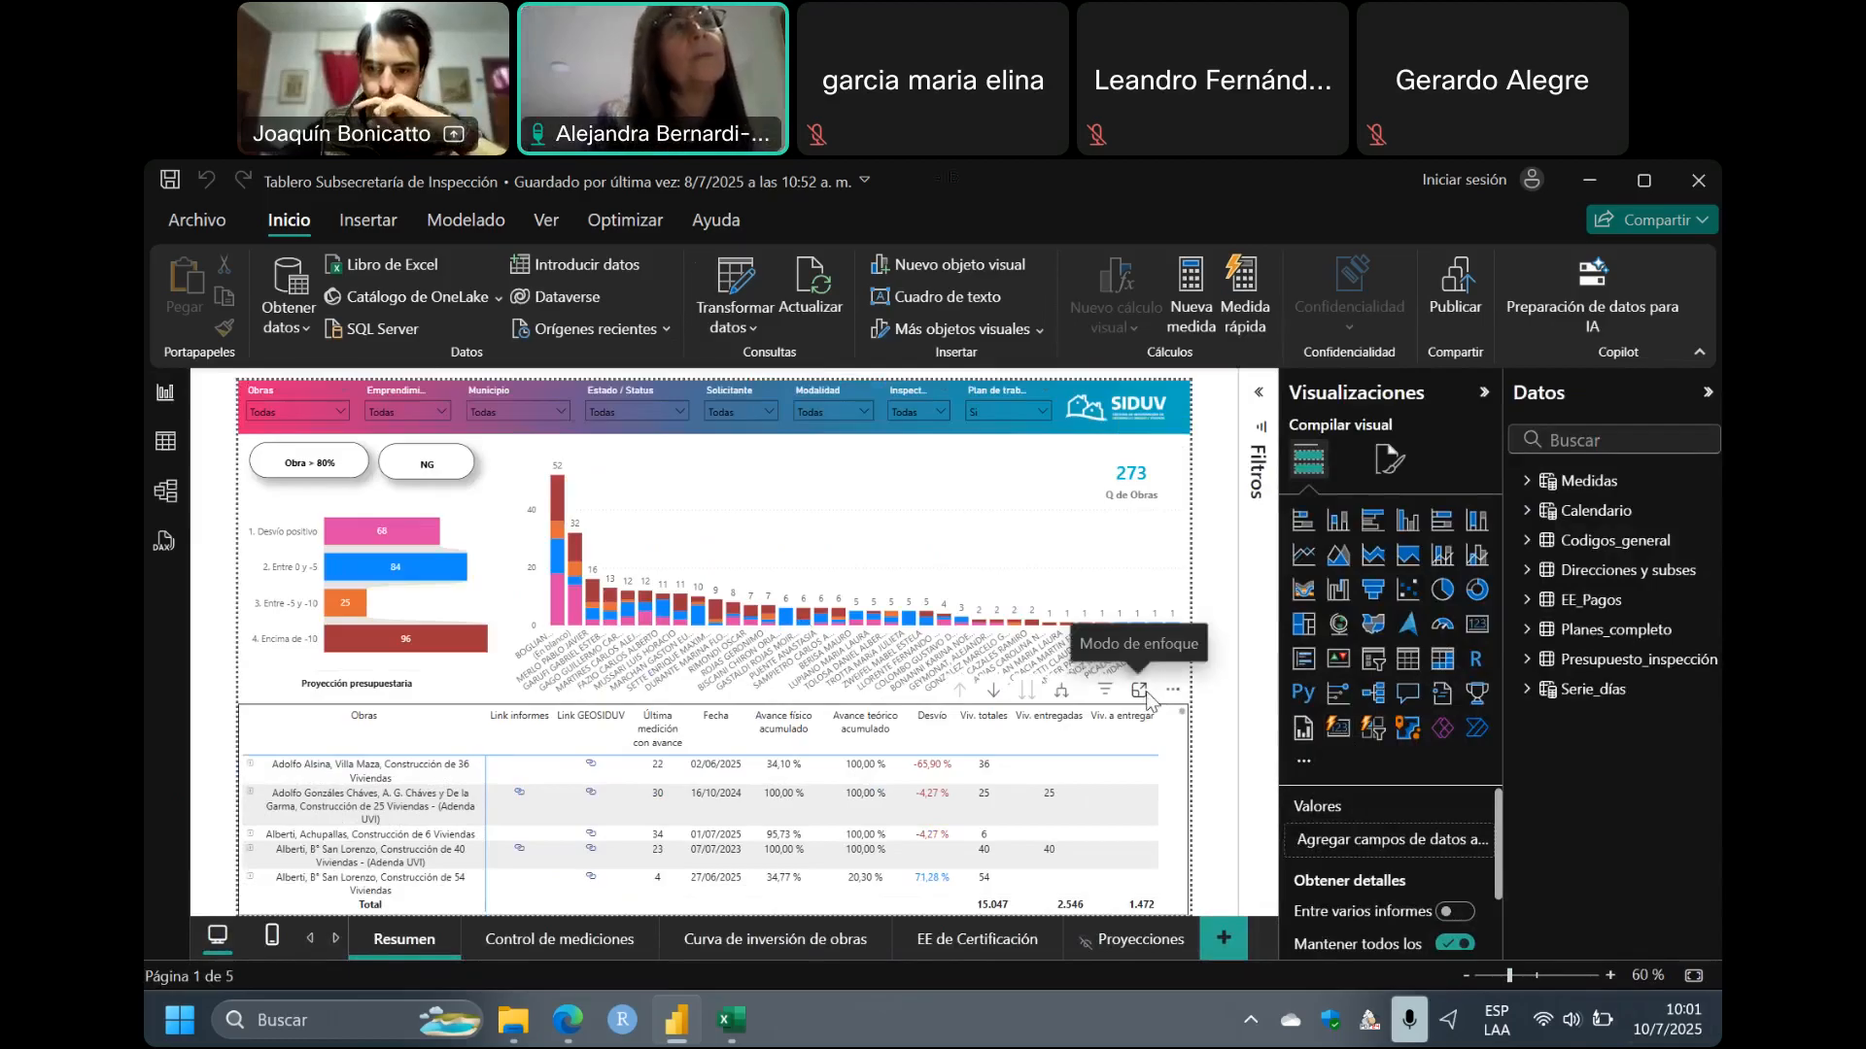
Step: Put the Resumen works table in Focus mode so it fills the whole page
click(1139, 689)
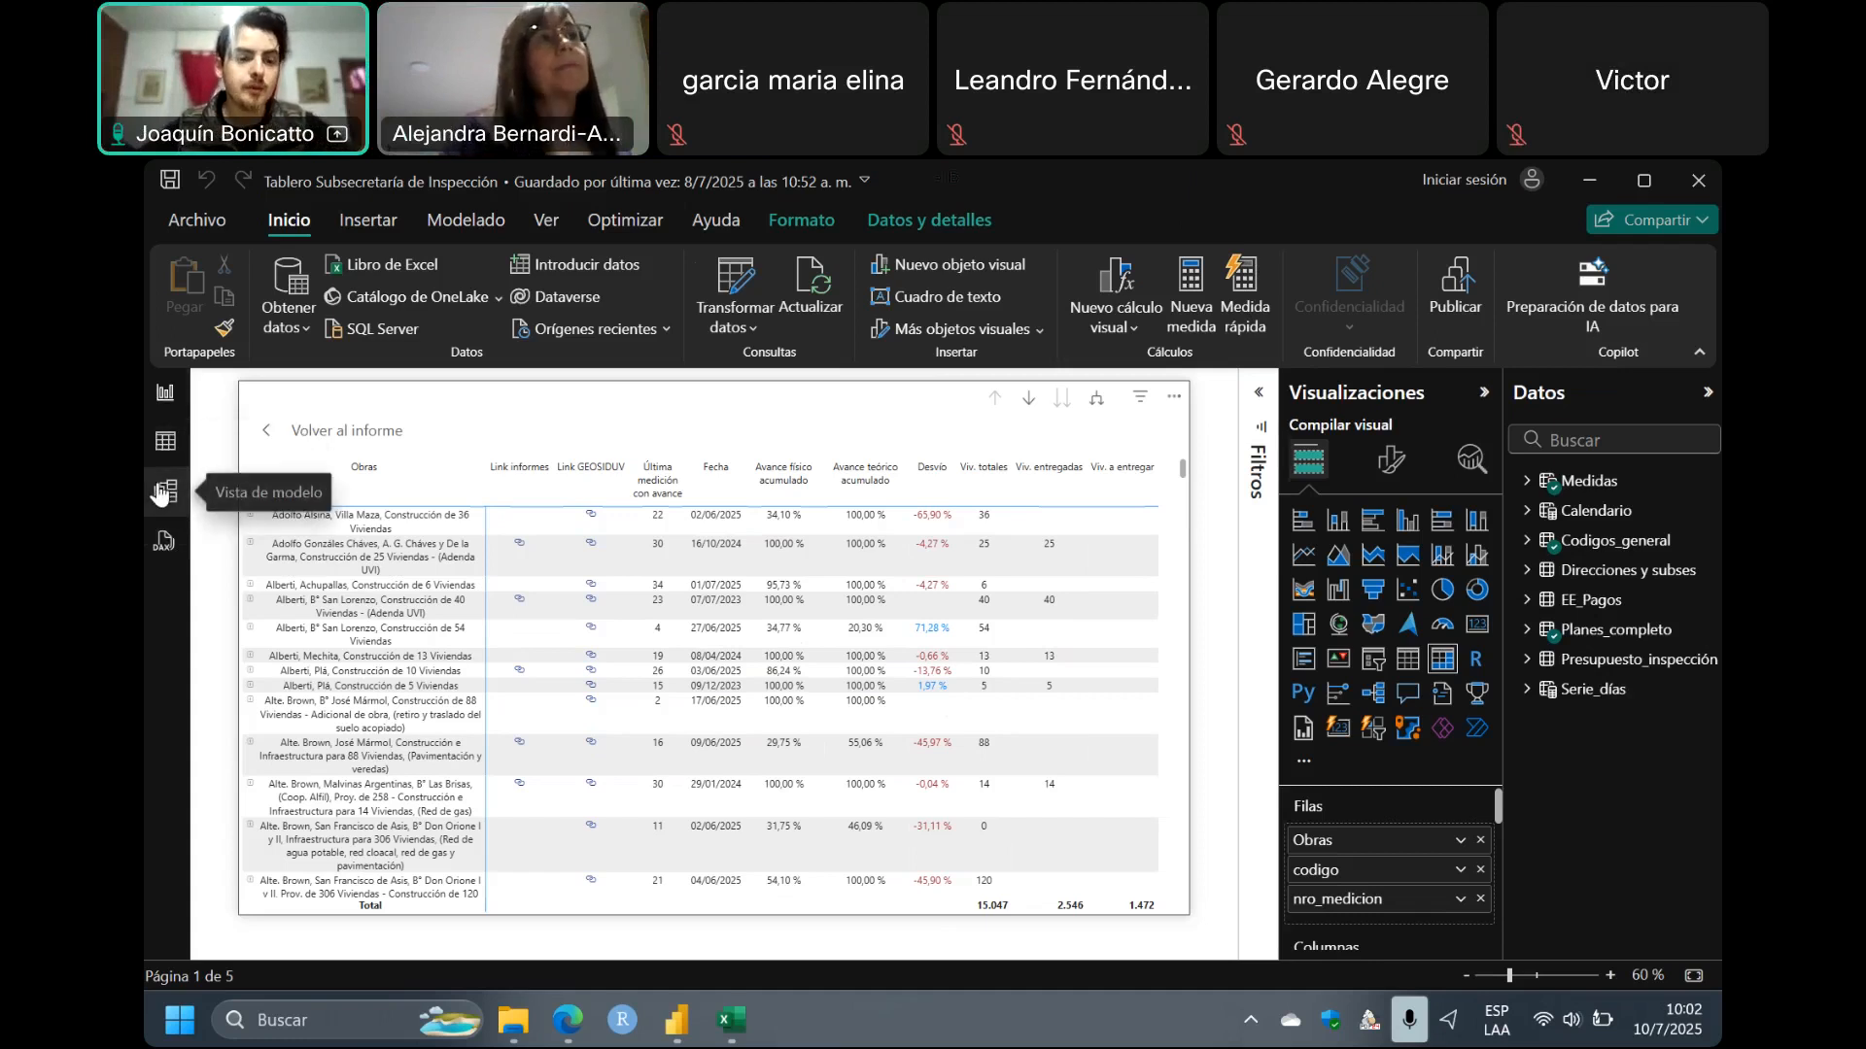
Step: In Table view, display the rows of Direcciones y subses, EE_Pagos, Presupuesto_inspección and Planes_completo
click(166, 441)
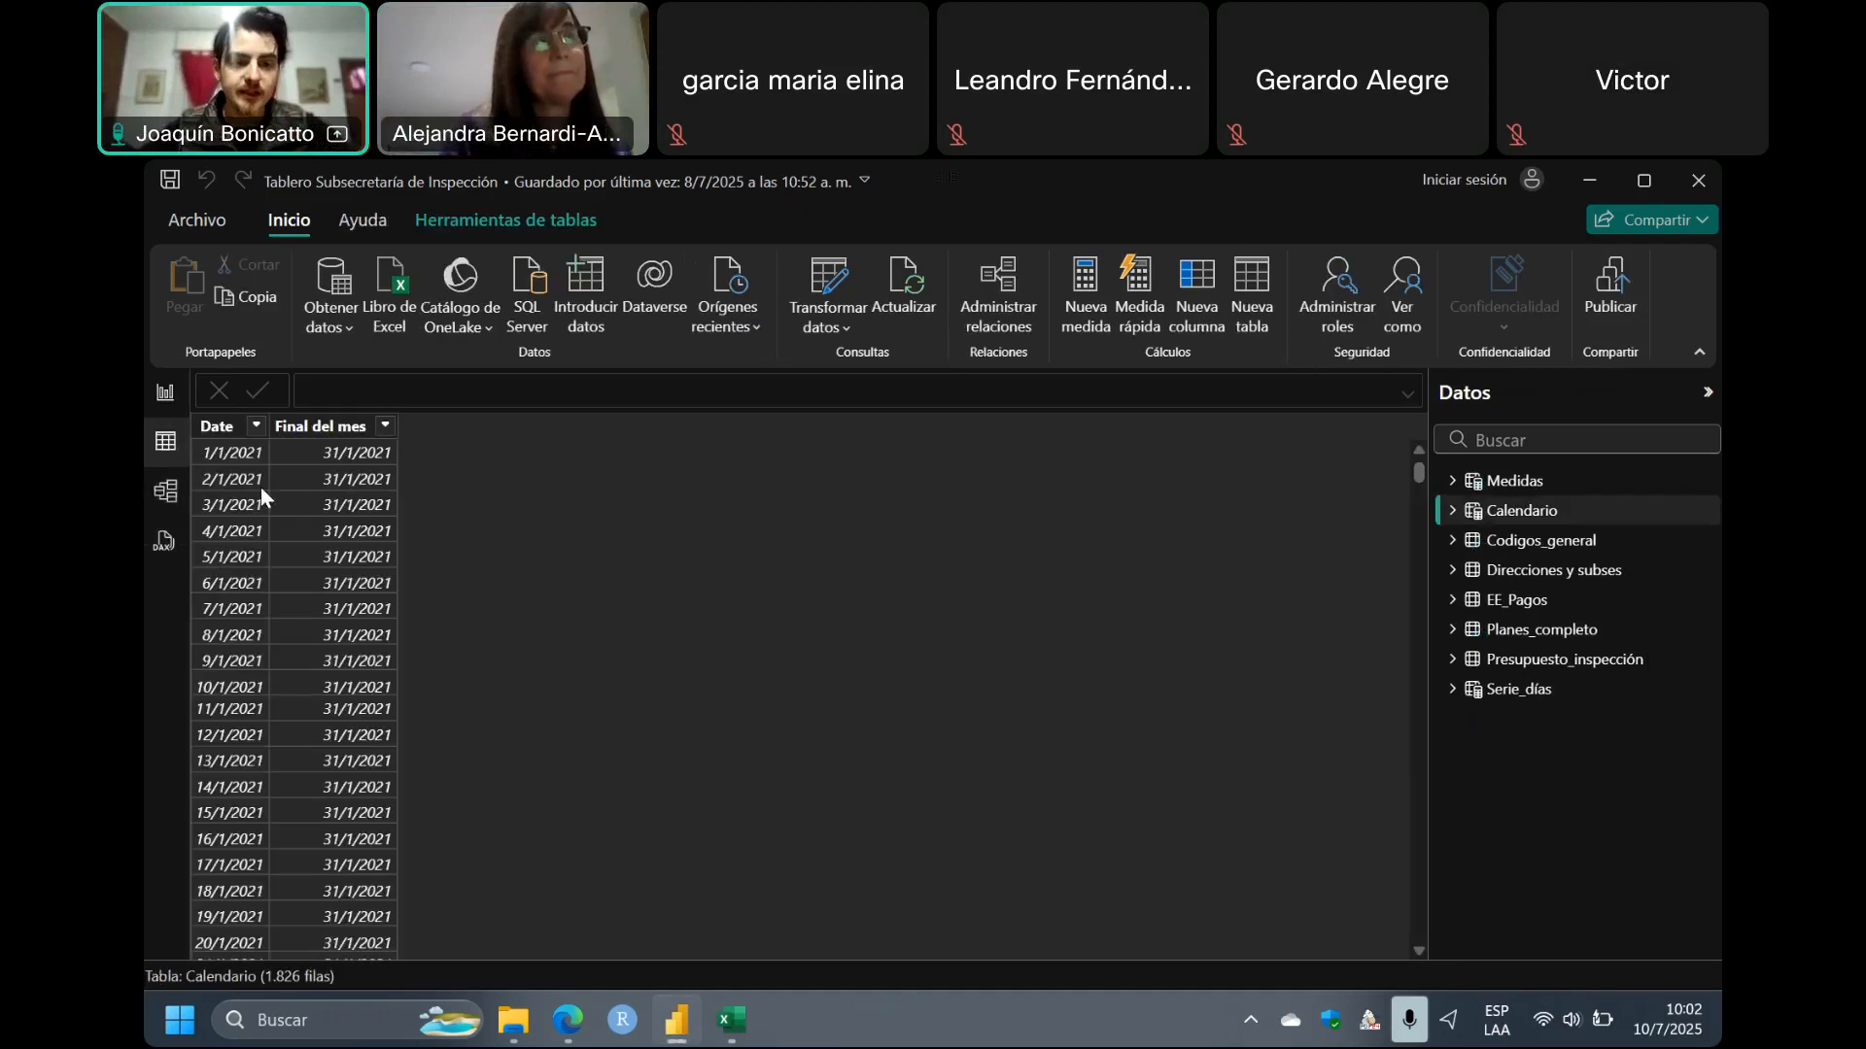
click(1527, 580)
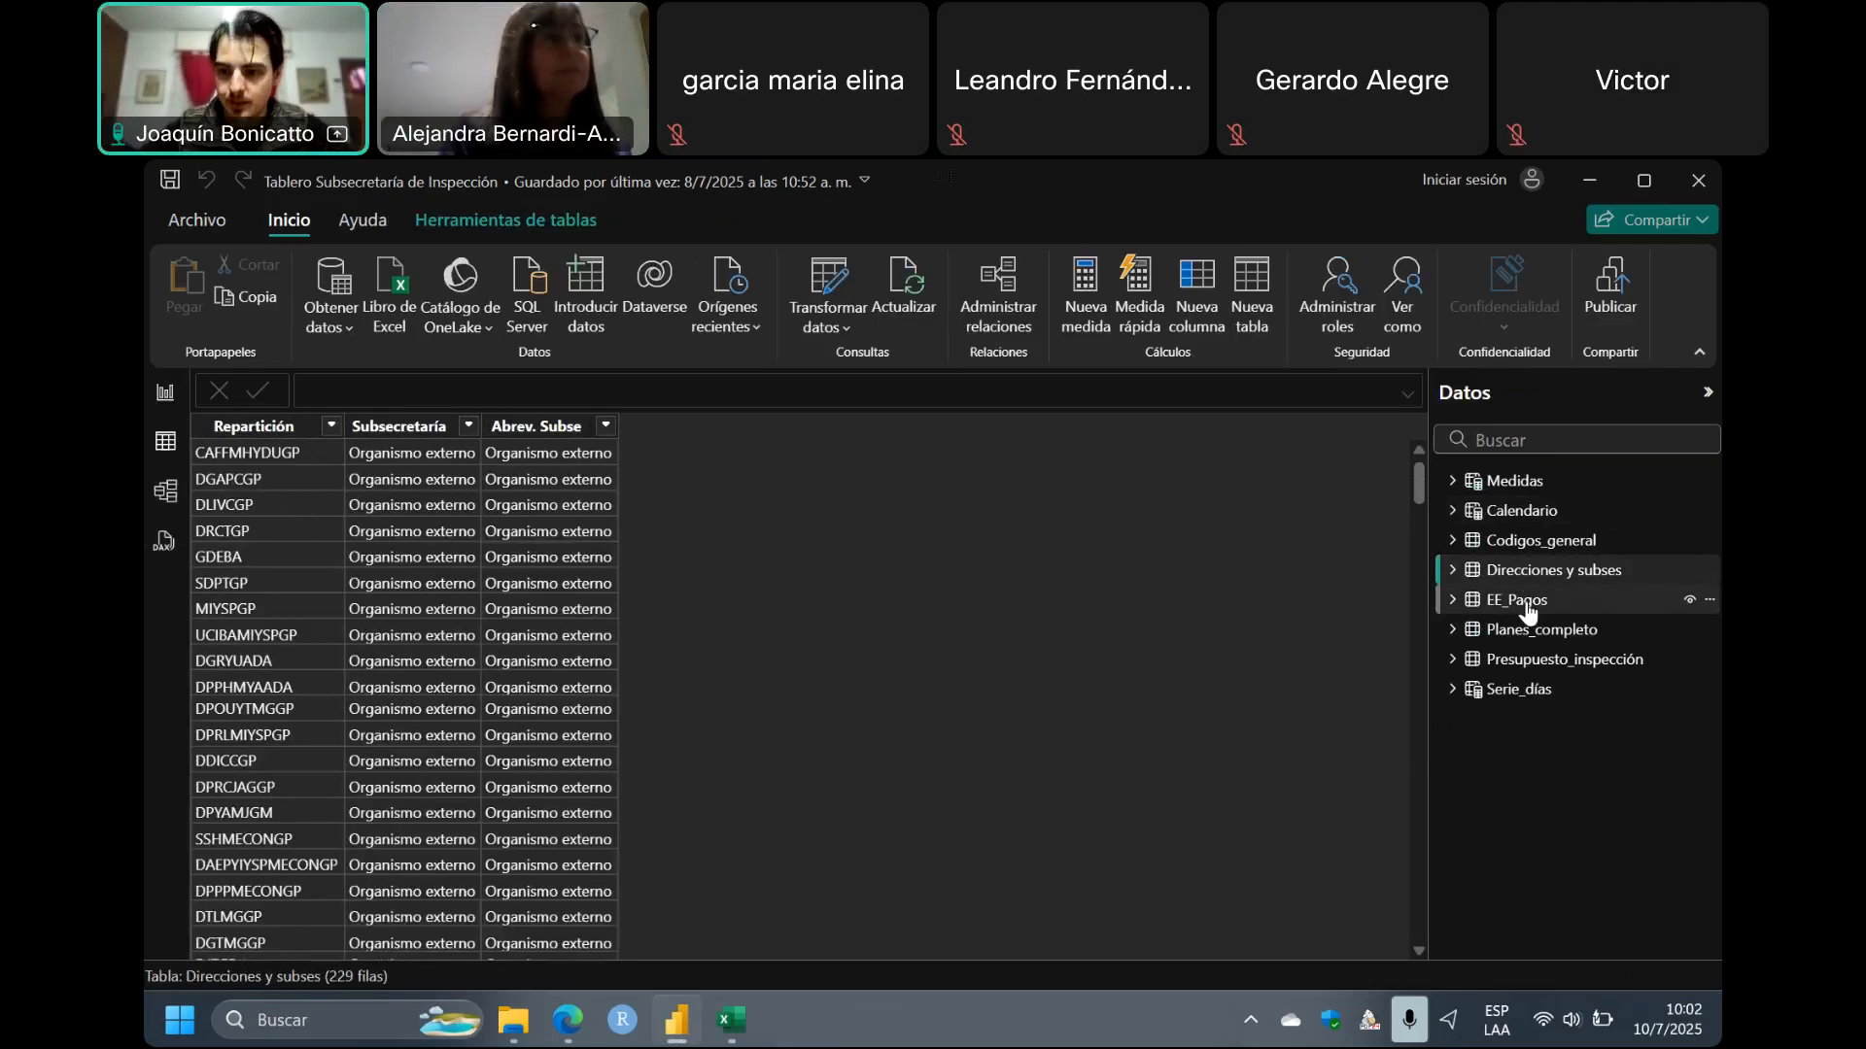
click(1528, 607)
click(1533, 658)
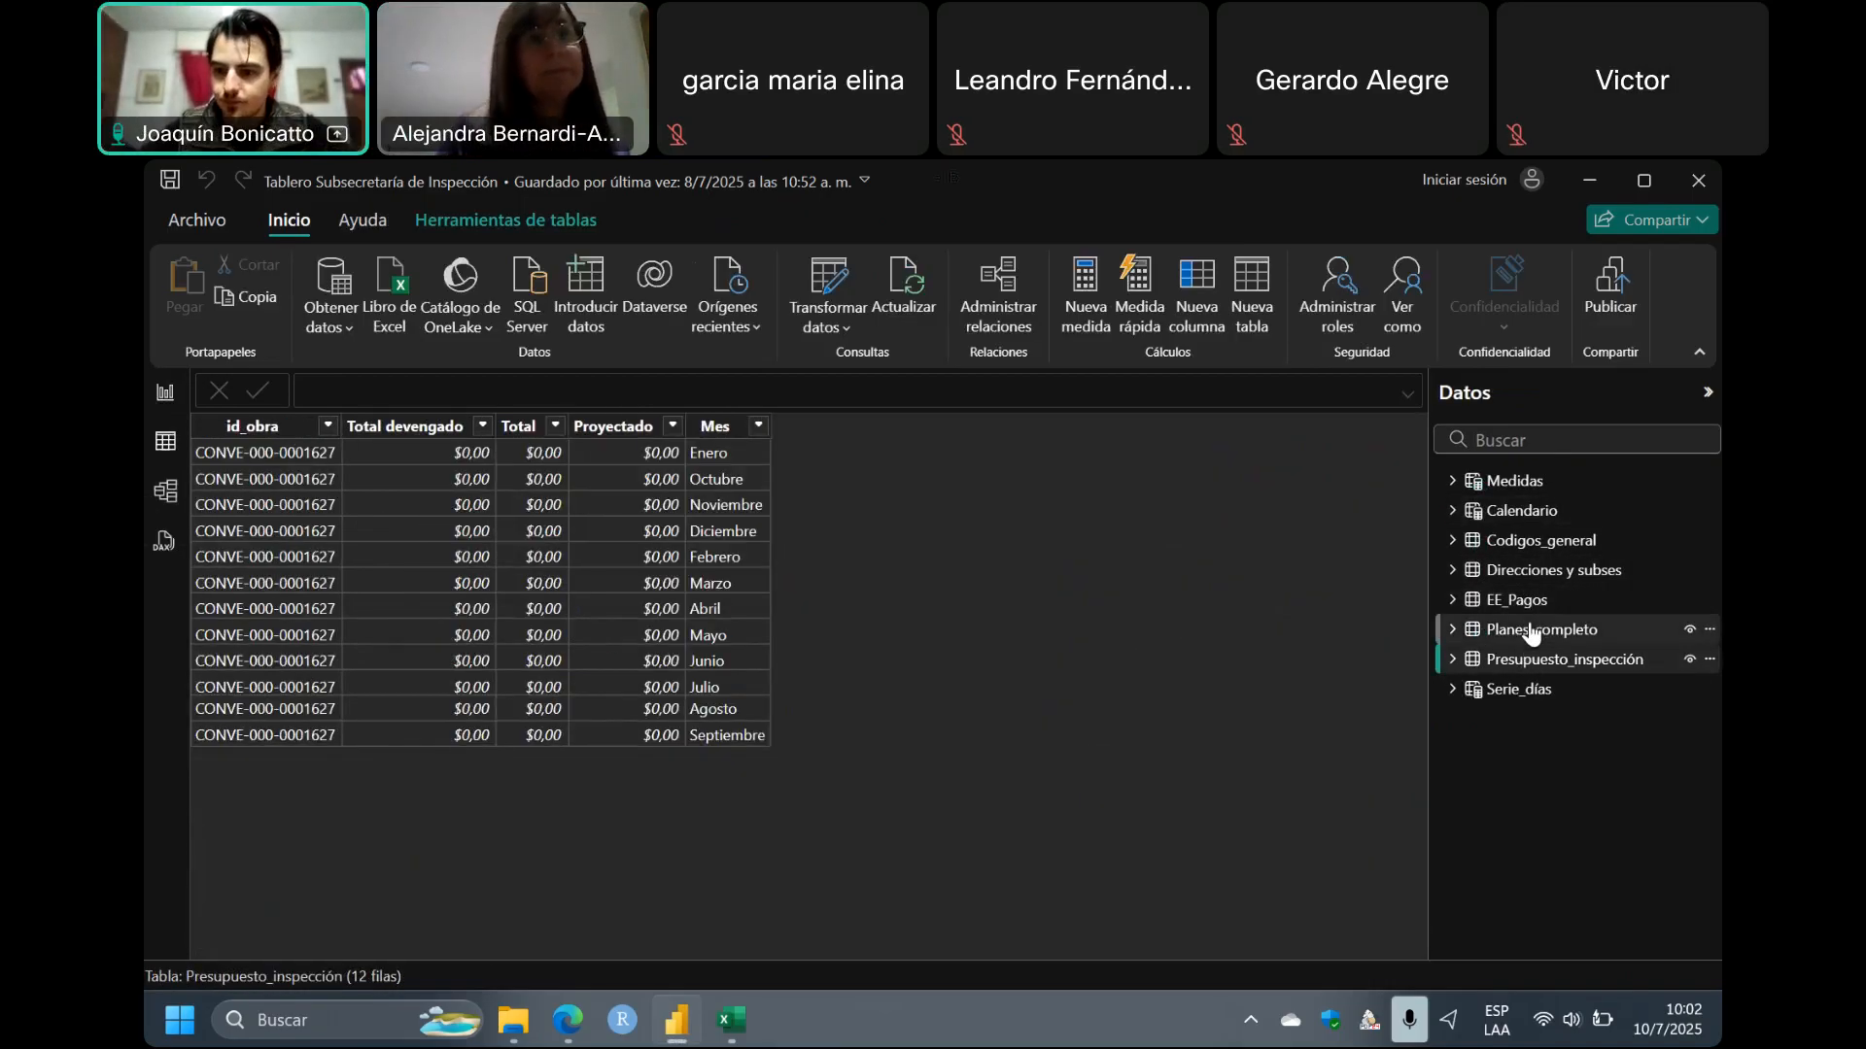
click(1532, 631)
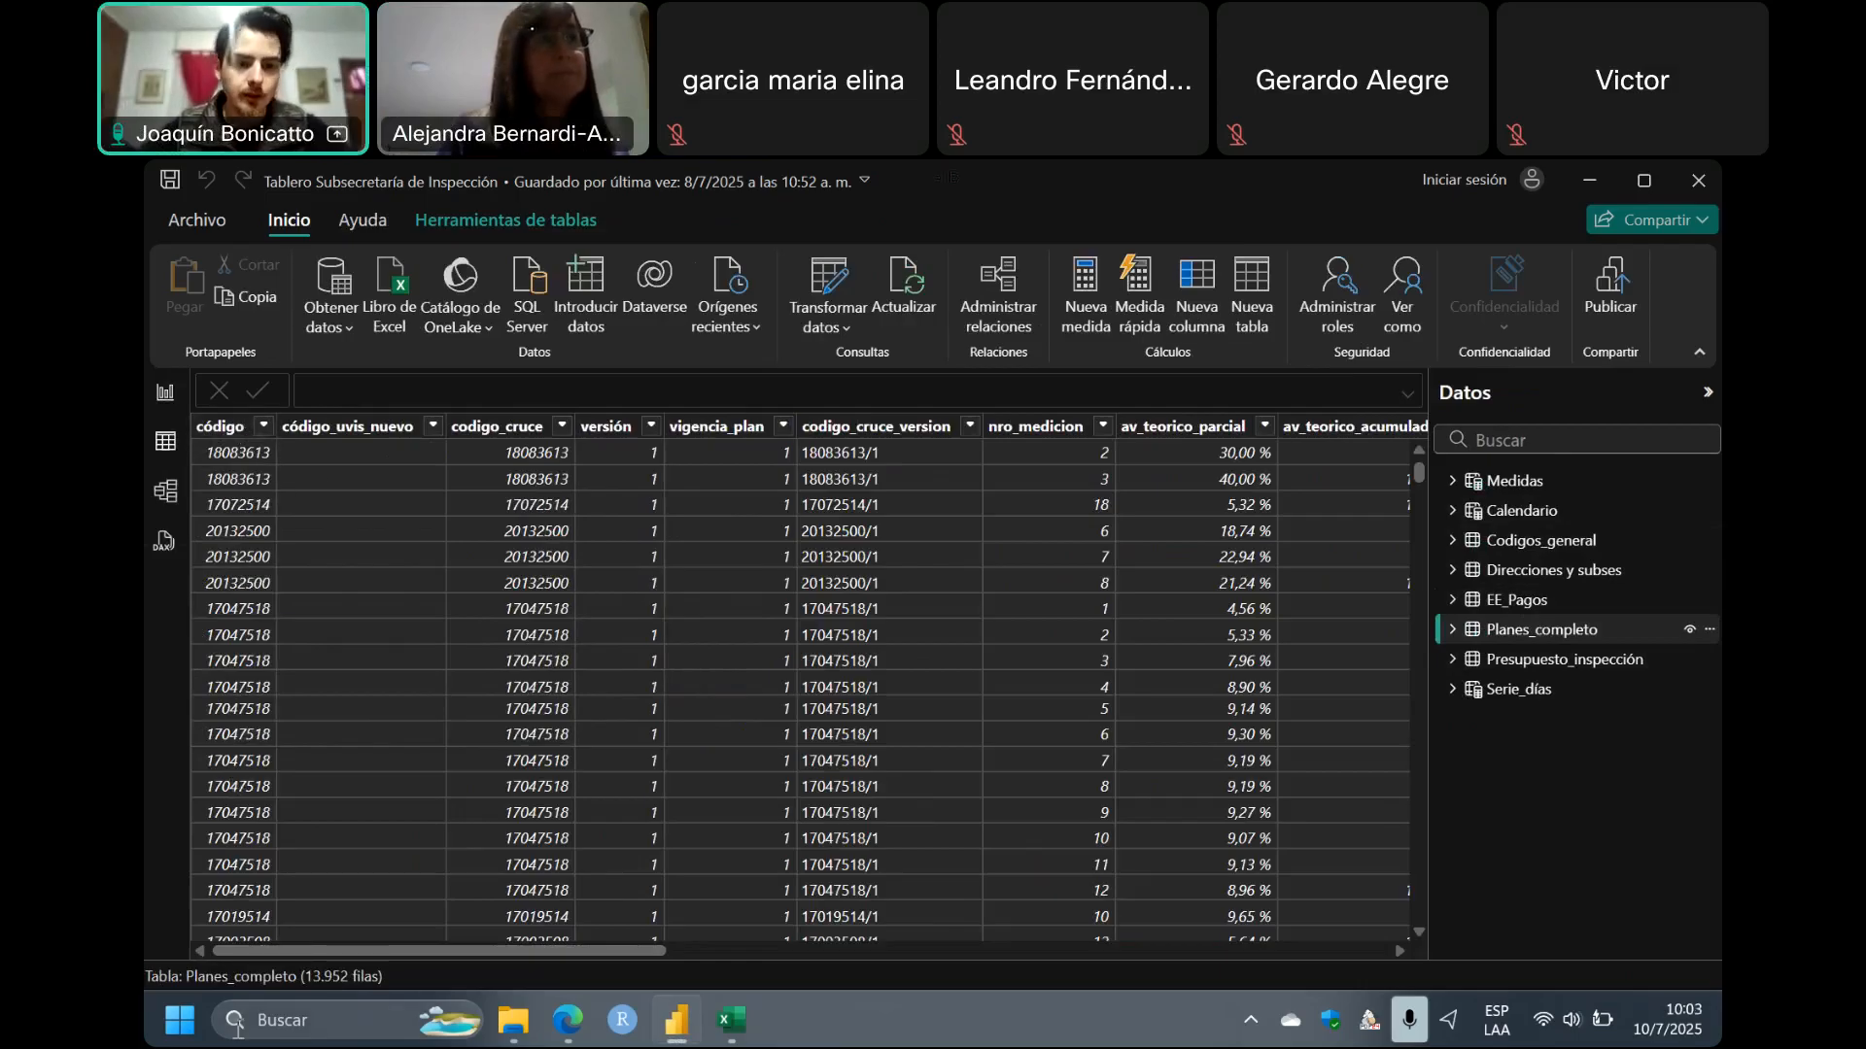
Step: Scroll across the table's columns, reopen Direcciones y subses, then go back to Model view
drag(579, 950, 692, 933)
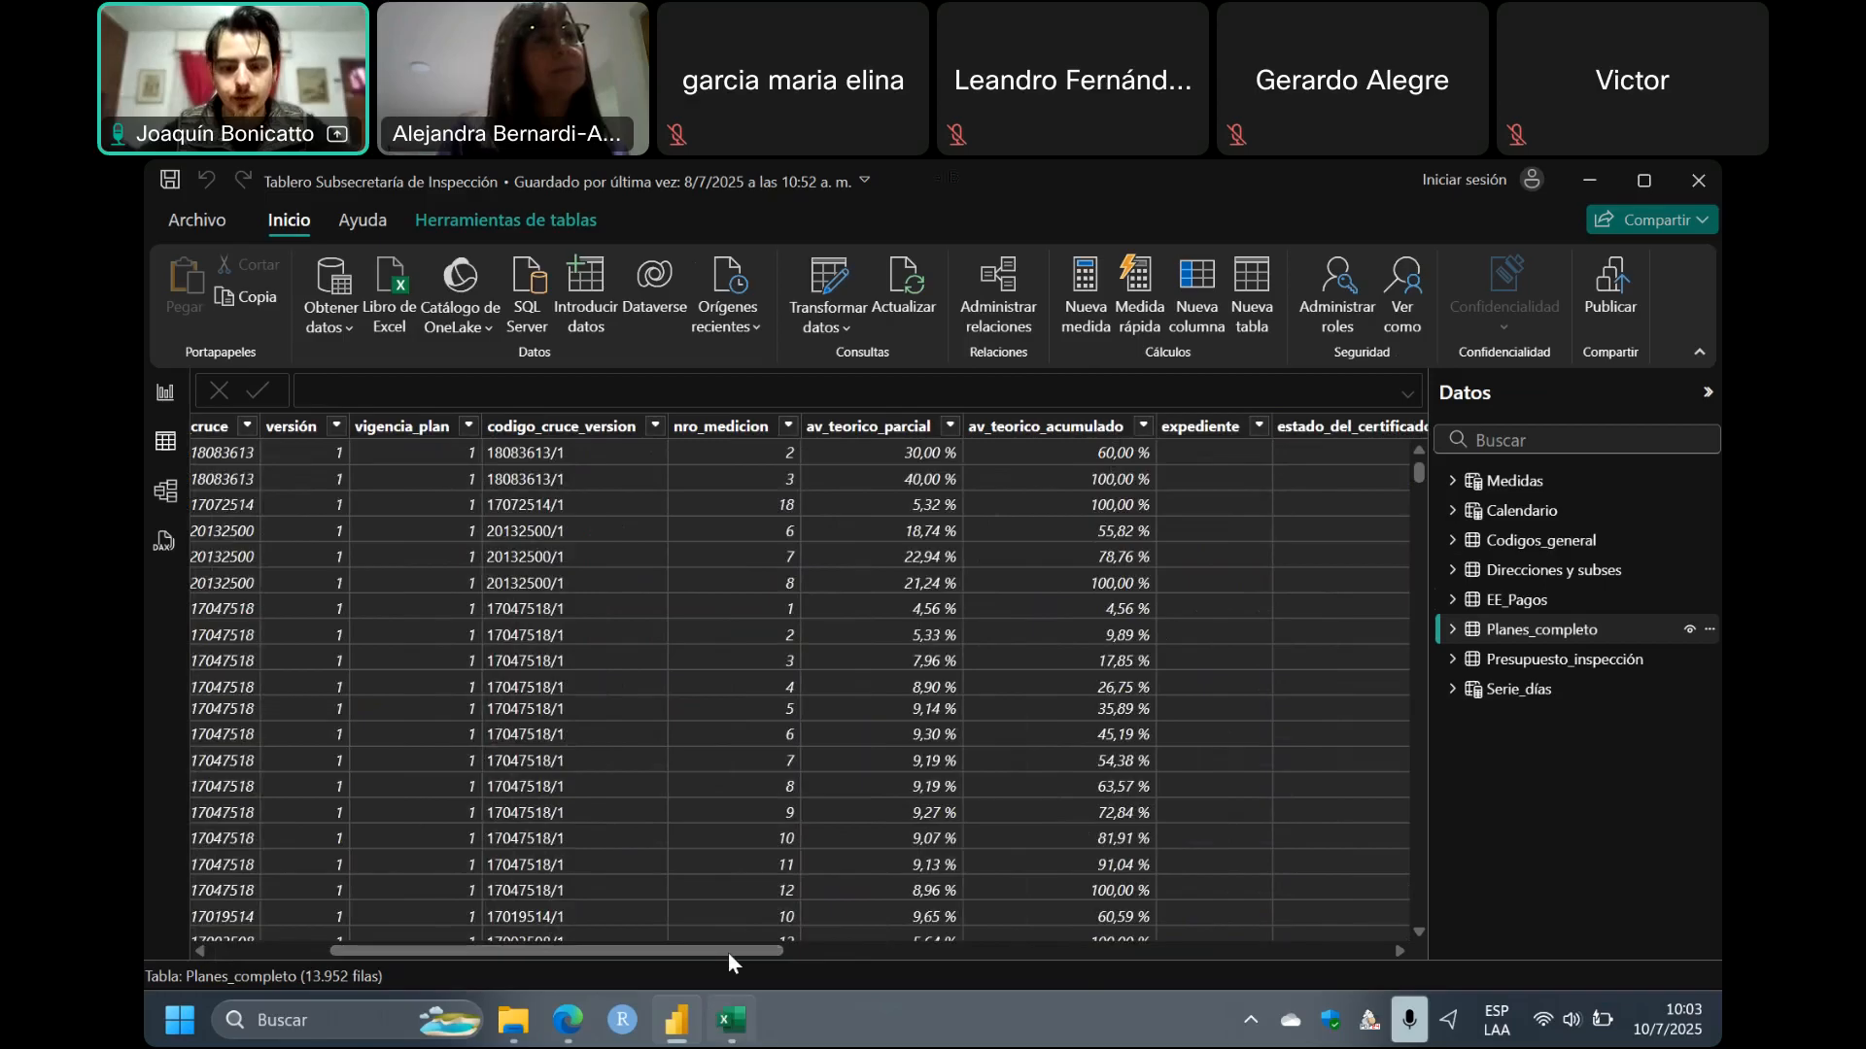
drag(731, 959, 834, 952)
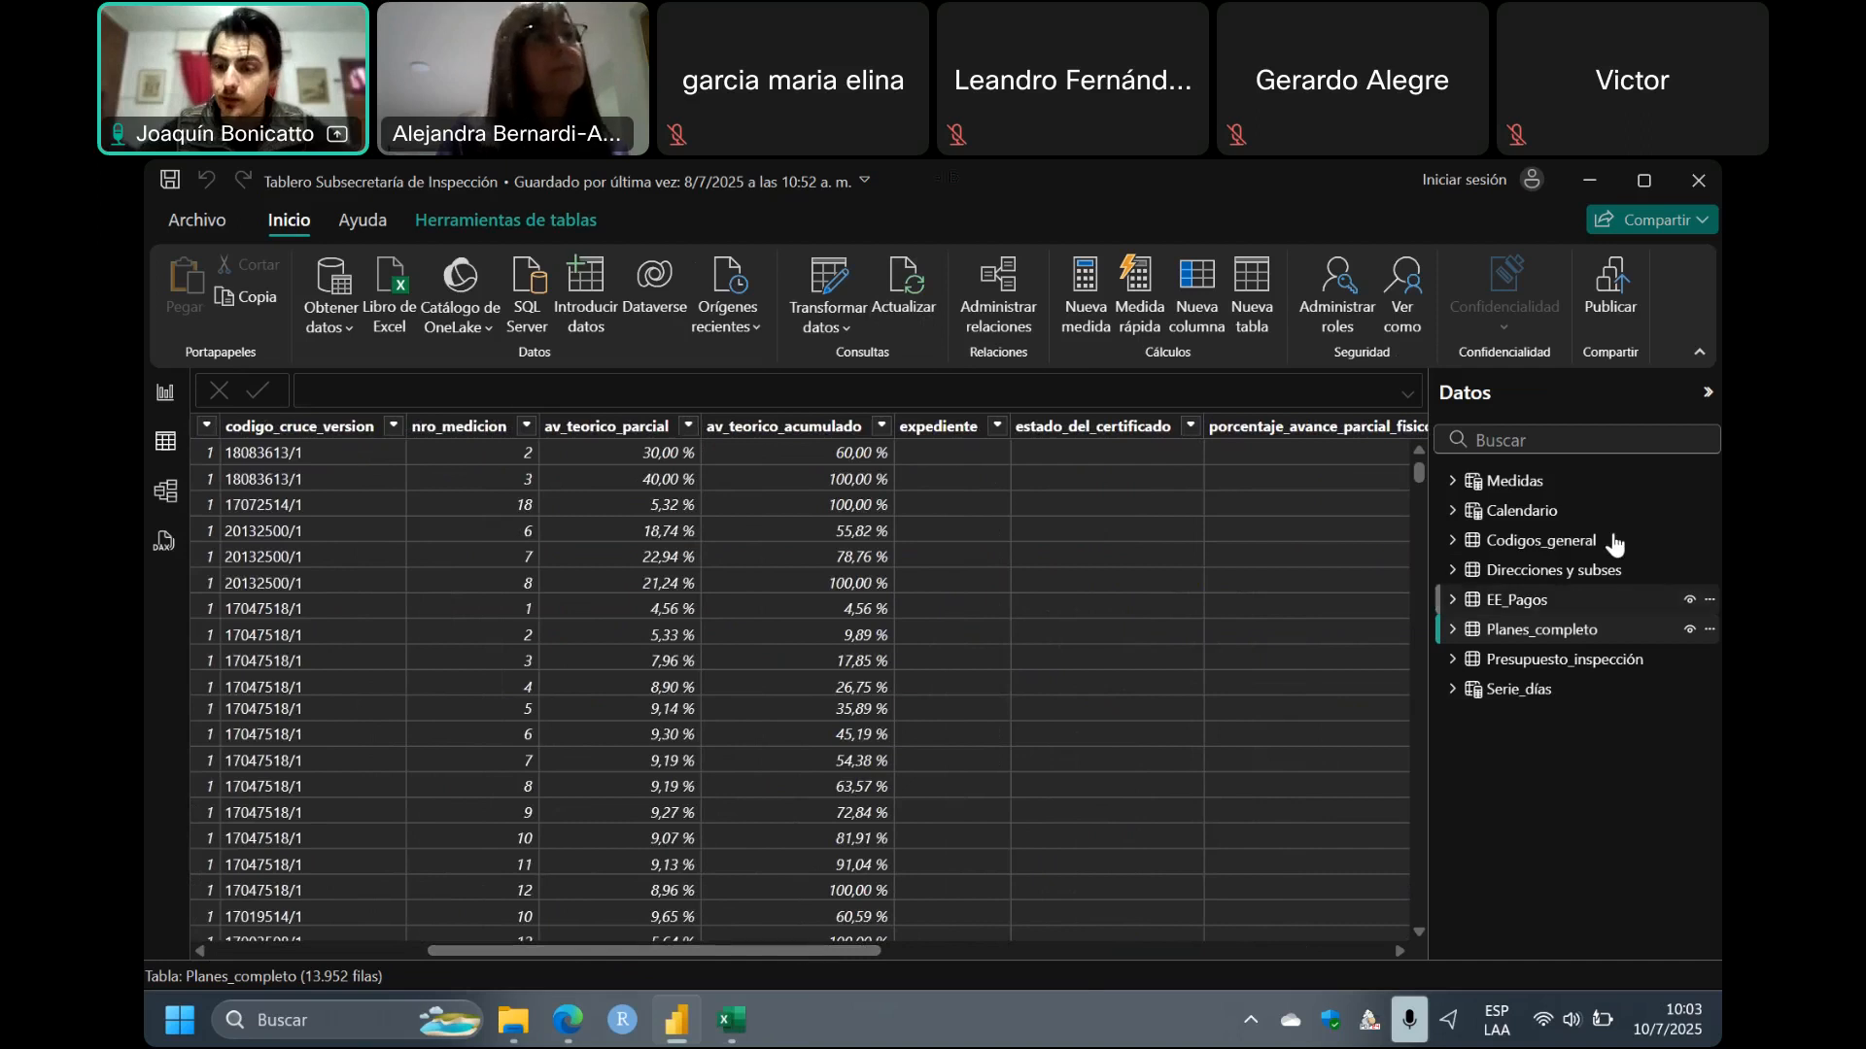
click(1593, 573)
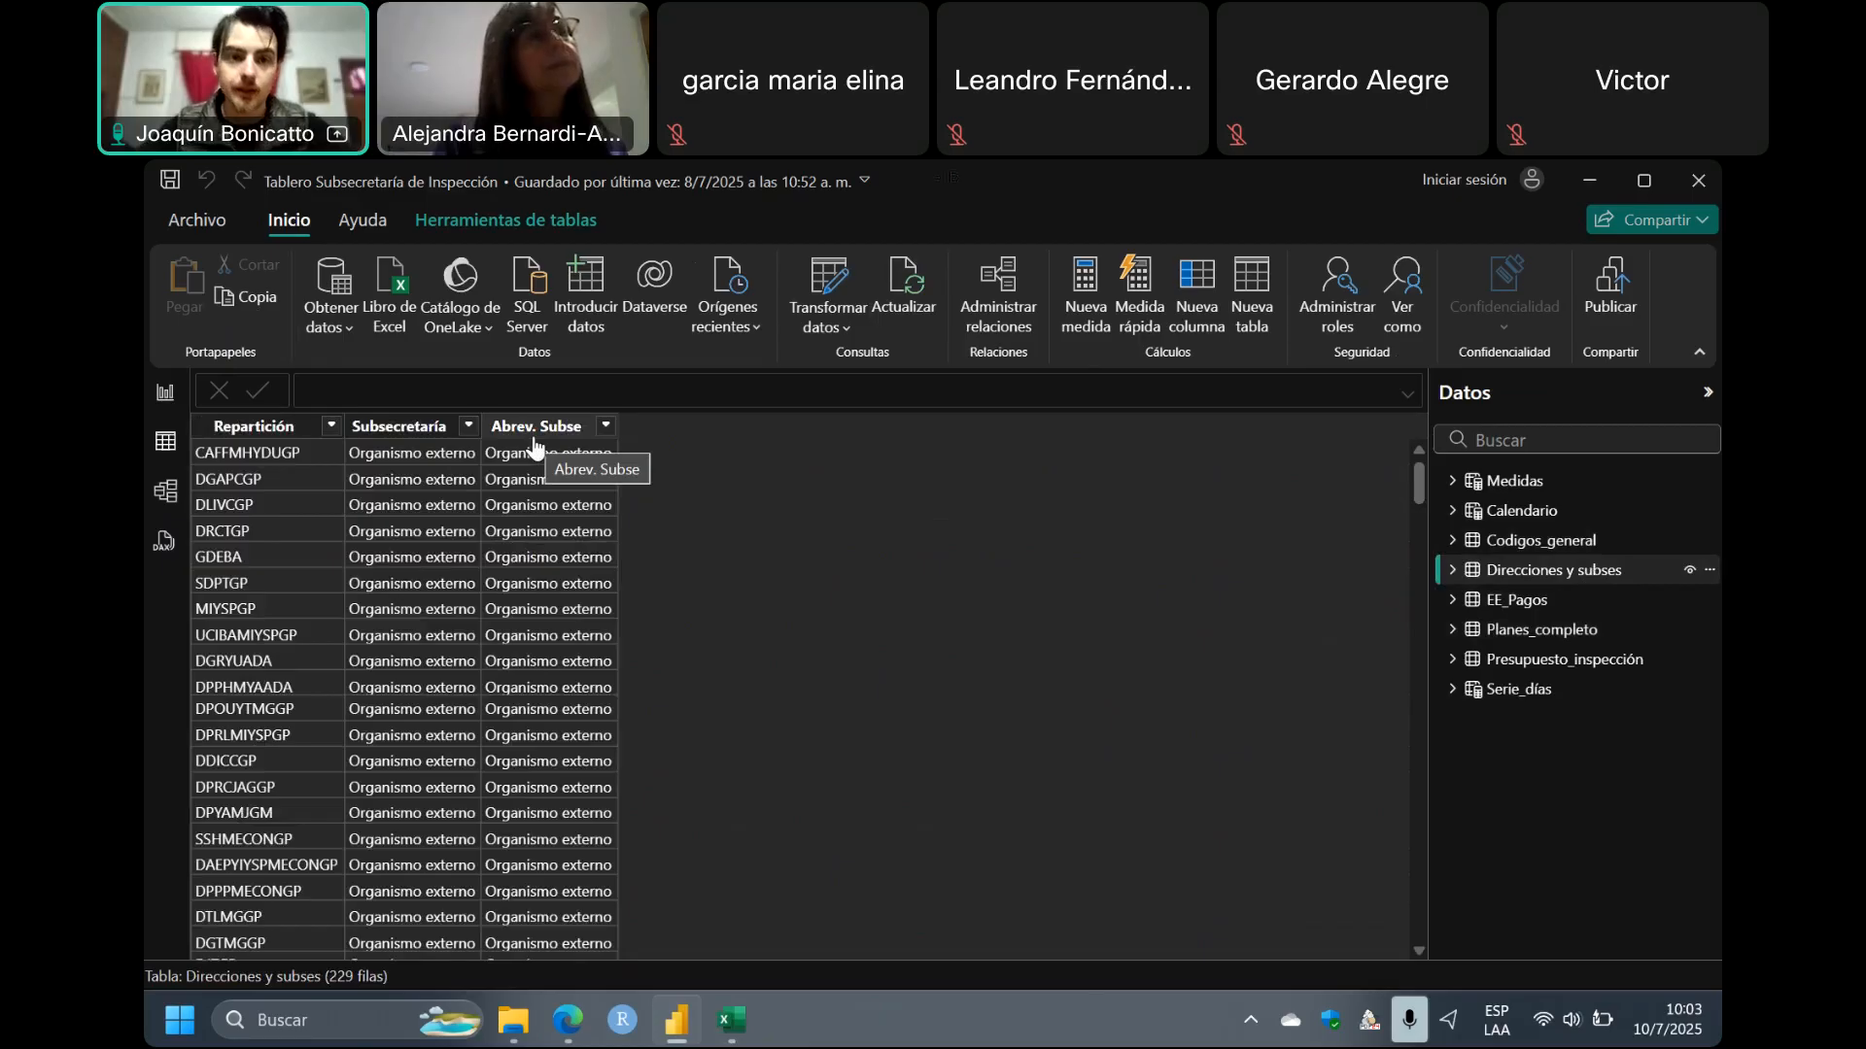
click(165, 491)
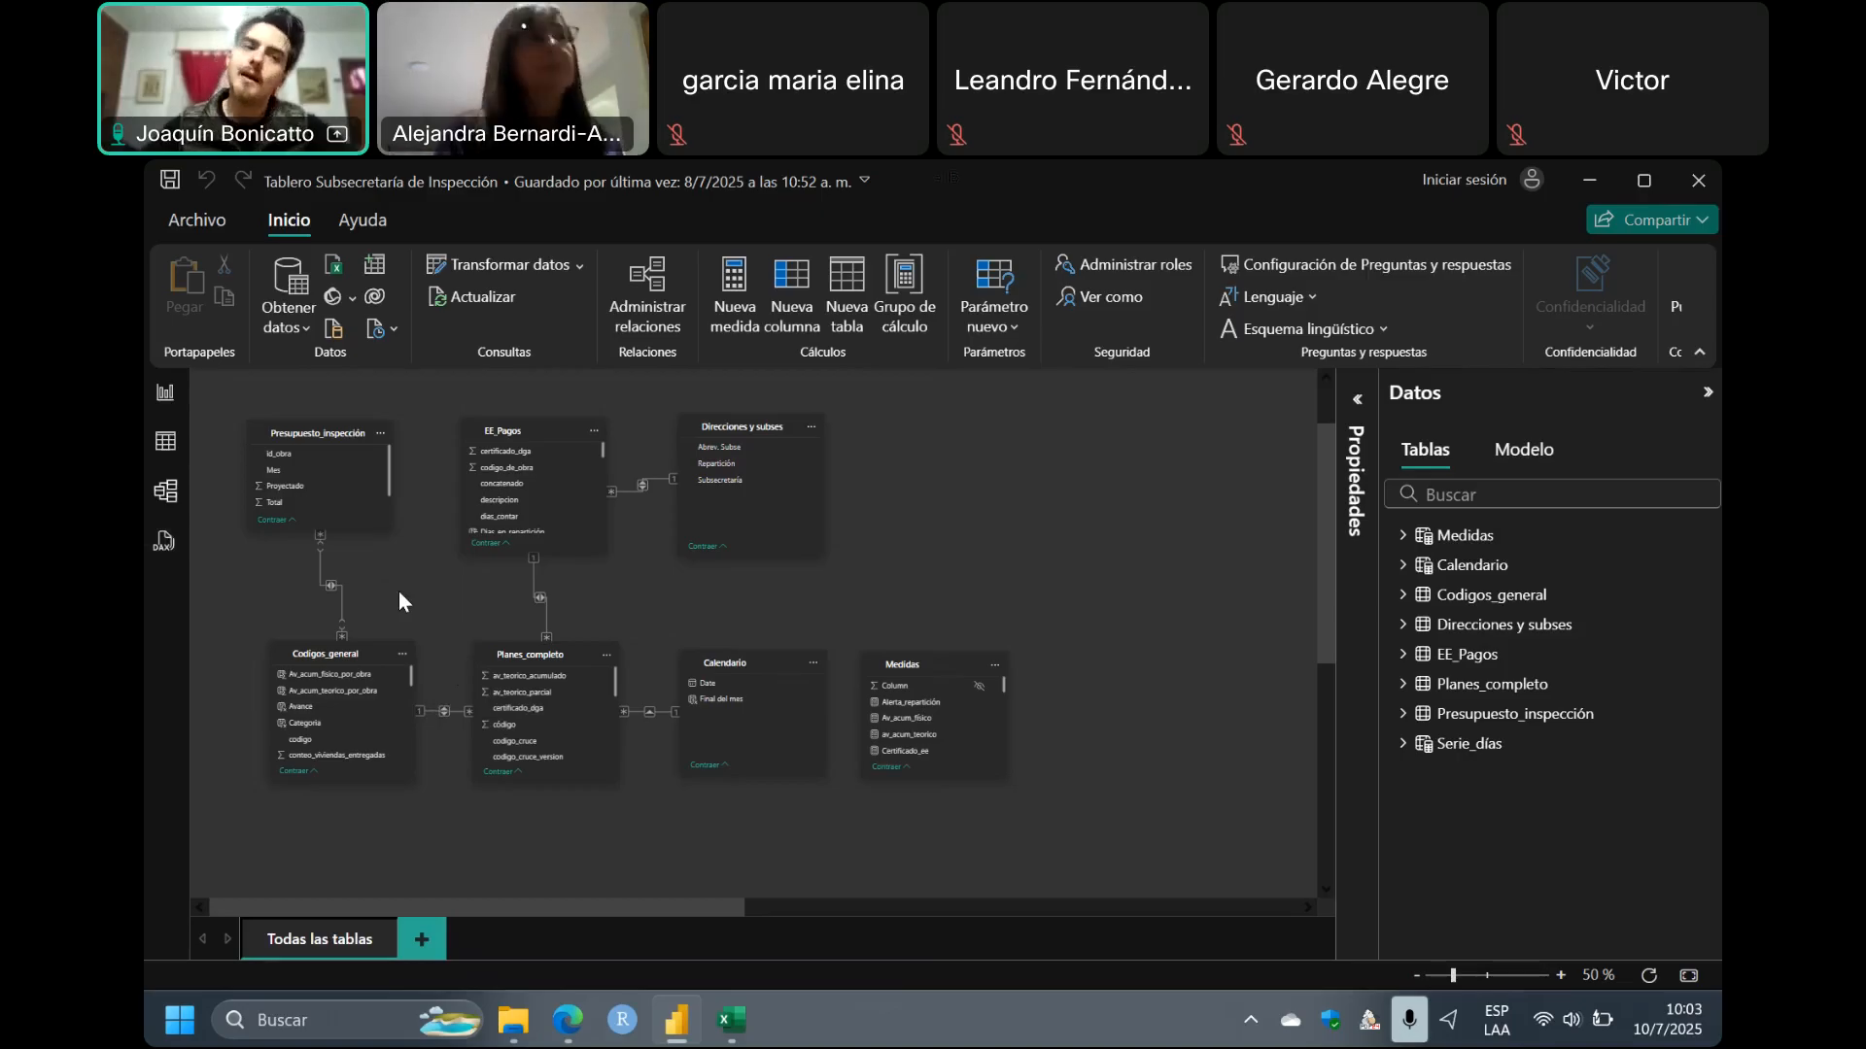
Step: Check cardinality and cross-filter direction of the Codigos_general, EE_Pagos, Calendario and Direcciones relationships
click(451, 710)
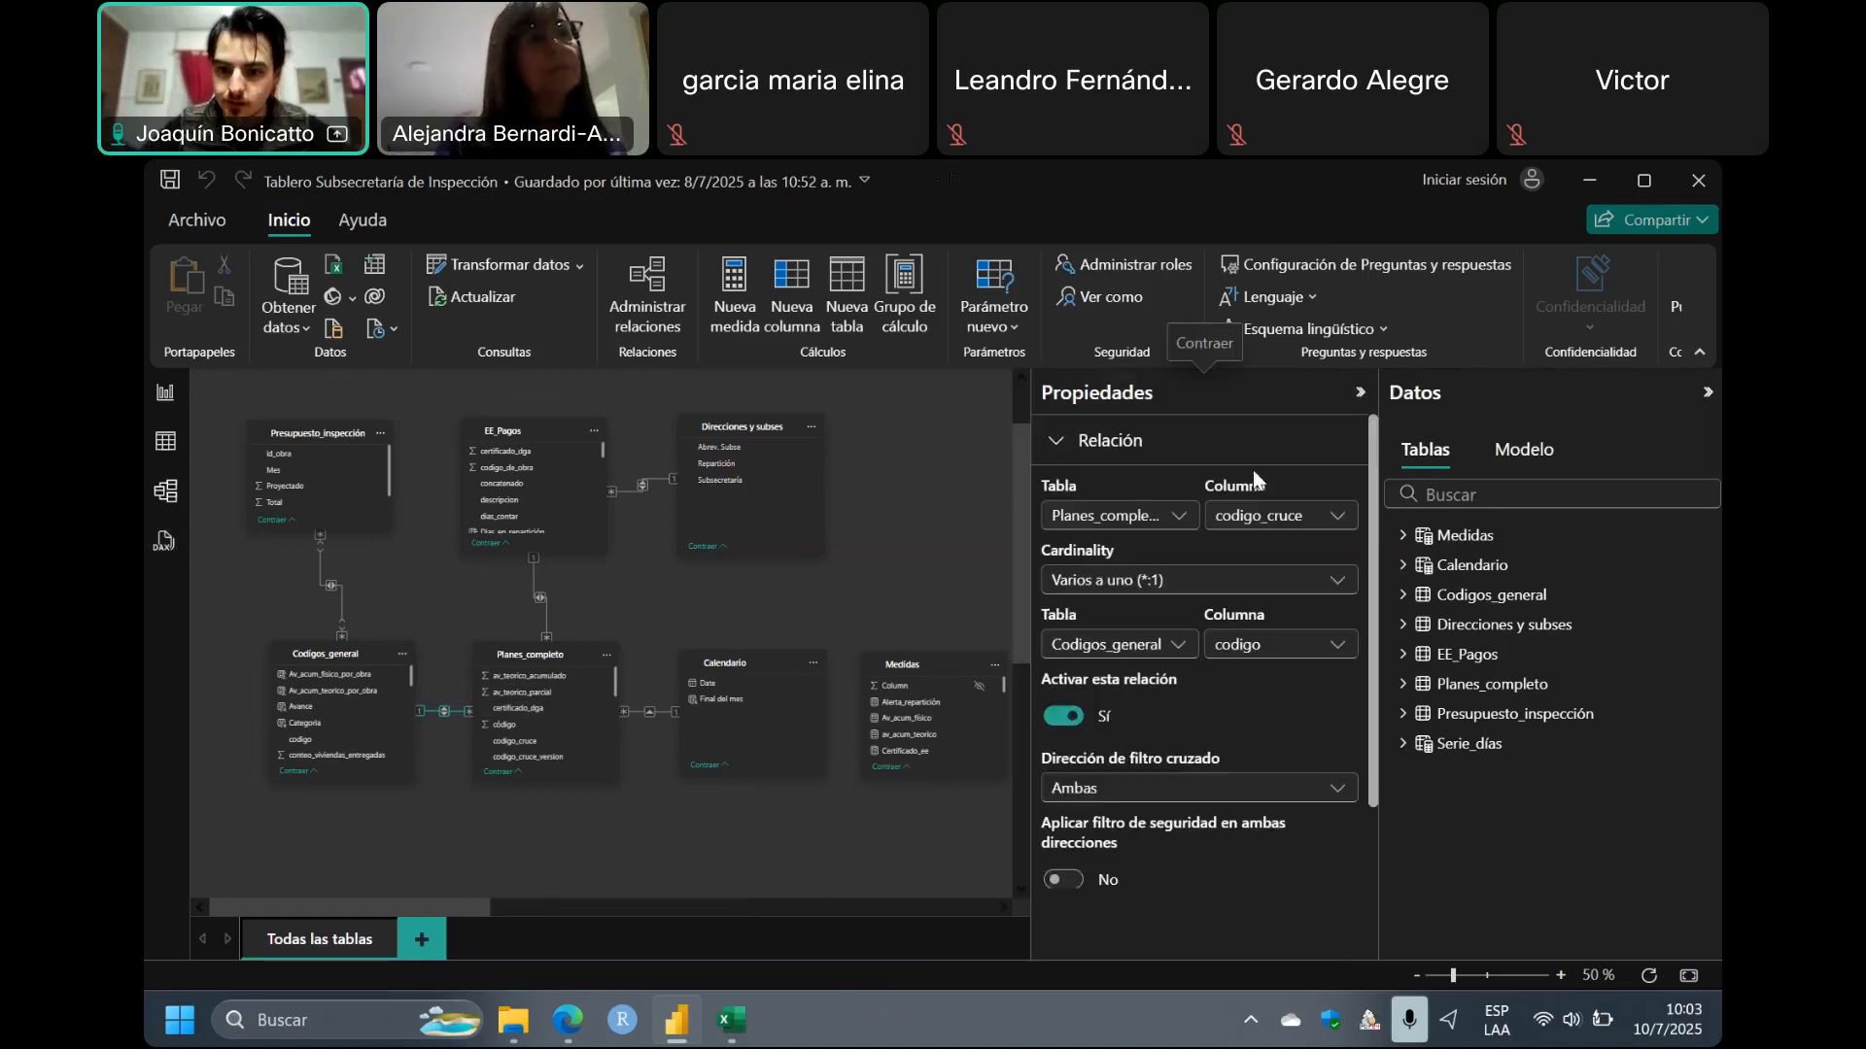
click(341, 604)
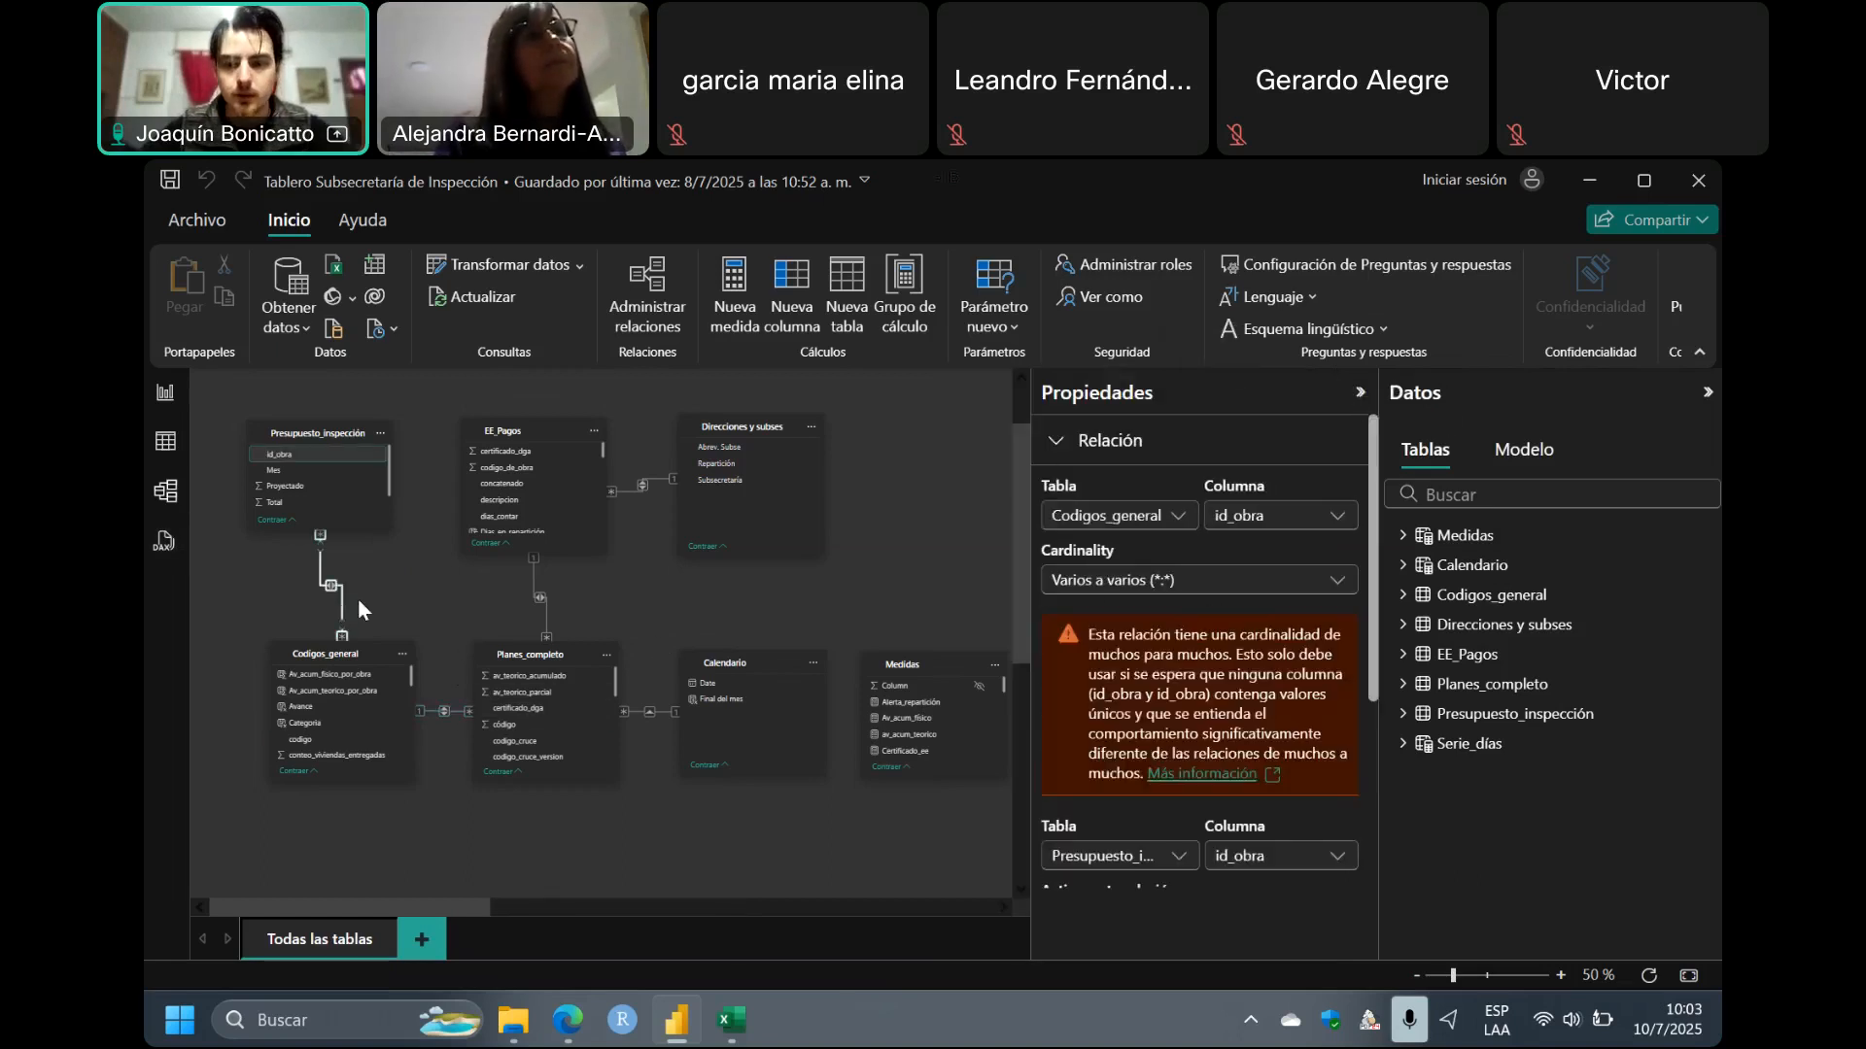
click(546, 622)
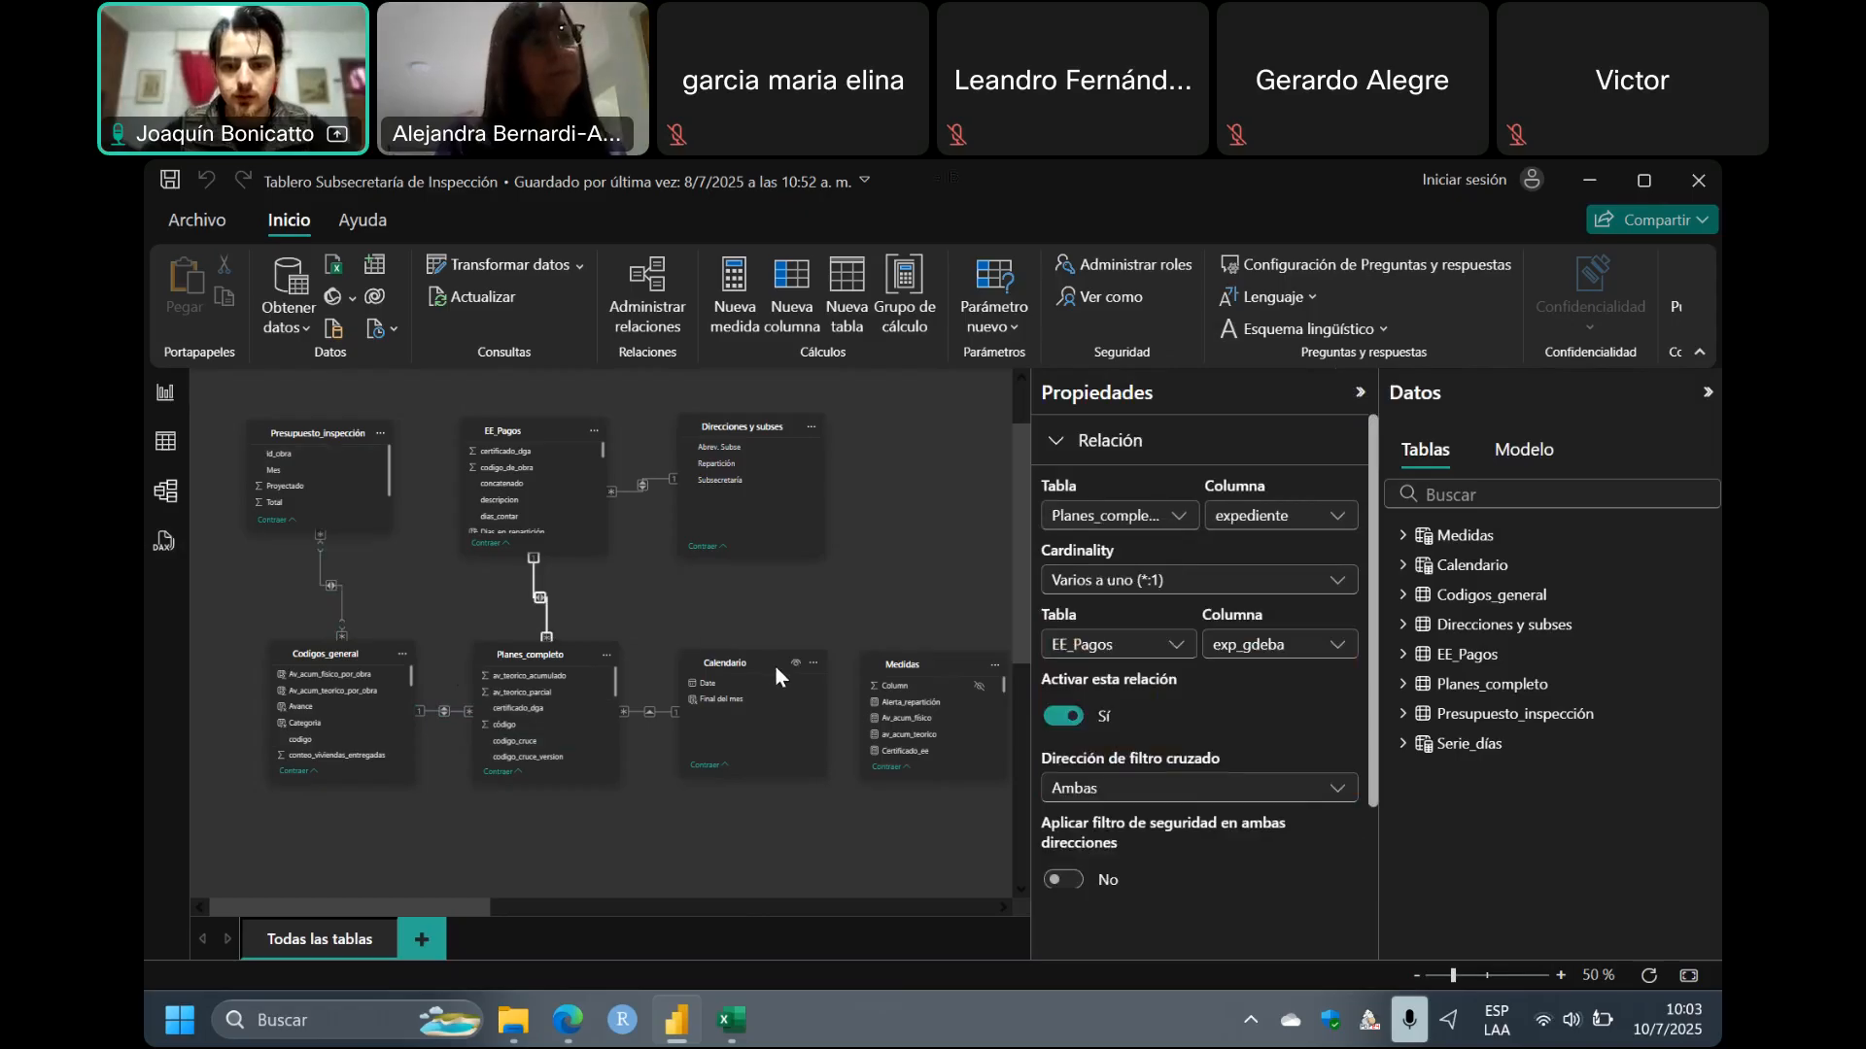
click(647, 713)
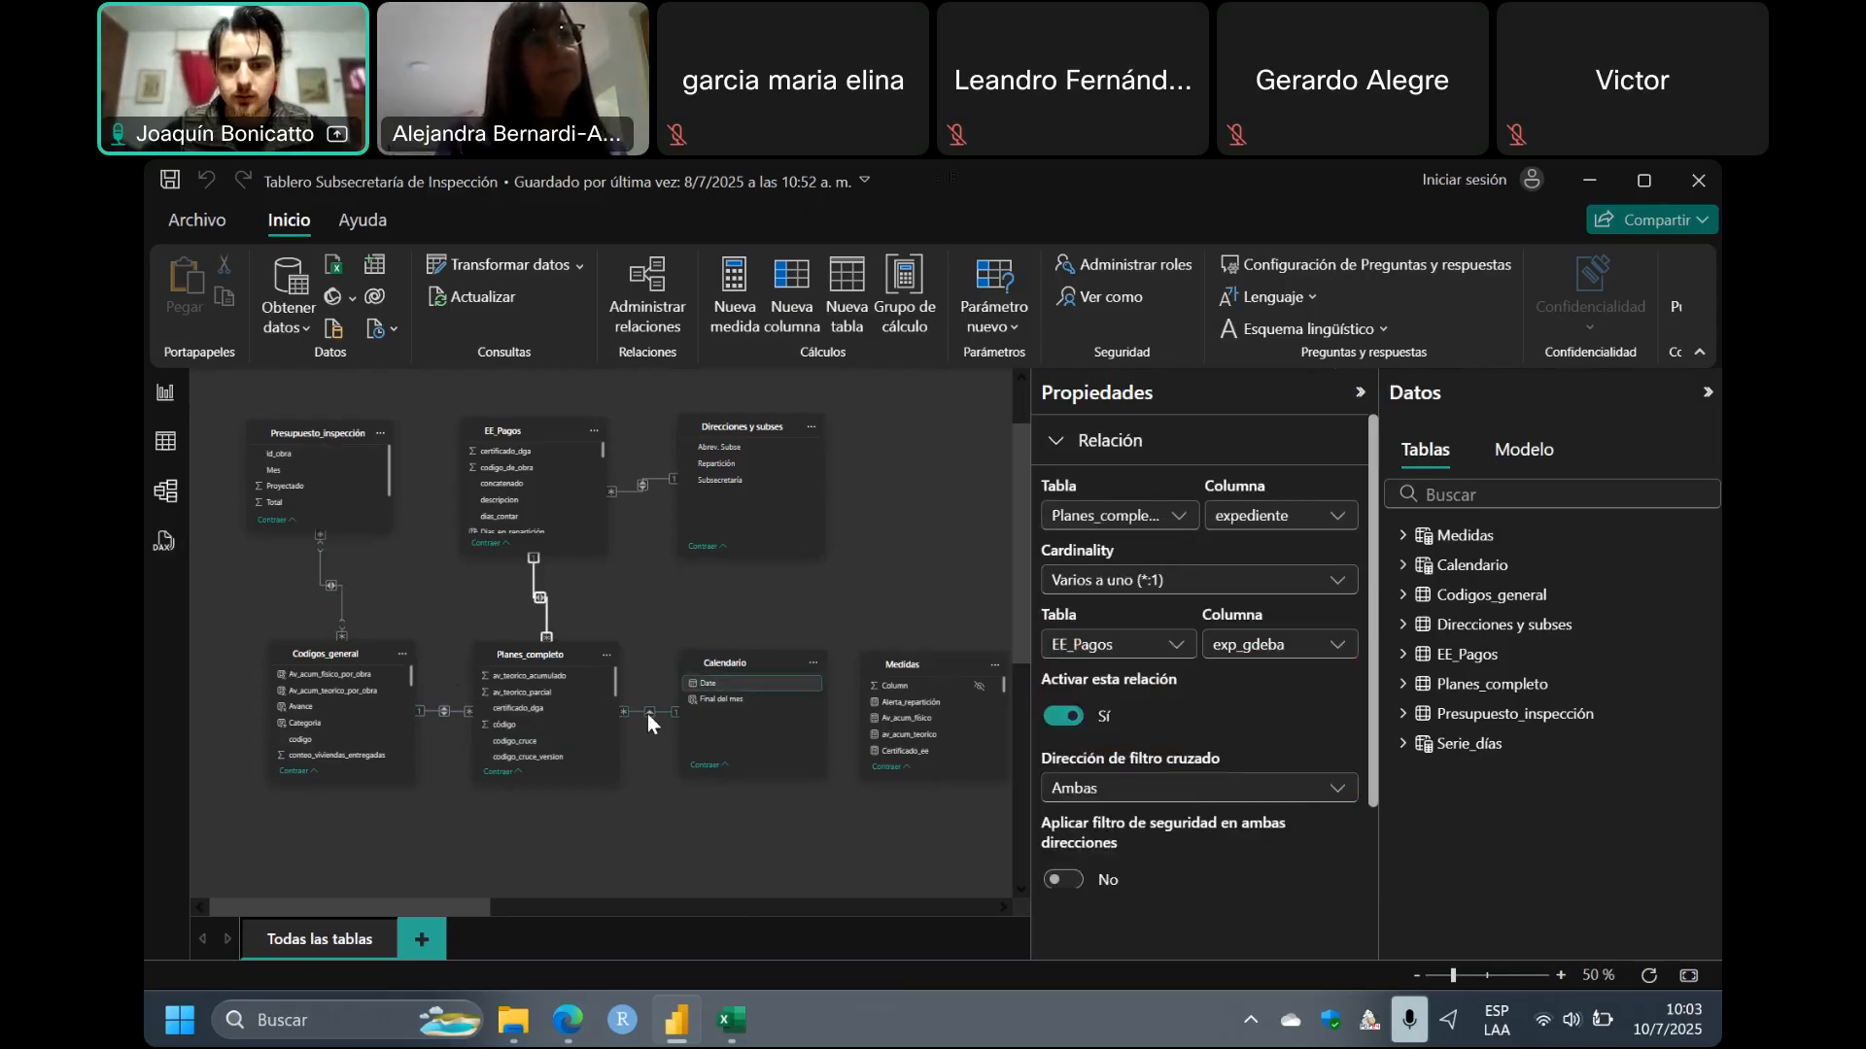
click(650, 481)
click(650, 551)
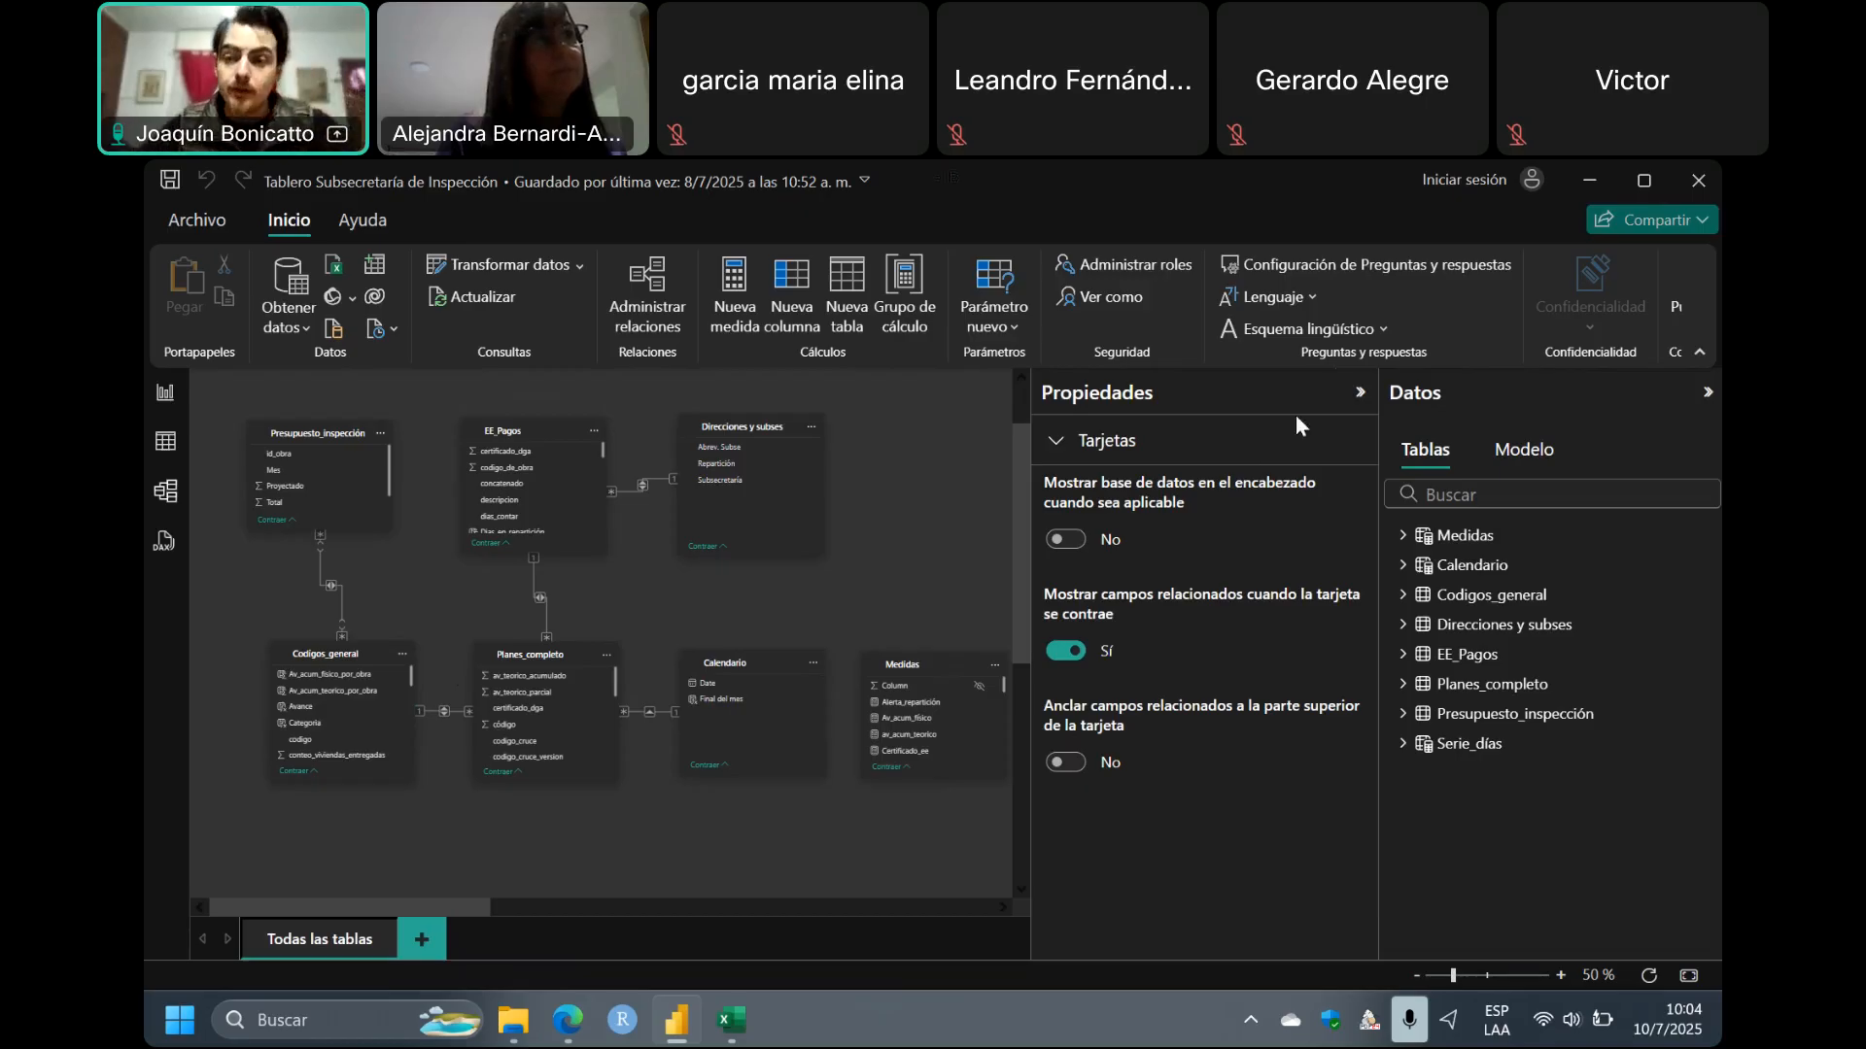
Step: Collapse the Propiedades pane to give the Planes_completo-centred diagram more width
click(1361, 392)
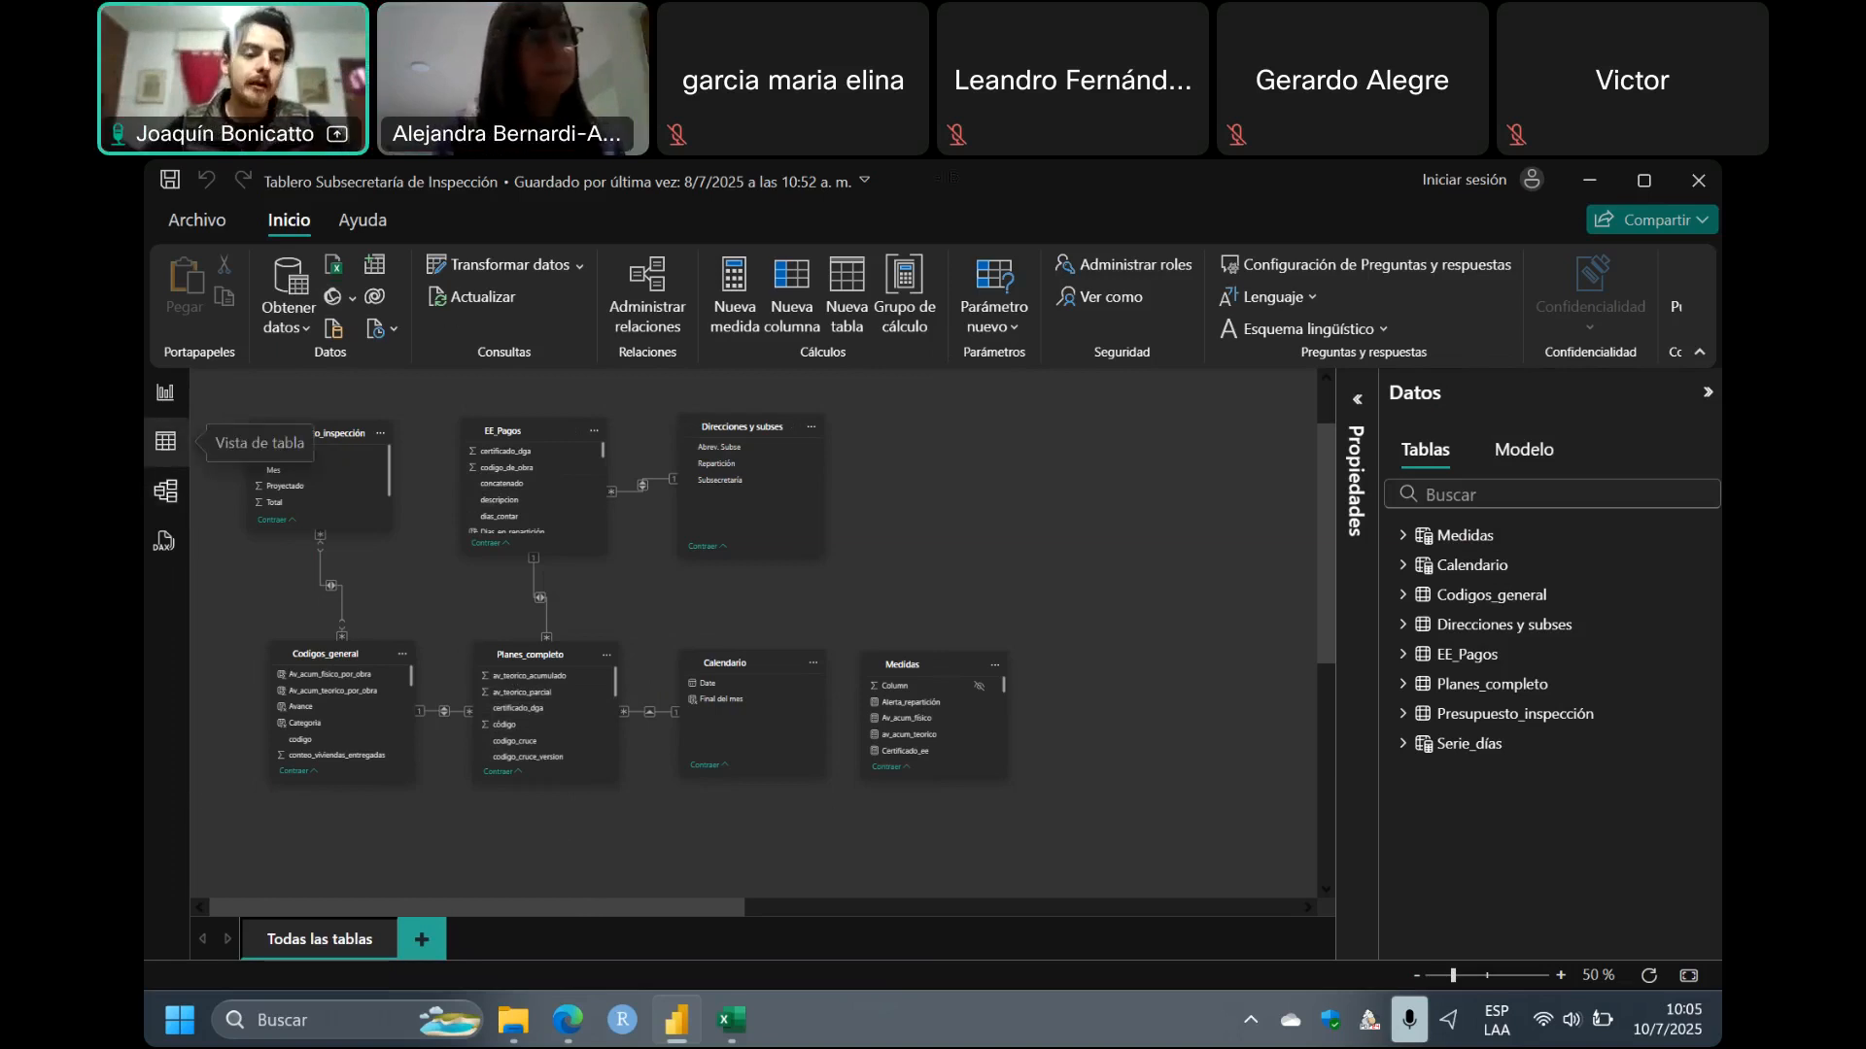
Step: In Report view, reopen the works matrix in Focus mode and scroll through it
click(167, 393)
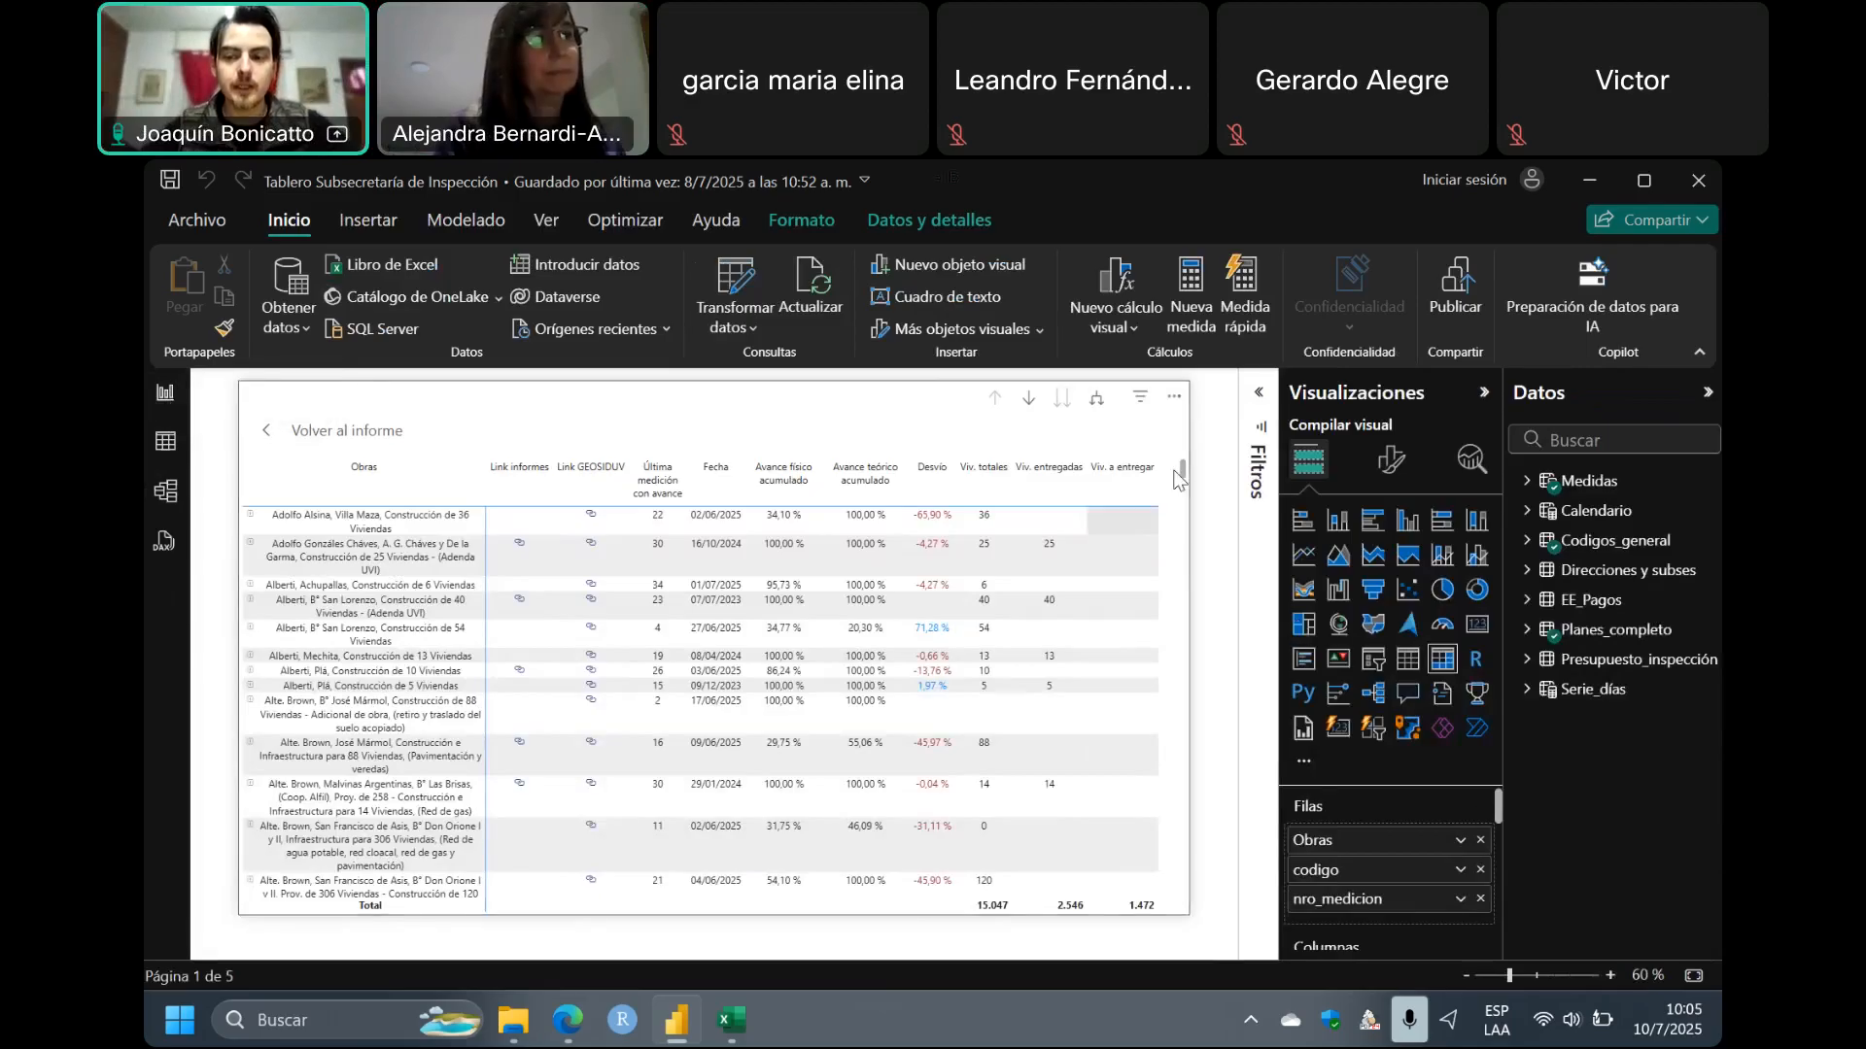
click(266, 437)
click(267, 437)
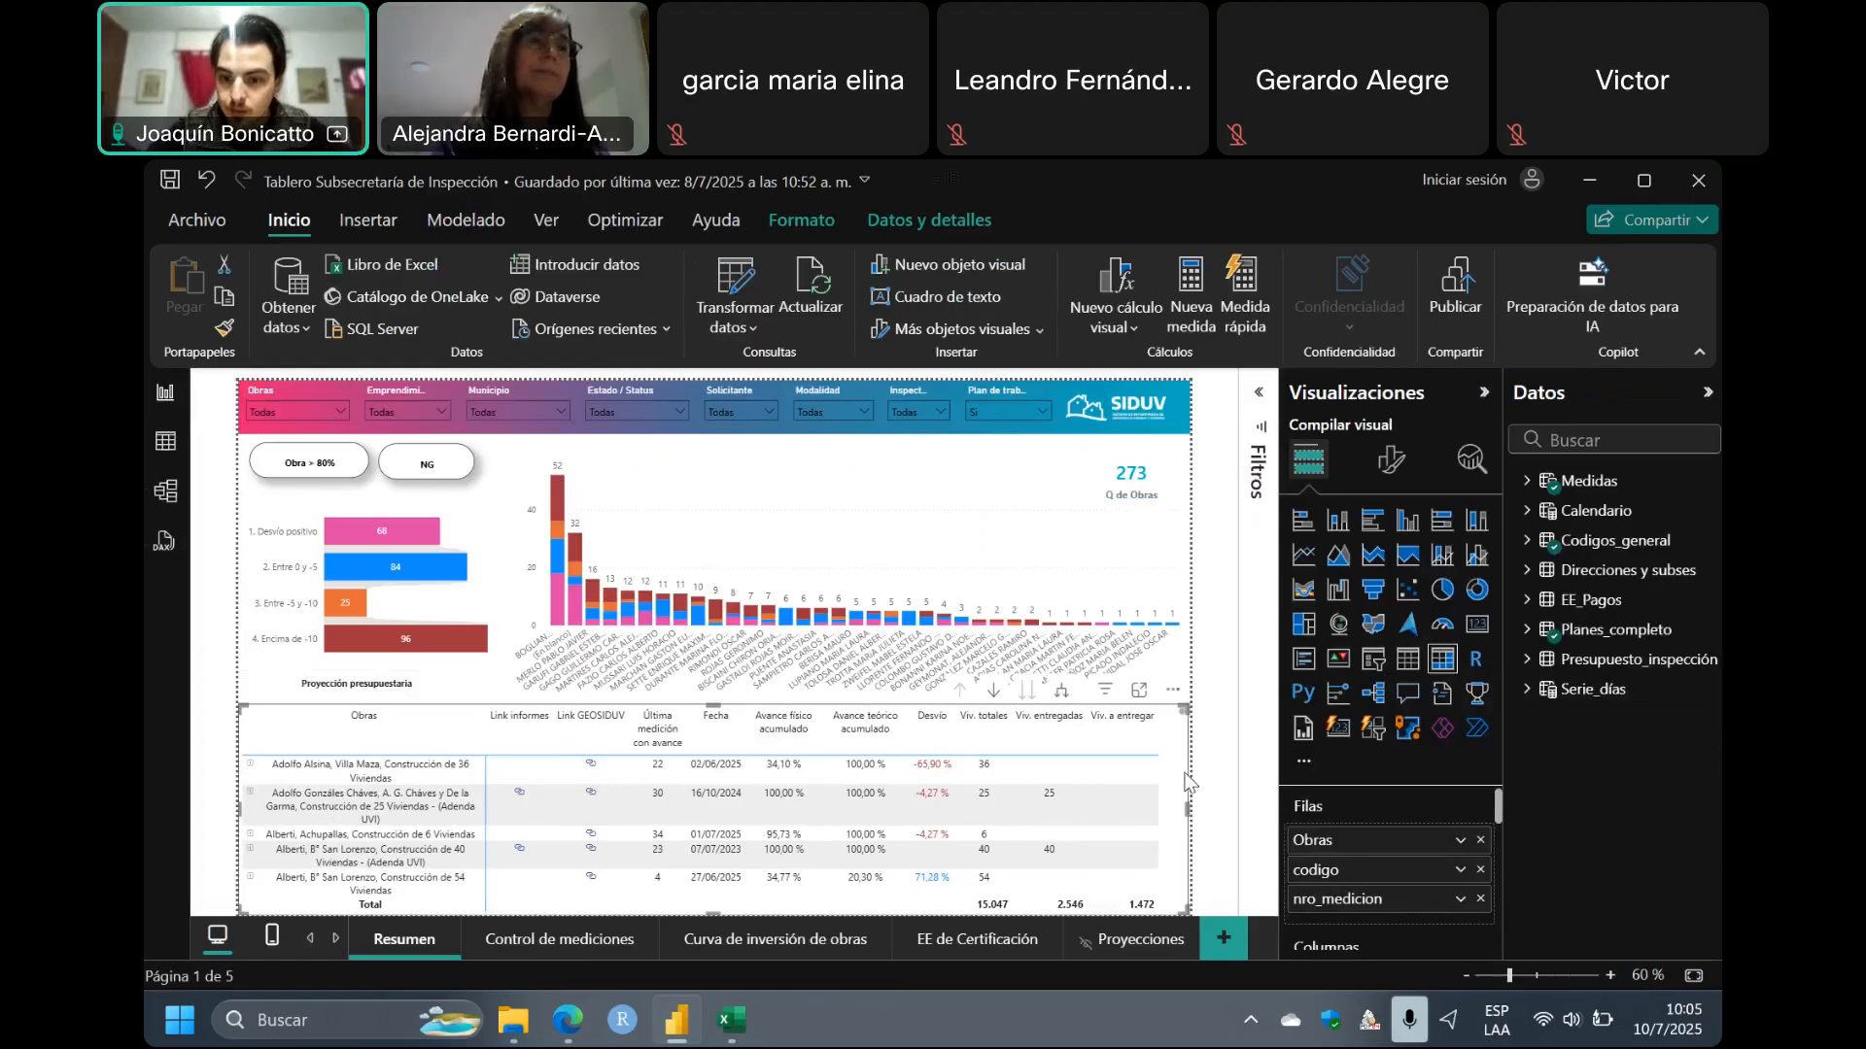
click(1139, 691)
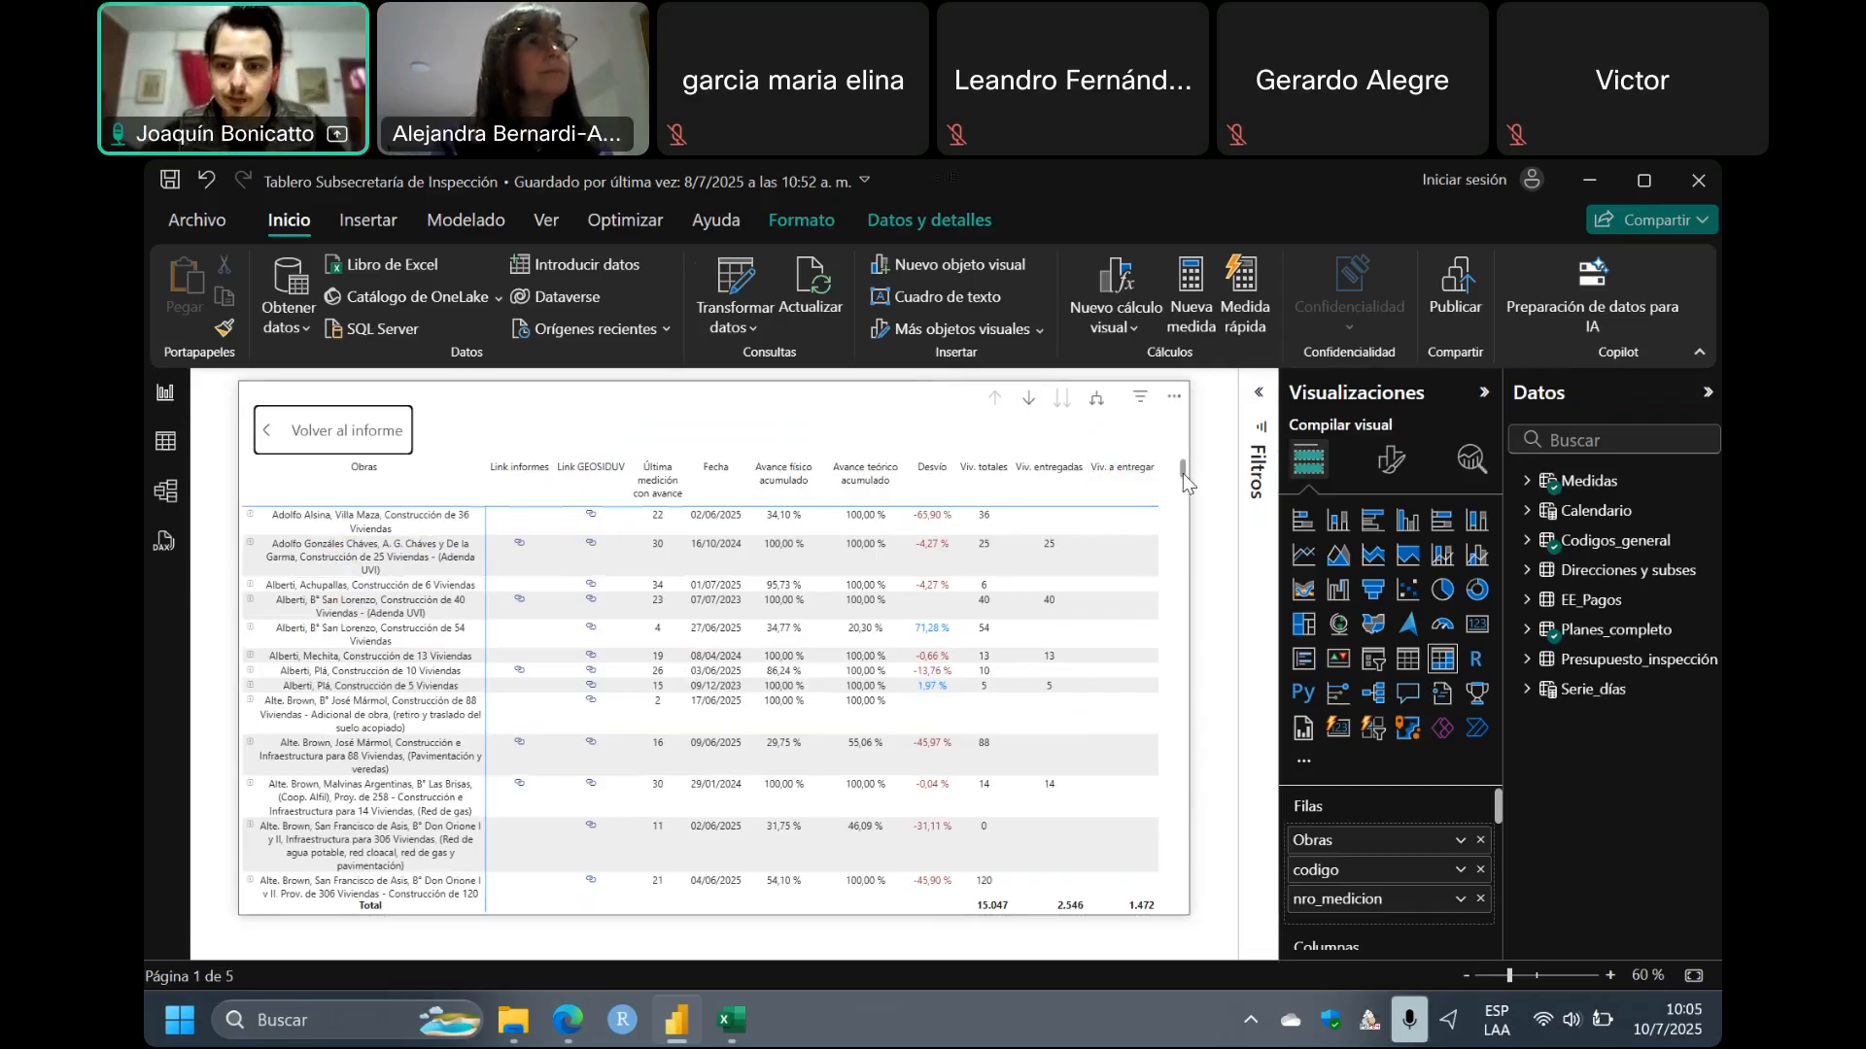
scroll(719, 603, down, 5)
scroll(766, 653, up, 5)
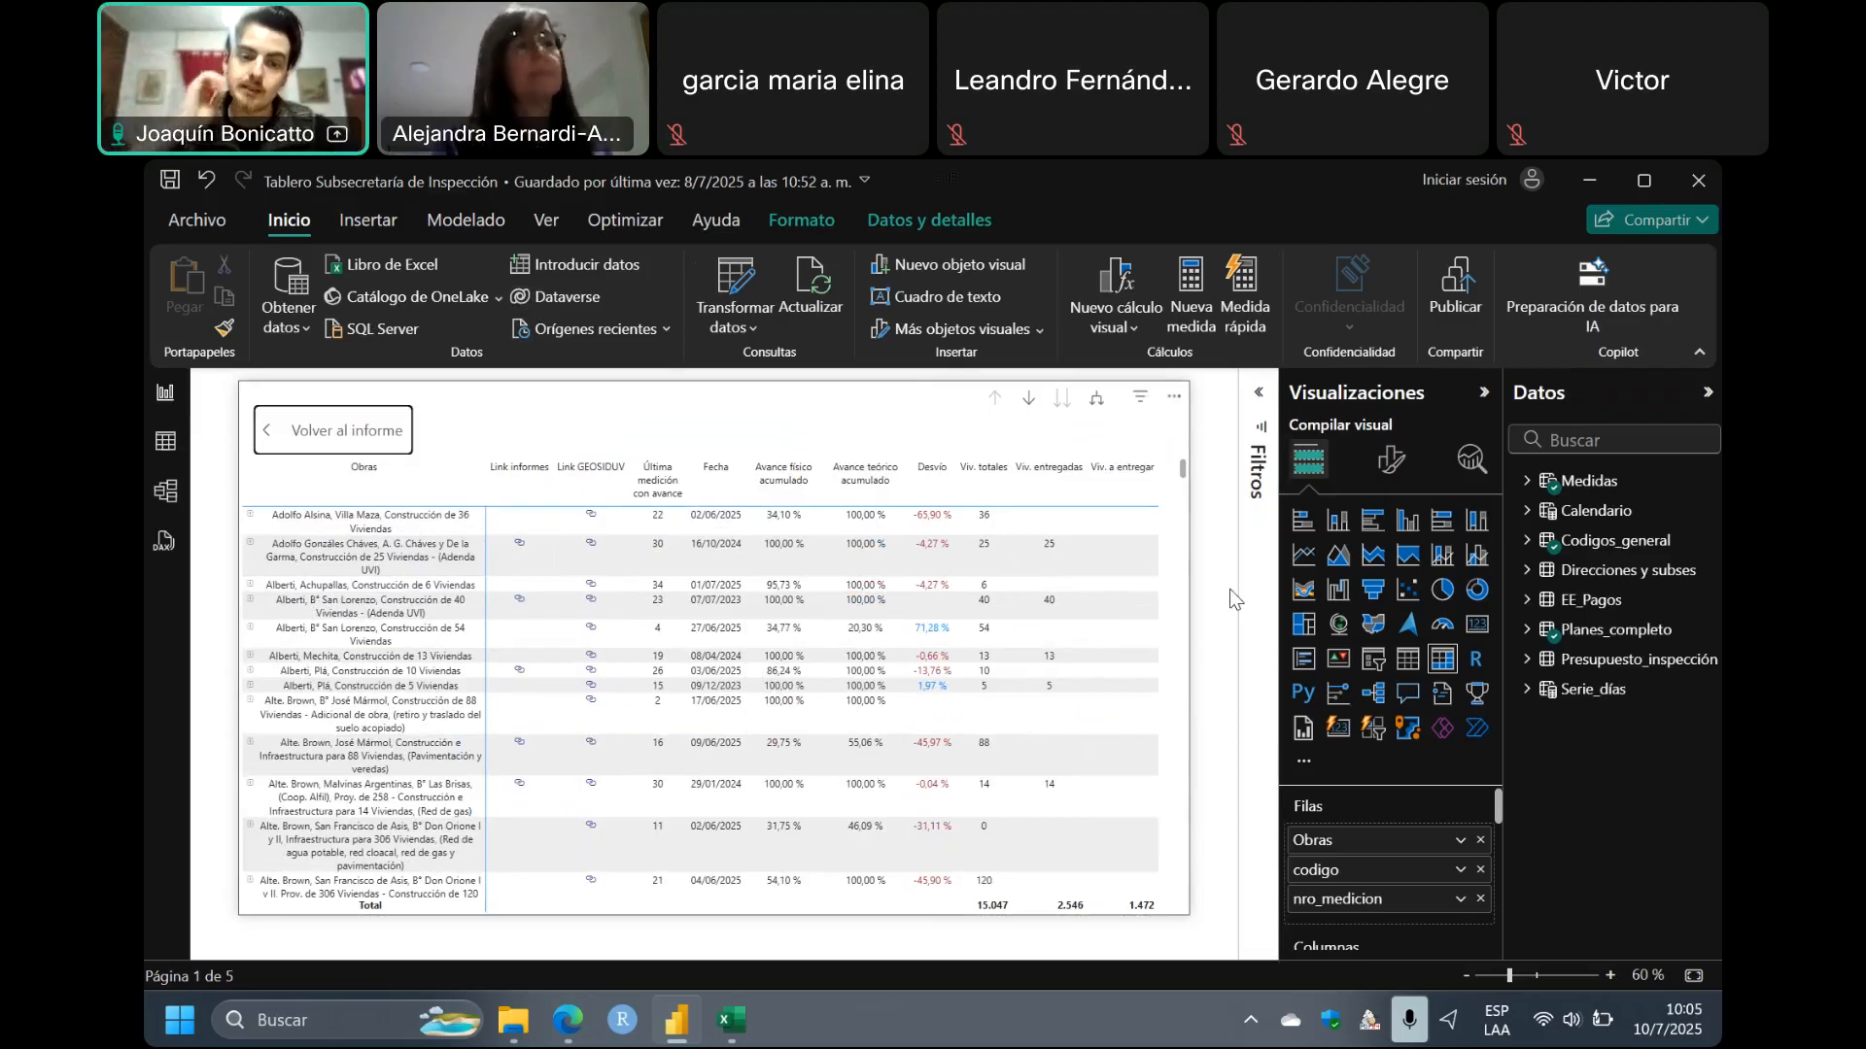
Step: Expand the Adolfo Alsina row and its 17001547 code row, then collapse both again
click(249, 516)
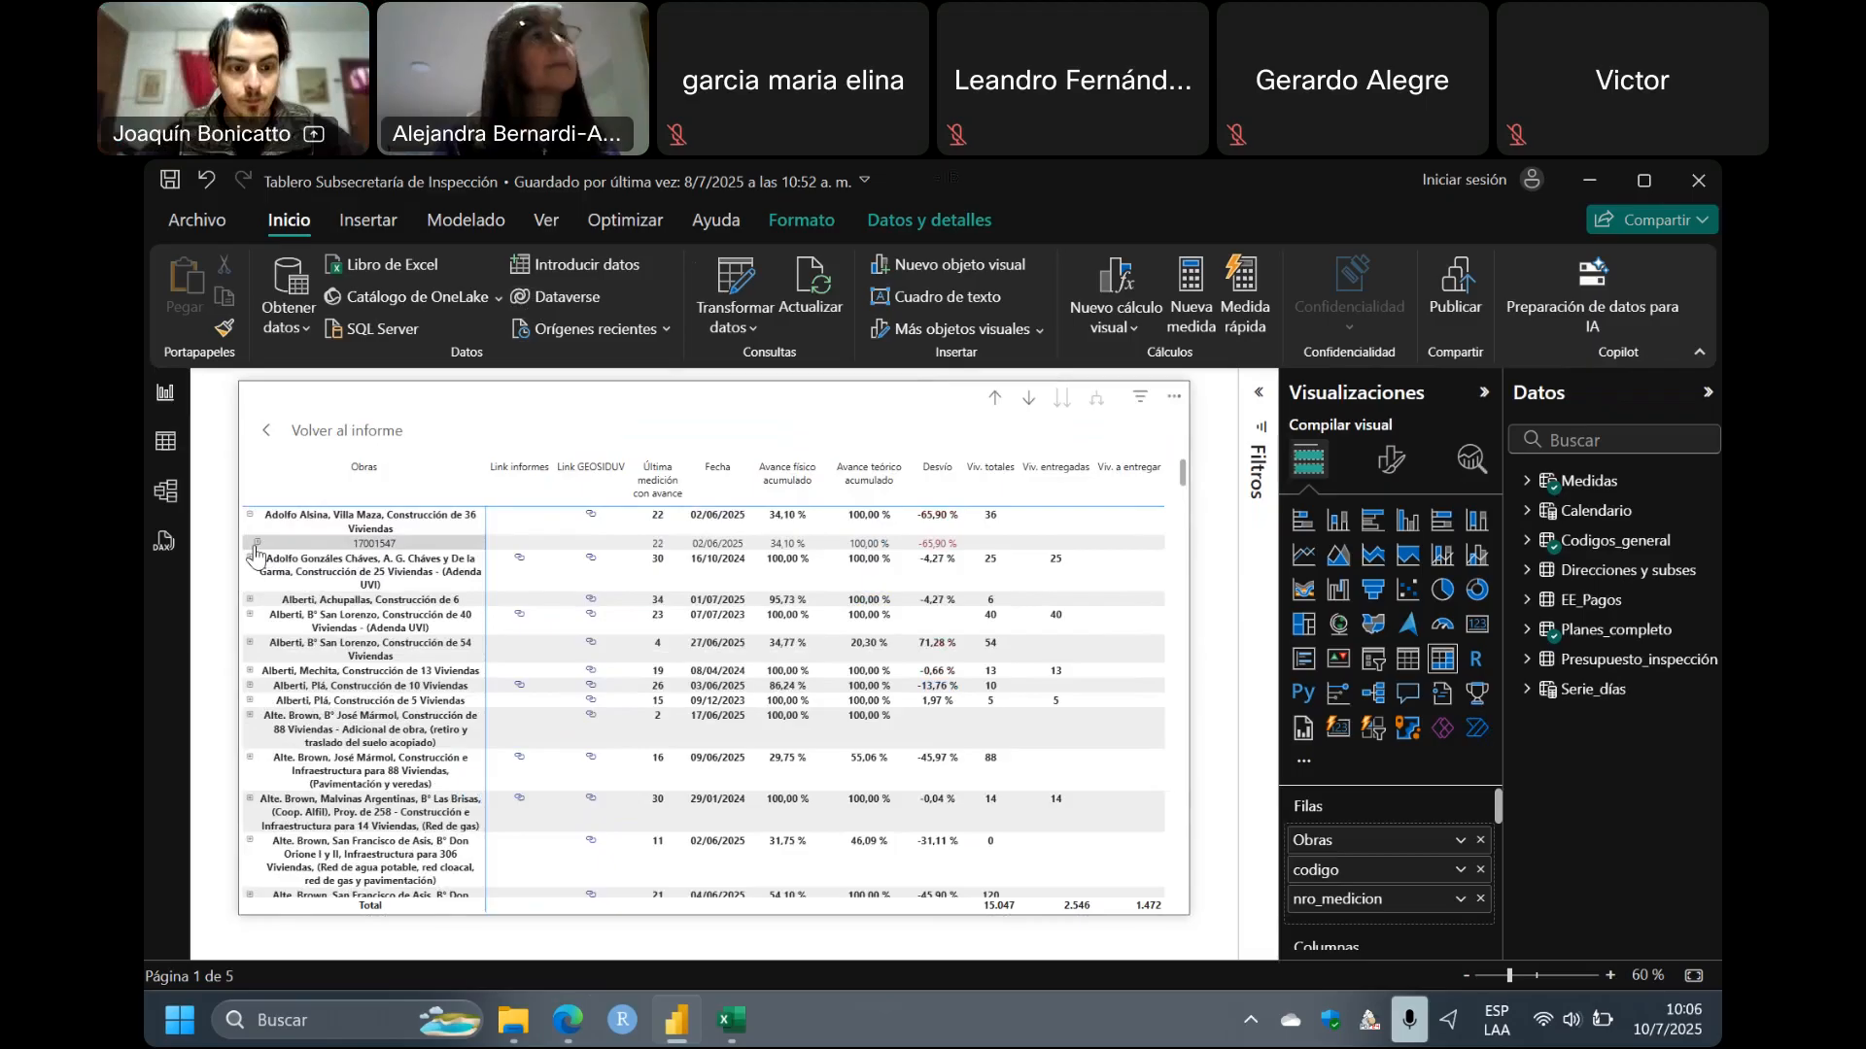
click(255, 546)
click(256, 544)
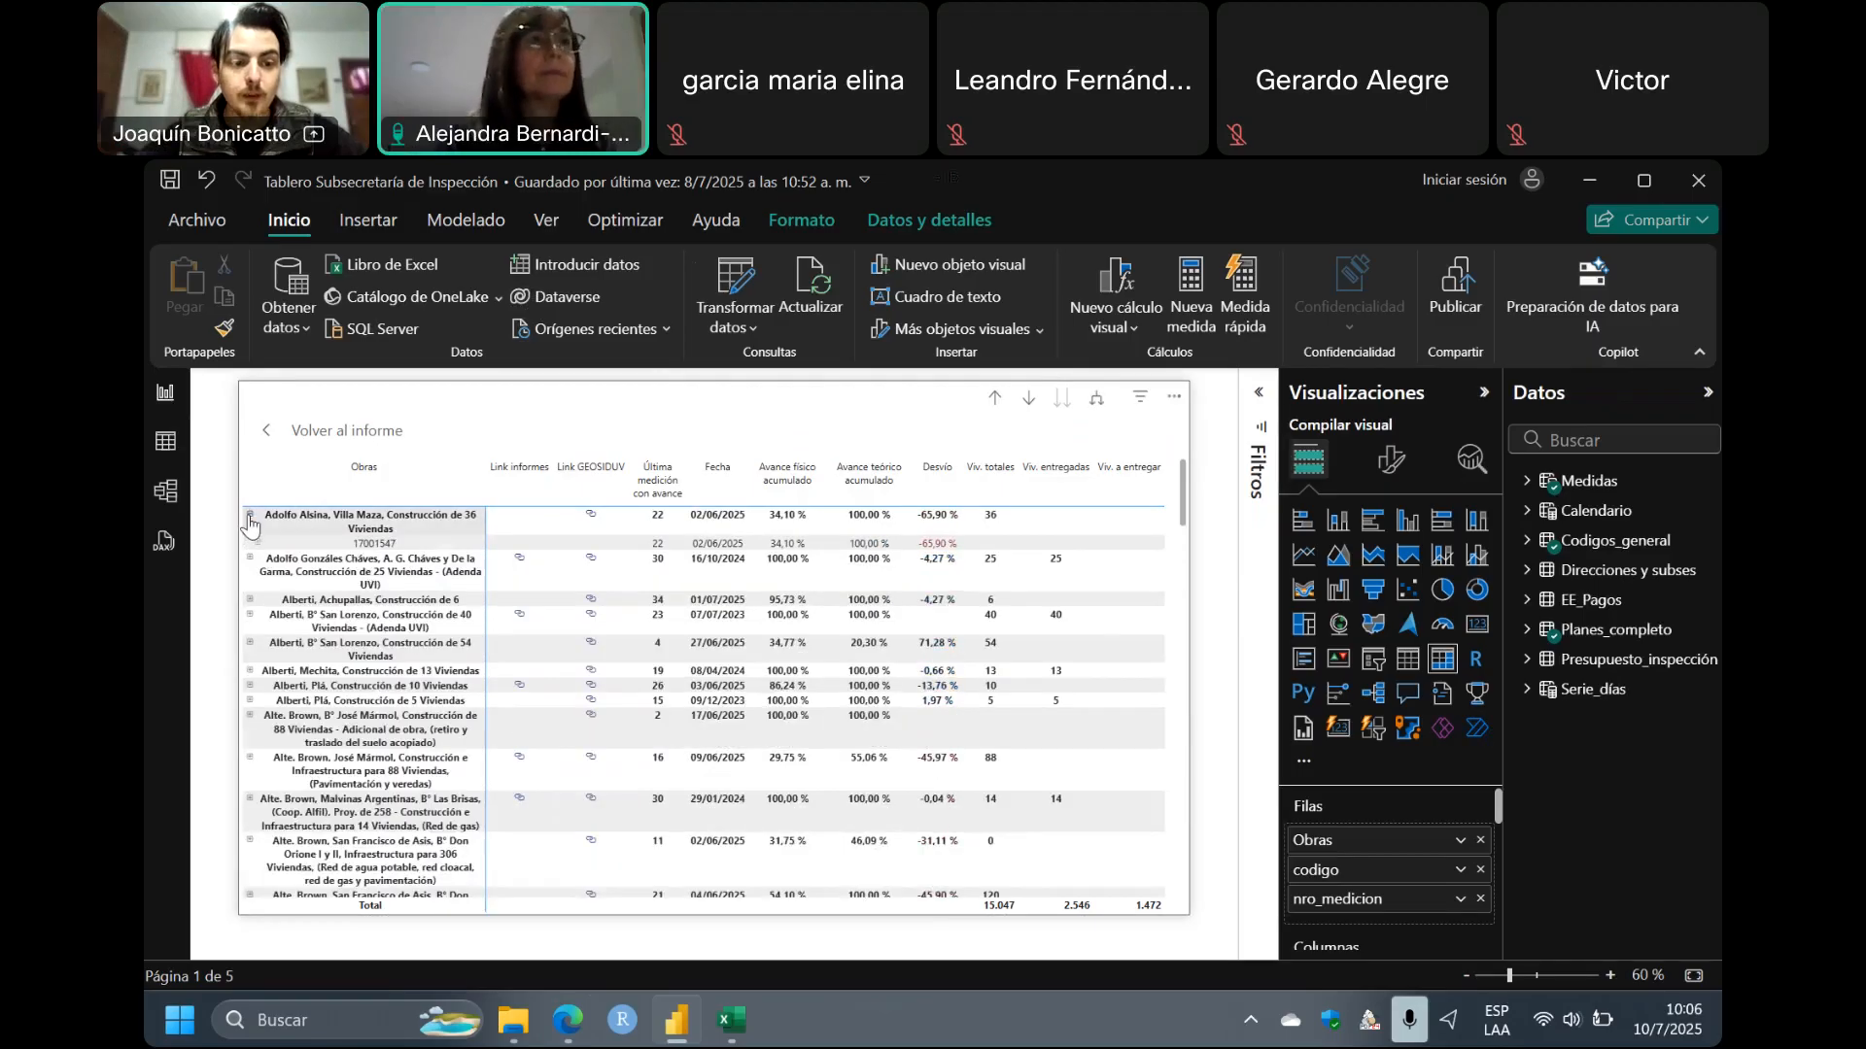
click(250, 517)
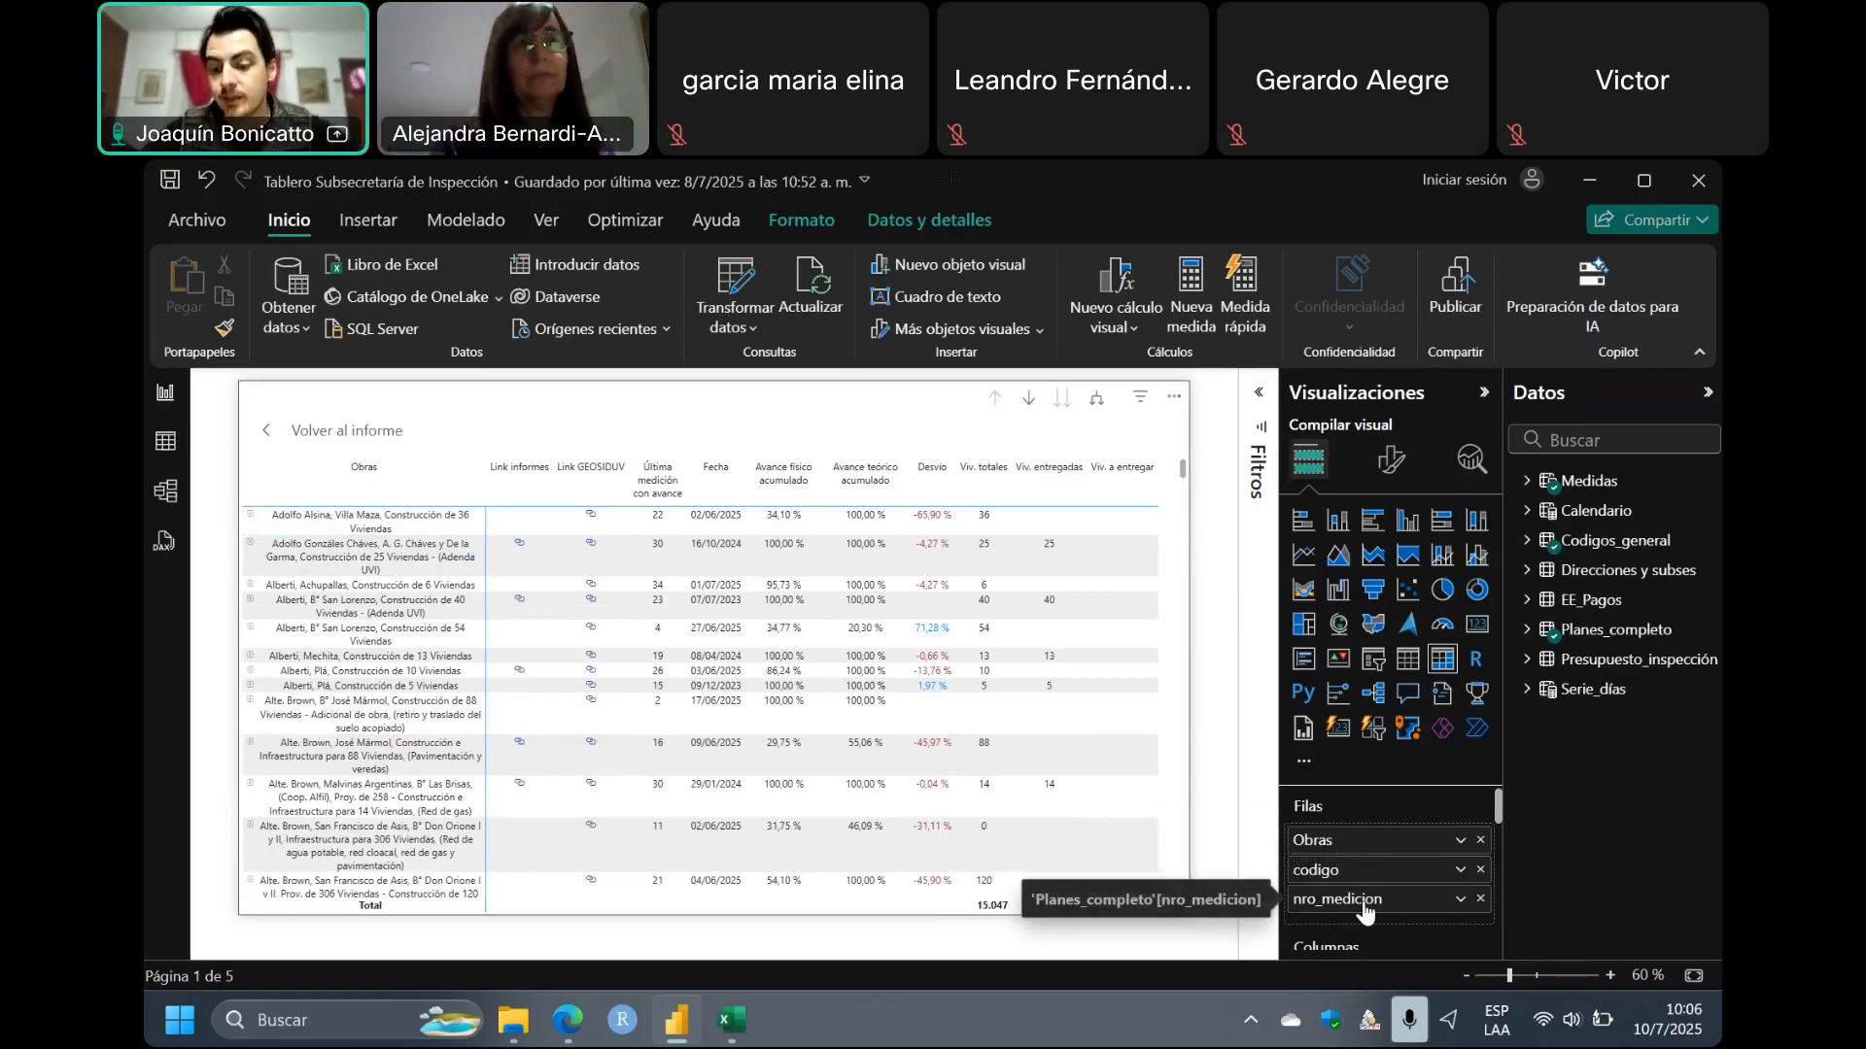
Step: Review the matrix's Filas and Valores field wells, then return to the full Resumen page
scroll(1361, 891, down, 1)
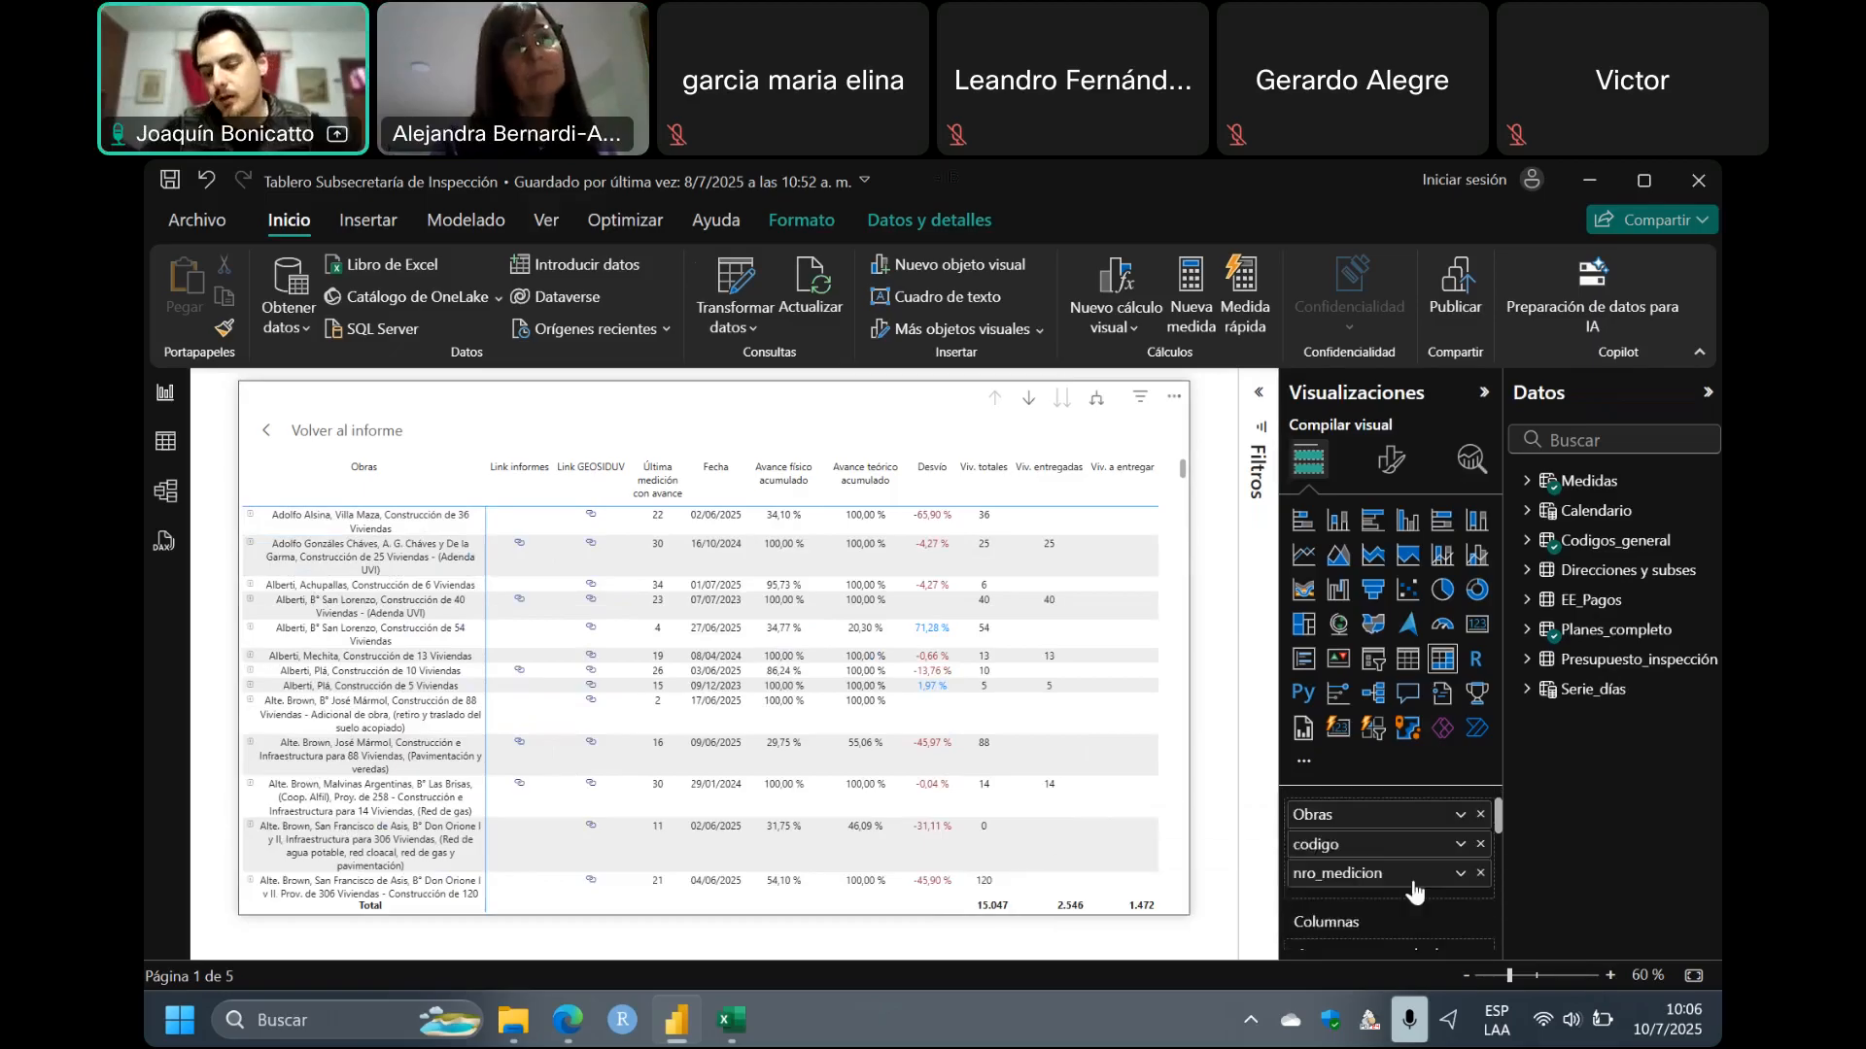
scroll(1404, 914, up, 1)
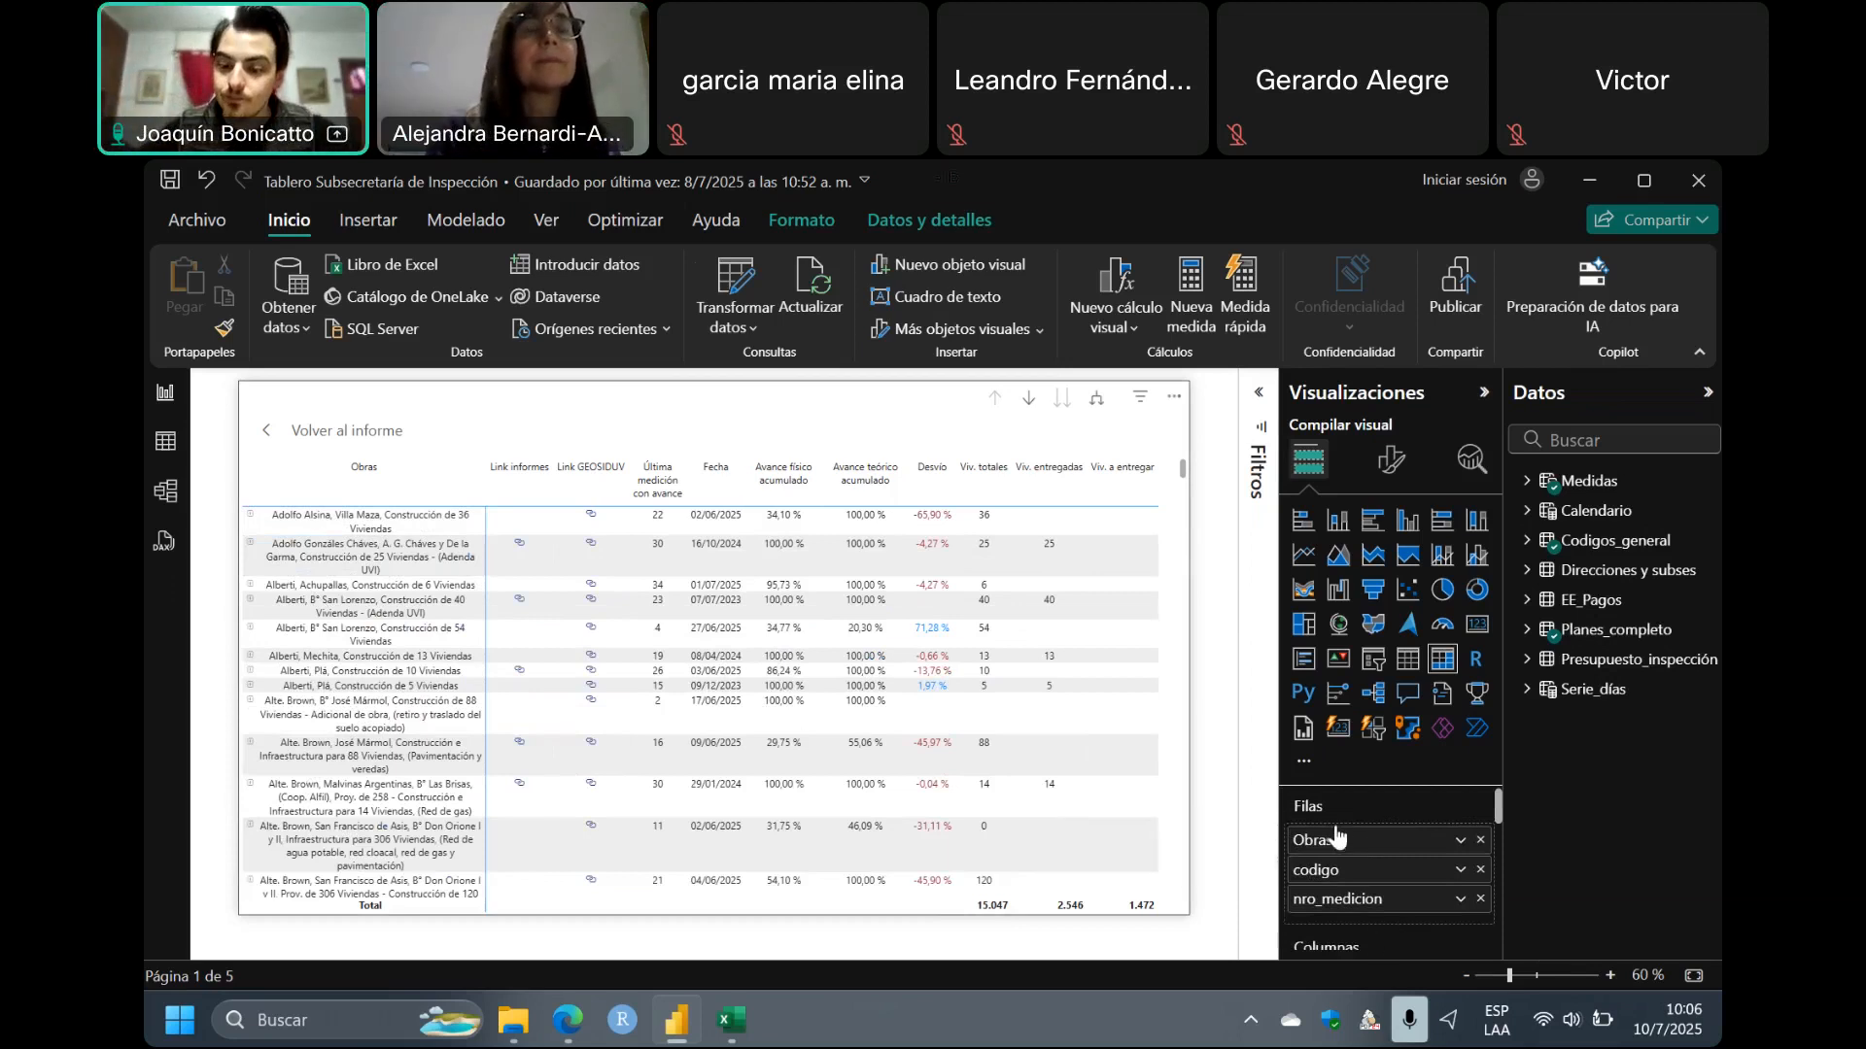
scroll(1327, 799, down, 1)
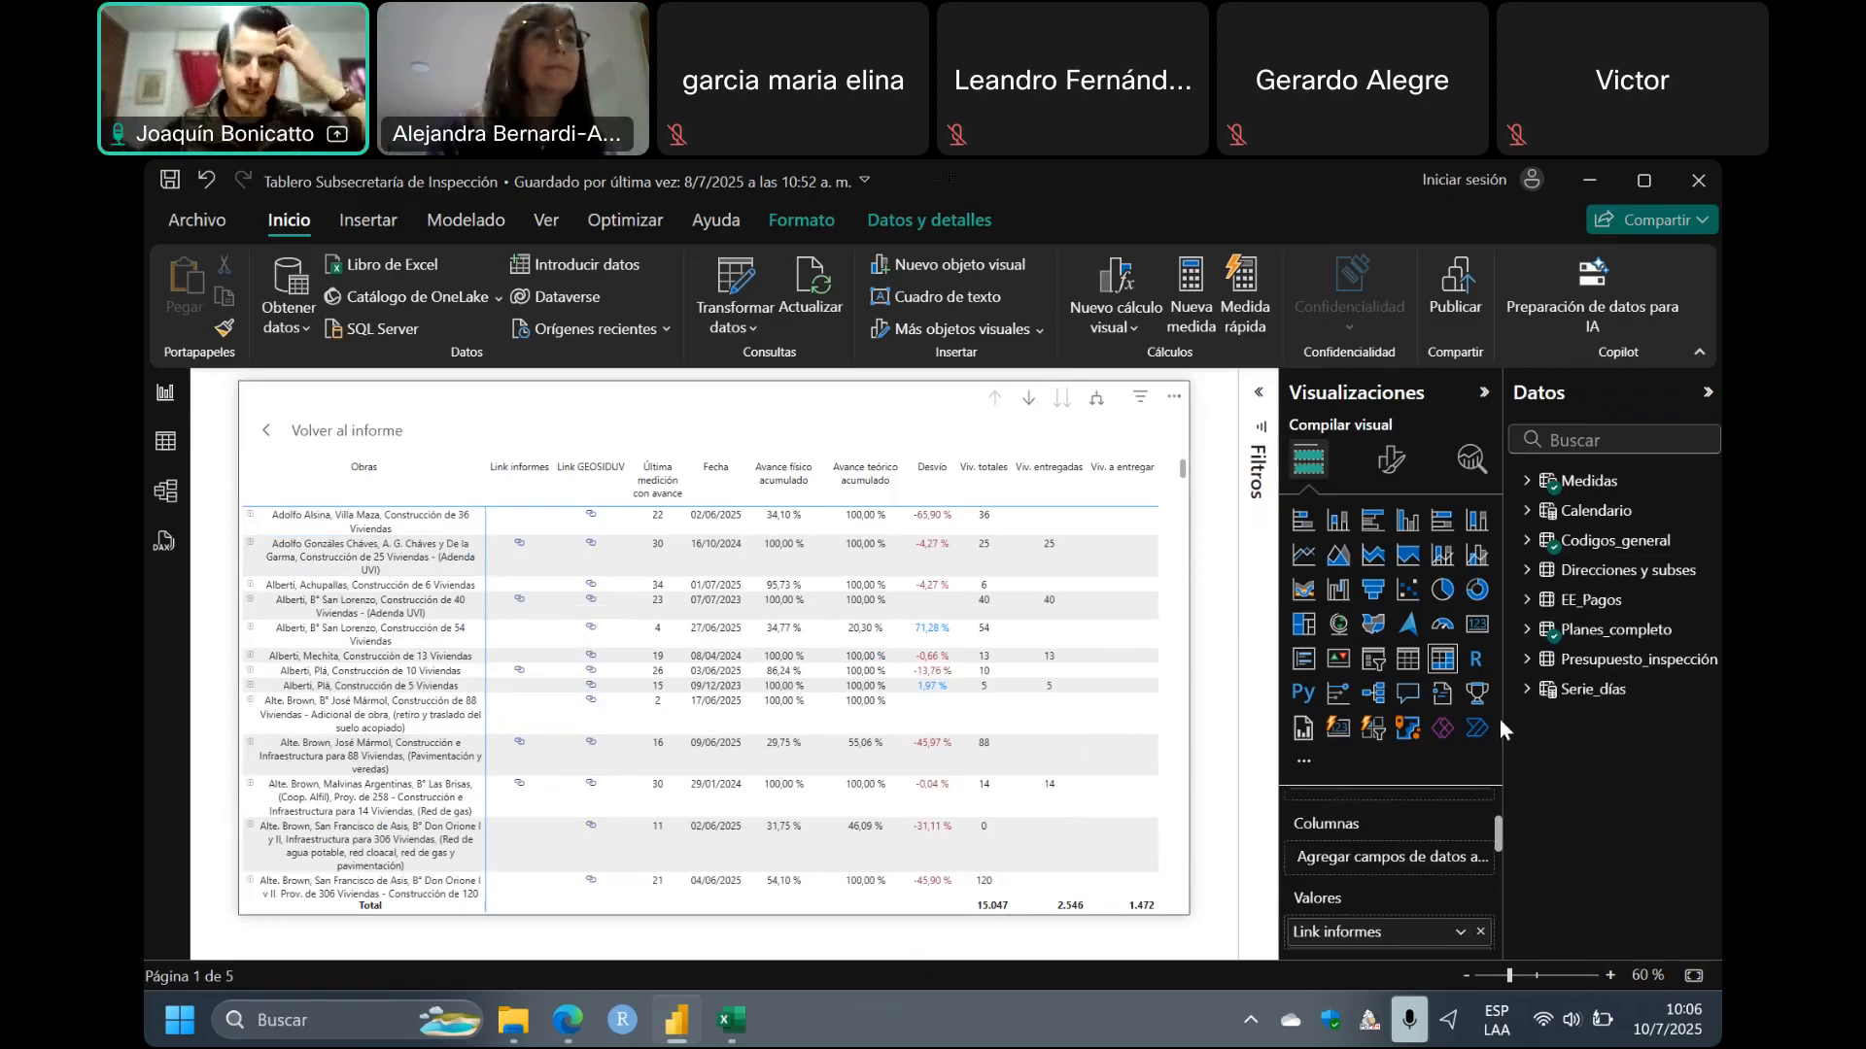
scroll(1322, 860, down, 5)
scroll(1324, 855, up, 3)
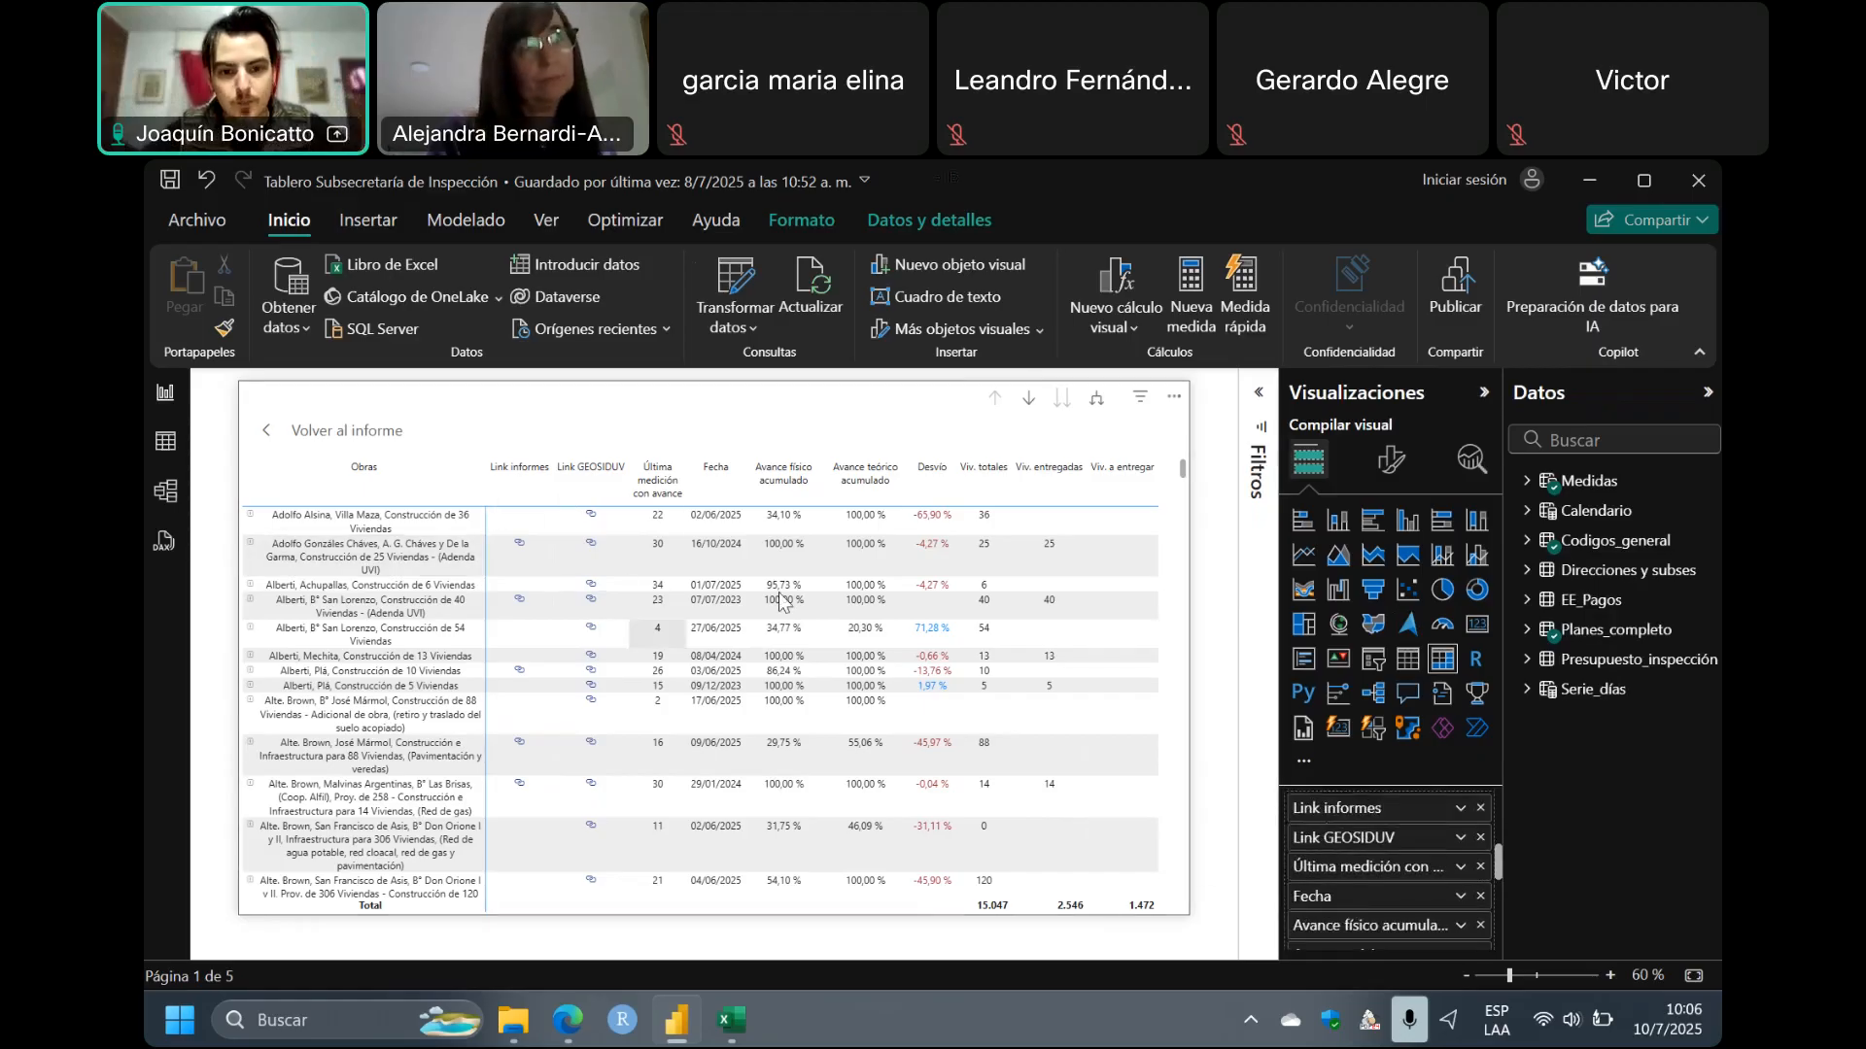
scroll(1424, 919, up, 2)
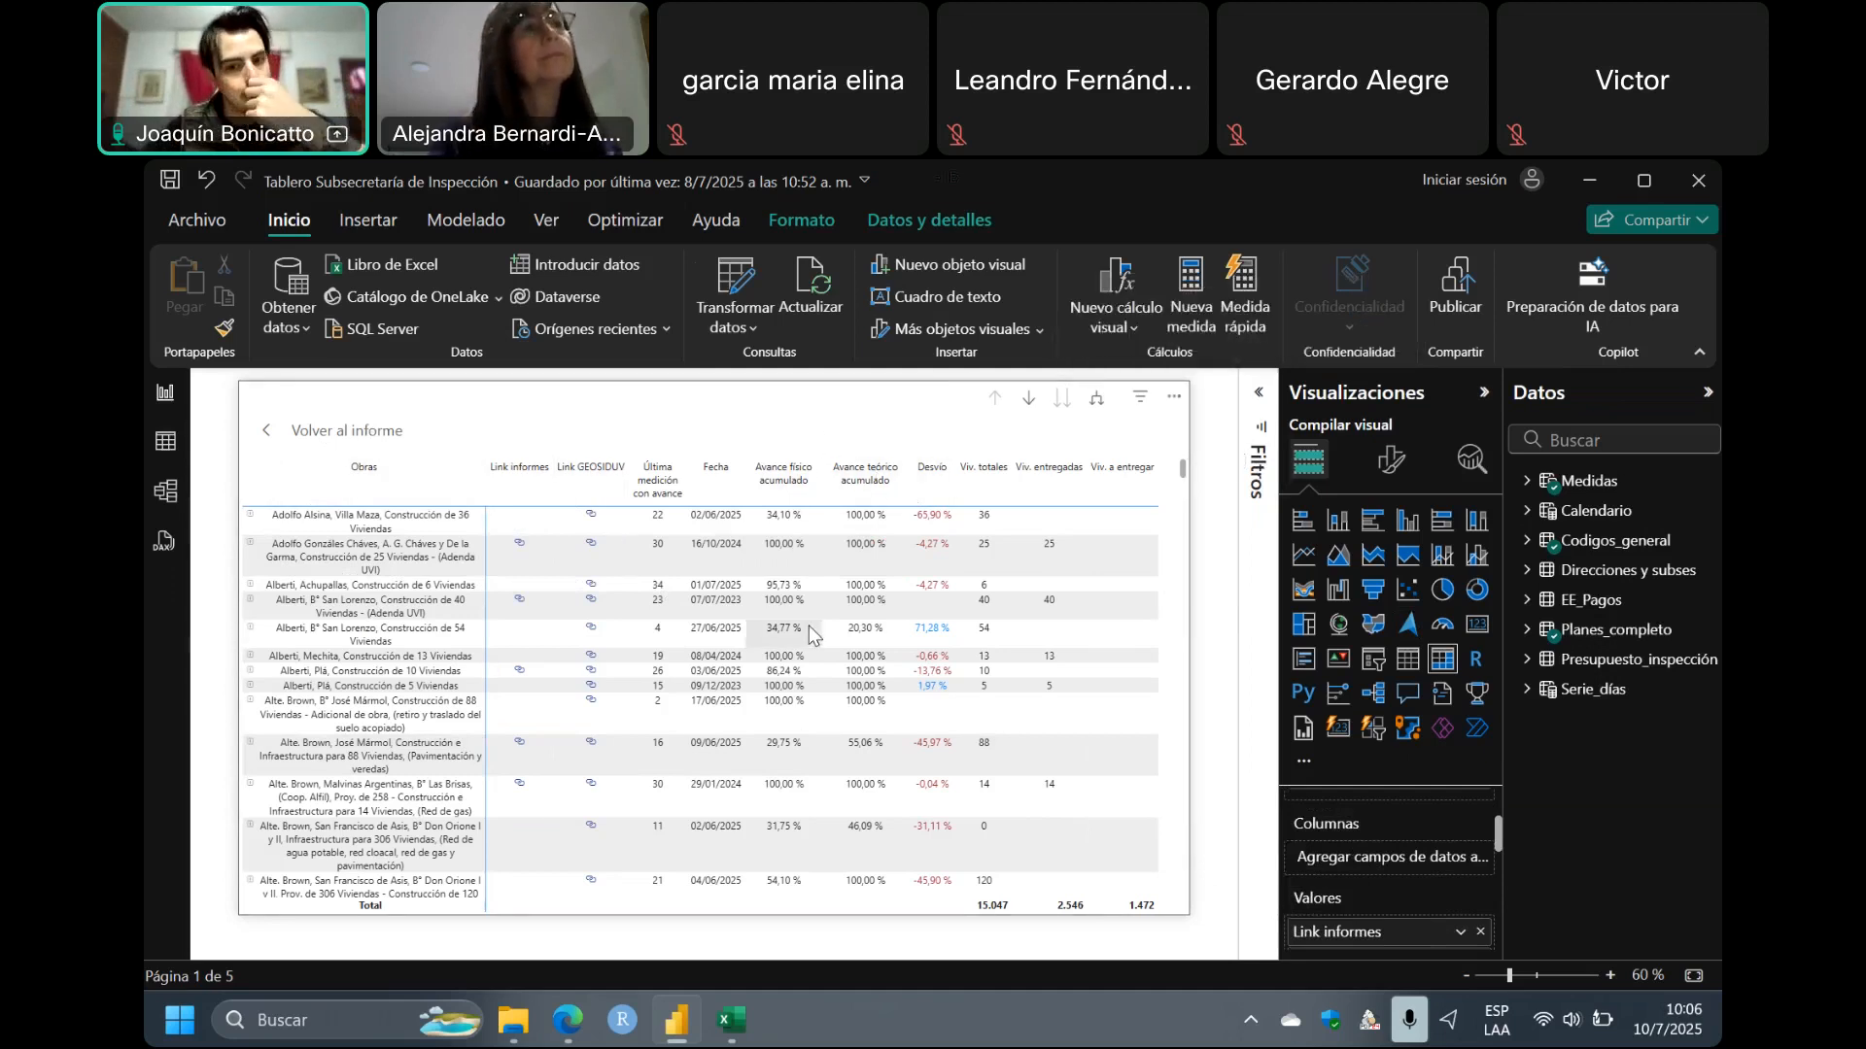
click(1204, 459)
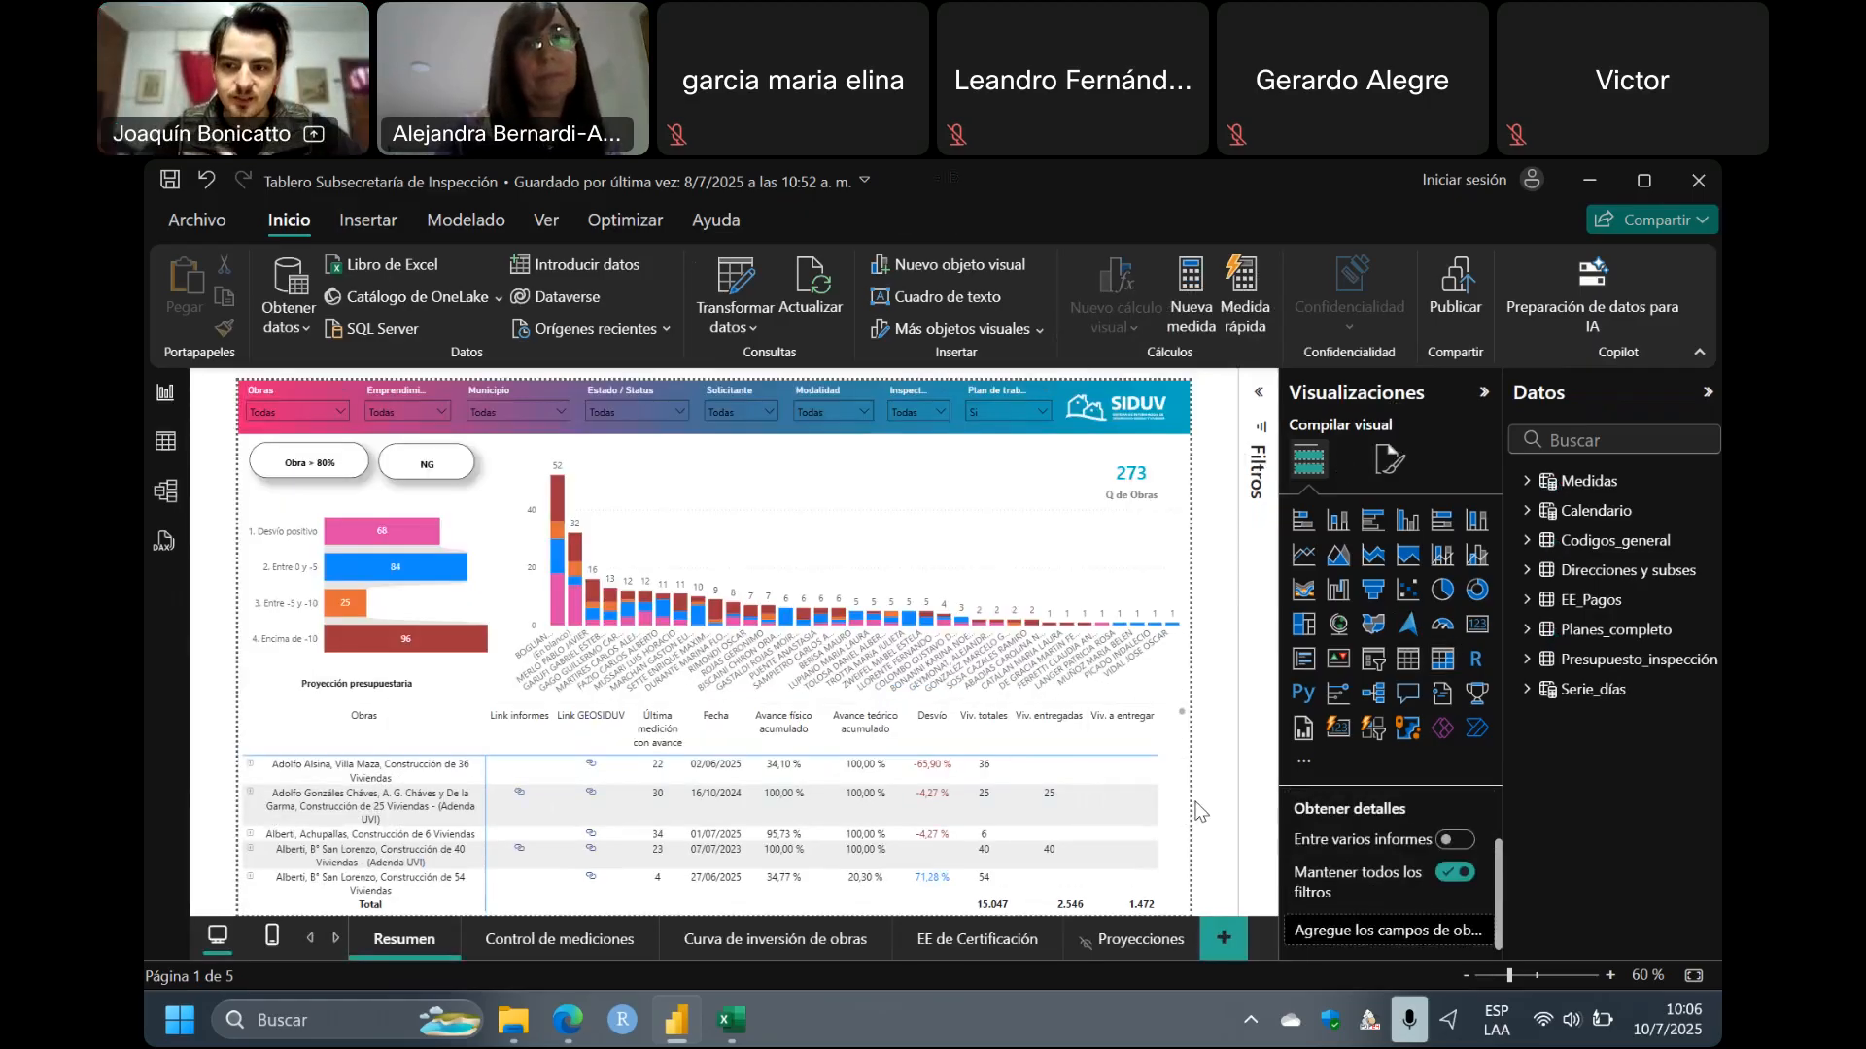
click(1057, 435)
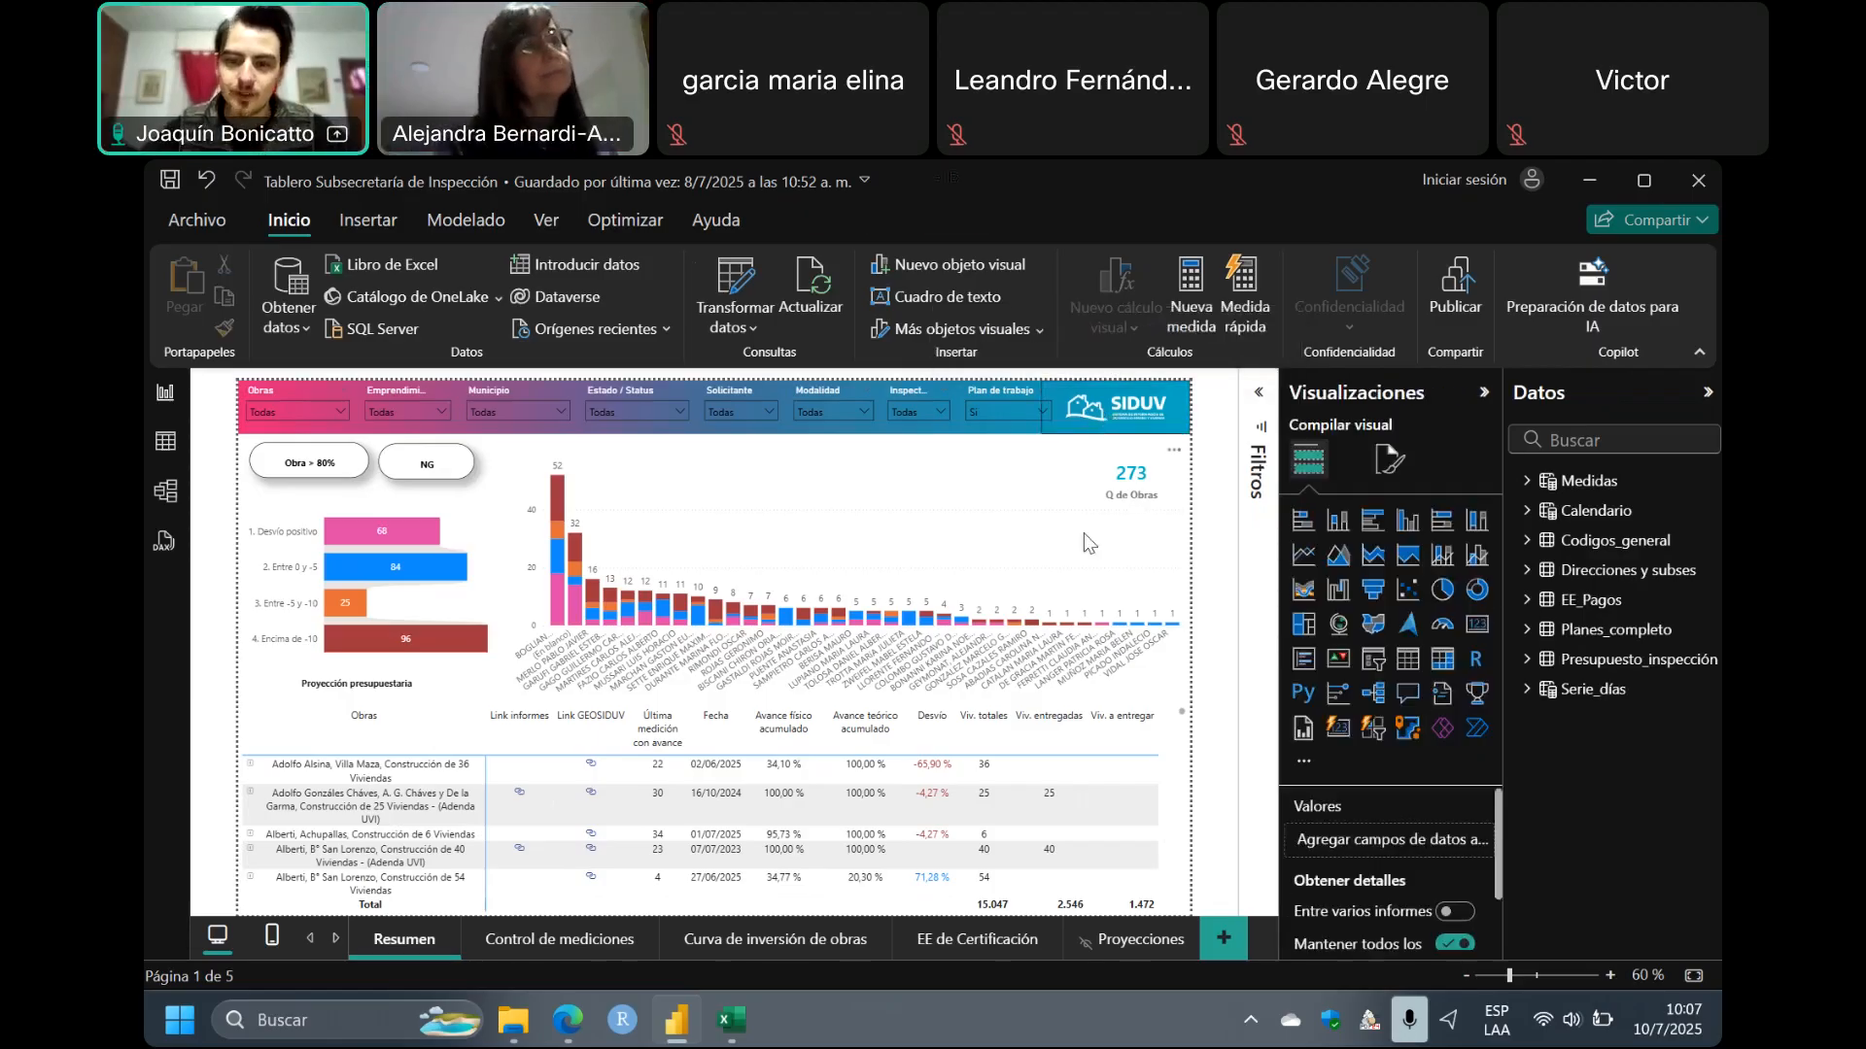
click(1189, 796)
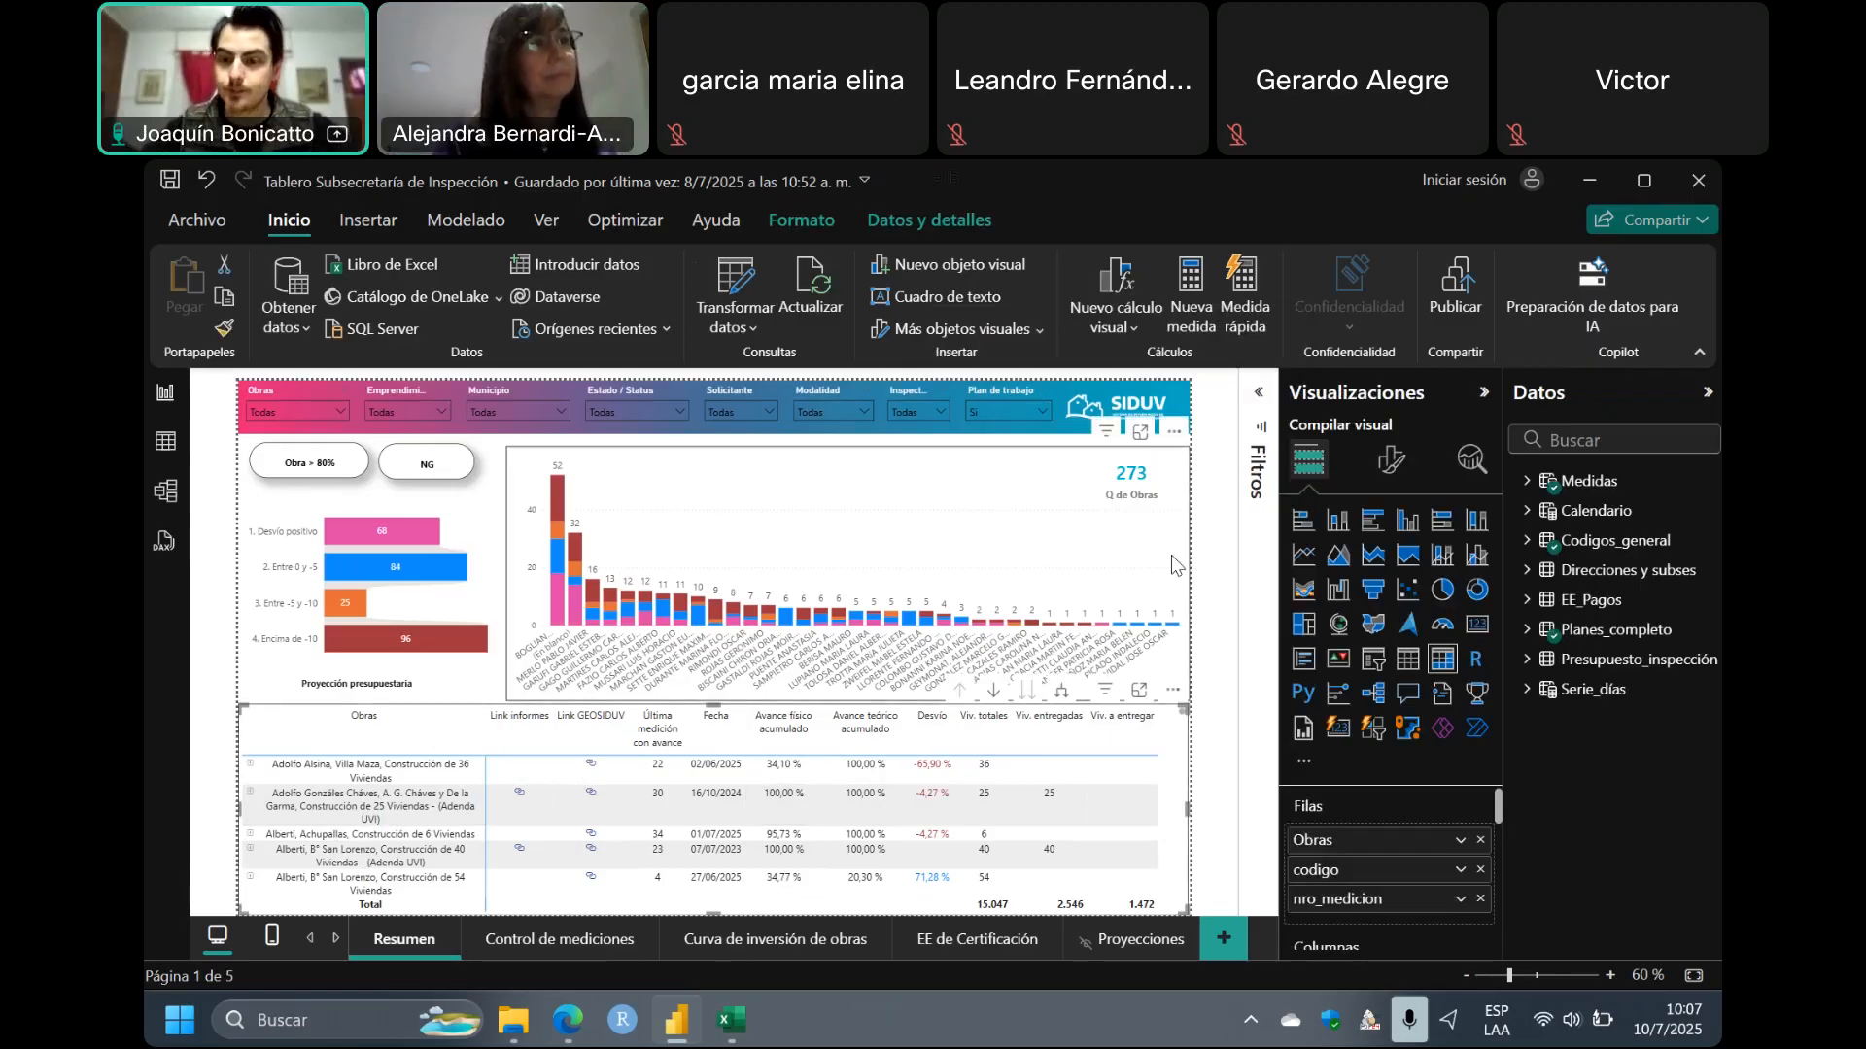
click(1209, 505)
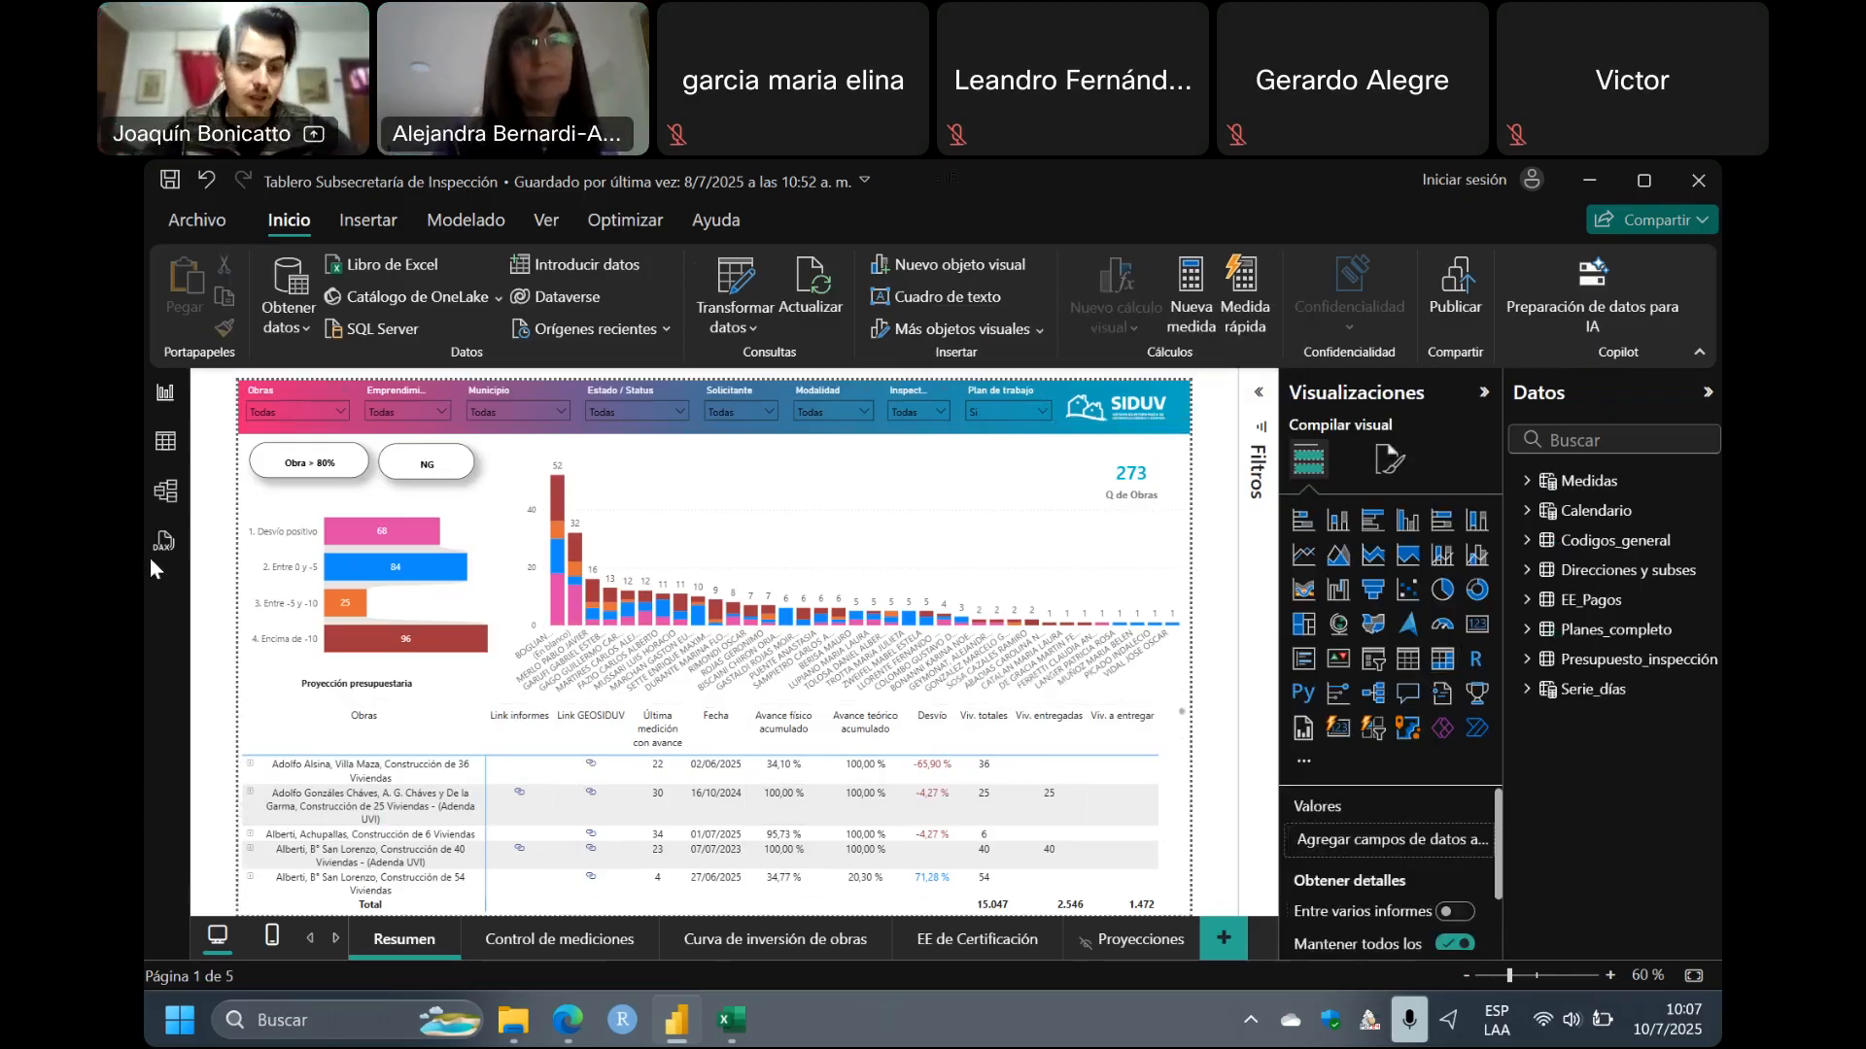
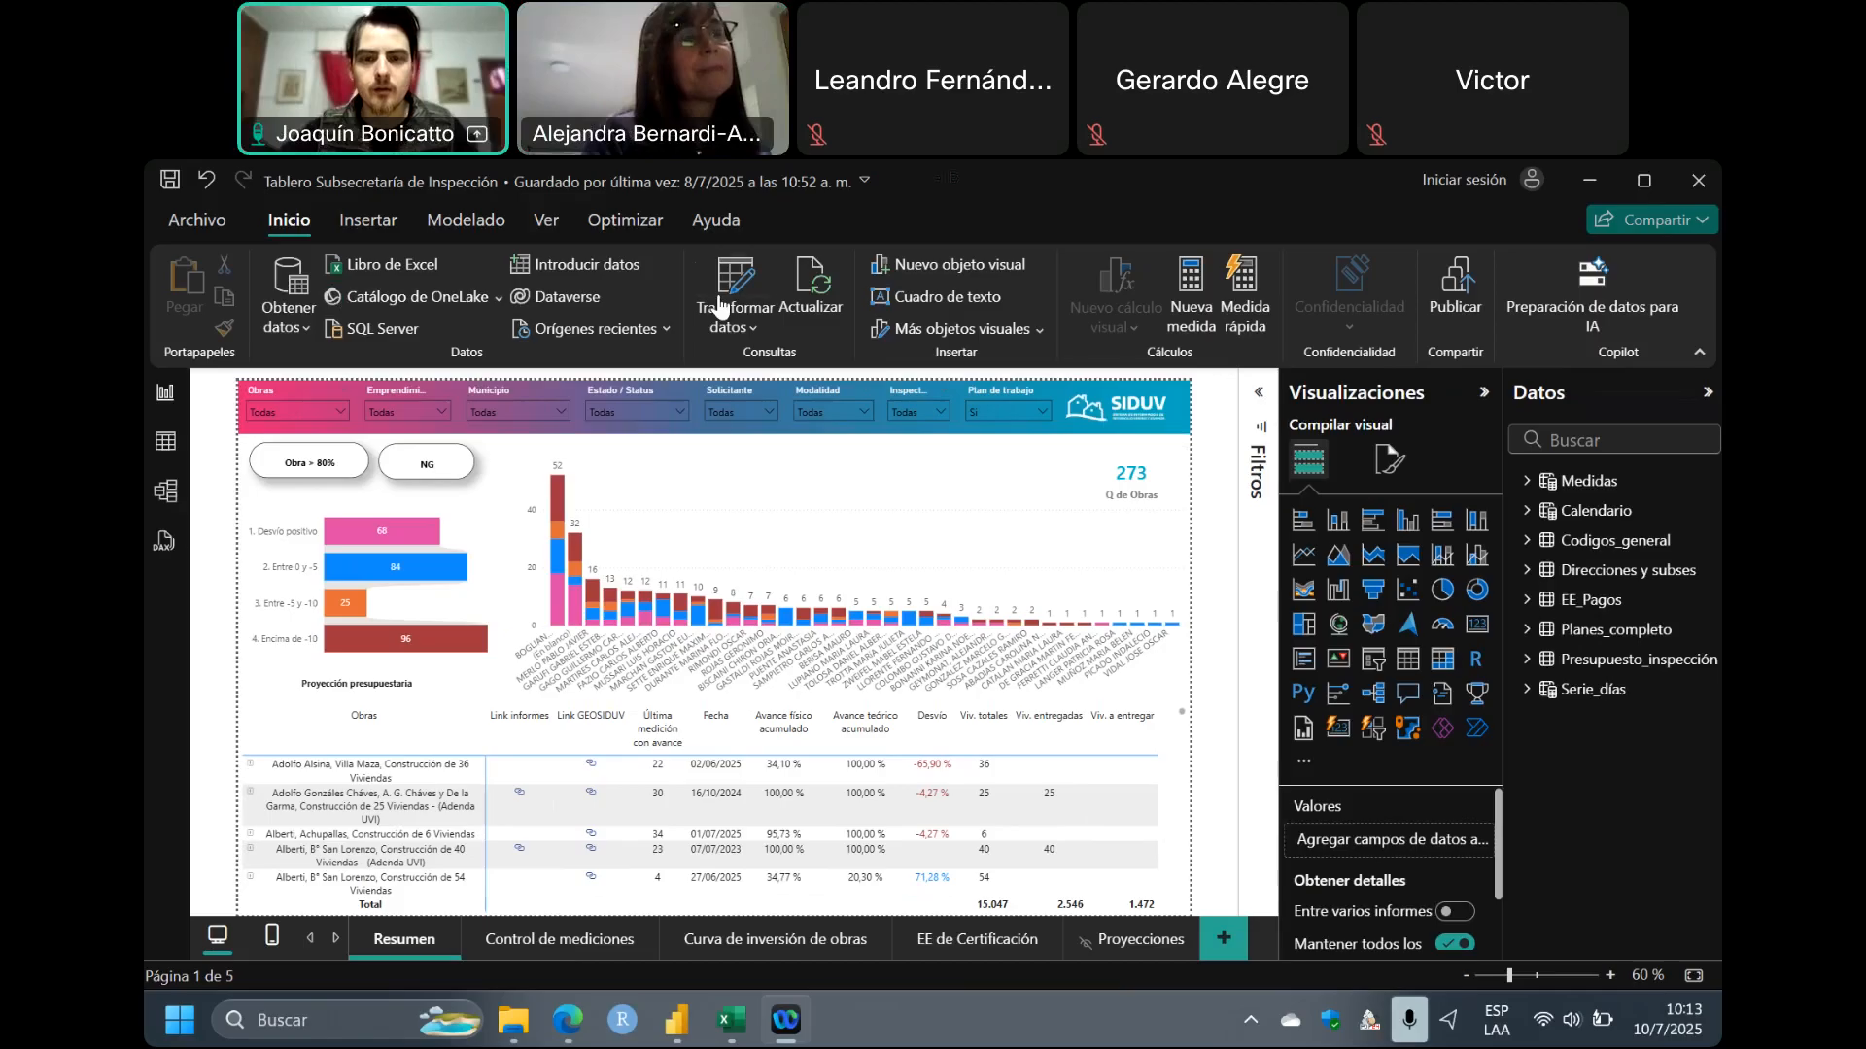
Step: Switch from the report to Table view to inspect the Direcciones y subses table's 229 rows
click(167, 491)
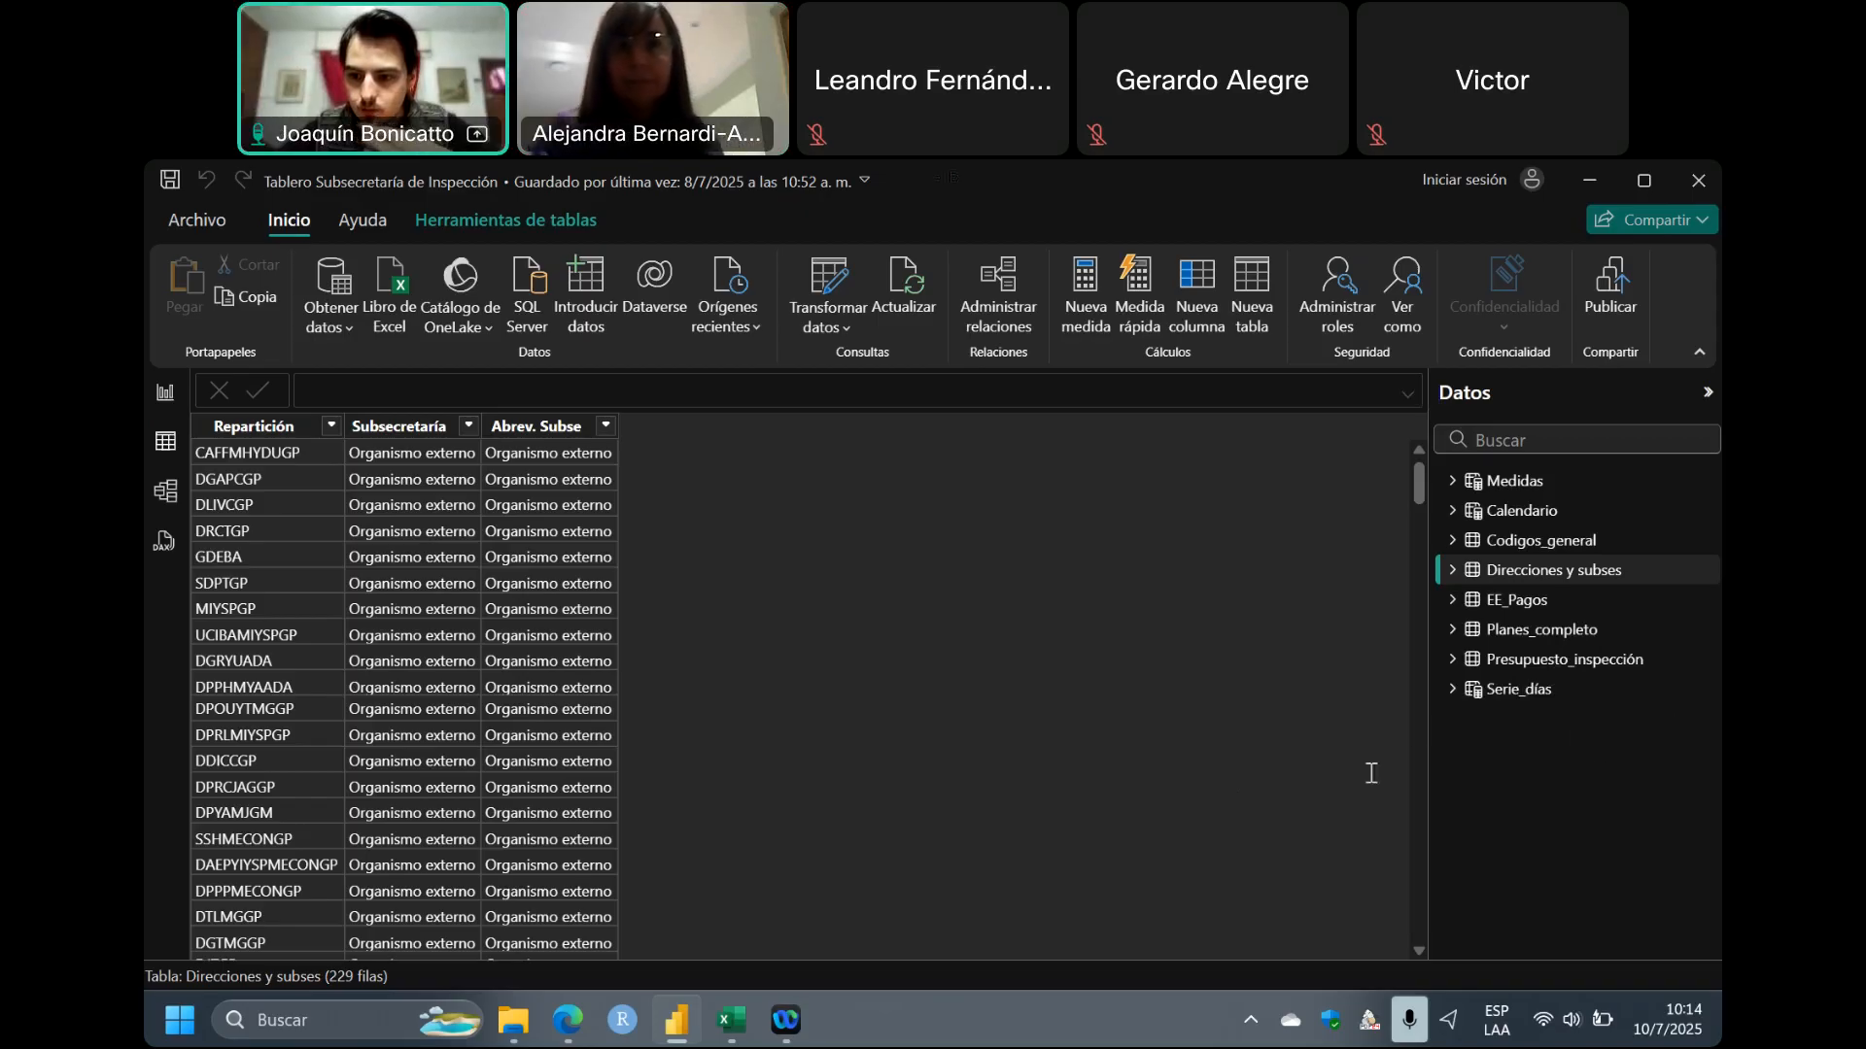
Step: Back in Report view, review the Control de mediciones, Curva de inversión, EE de Certificación and Proyecciones pages
click(165, 394)
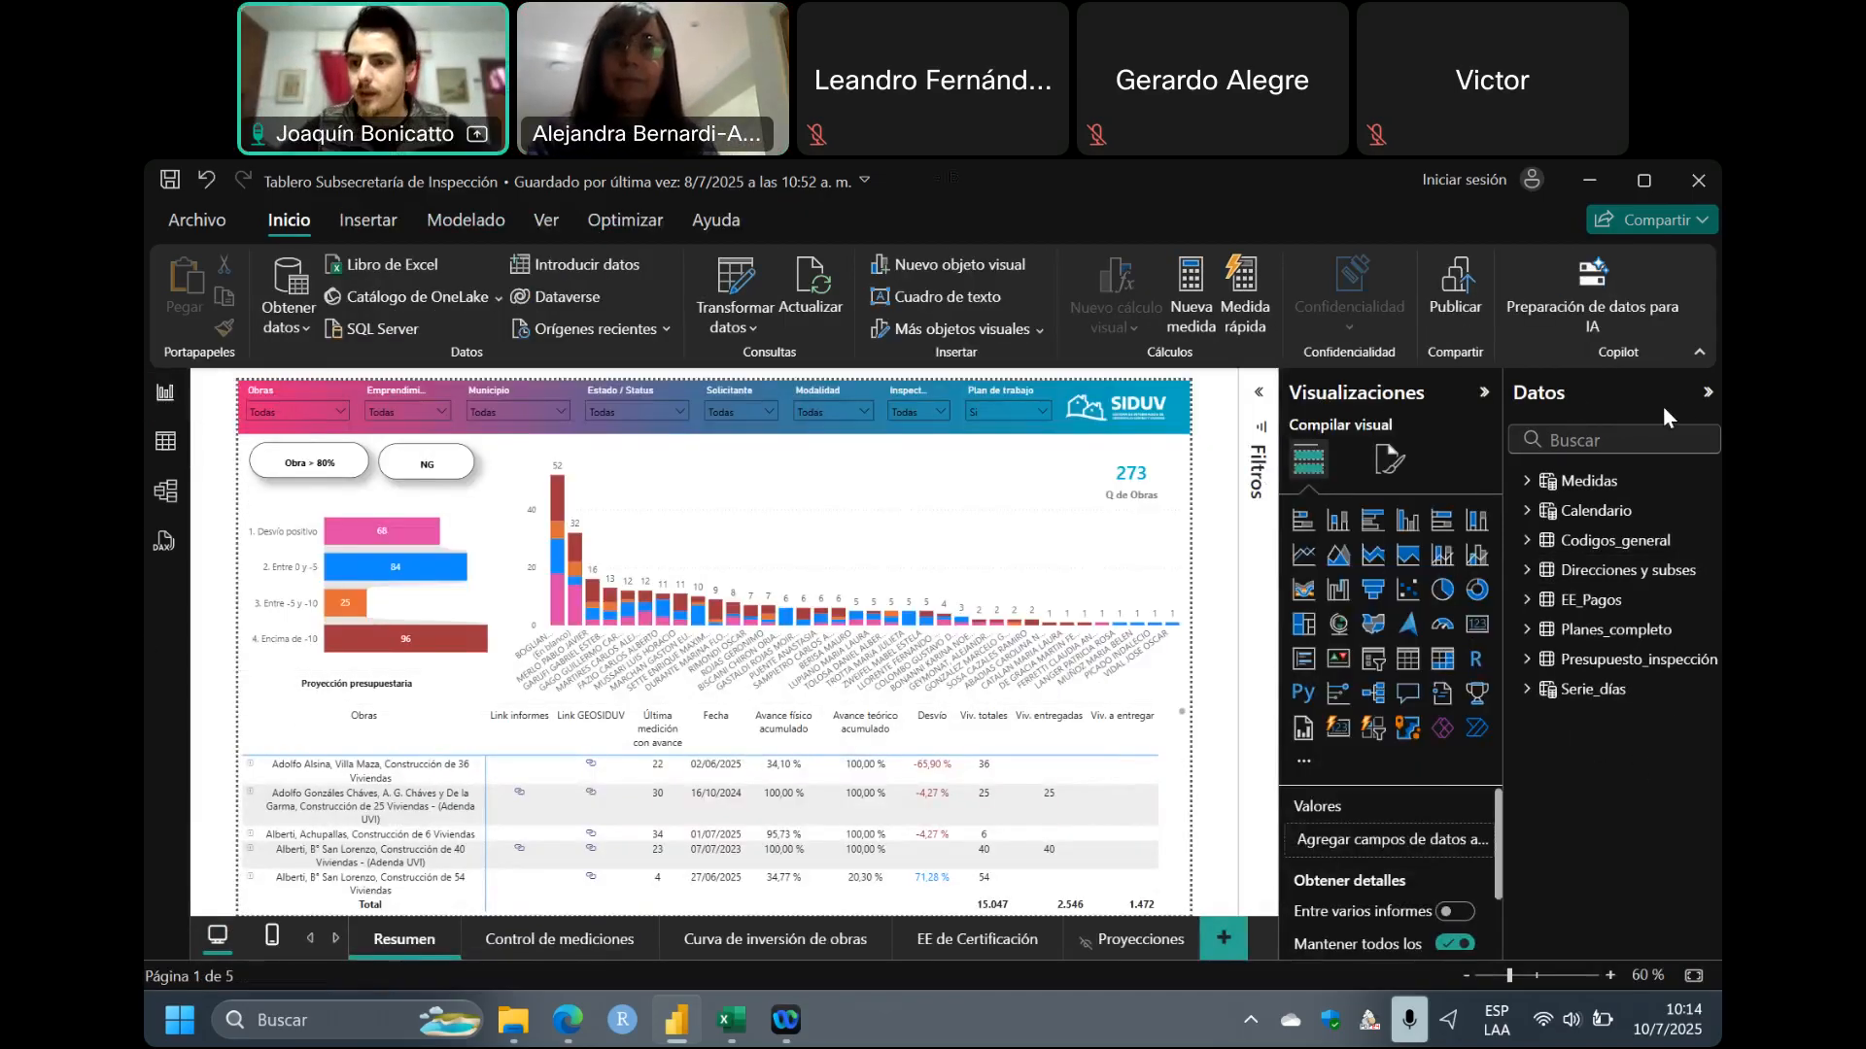
click(579, 945)
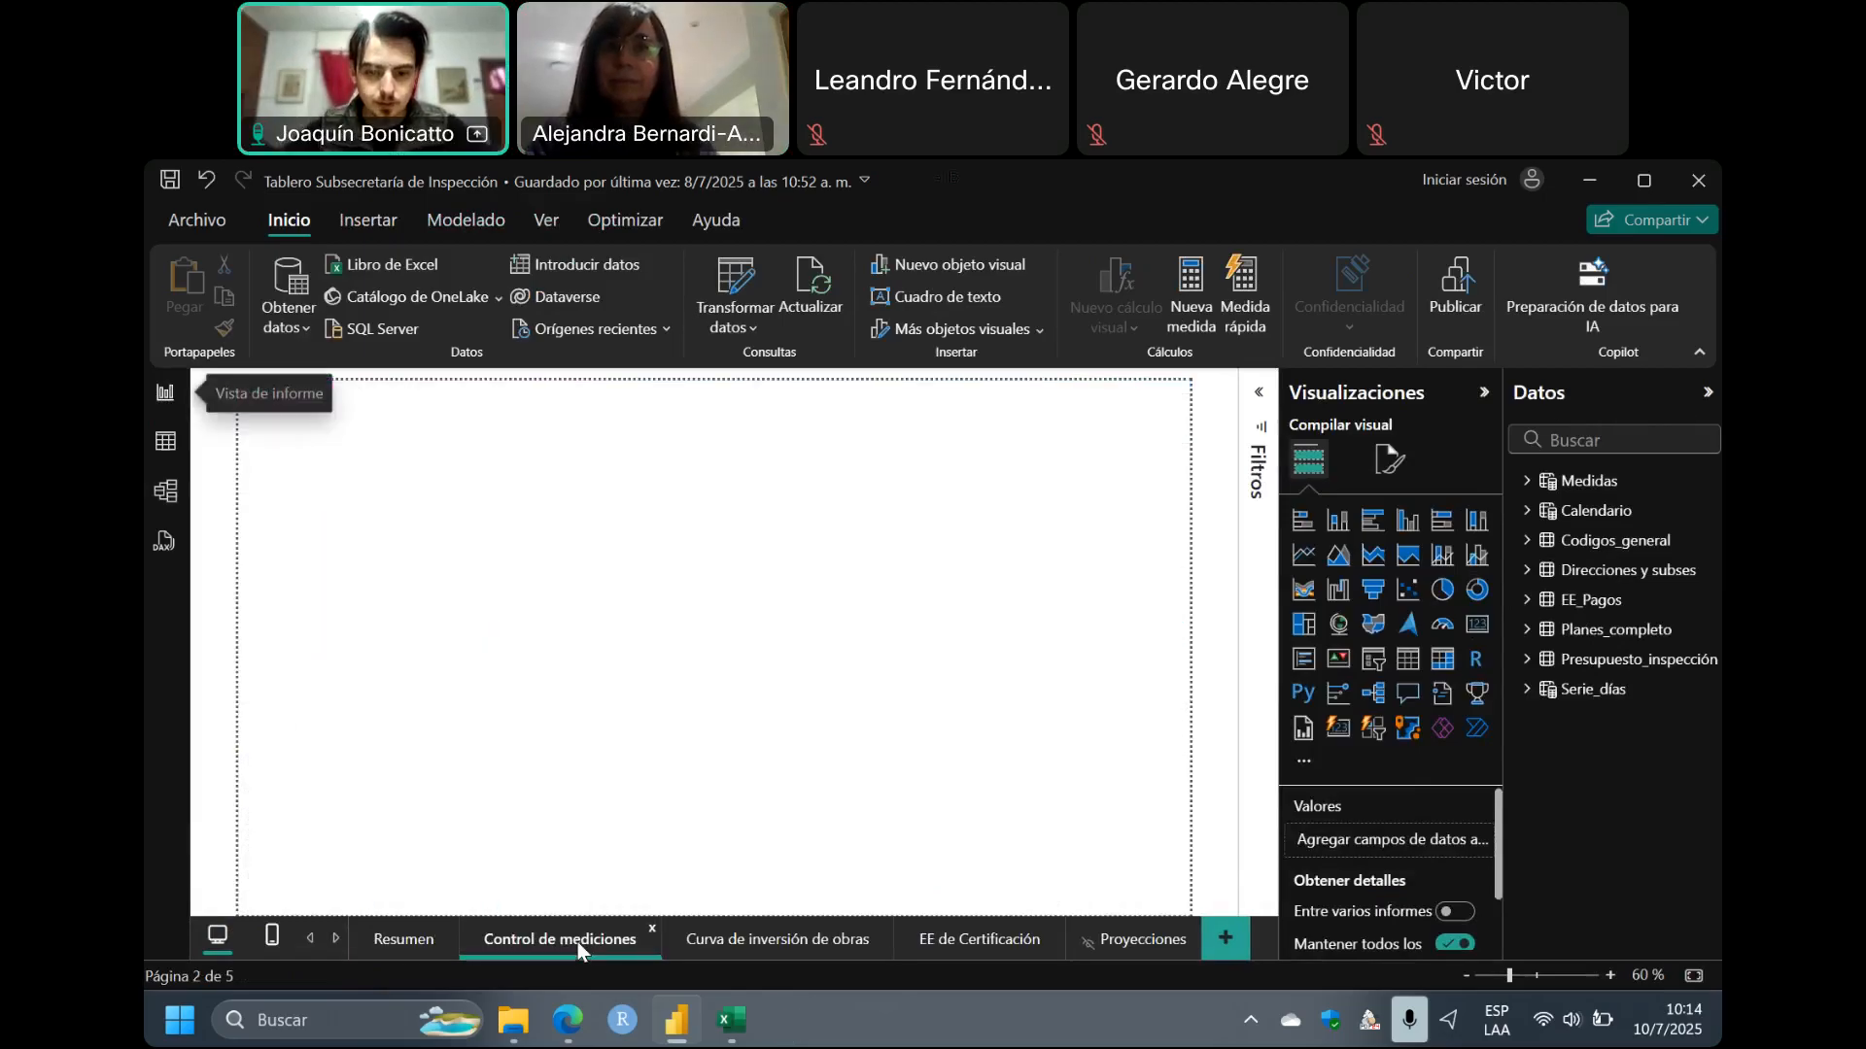
click(764, 940)
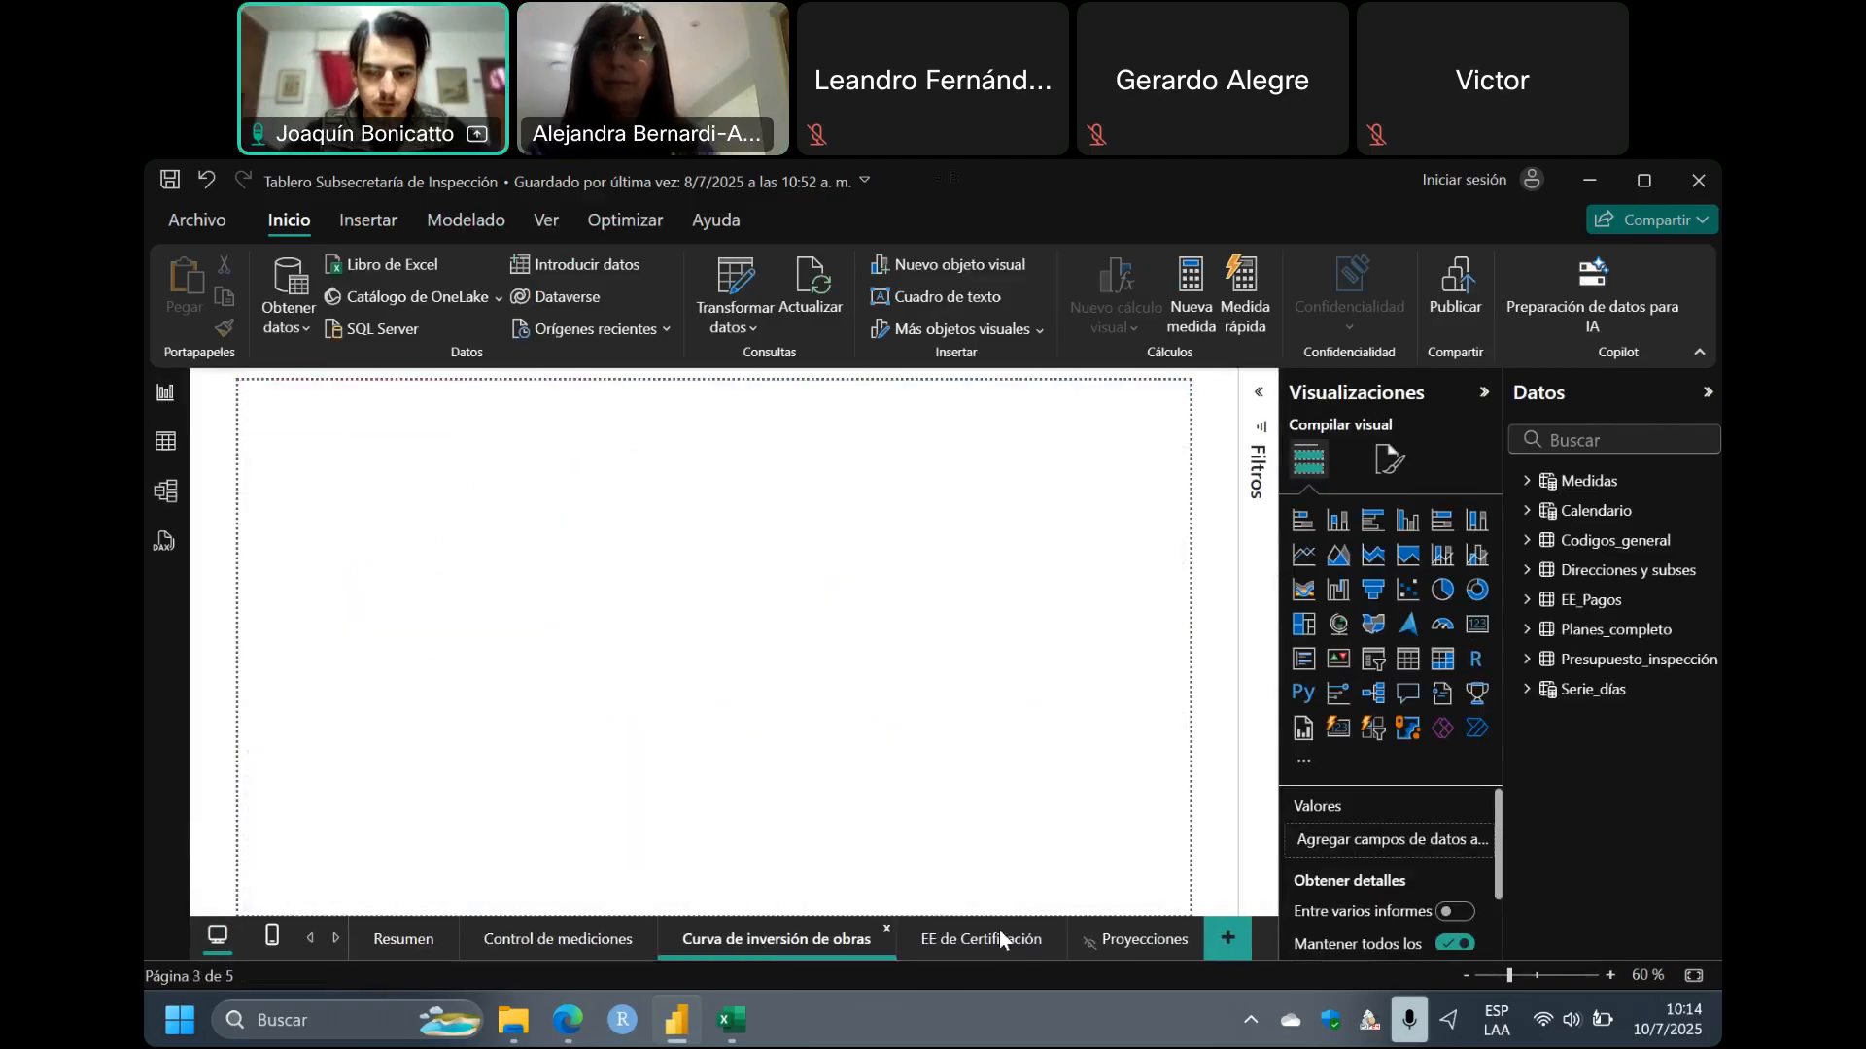
click(965, 951)
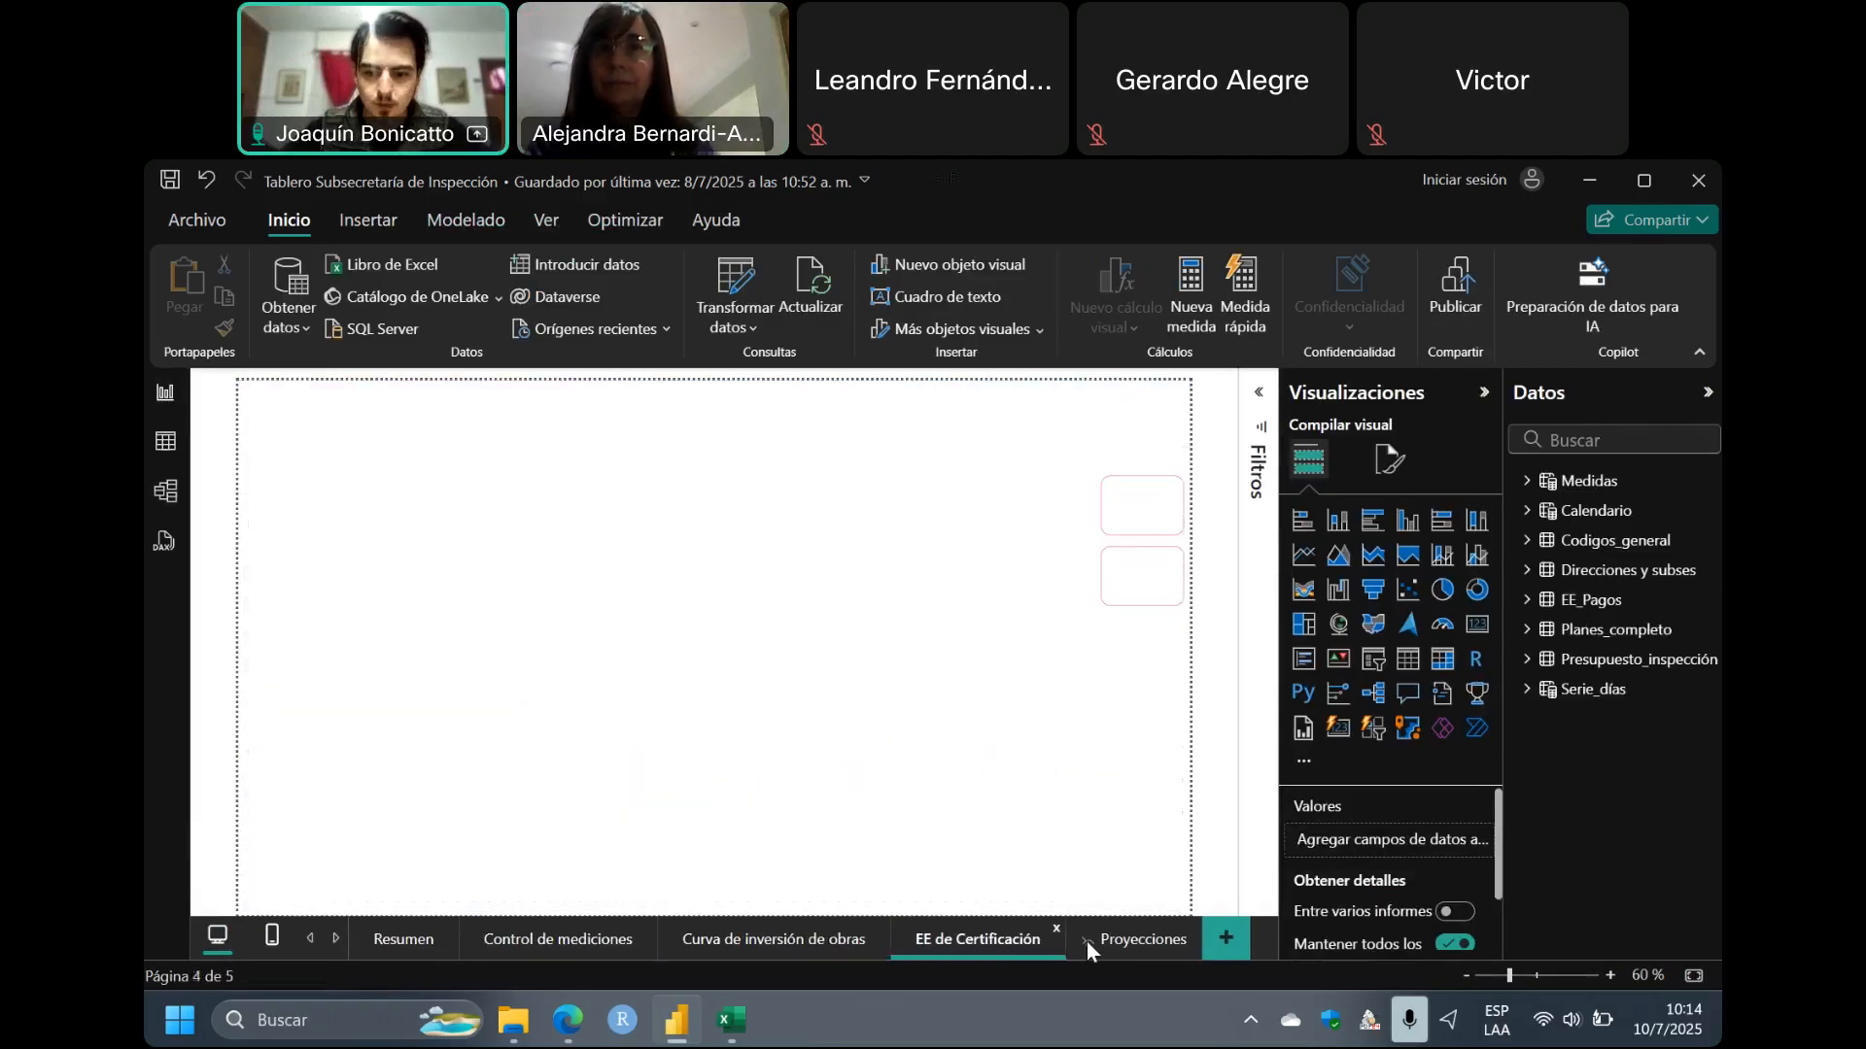
click(1129, 936)
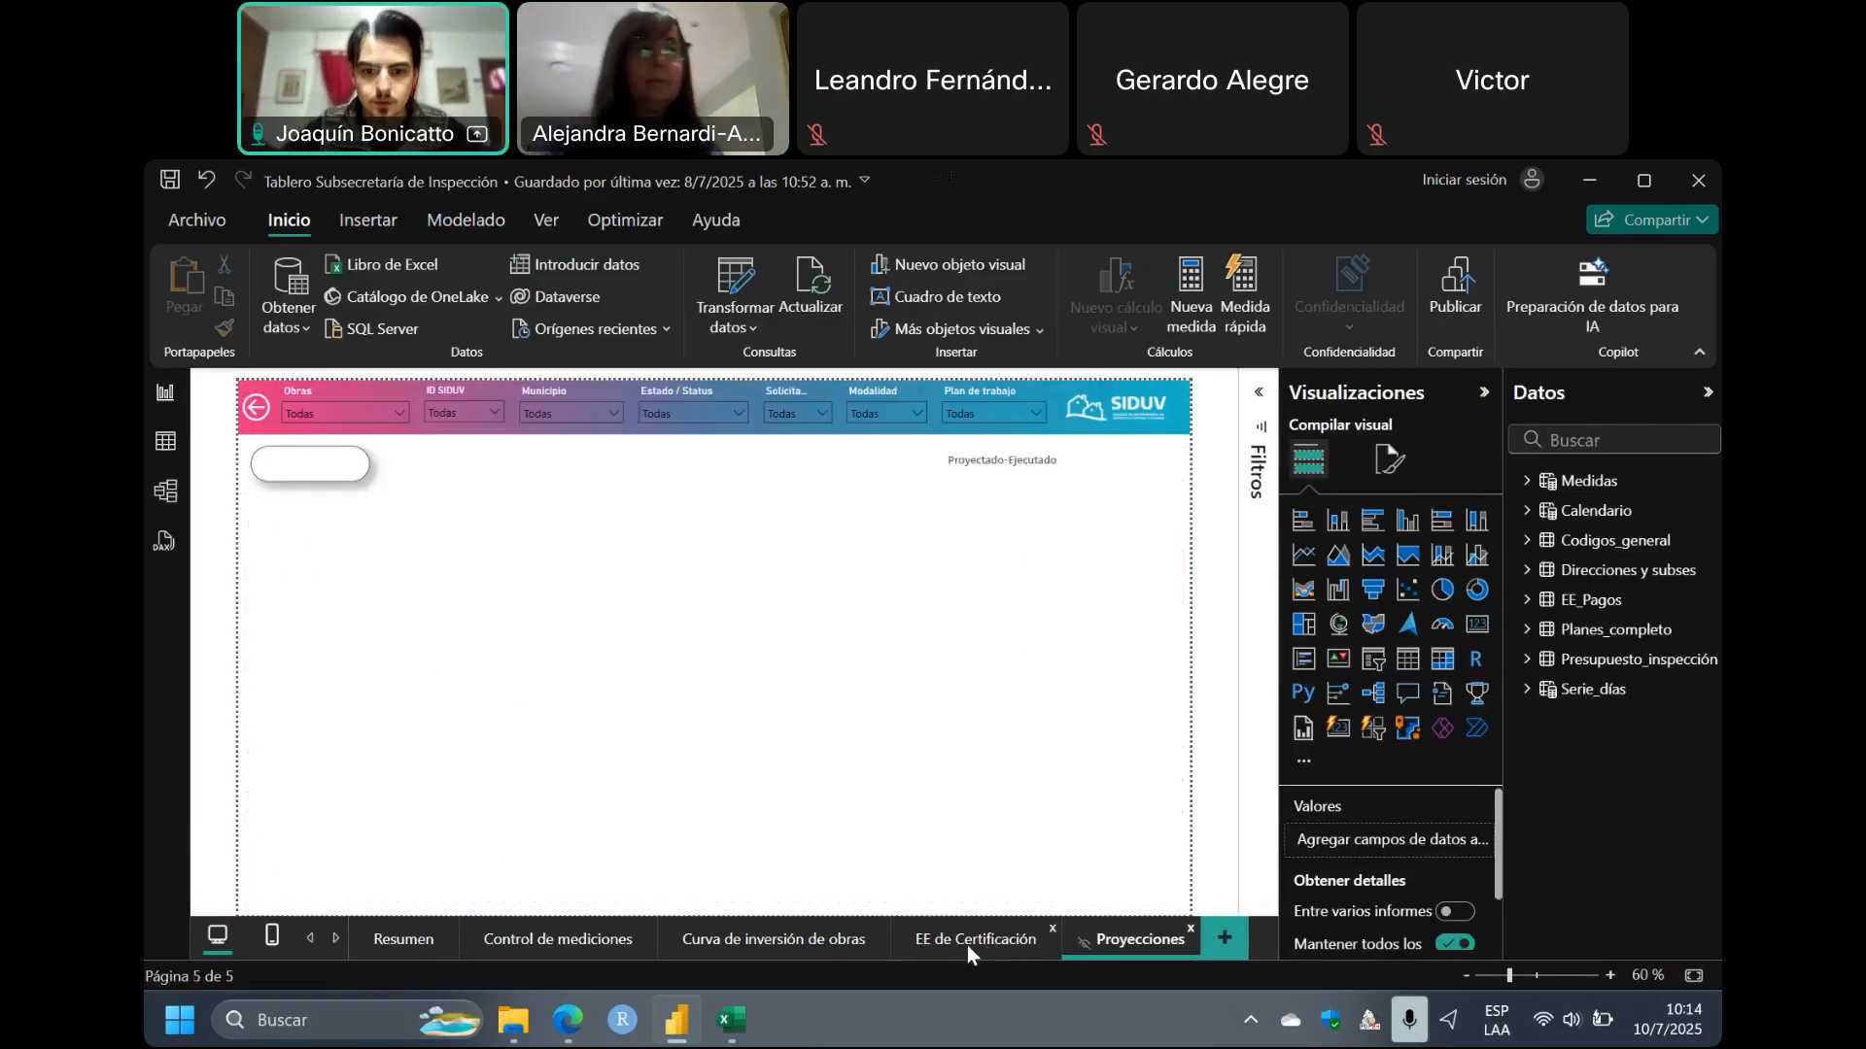
Step: Return through EE de Certificación to Resumen and add a blank sixth page, Página 1
click(962, 944)
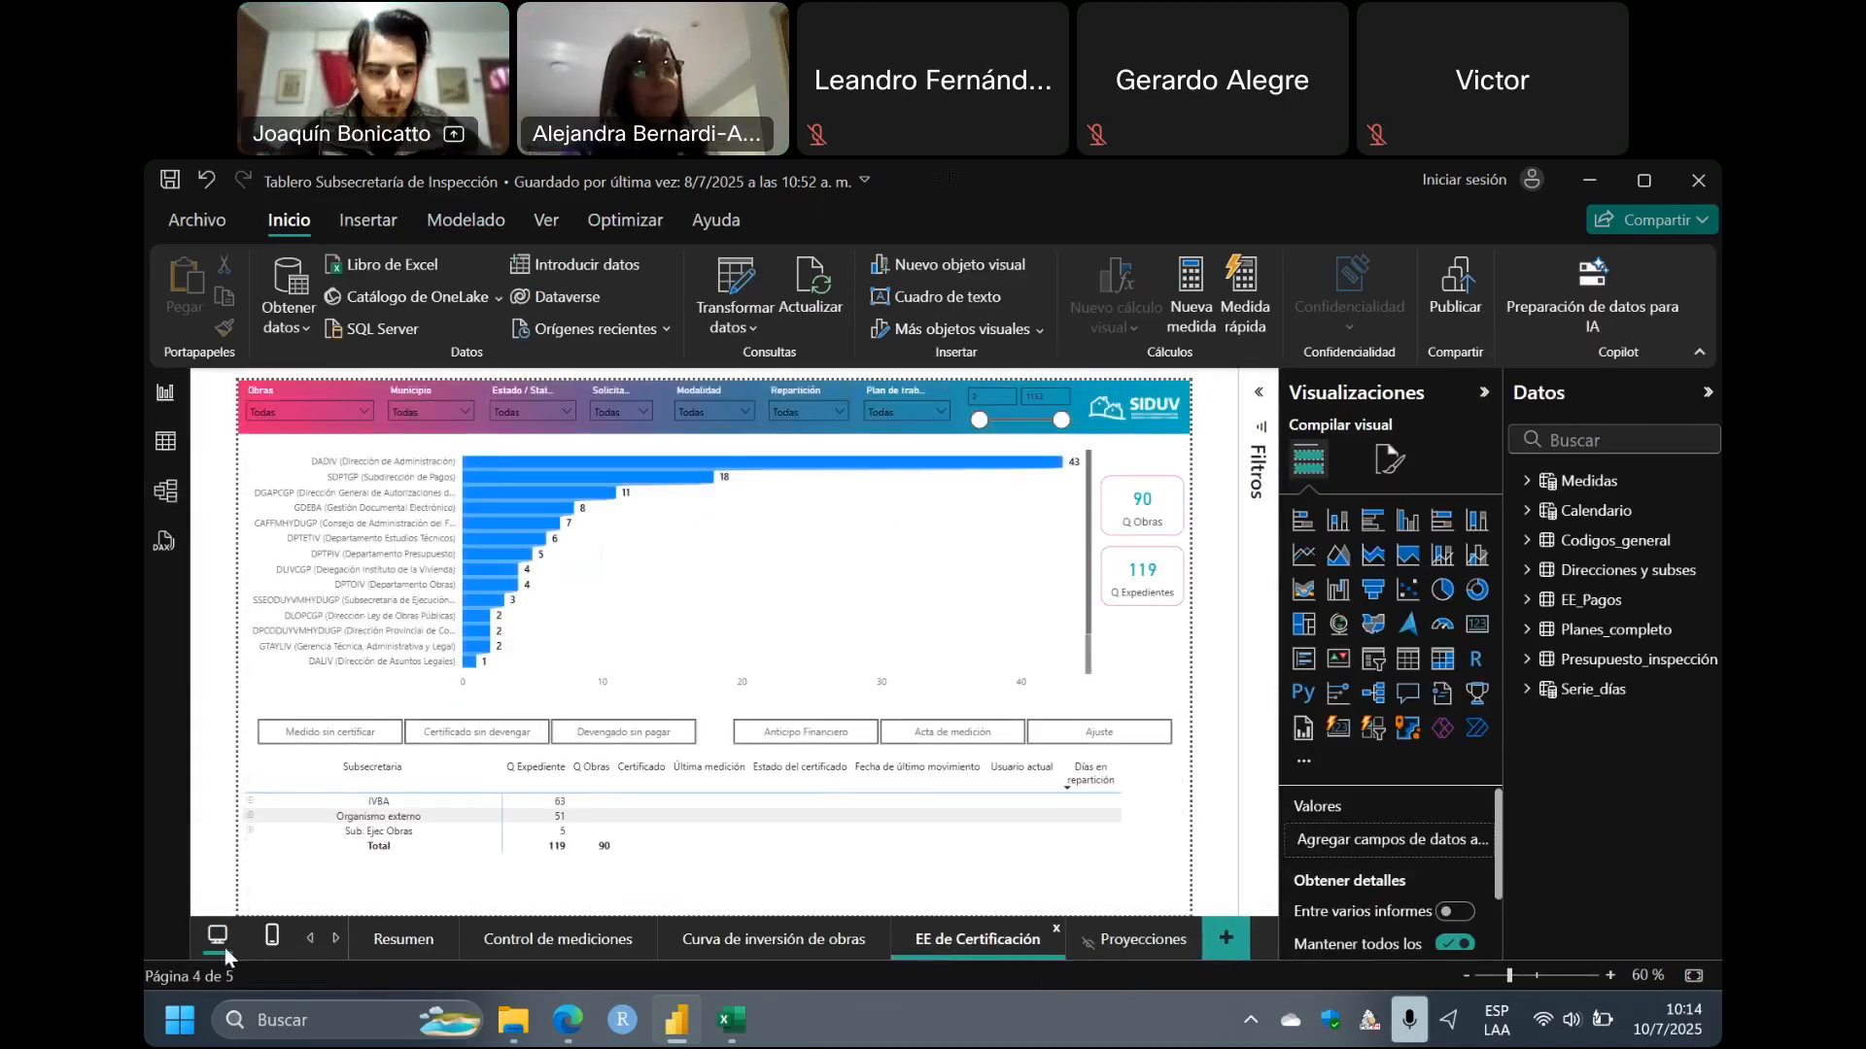
click(366, 937)
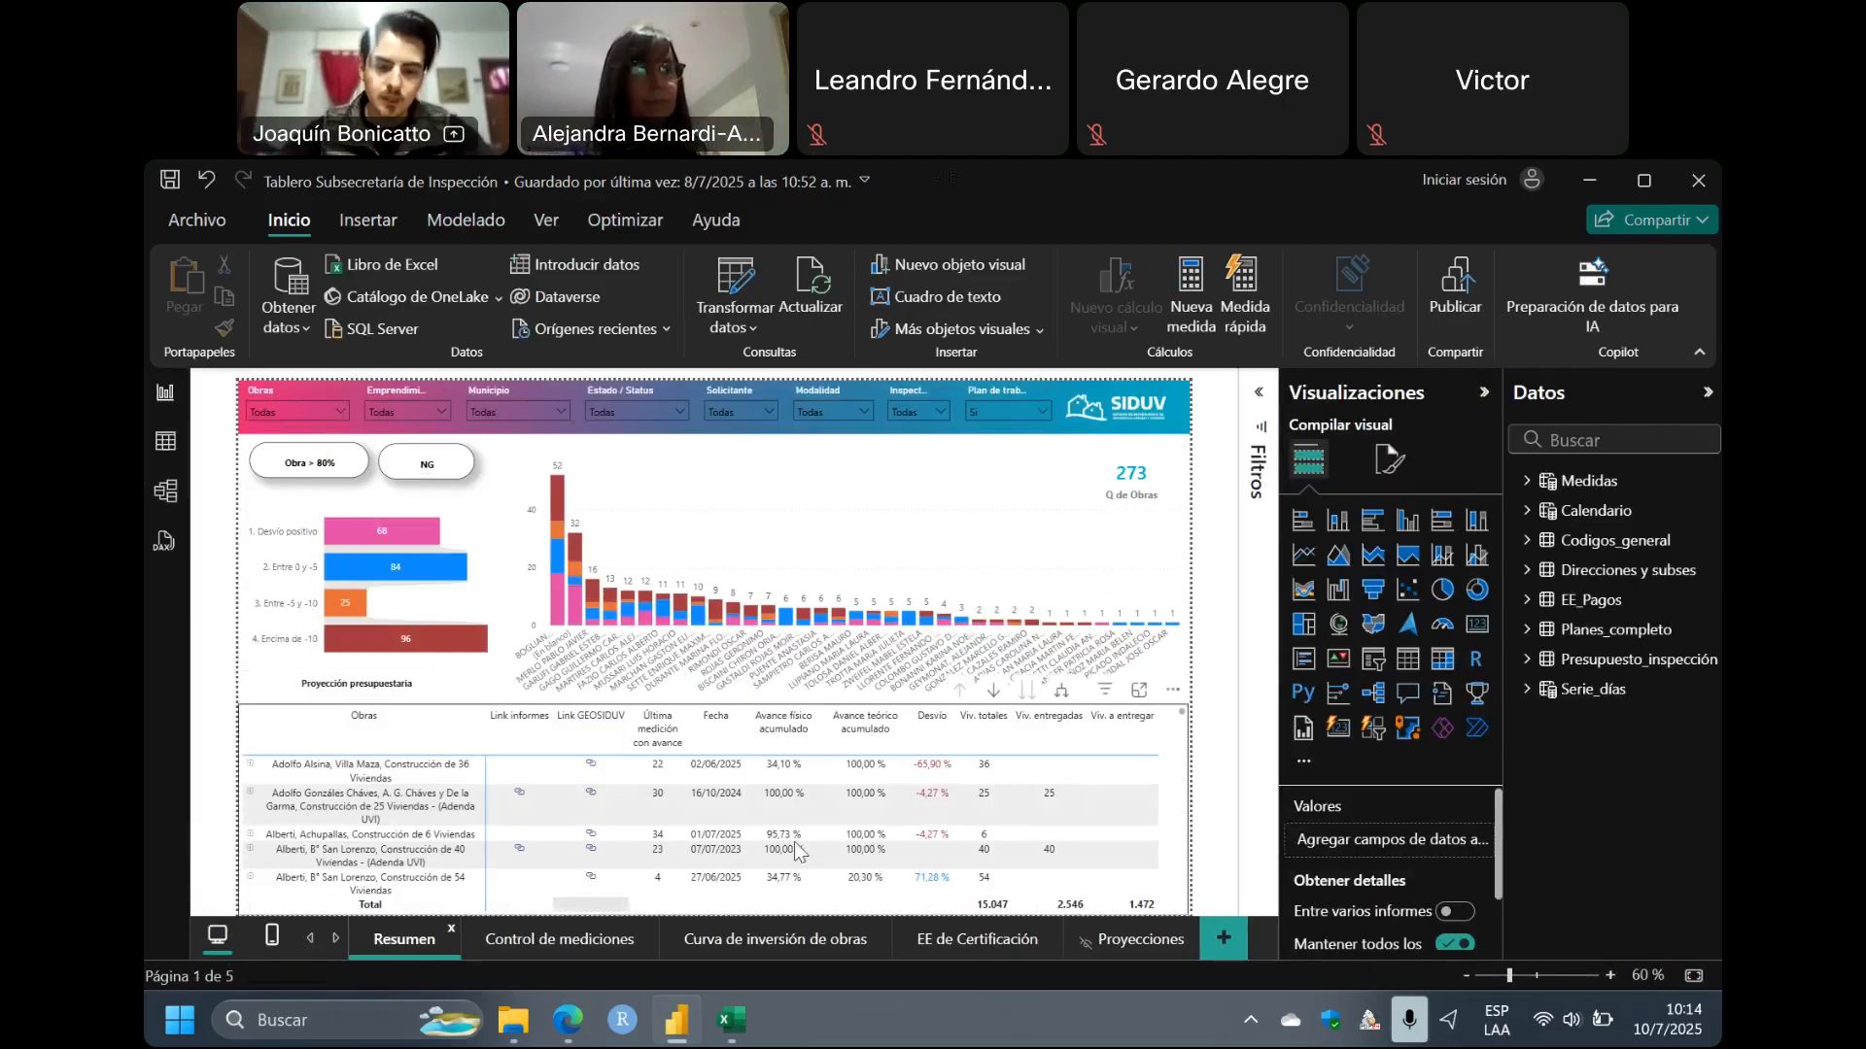
click(1210, 945)
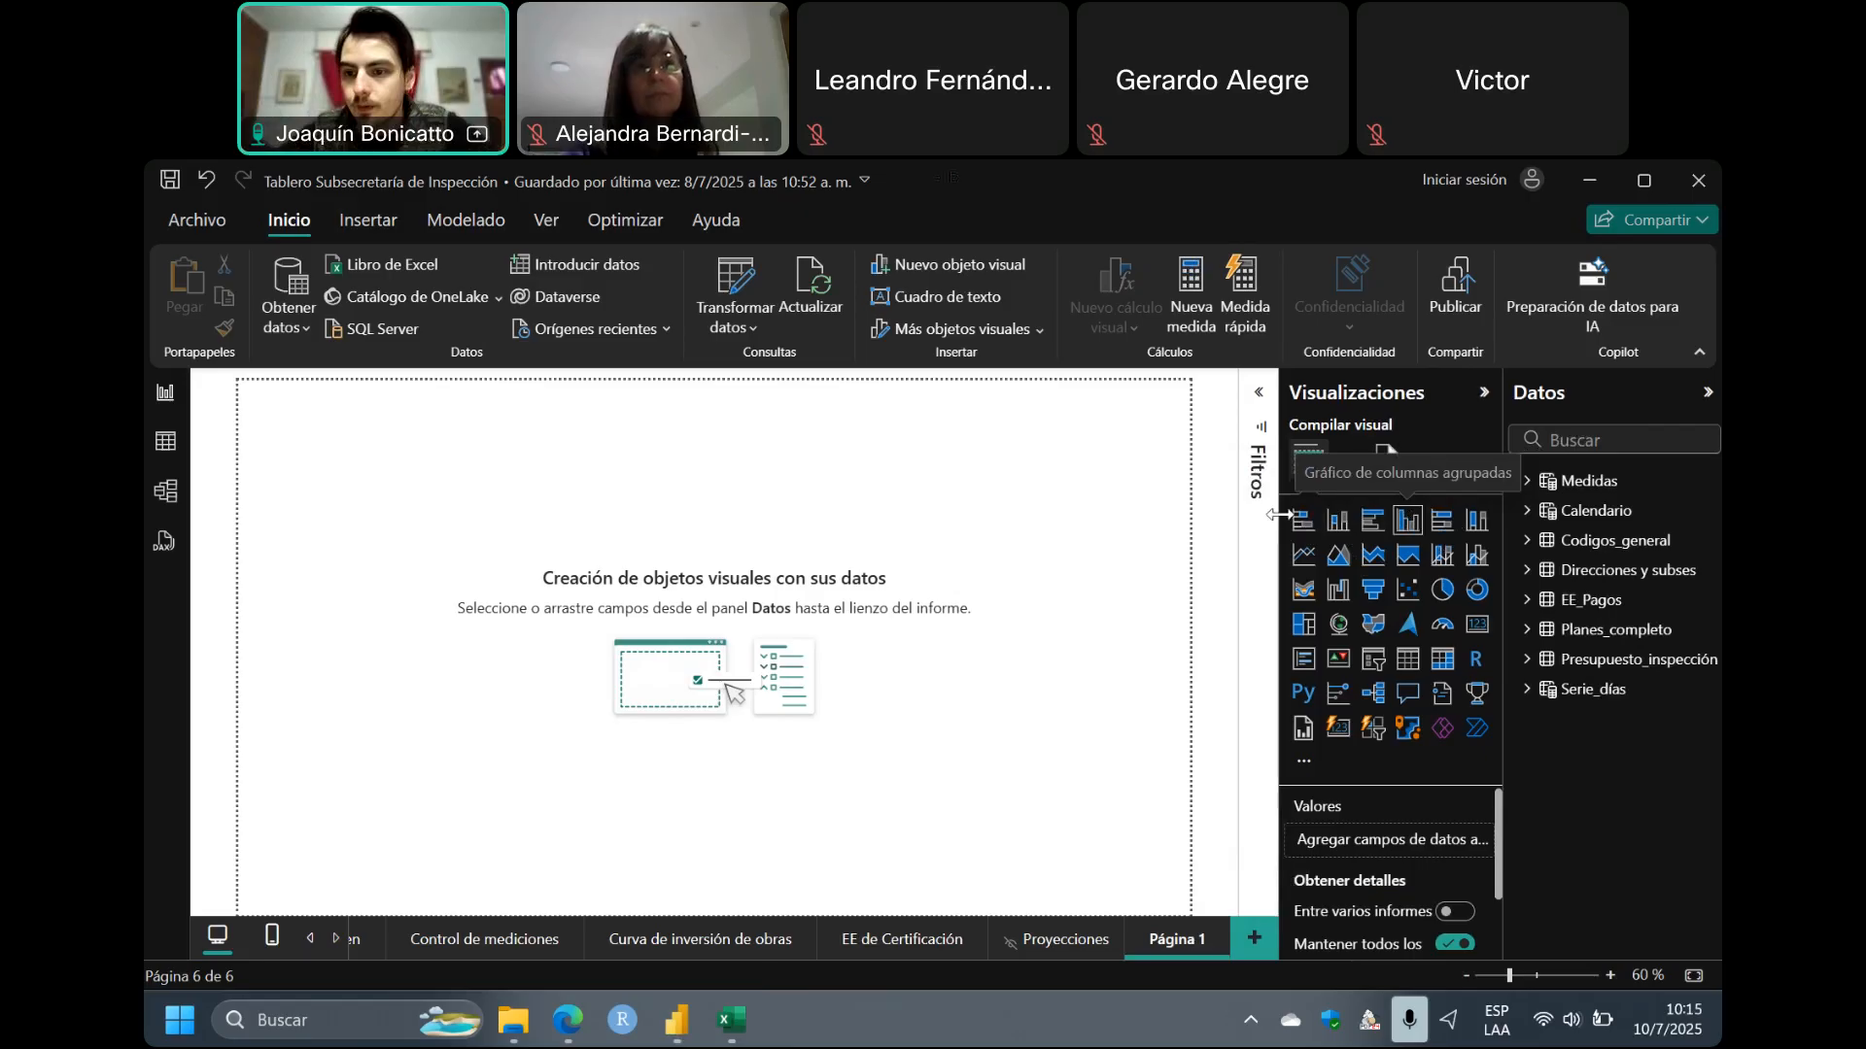
Step: Stretch a new column chart along the page bottom and put Calendario Date's Trimestre on Eje X
click(1340, 522)
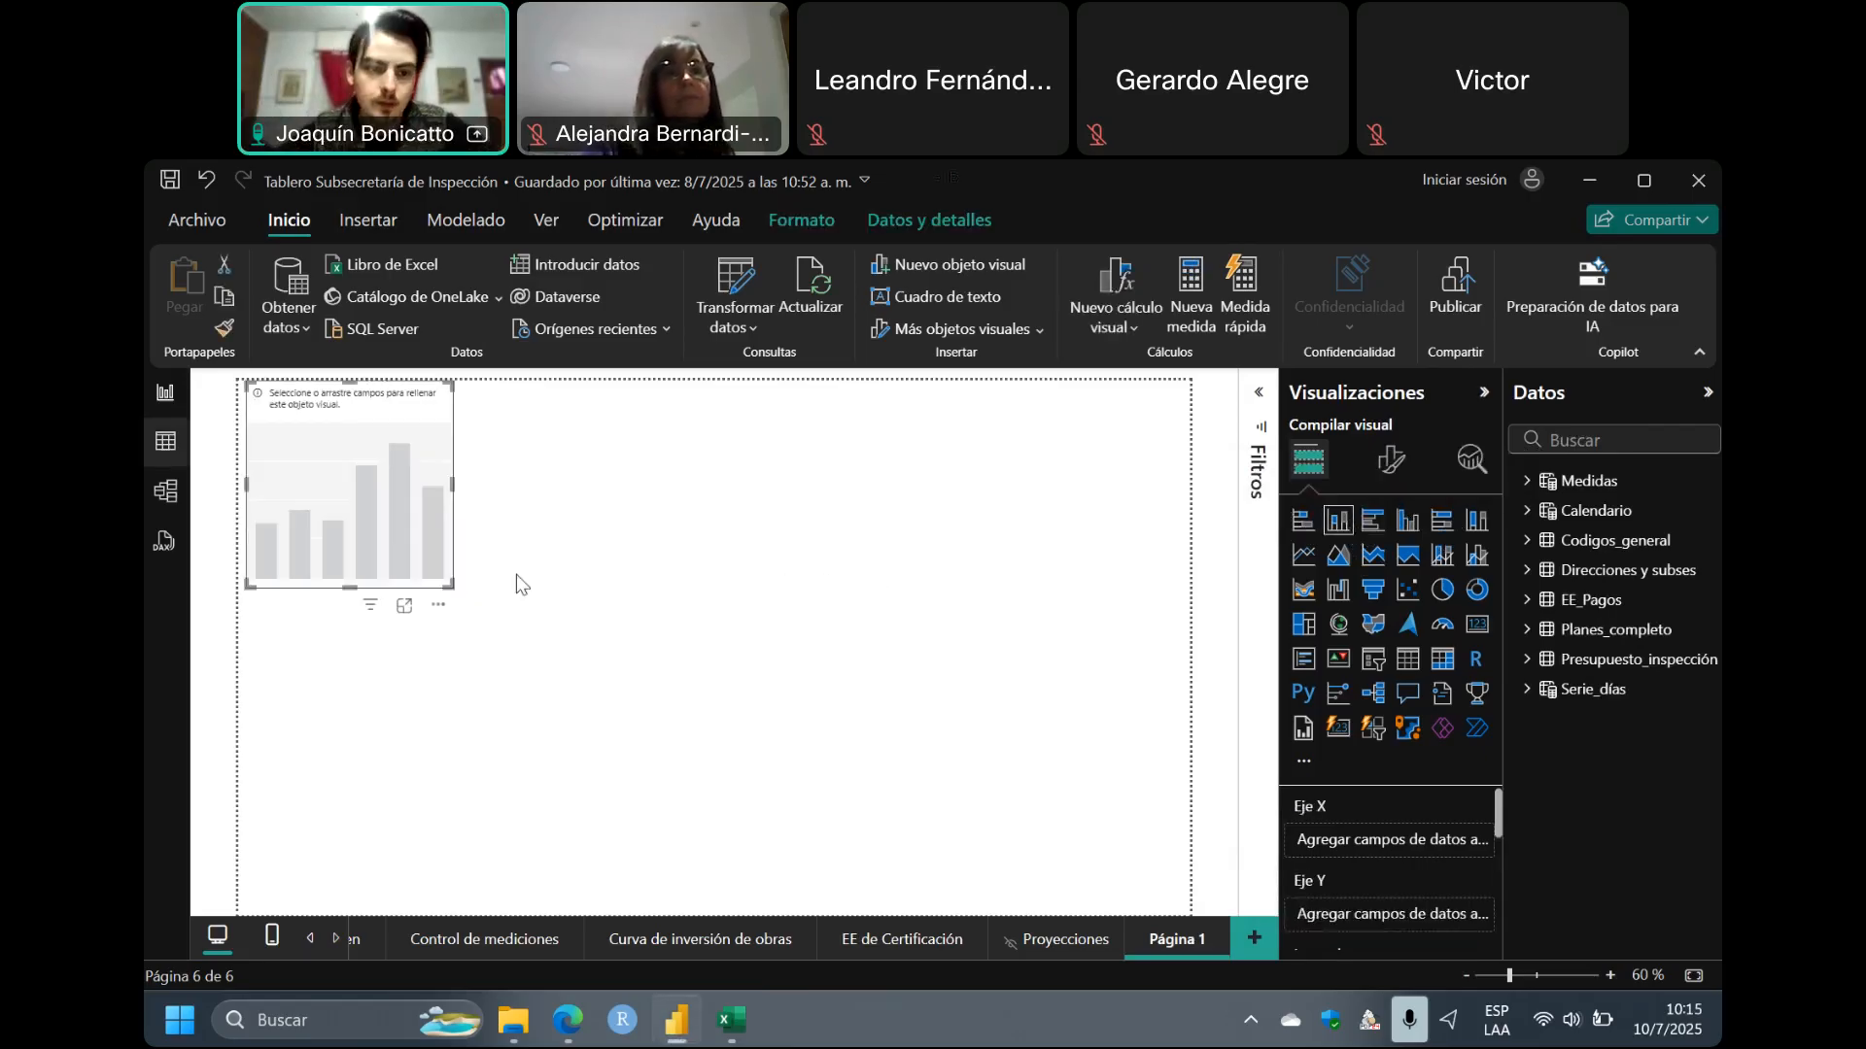
drag(452, 487, 1233, 803)
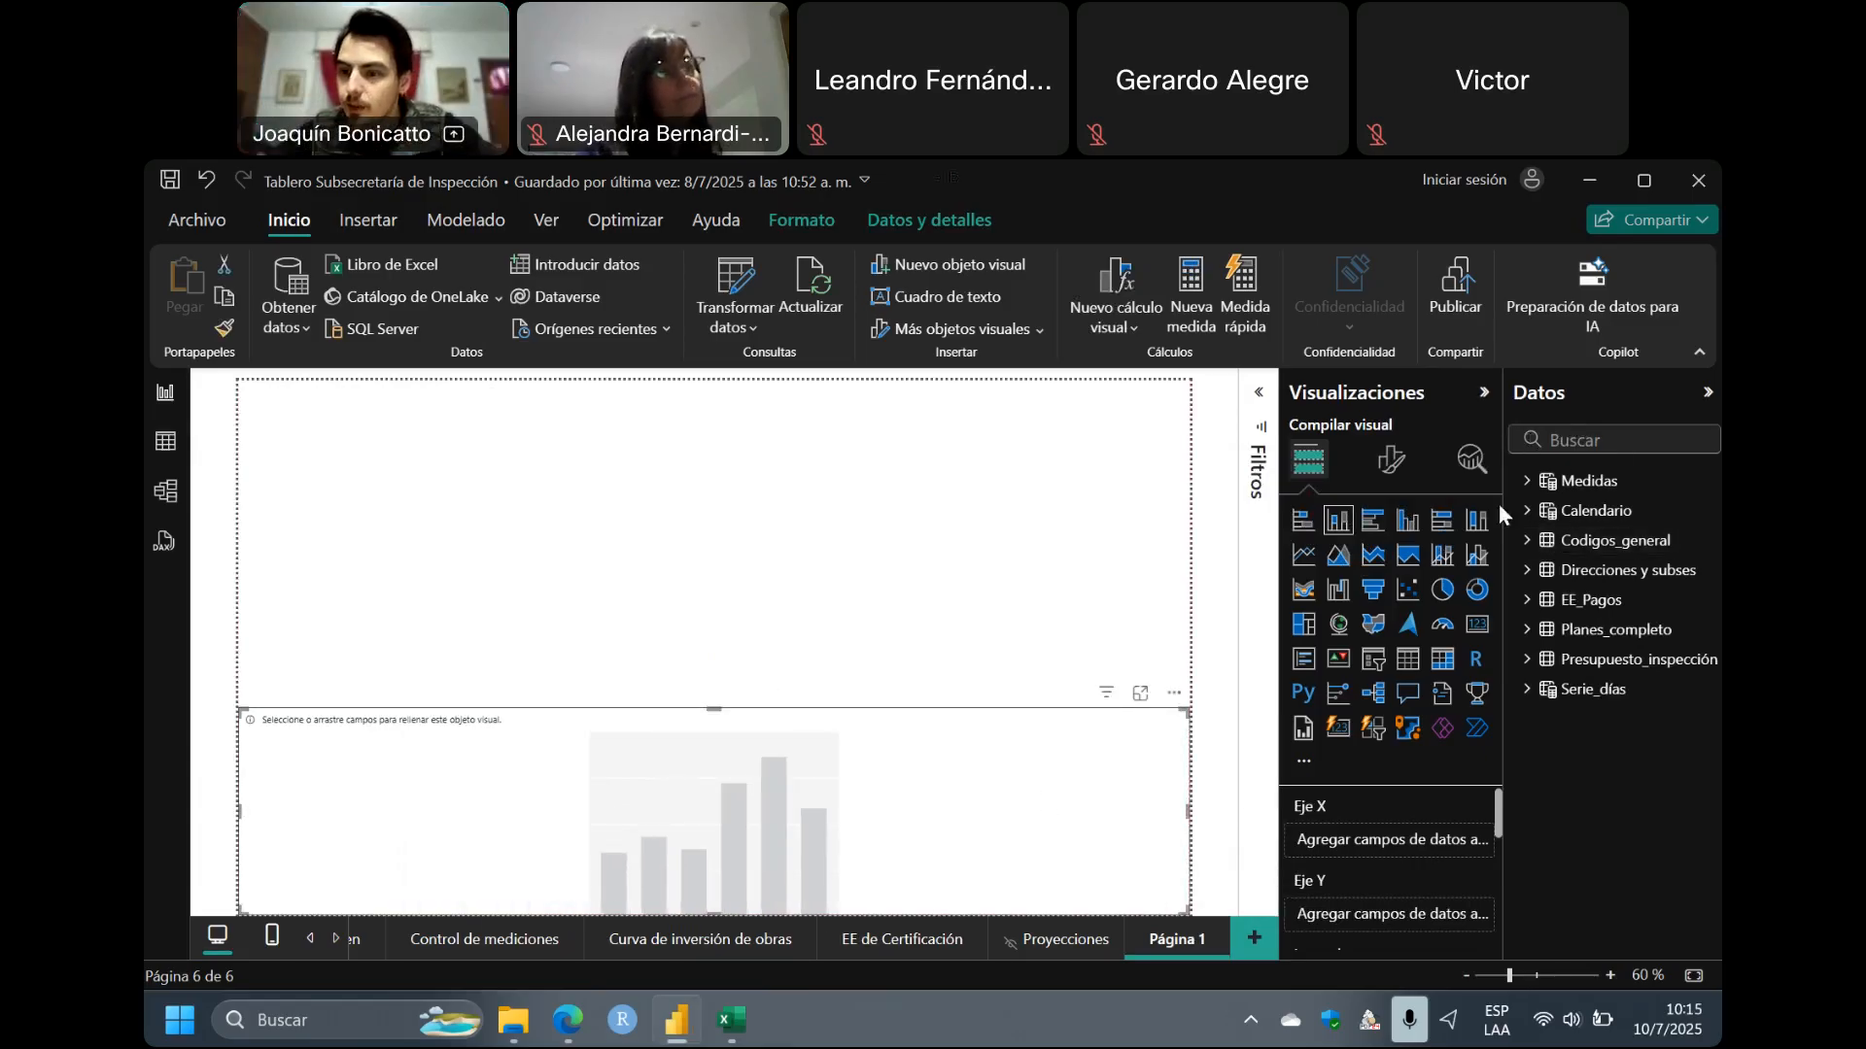
click(1531, 511)
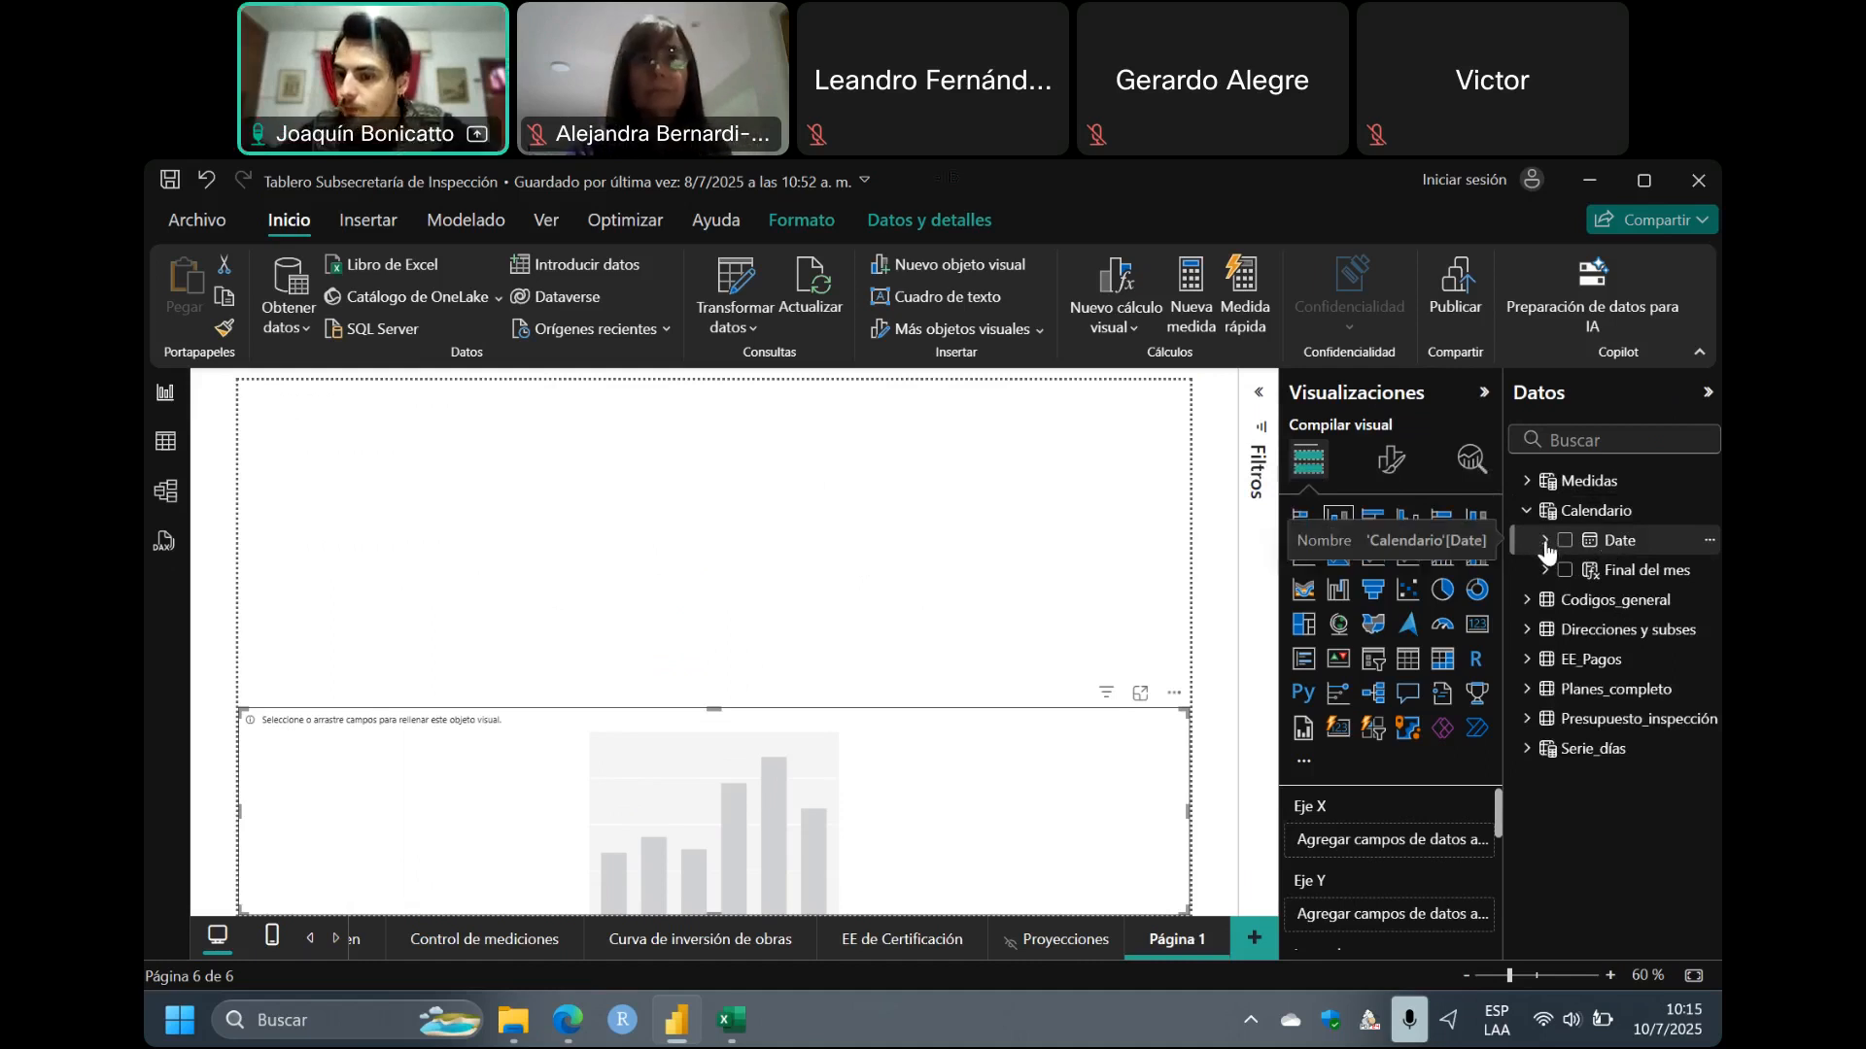
click(1545, 543)
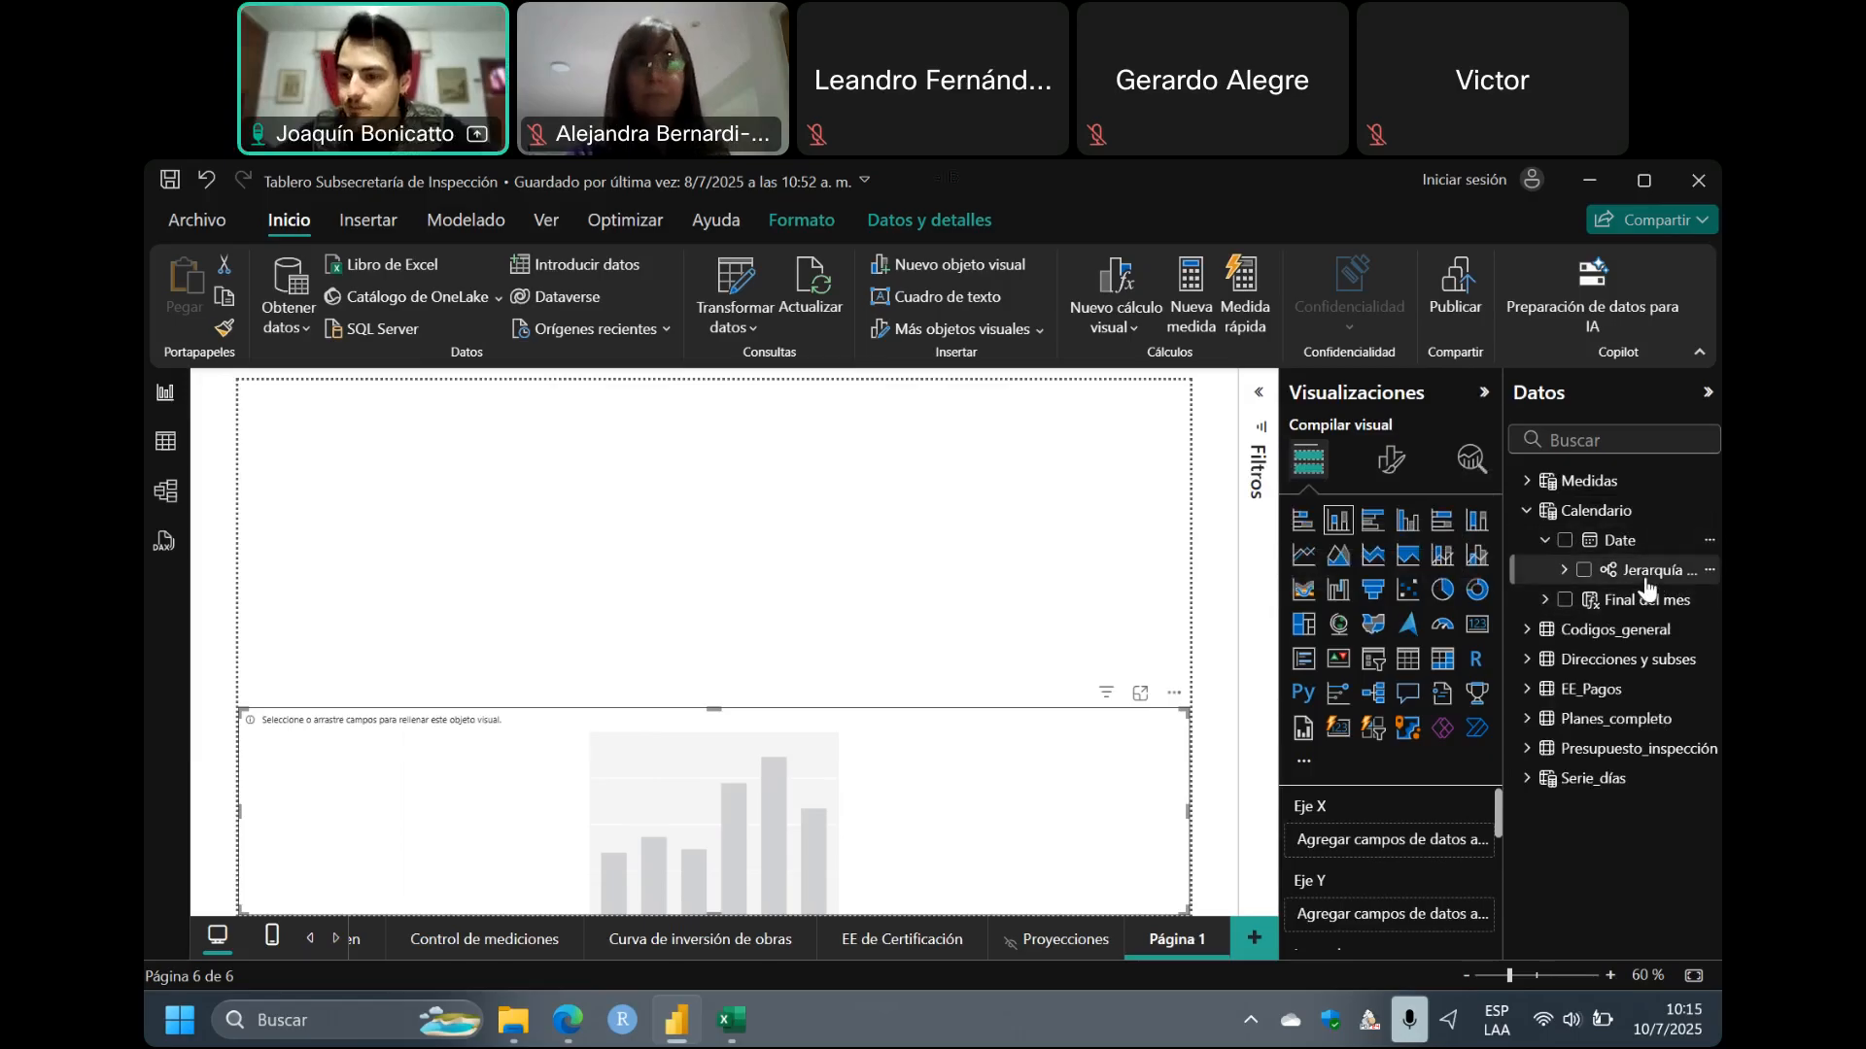
click(1563, 573)
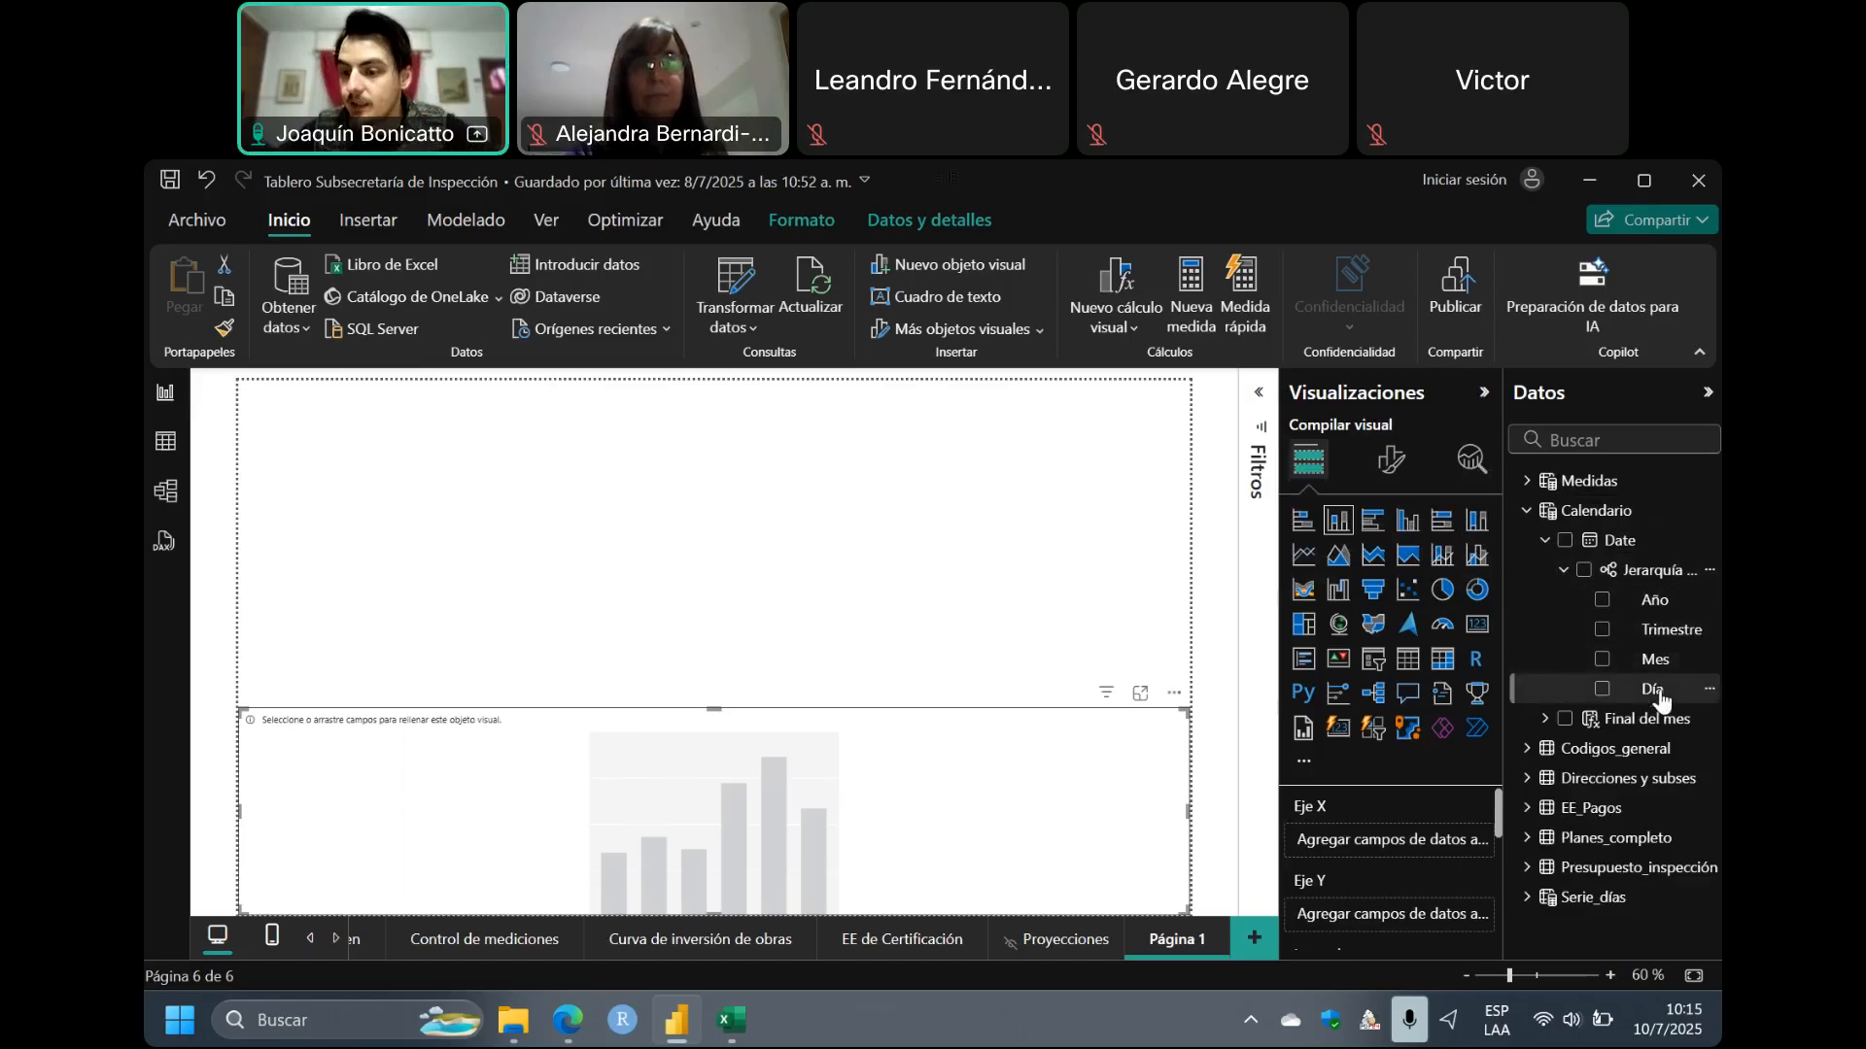
drag(1658, 641, 1417, 837)
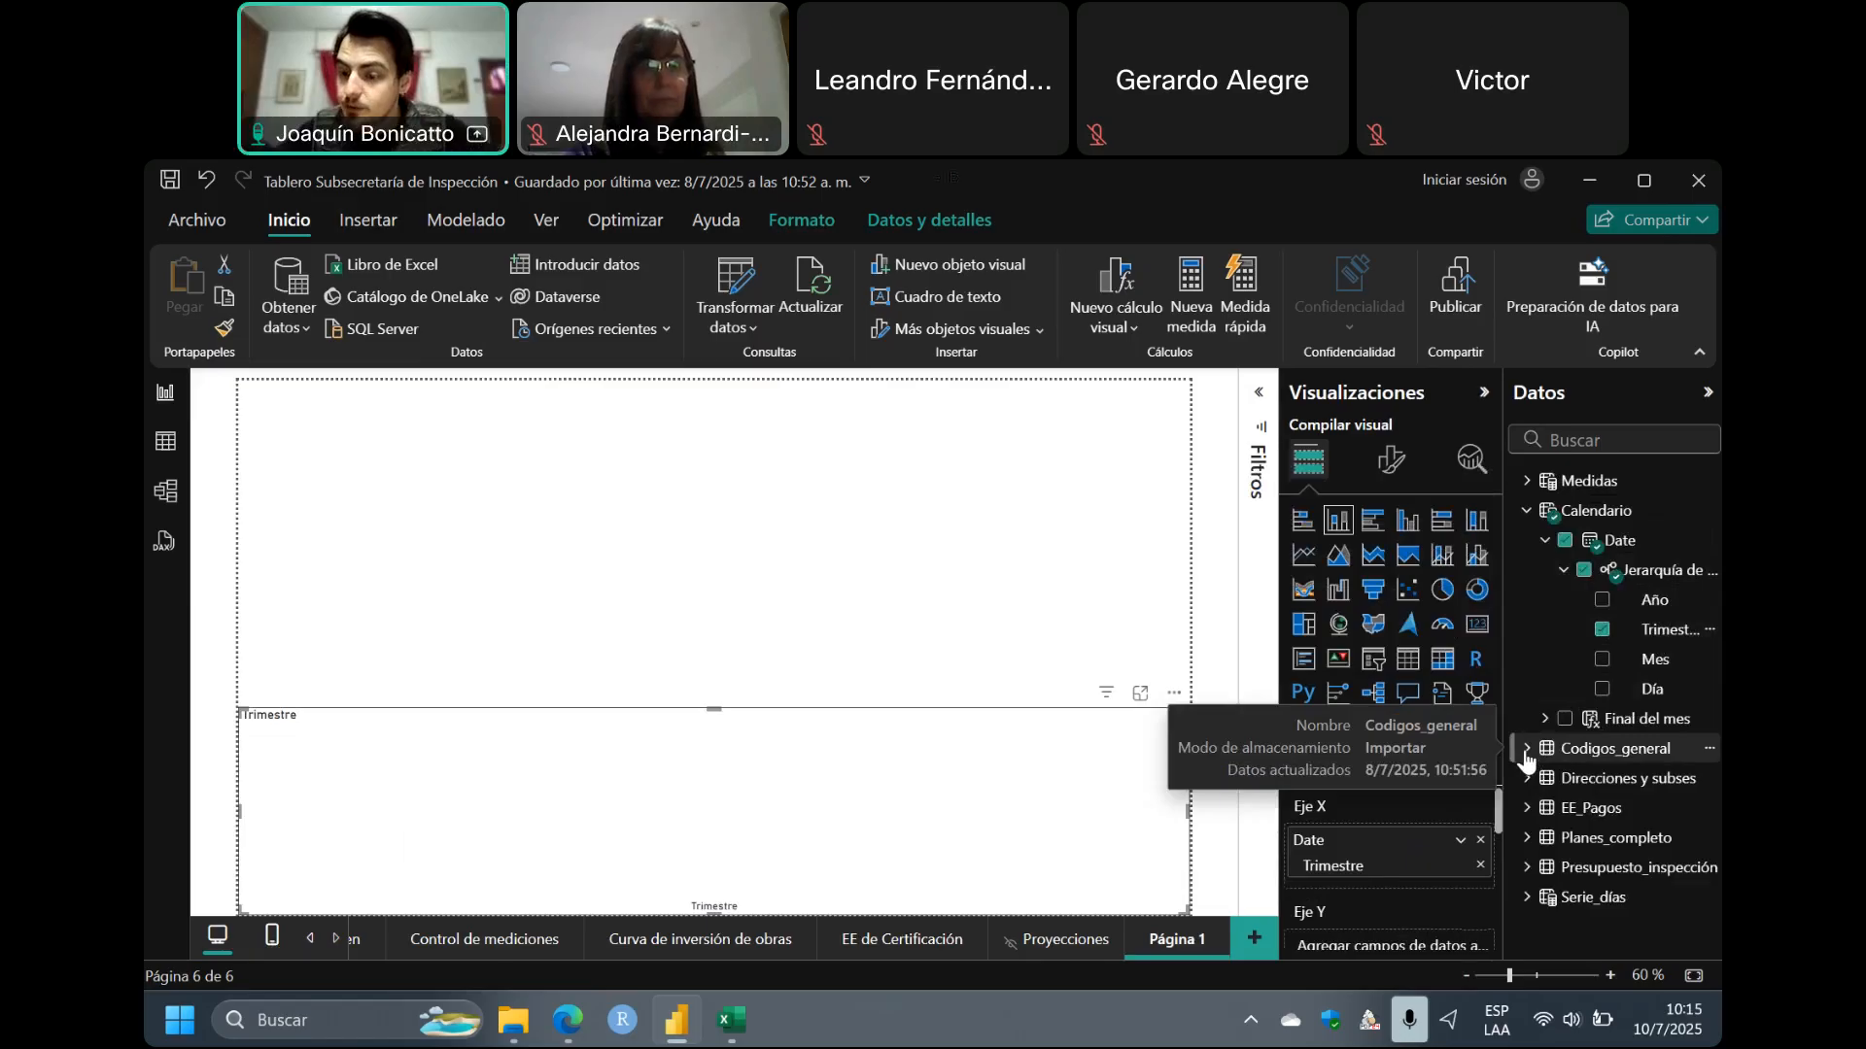
Step: Put EE_Pagos' id_certificado in the Eje Y well to chart its count for Qtr 1–4
click(1537, 821)
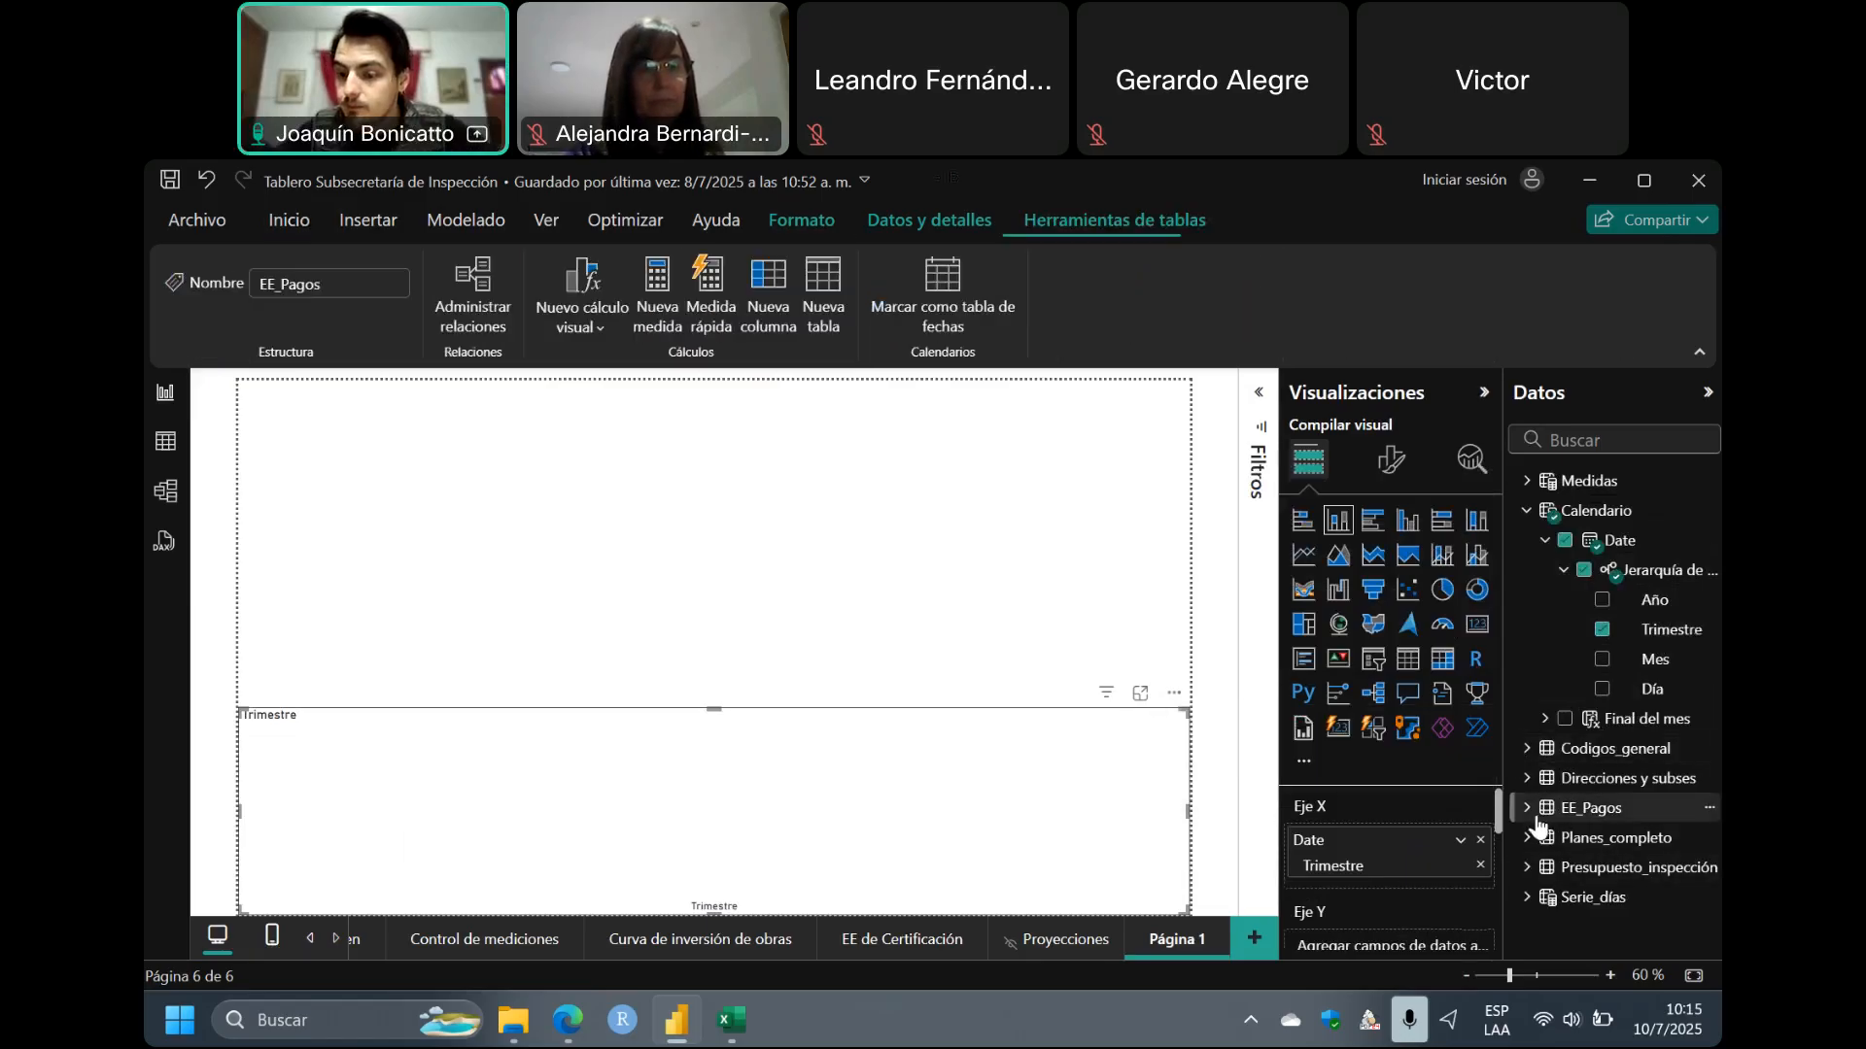
click(1608, 807)
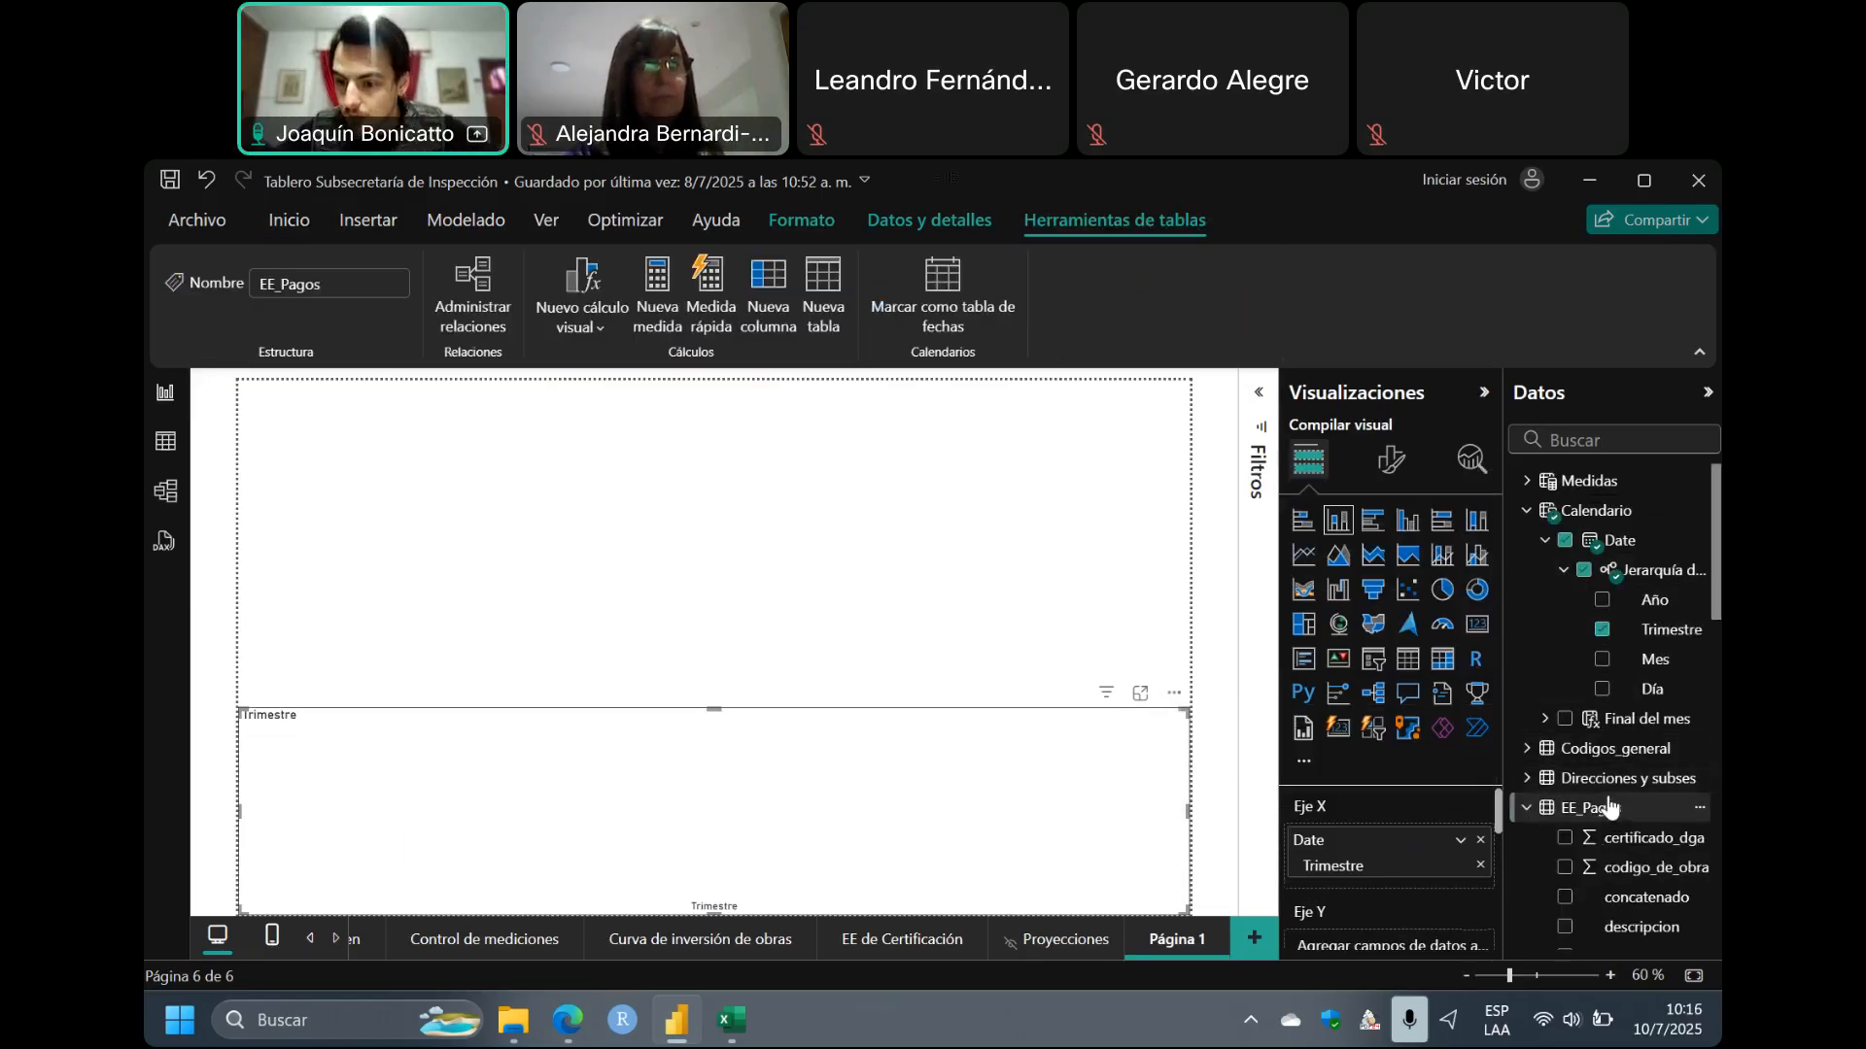
scroll(1608, 808, down, 5)
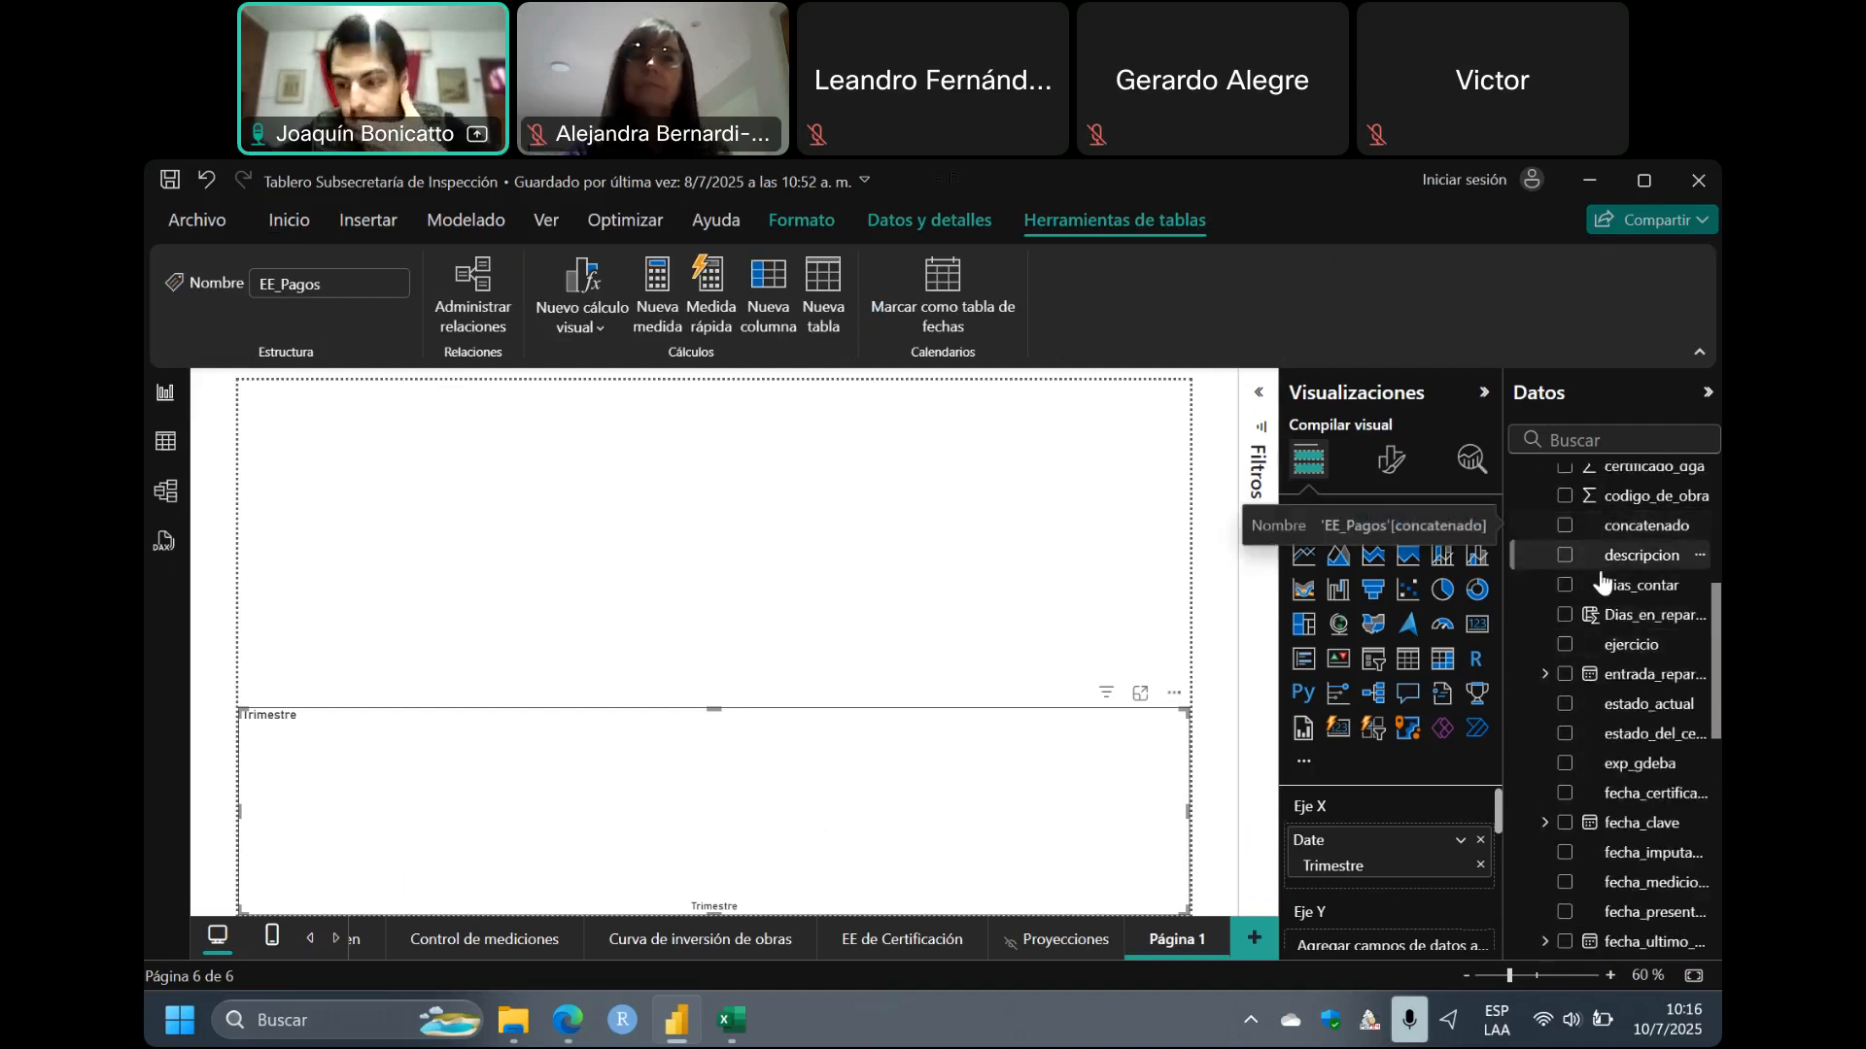
scroll(1602, 580, down, 3)
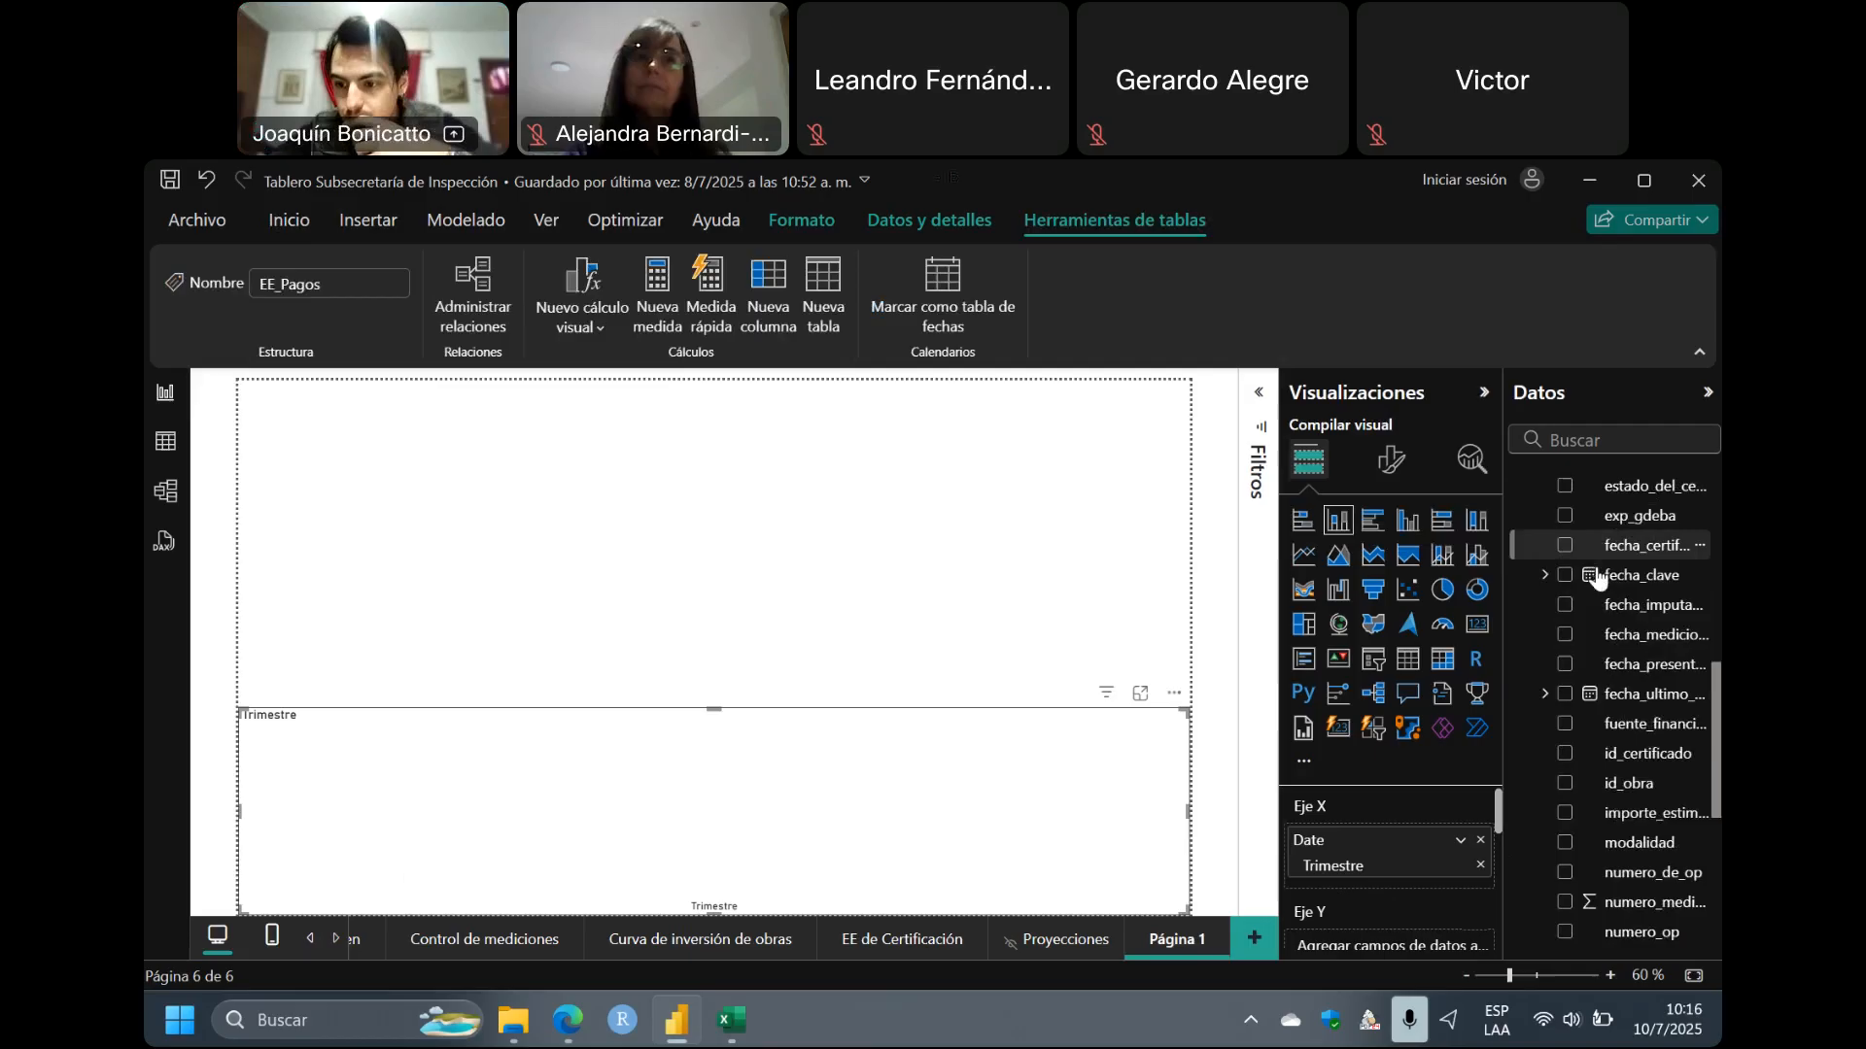
scroll(1598, 578, down, 2)
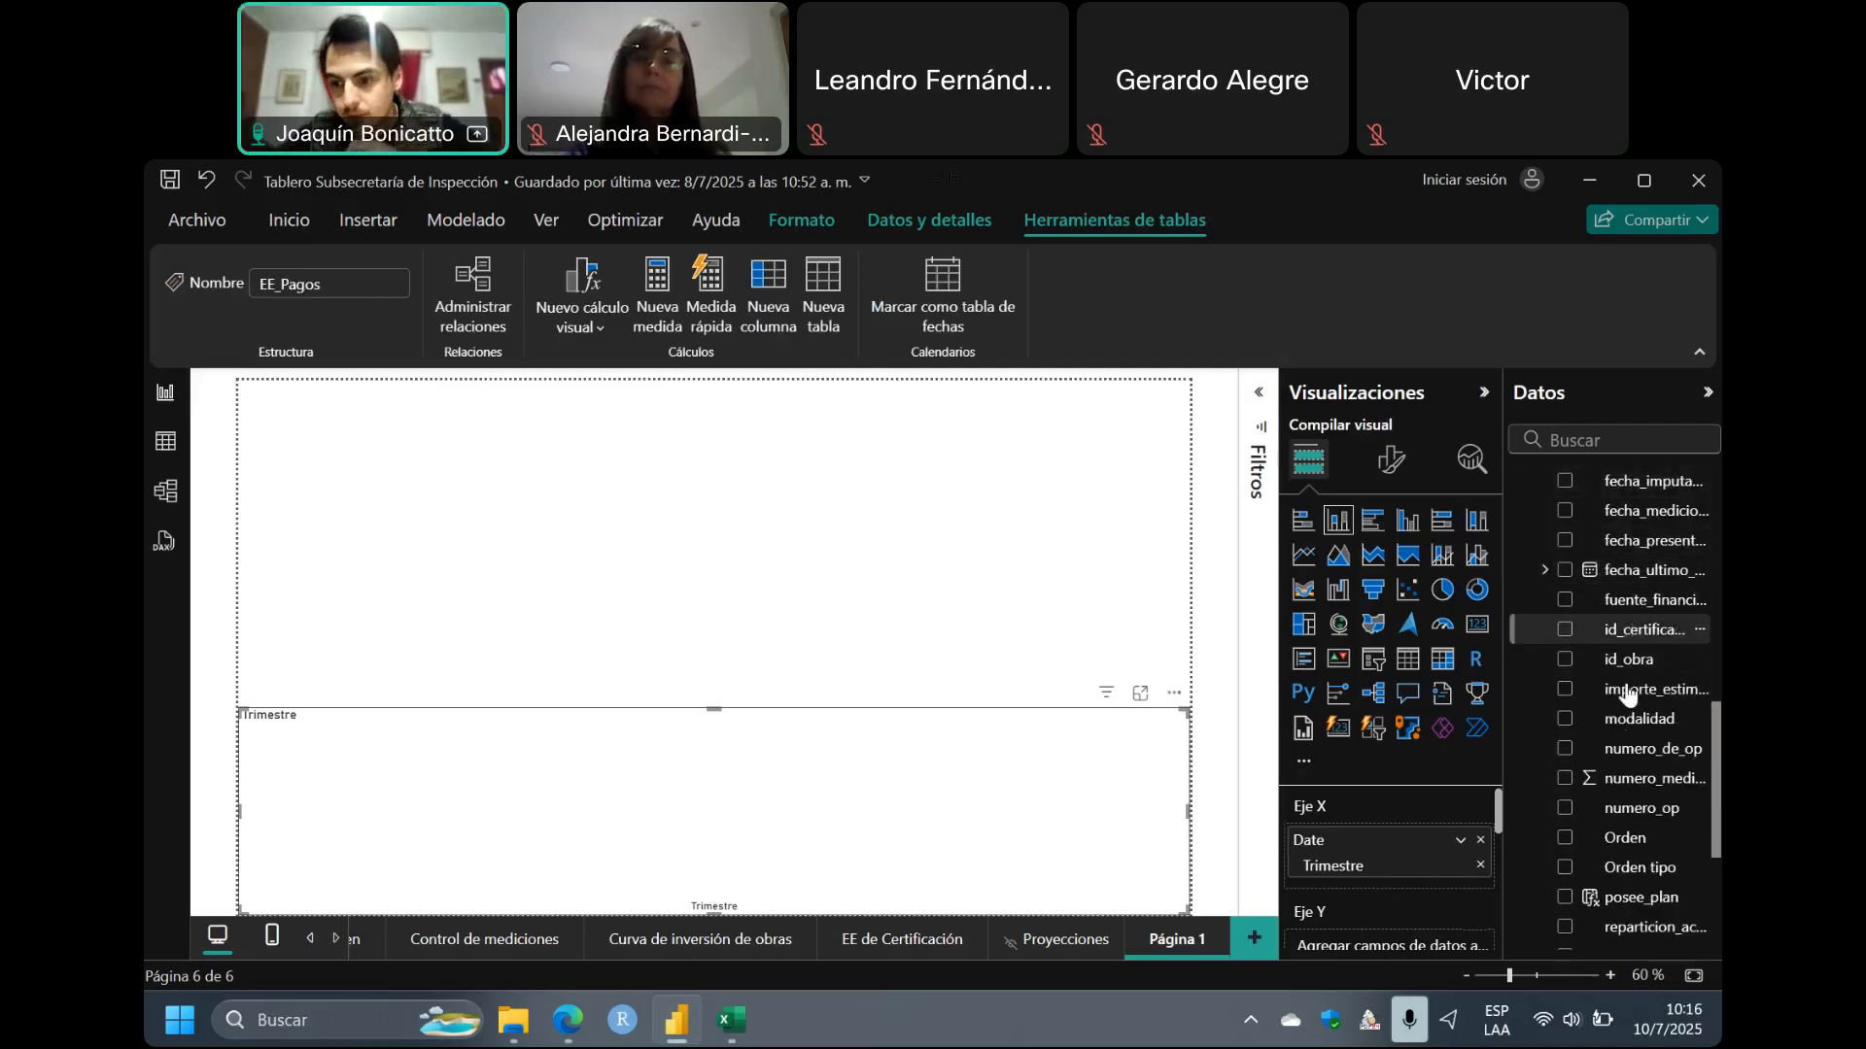
scroll(1629, 692, down, 2)
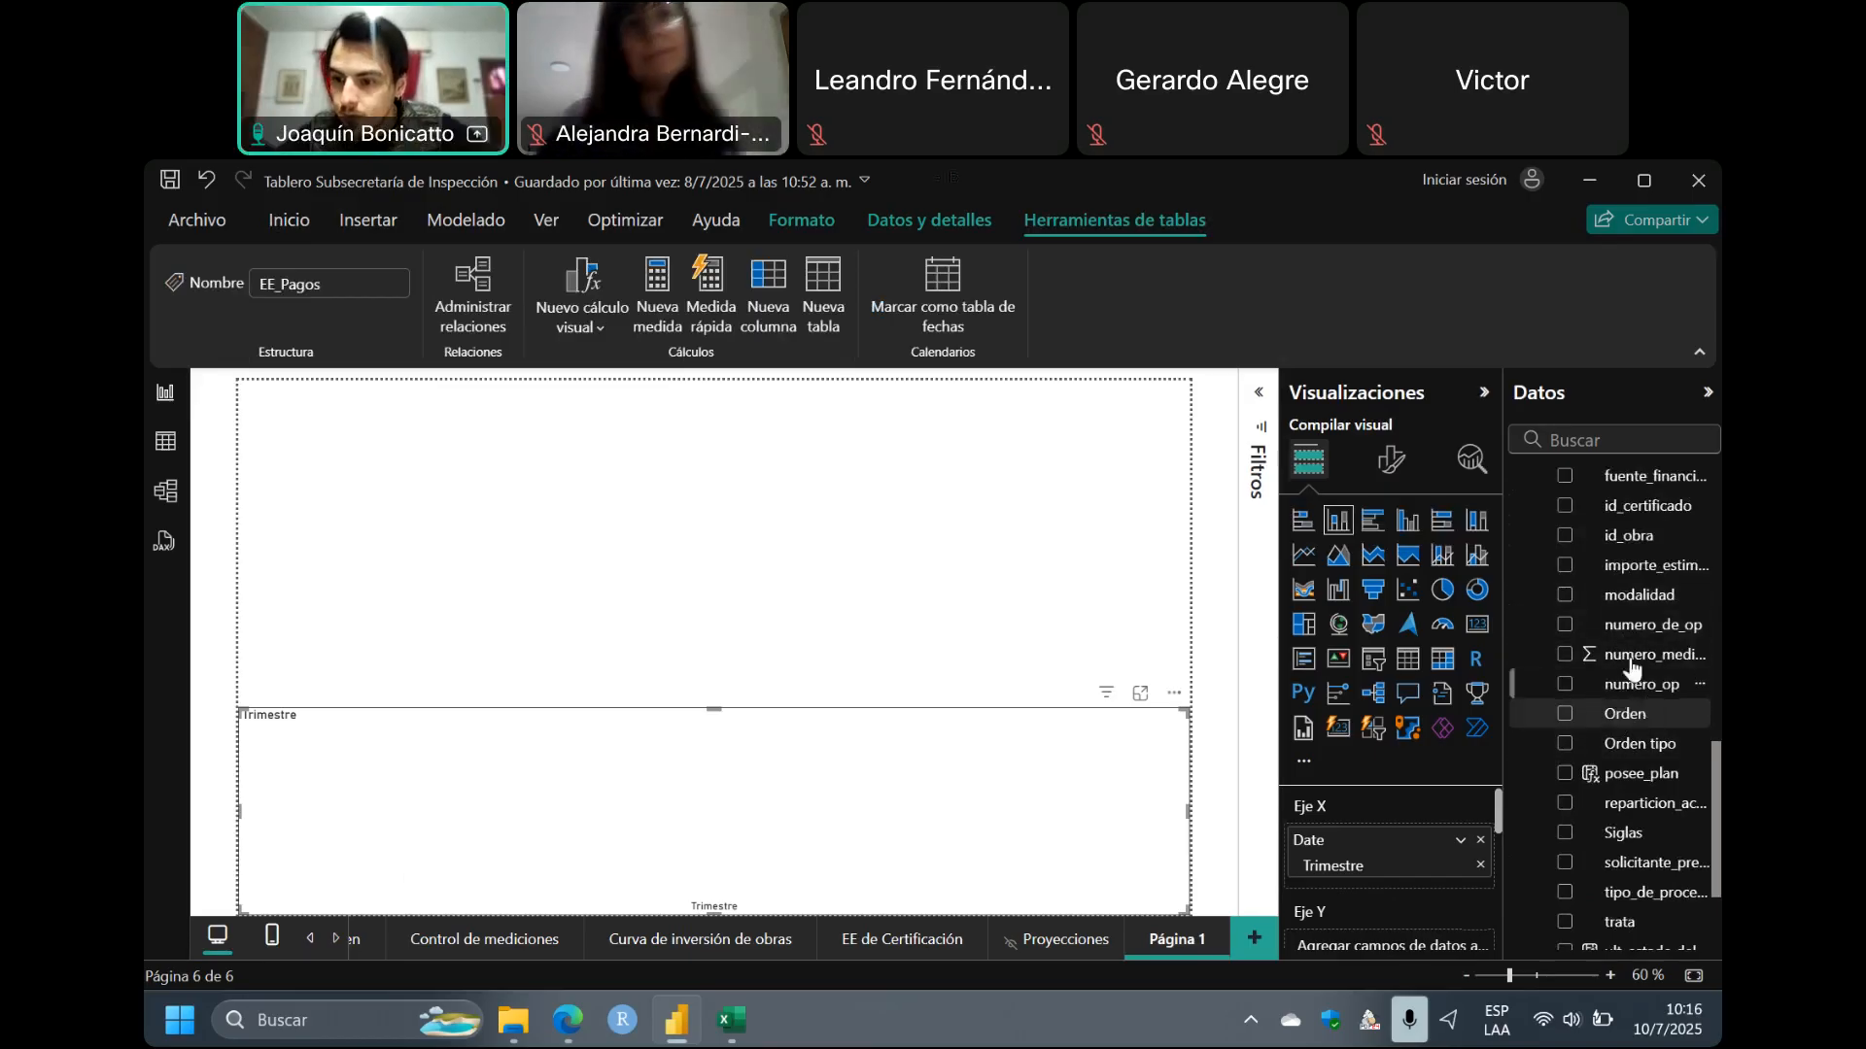
scroll(1630, 520, down, 2)
scroll(1623, 545, up, 2)
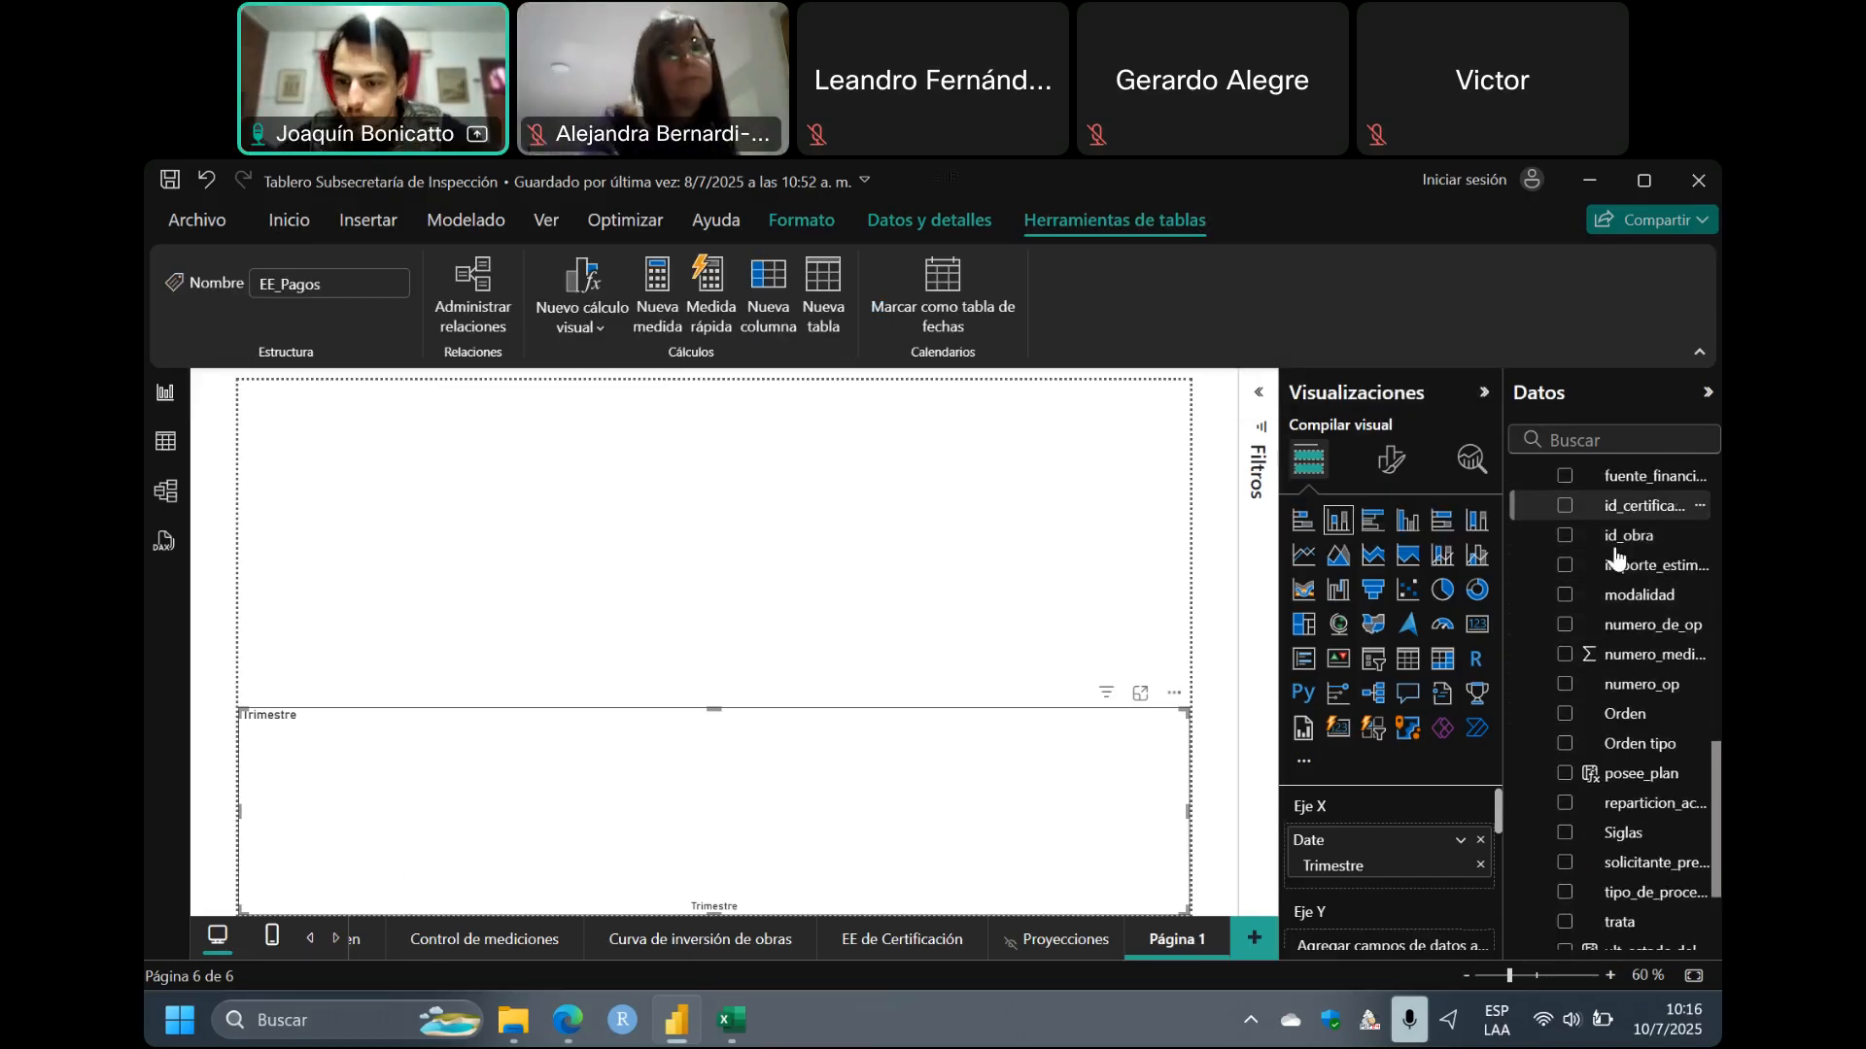
drag(1638, 505, 1401, 896)
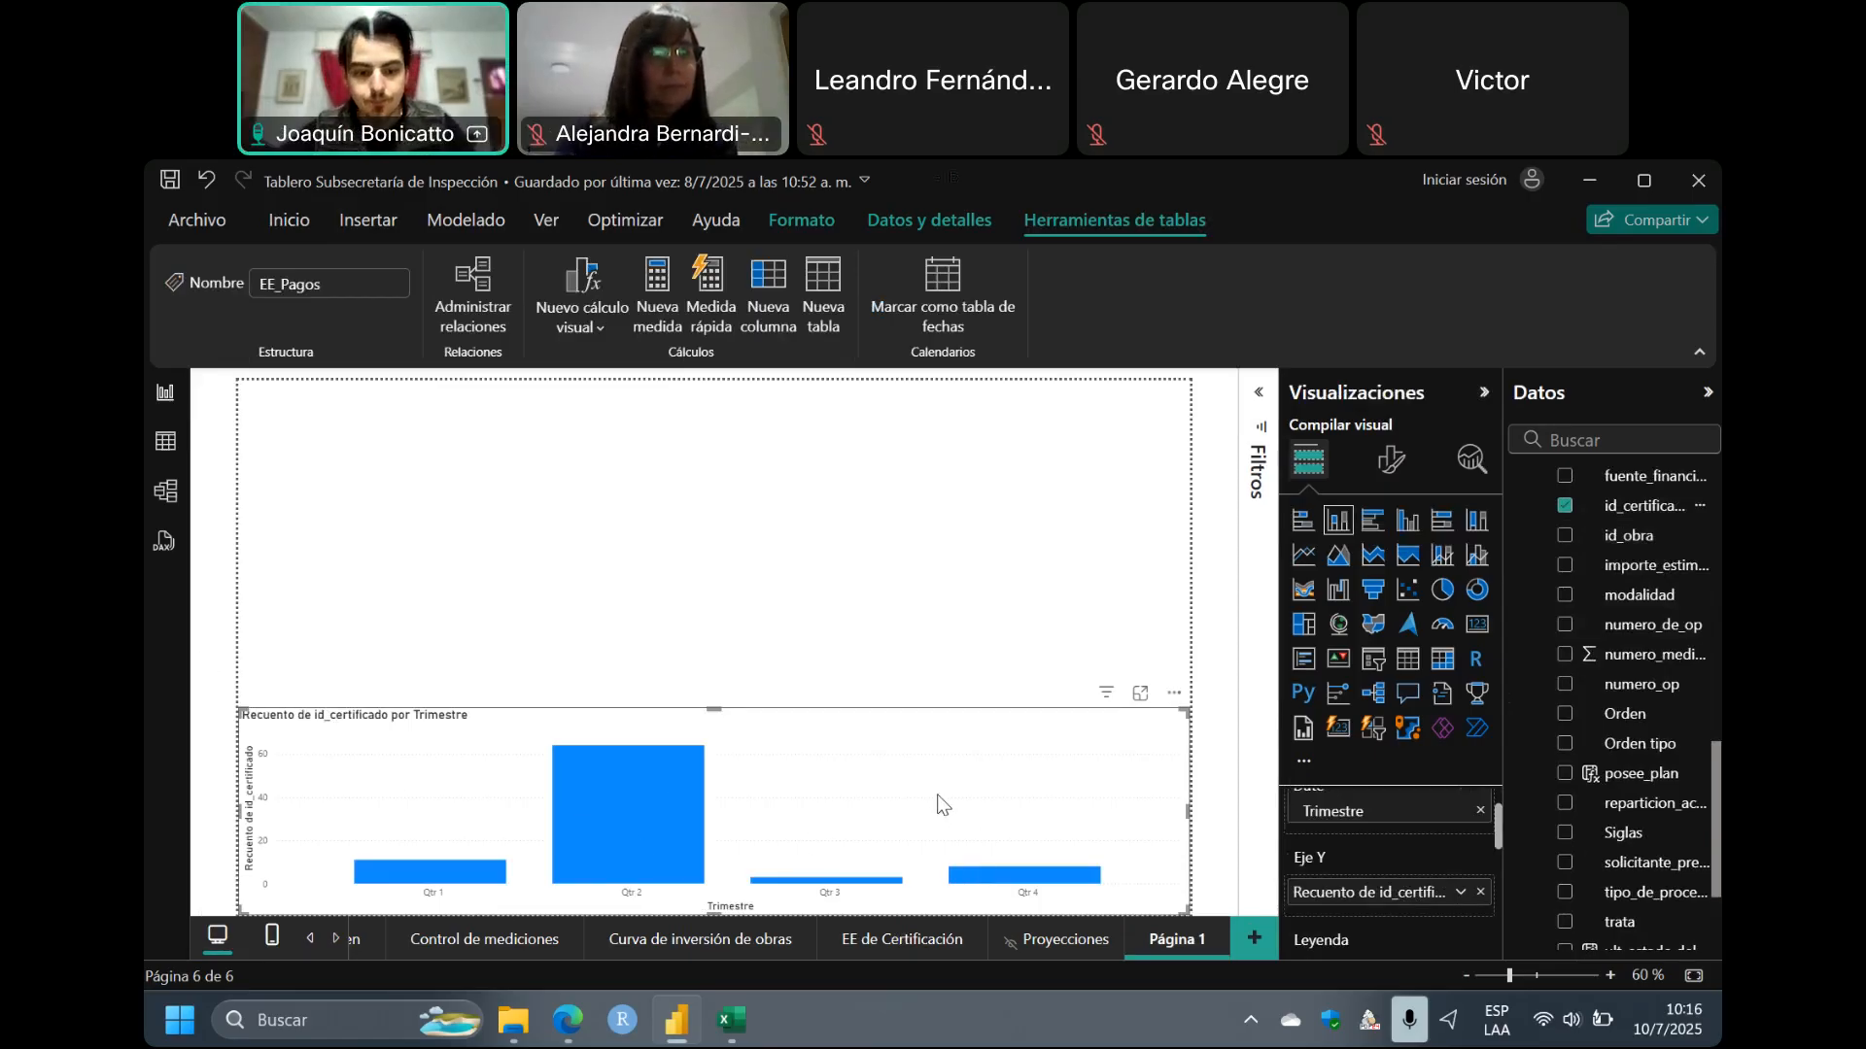
mouse_move(577, 801)
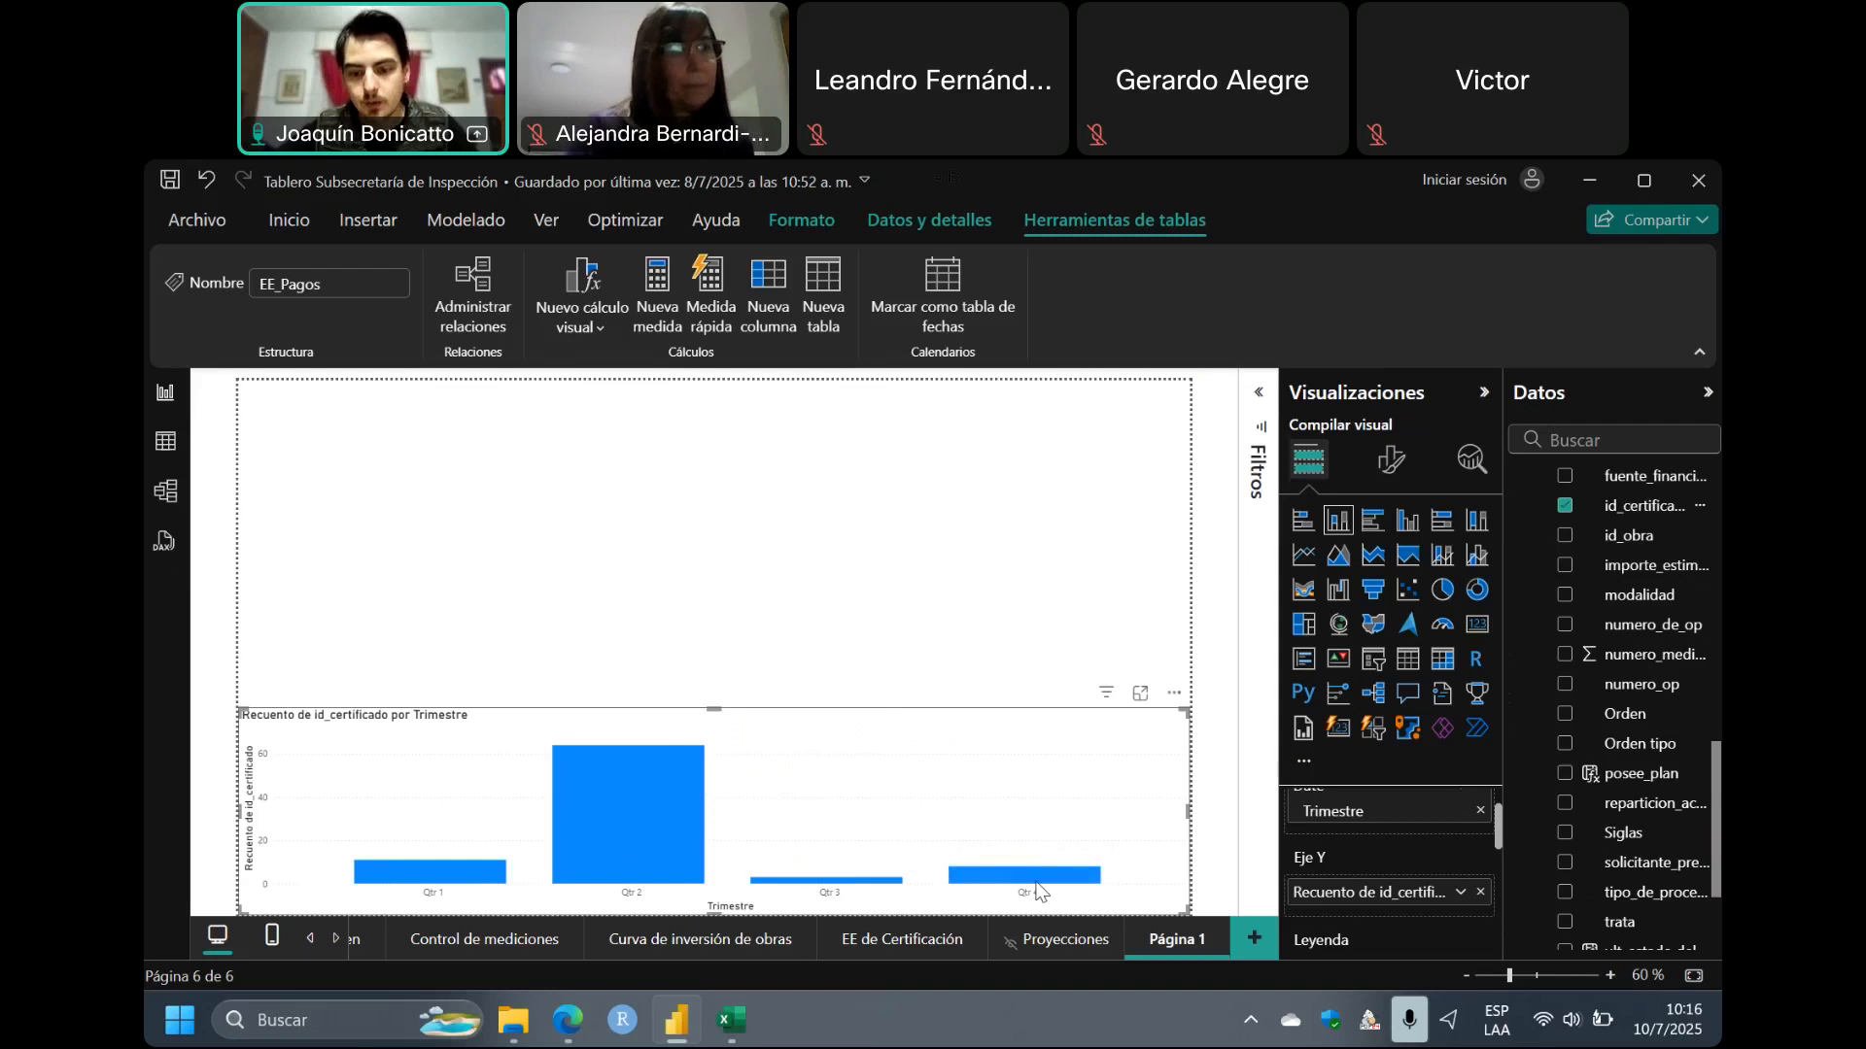
mouse_move(1037, 886)
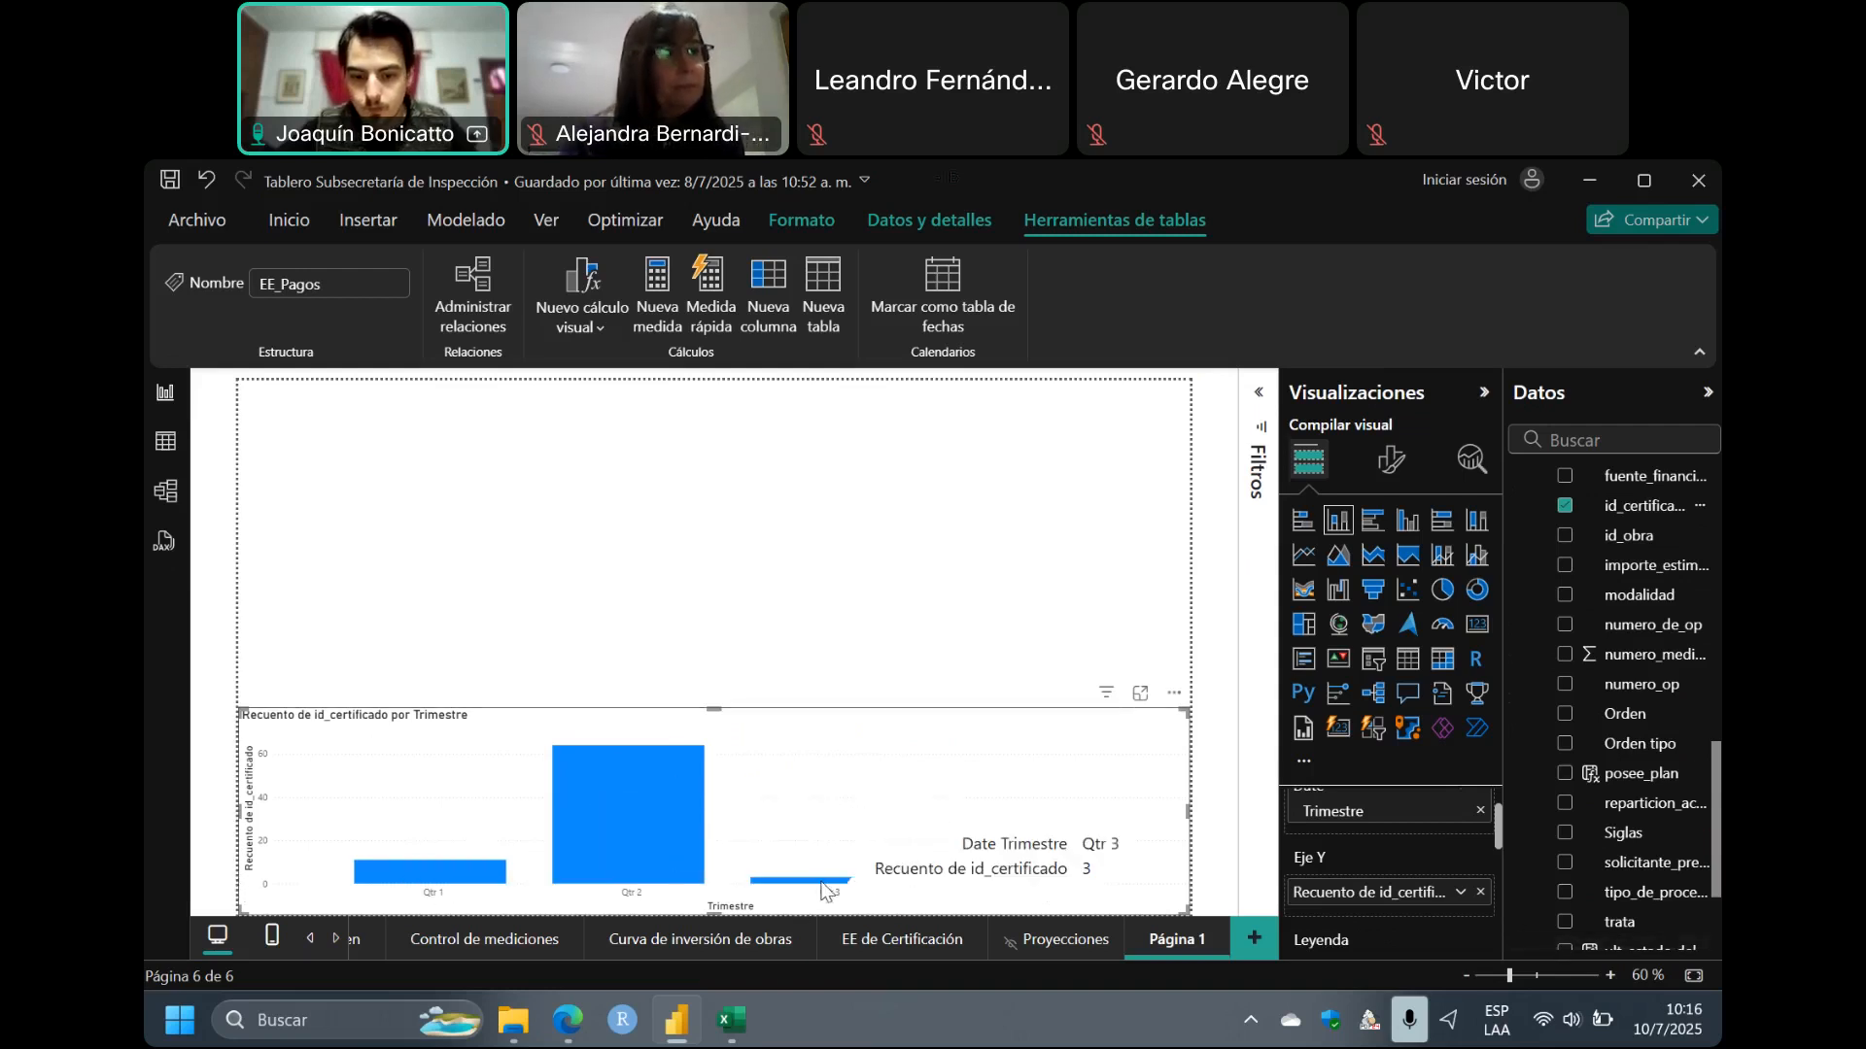
click(1458, 894)
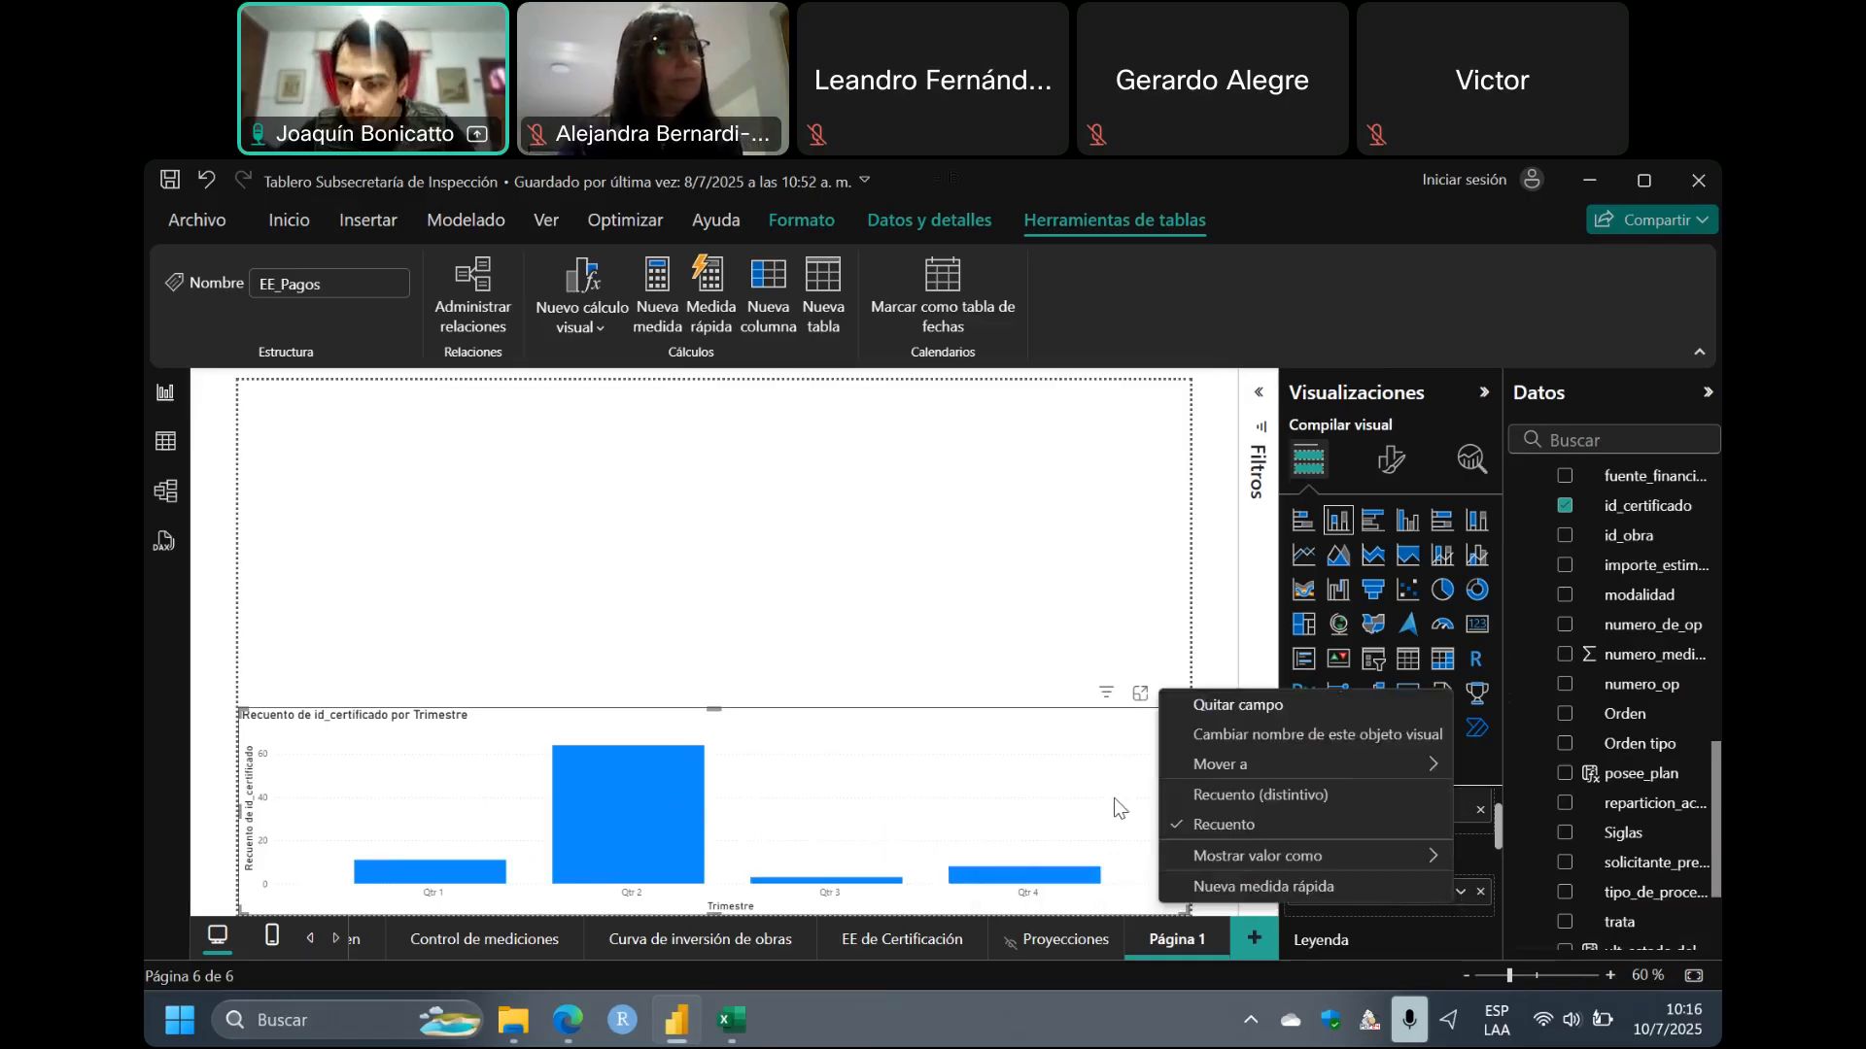
click(1229, 810)
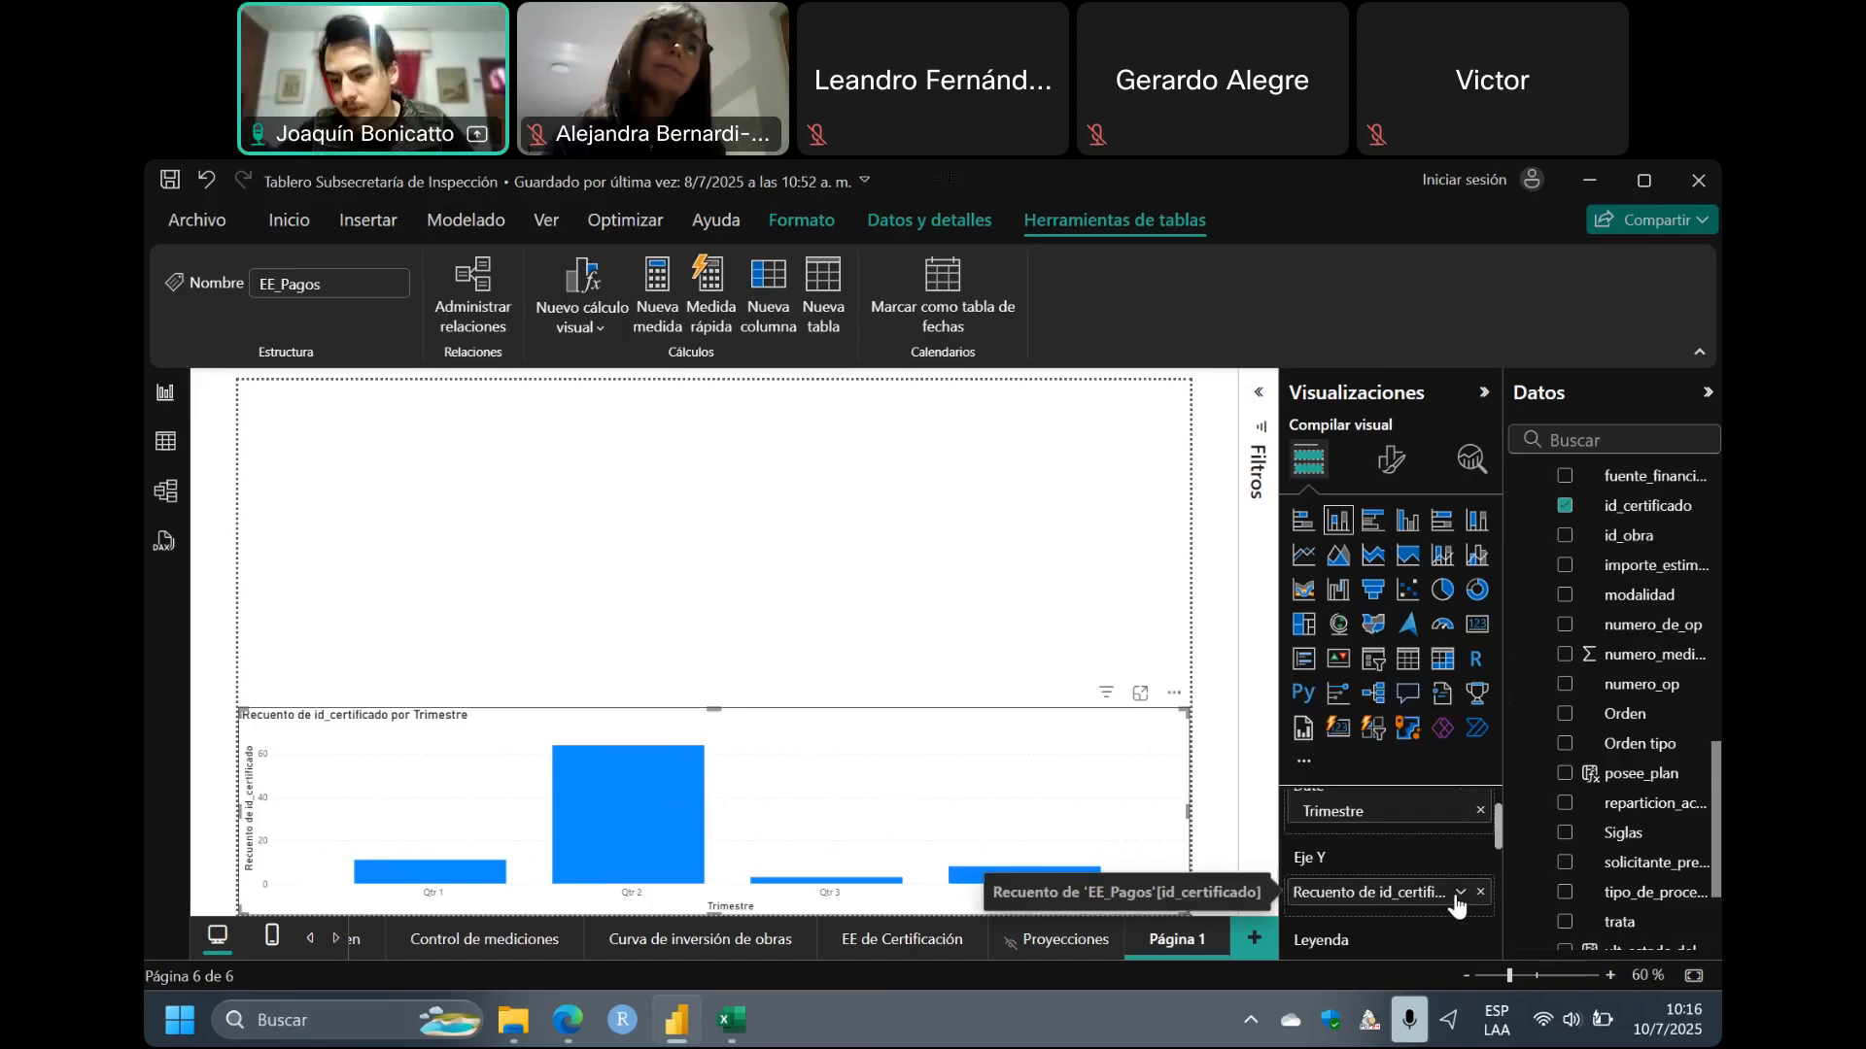
click(1455, 894)
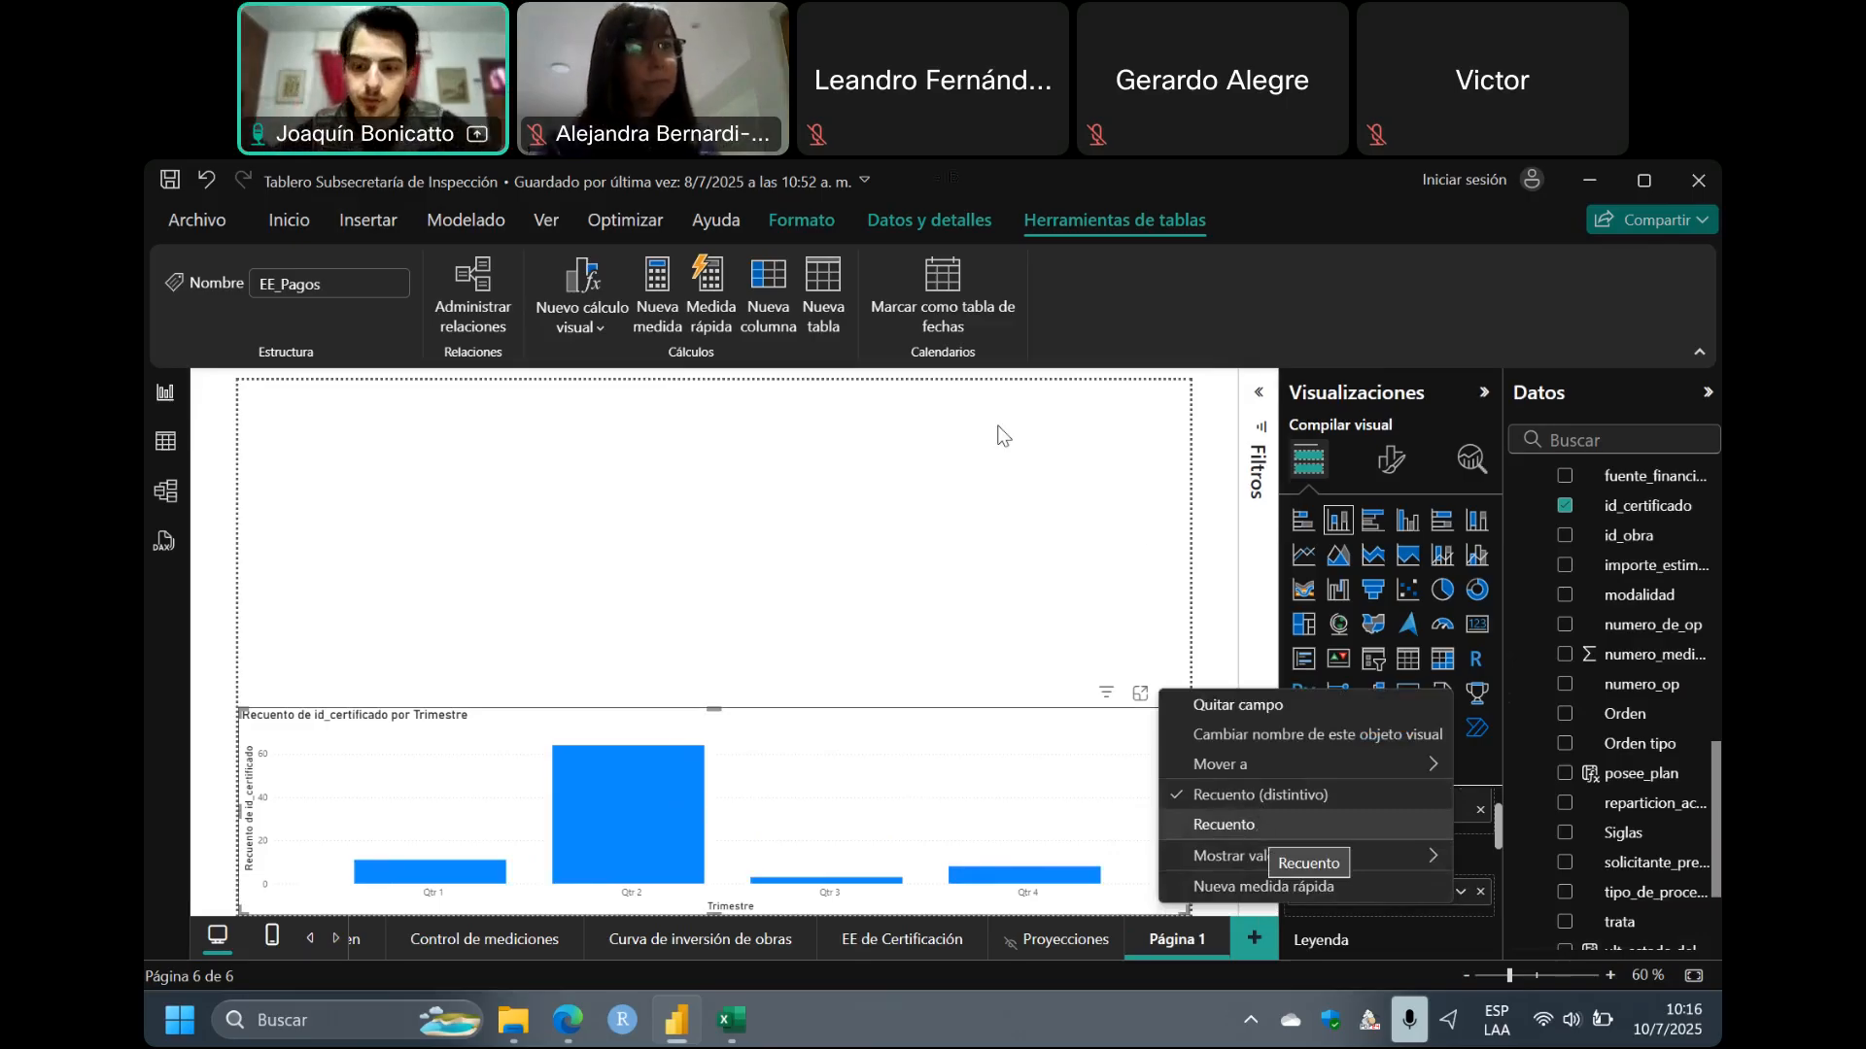
click(1143, 525)
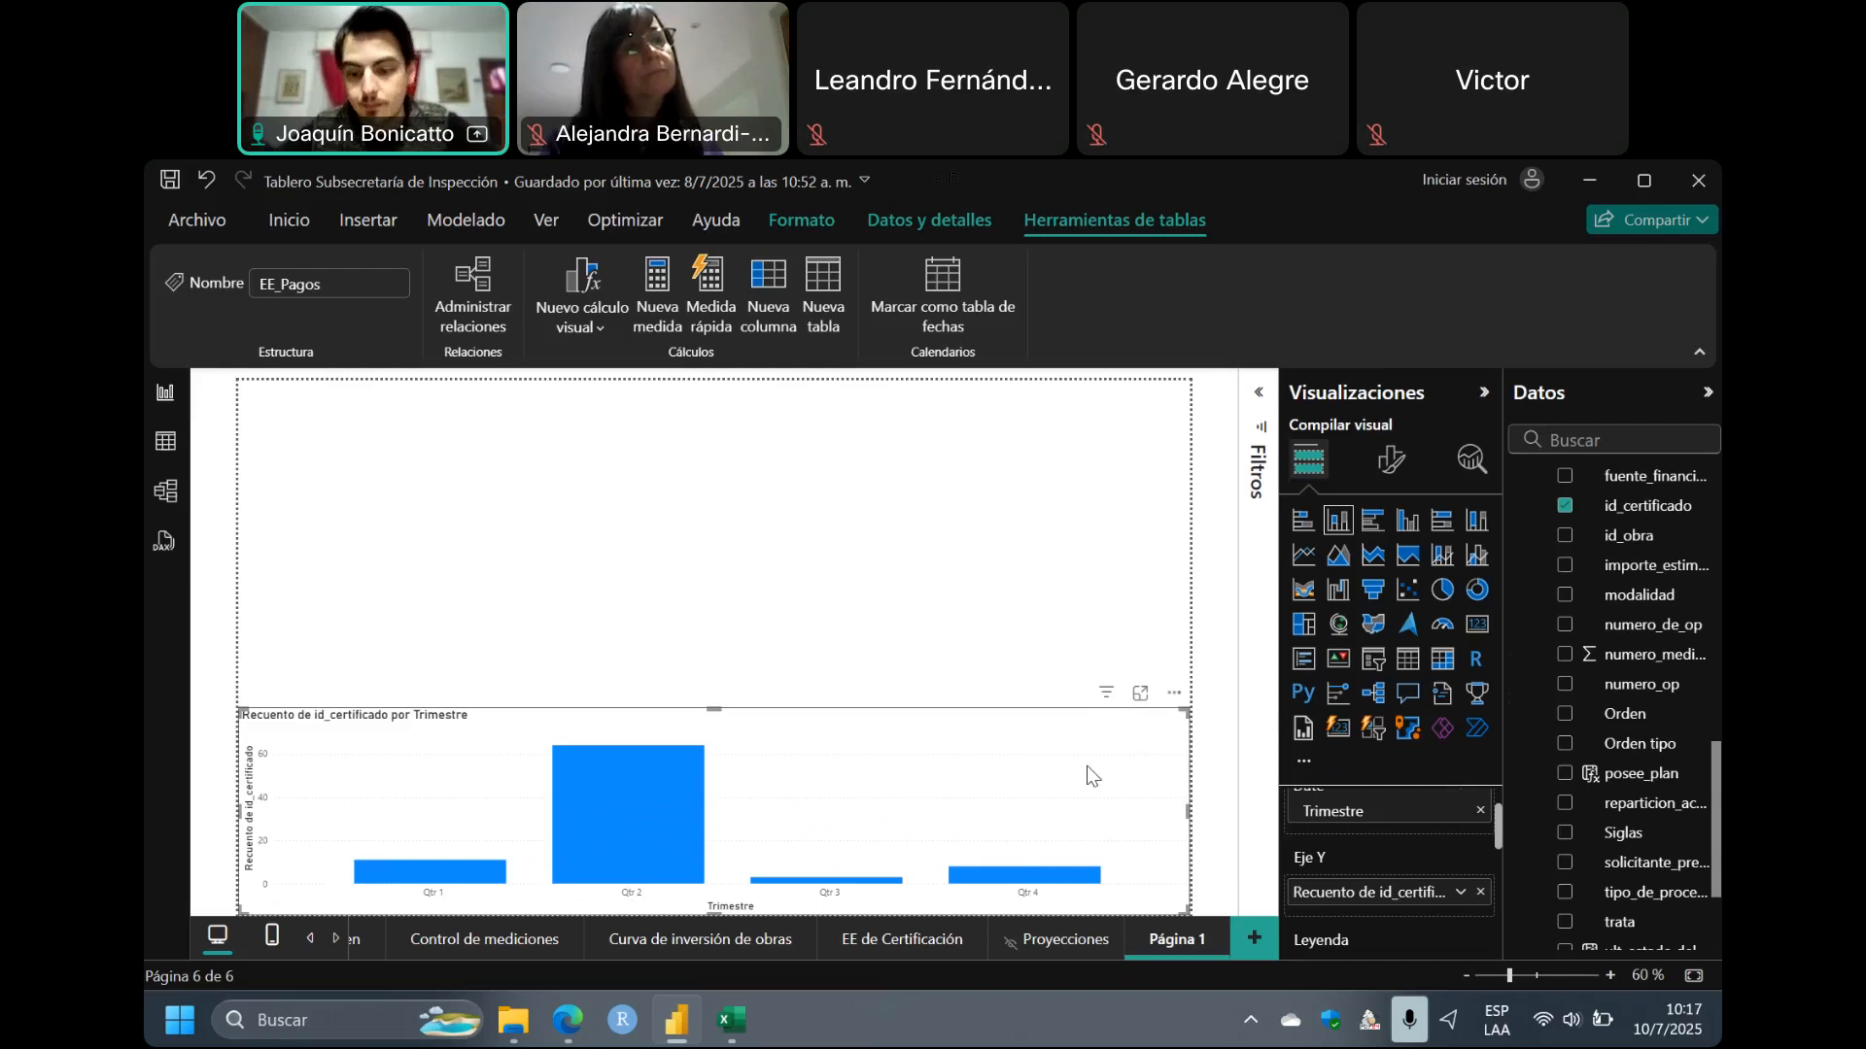
Step: Delete the quarterly count chart from Página 1 and dismiss the chat notification
key(Delete)
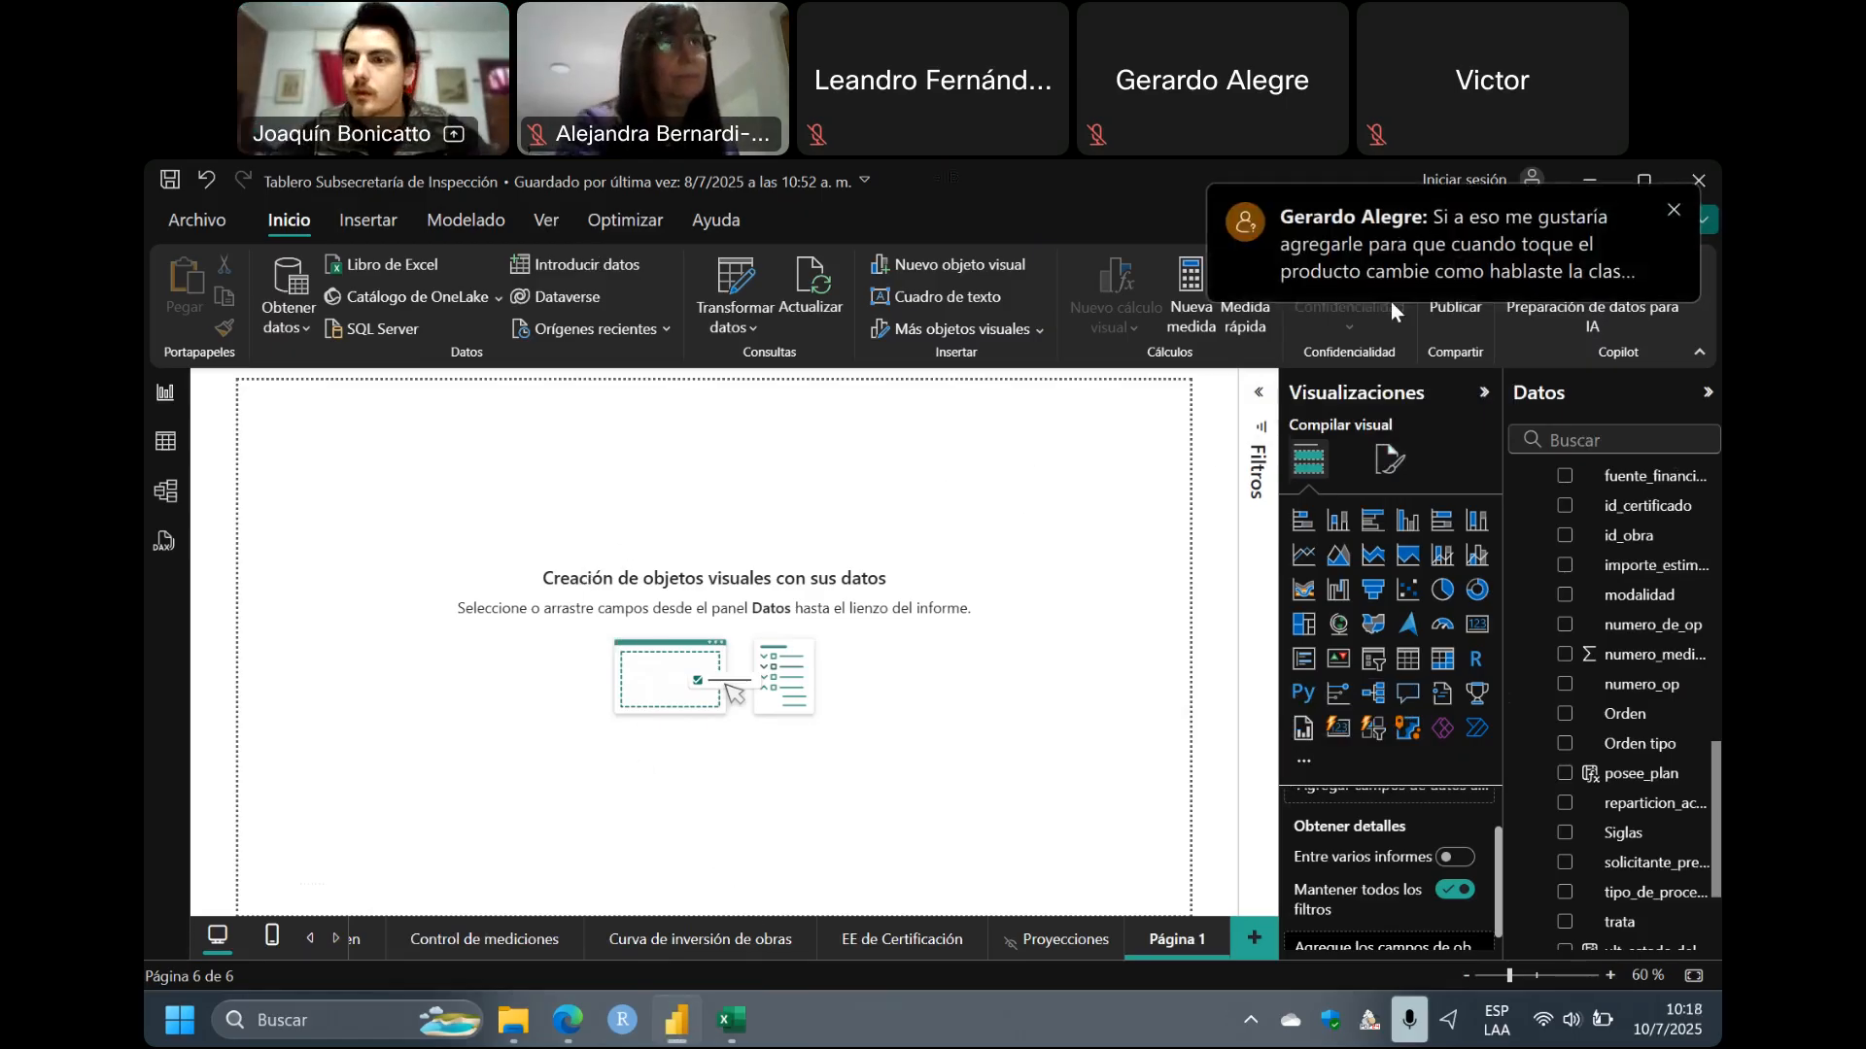
mouse_move(1438, 213)
click(1430, 264)
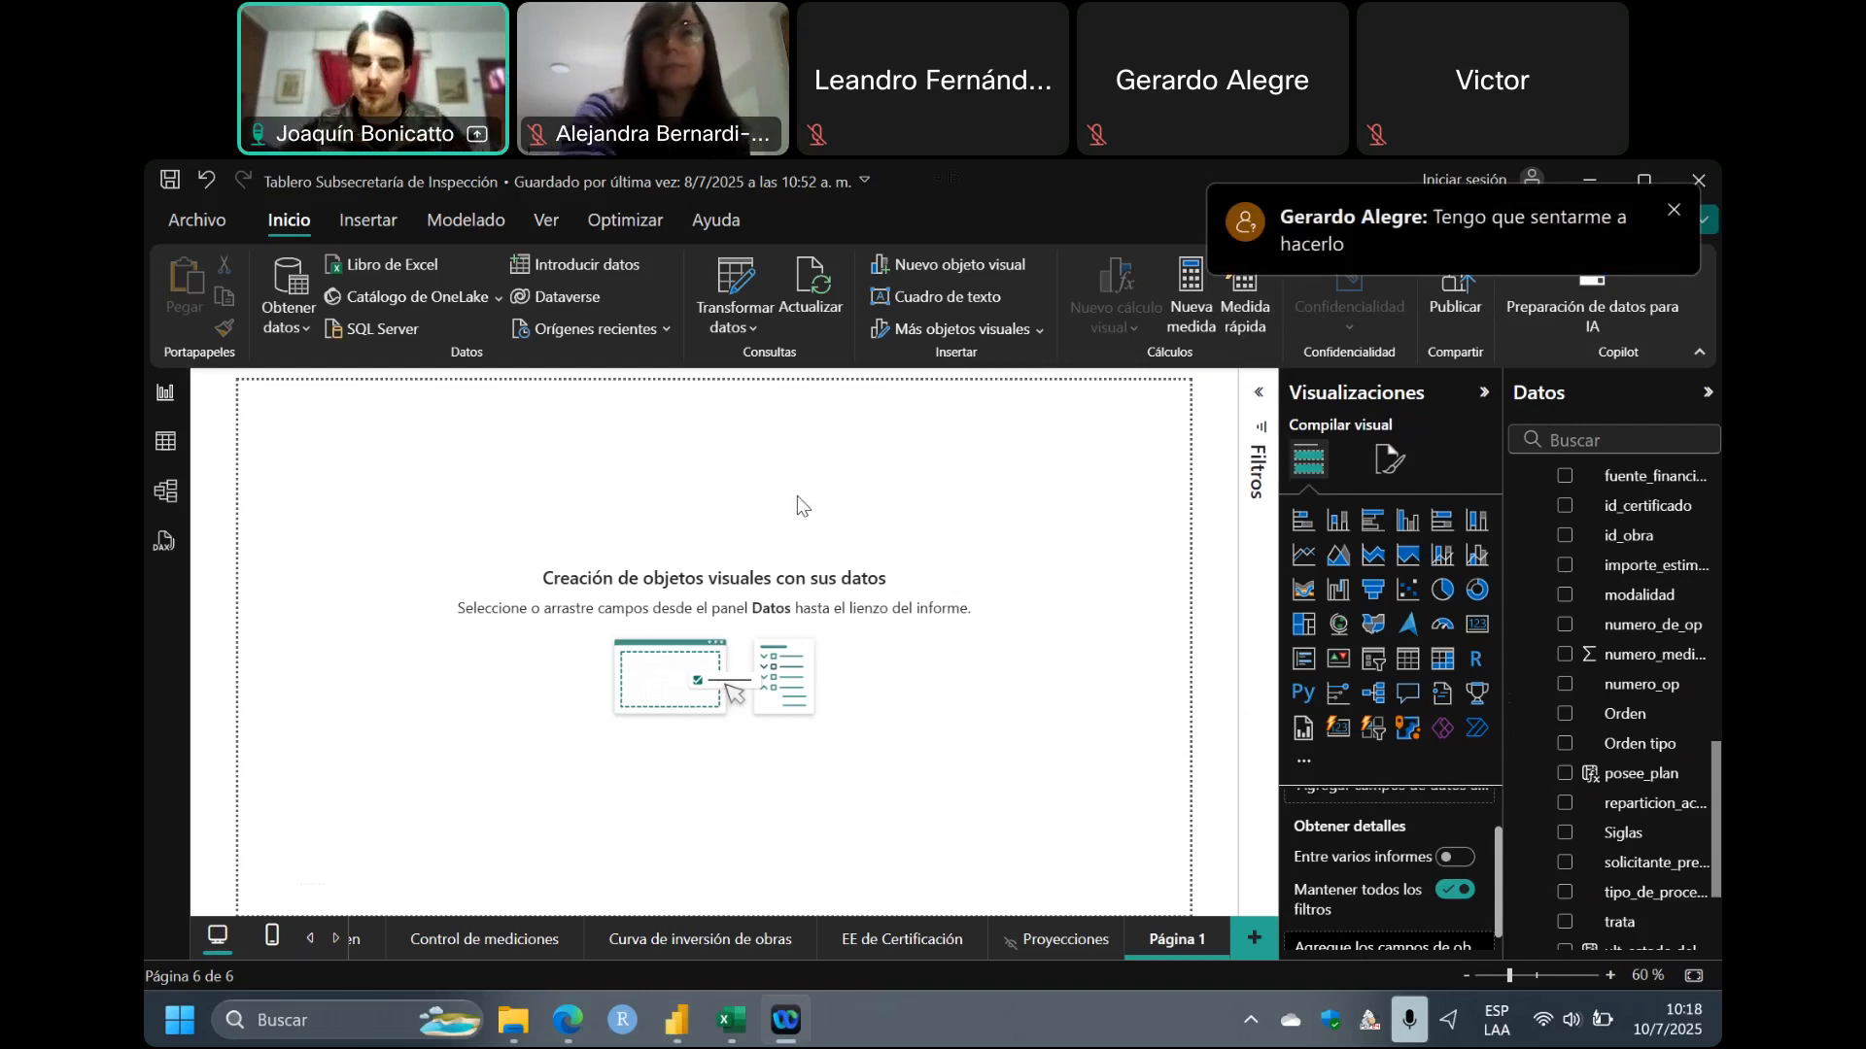
Step: On EE de Certificación, cross-filter by department bars like DPTOIV and SDPTGP, then clear back to 90/119
click(905, 935)
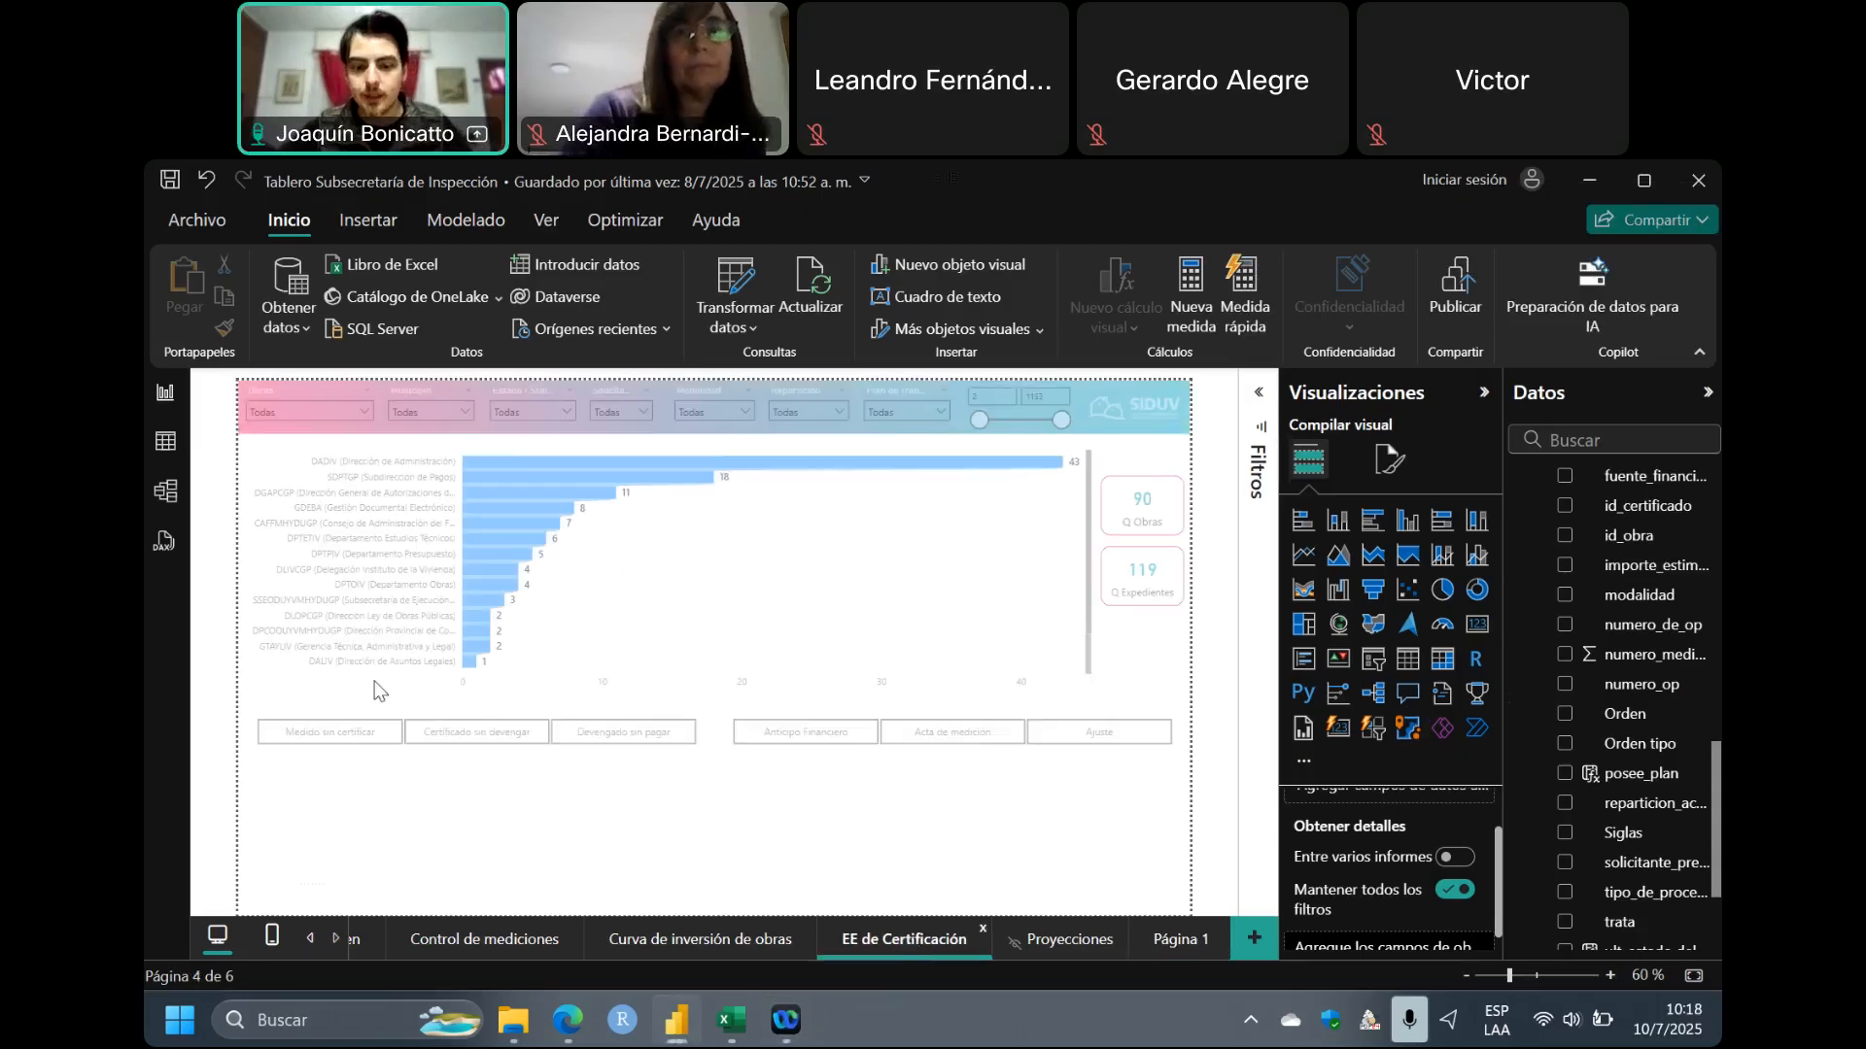
click(477, 586)
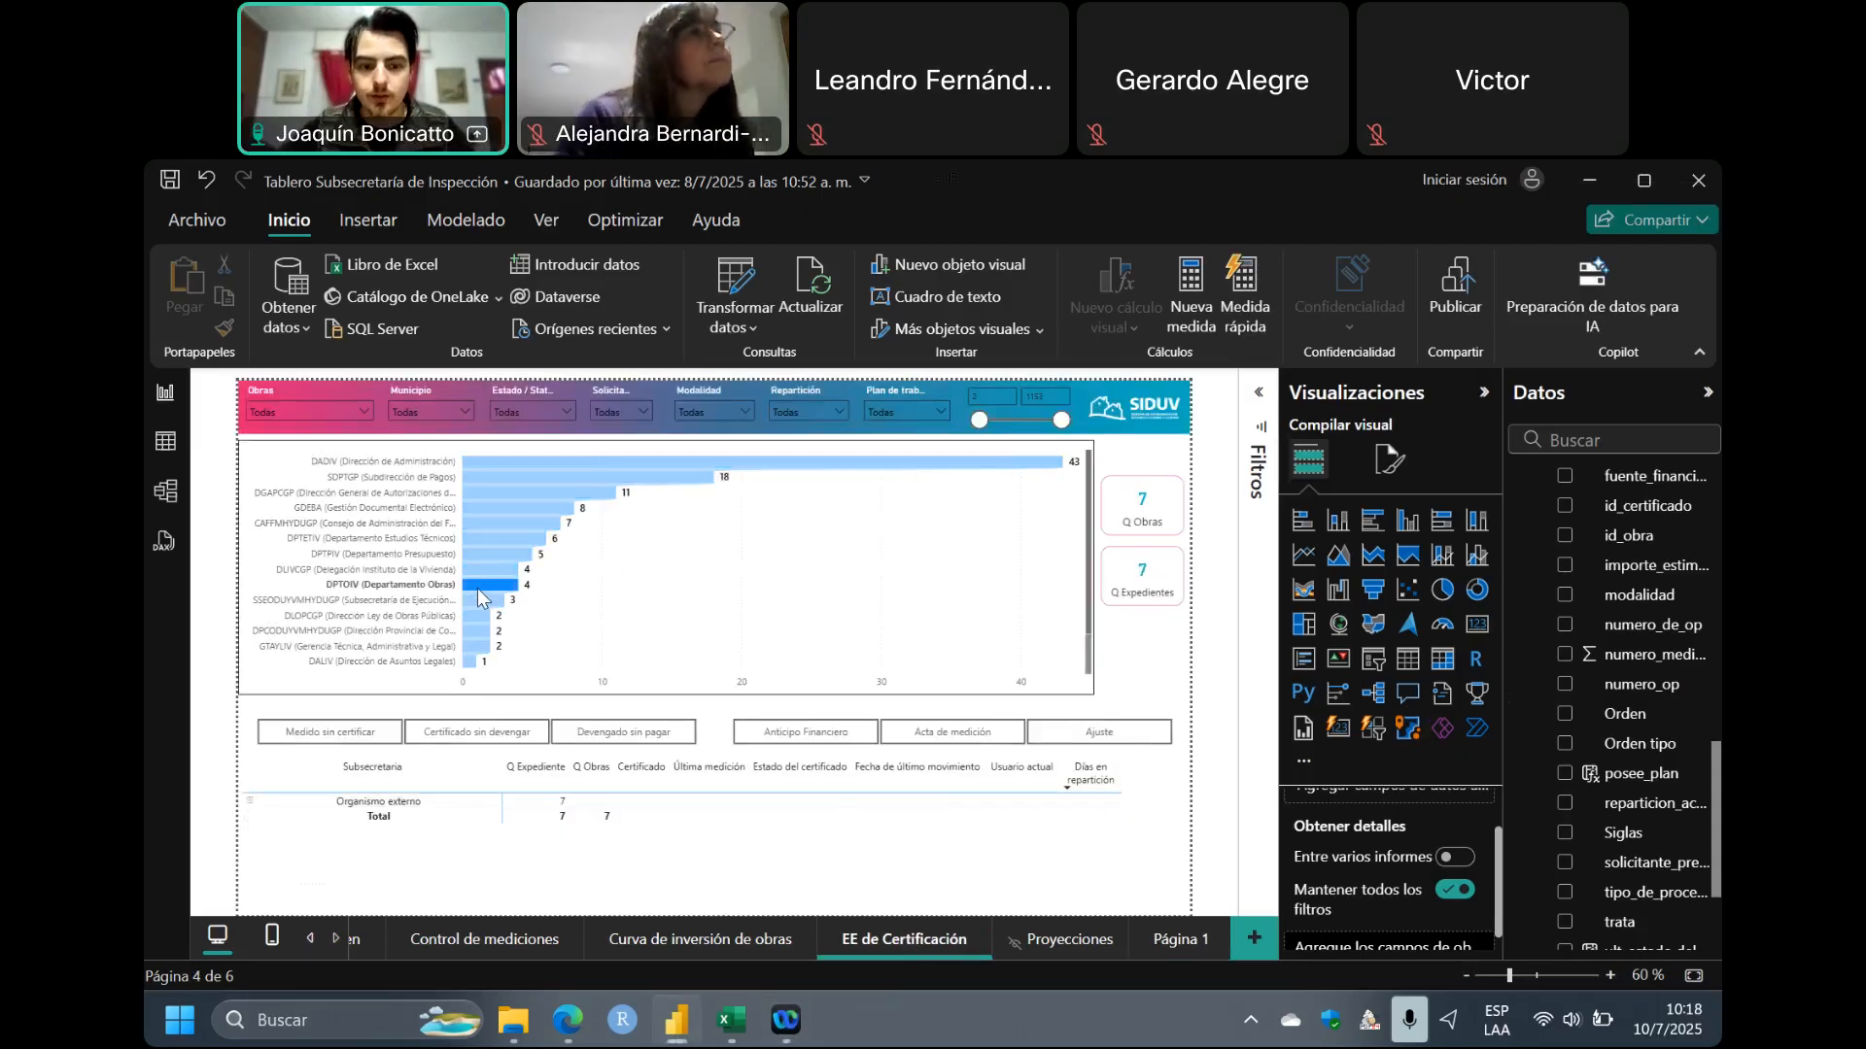
click(476, 553)
click(478, 478)
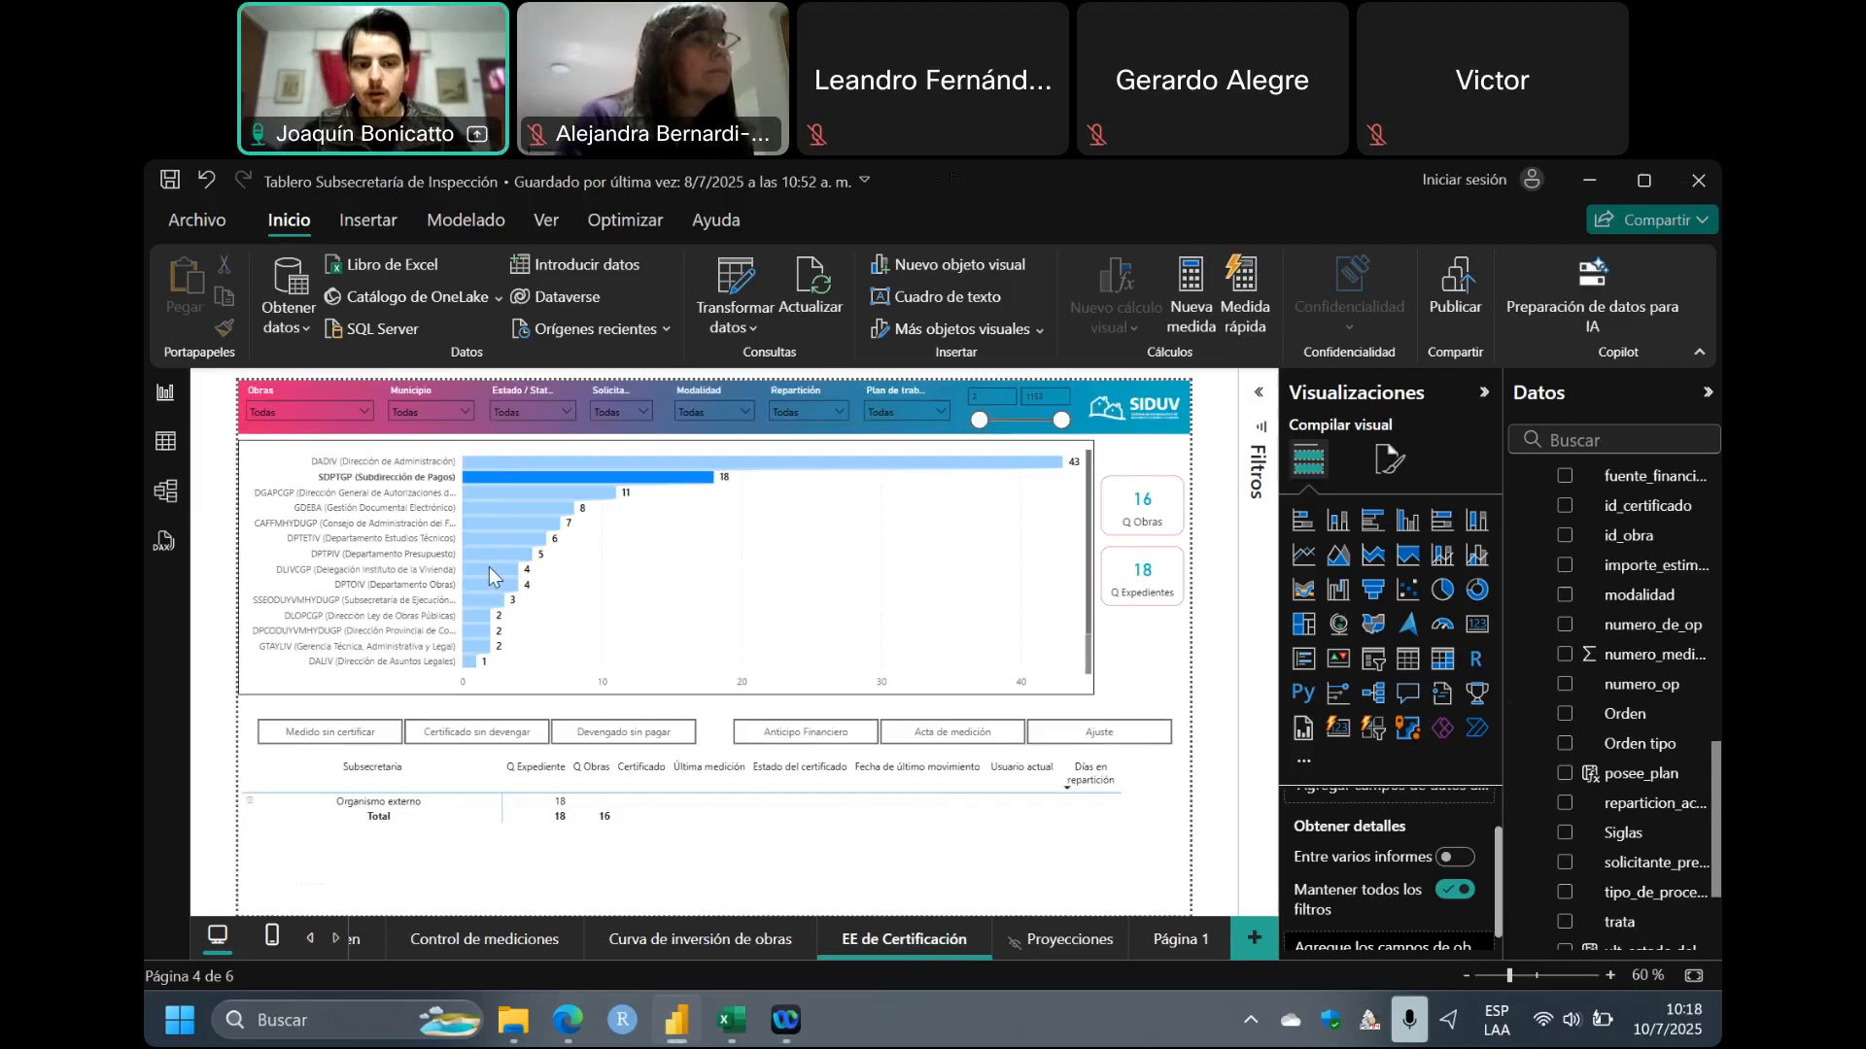
click(490, 569)
click(717, 605)
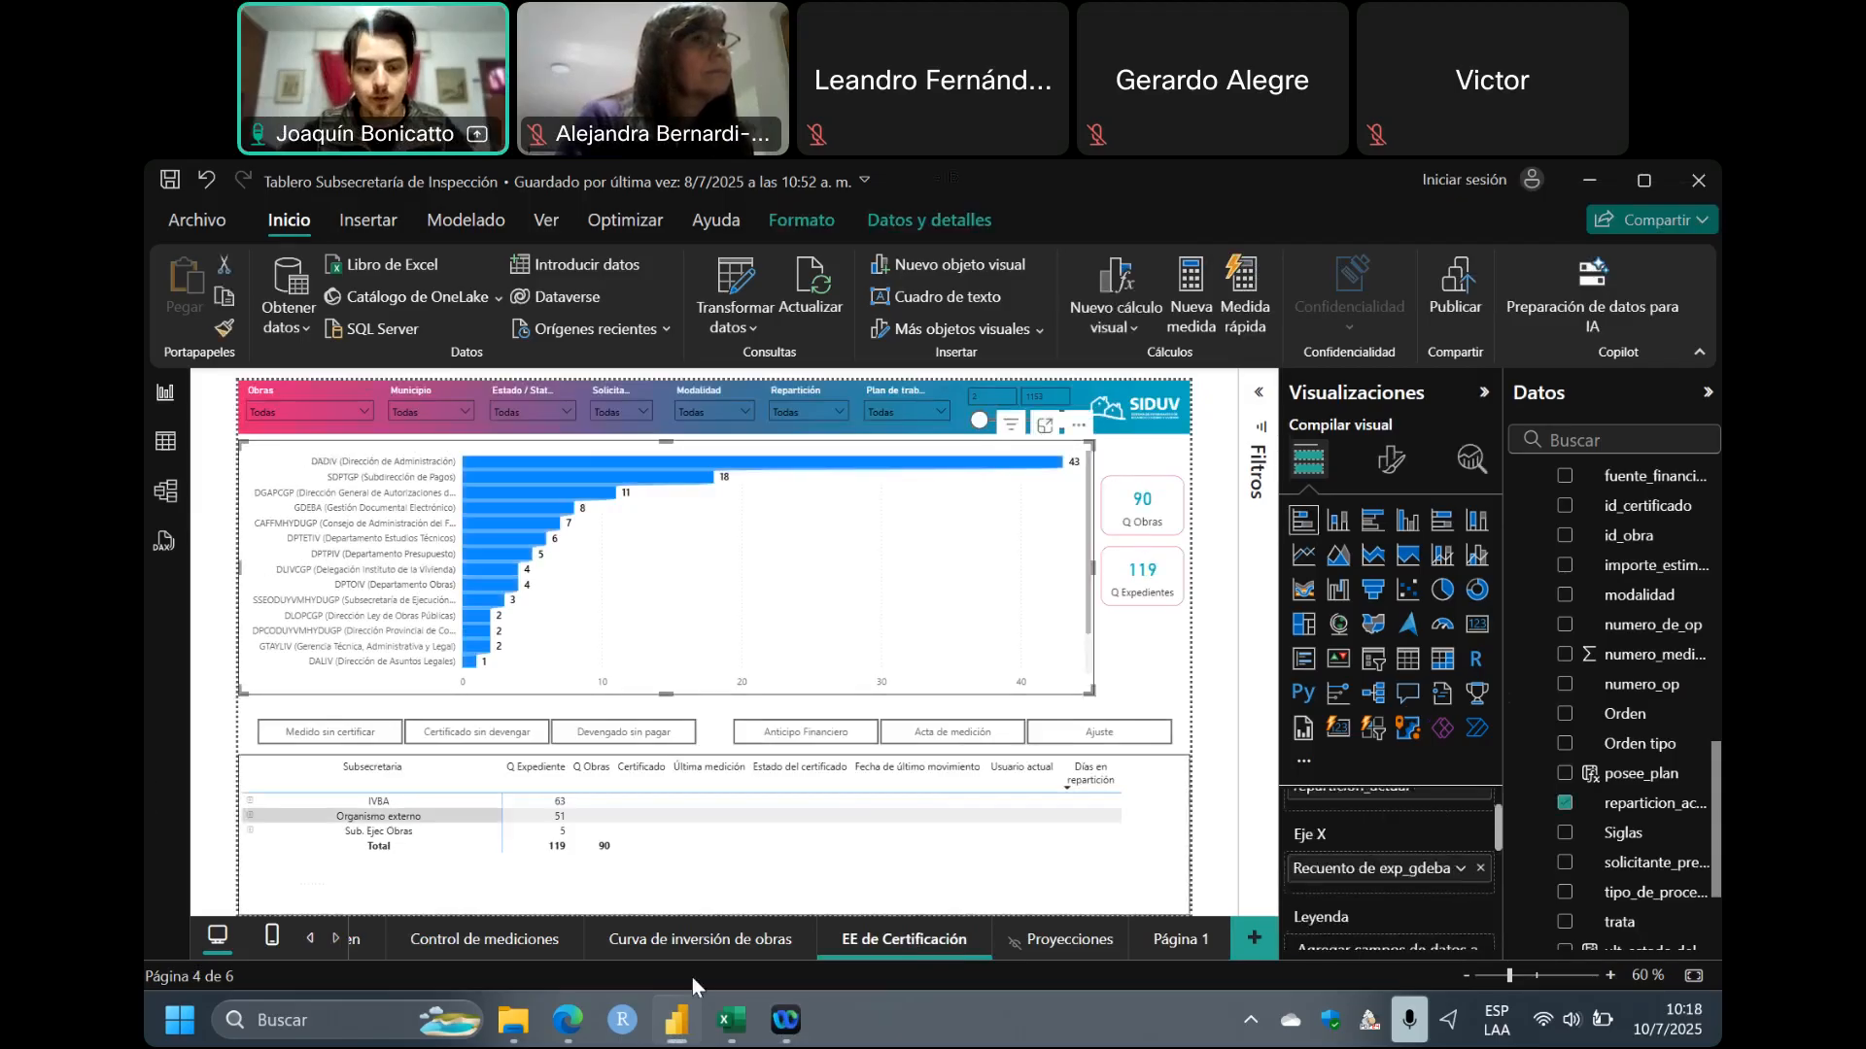
Step: Inspect the Curva de inversión de obras slicer, title card and curve chart, then open Model view
click(769, 937)
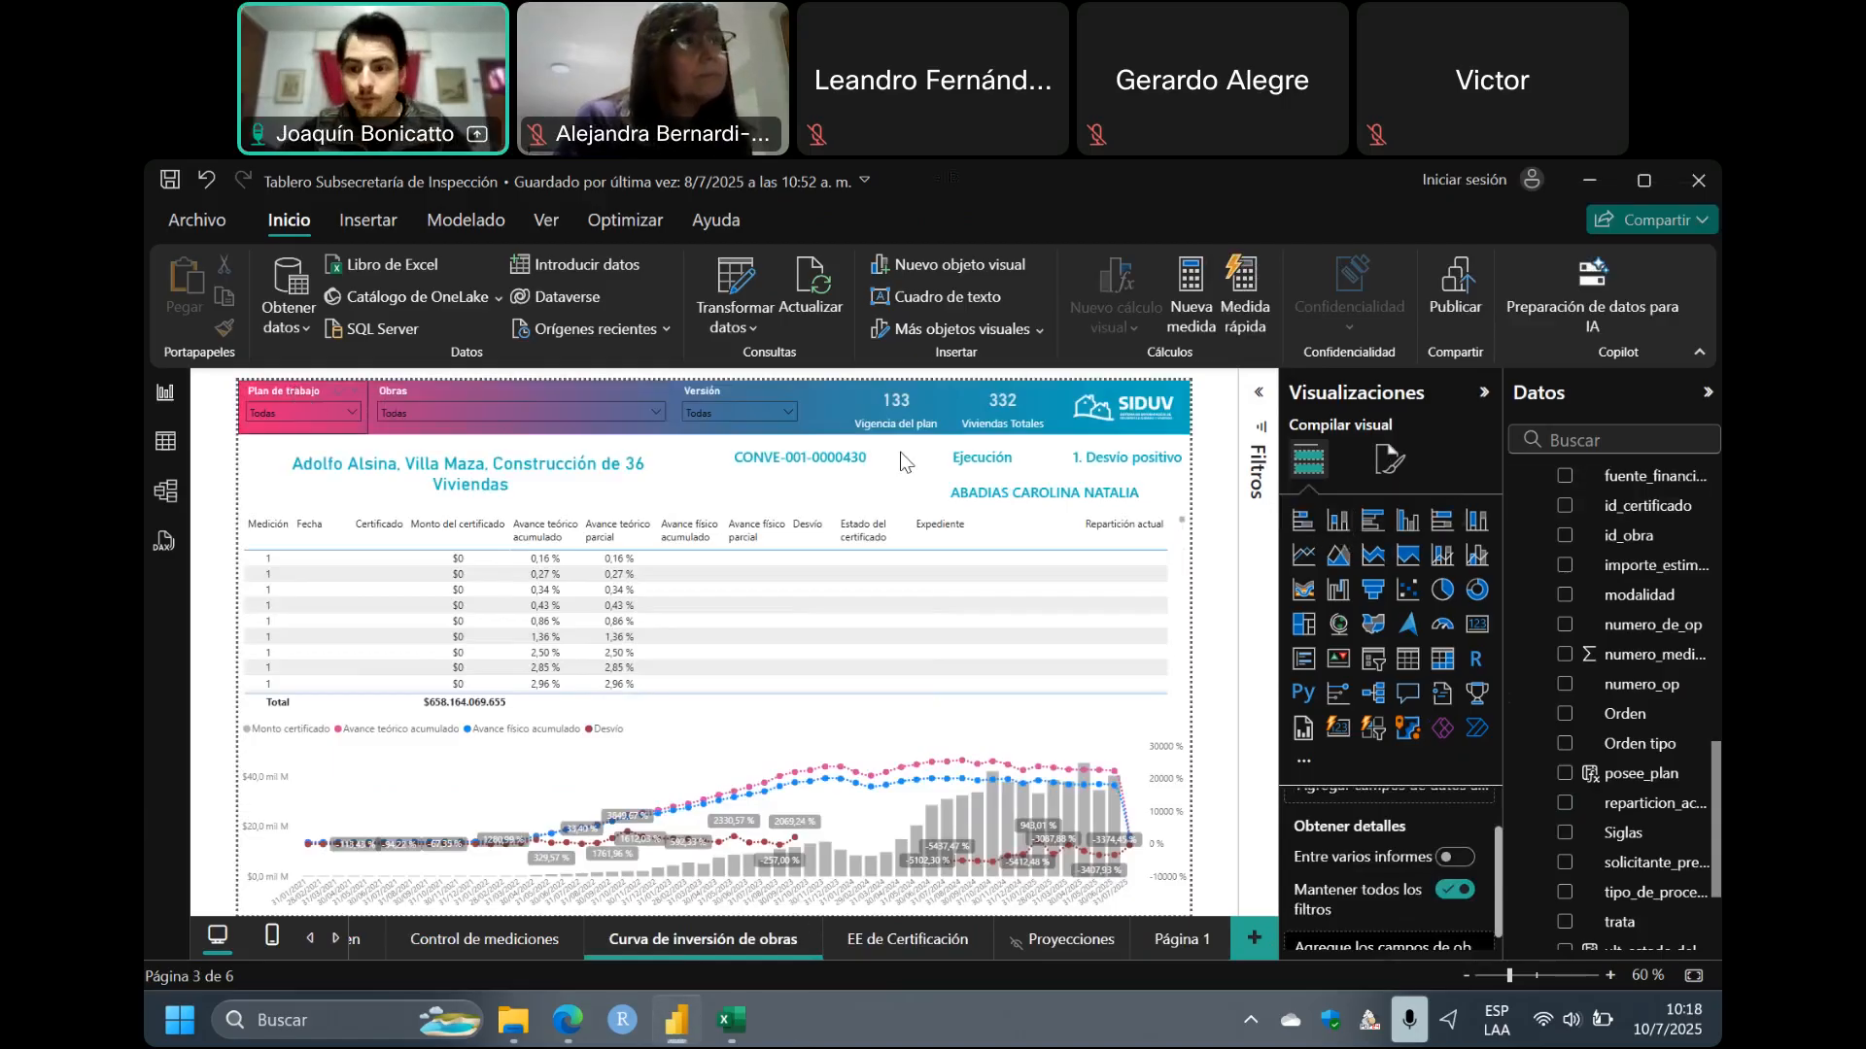
click(331, 393)
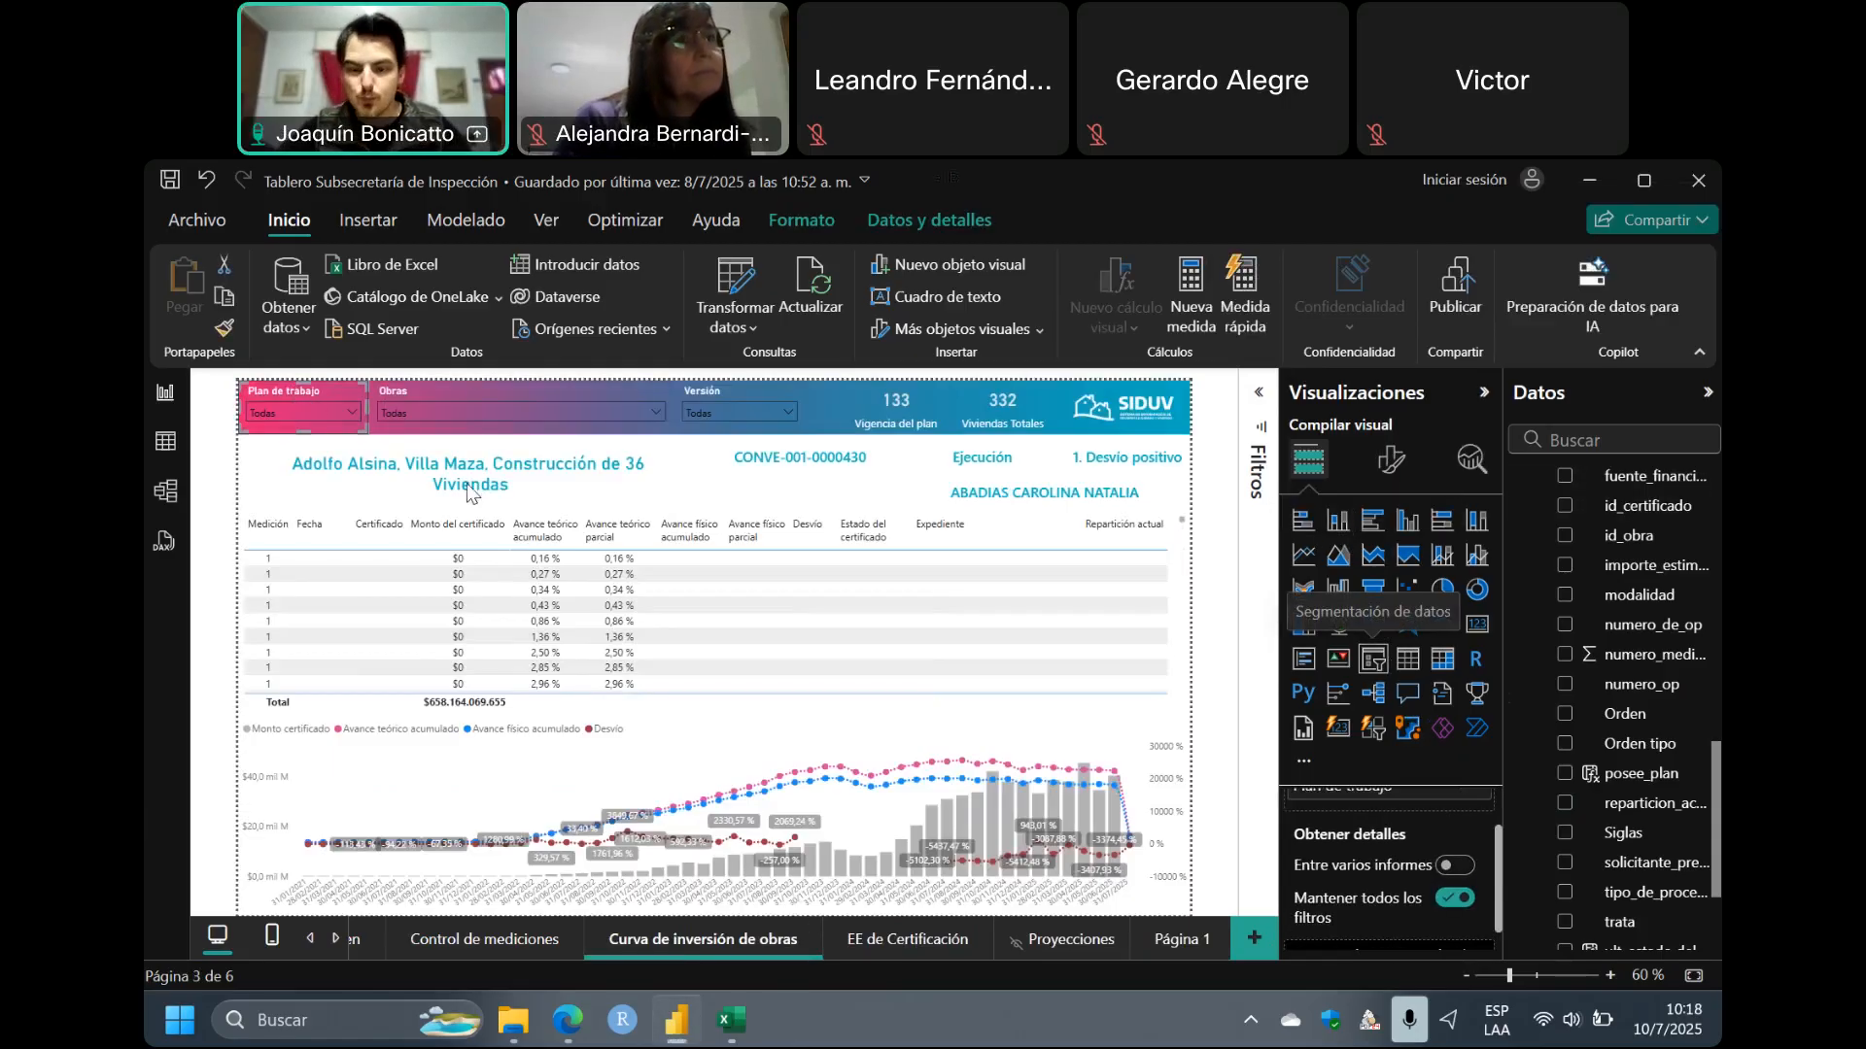
click(282, 494)
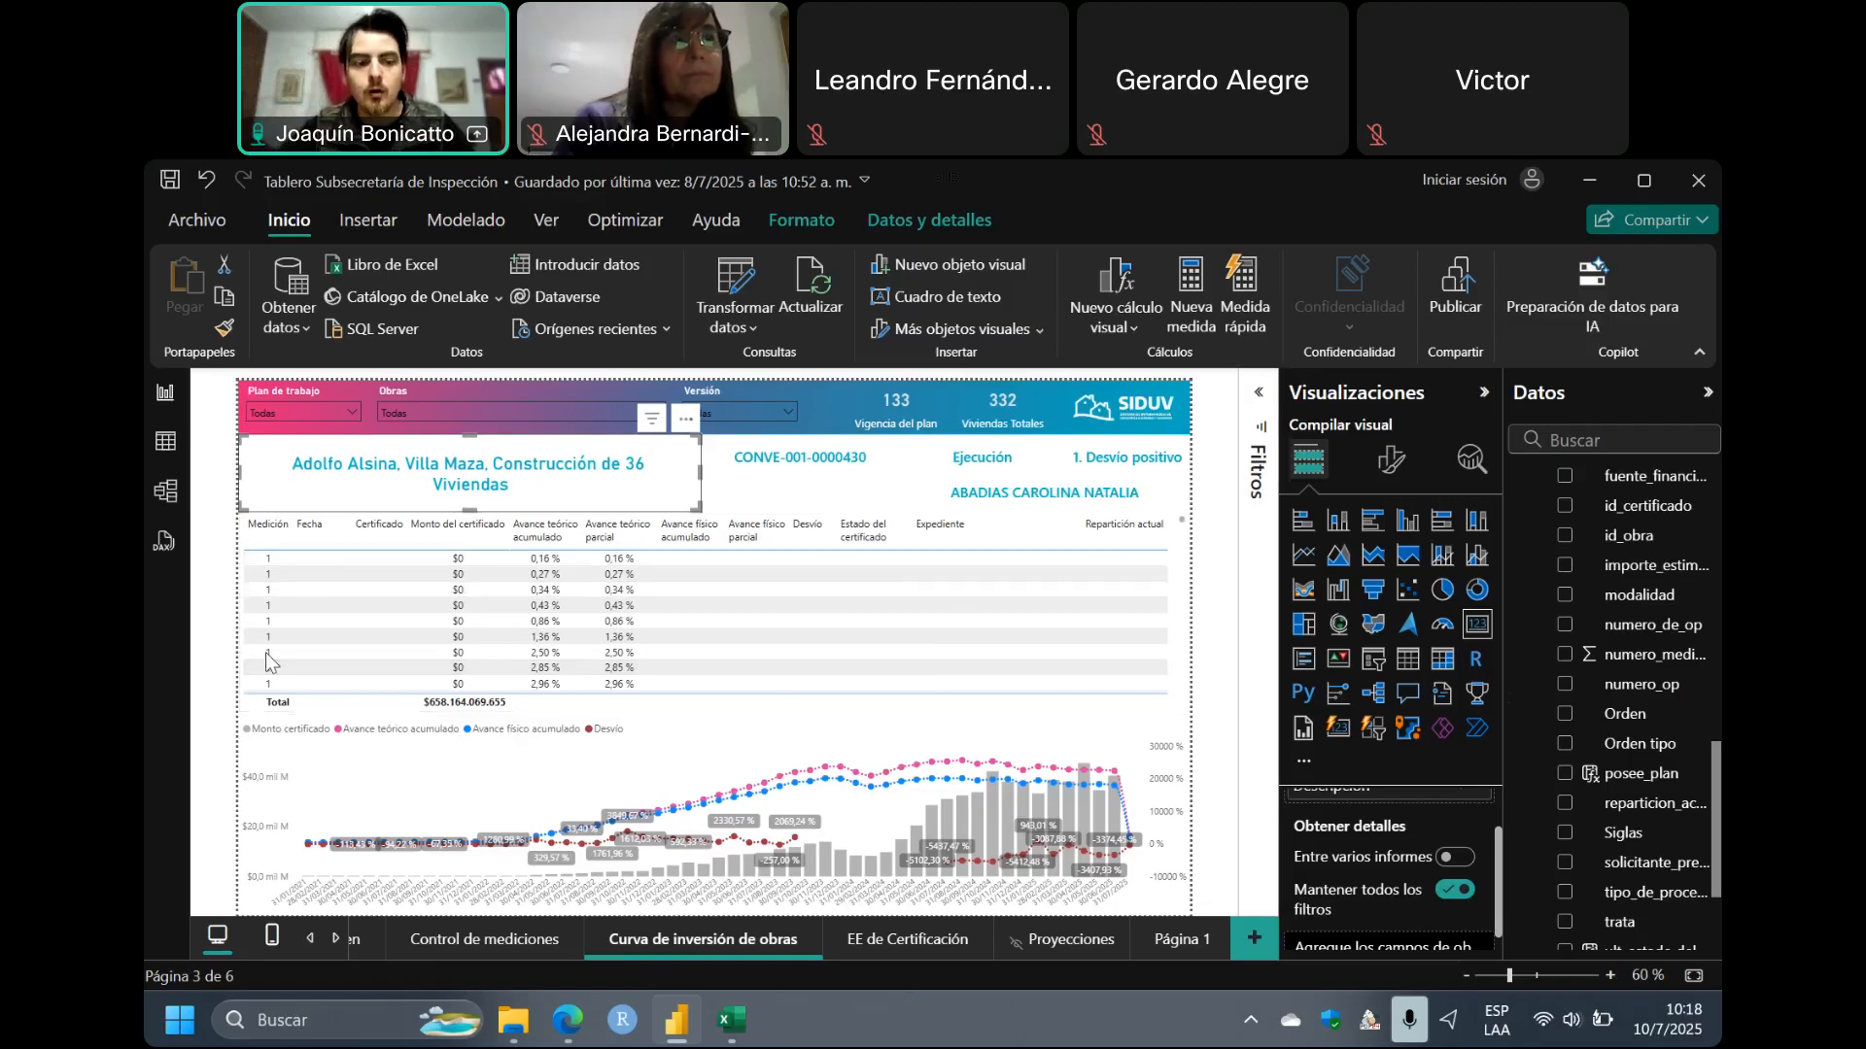
click(1044, 741)
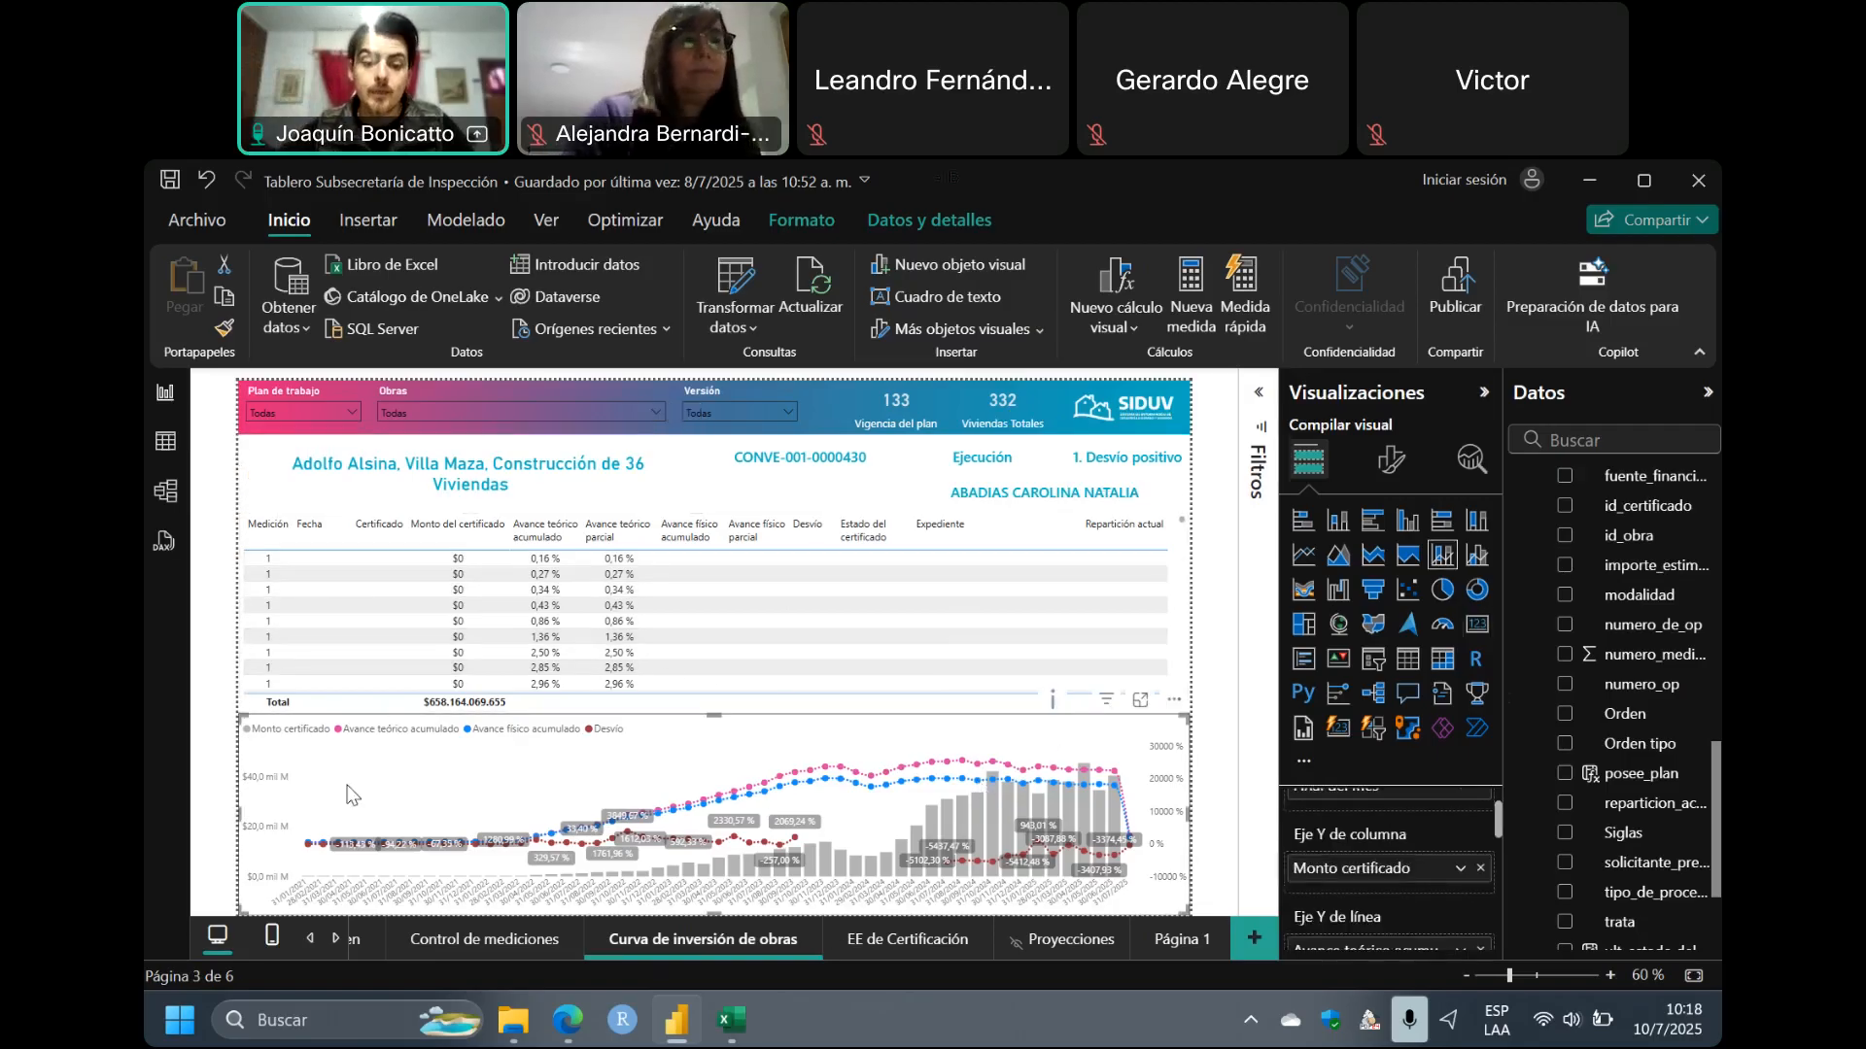
click(165, 493)
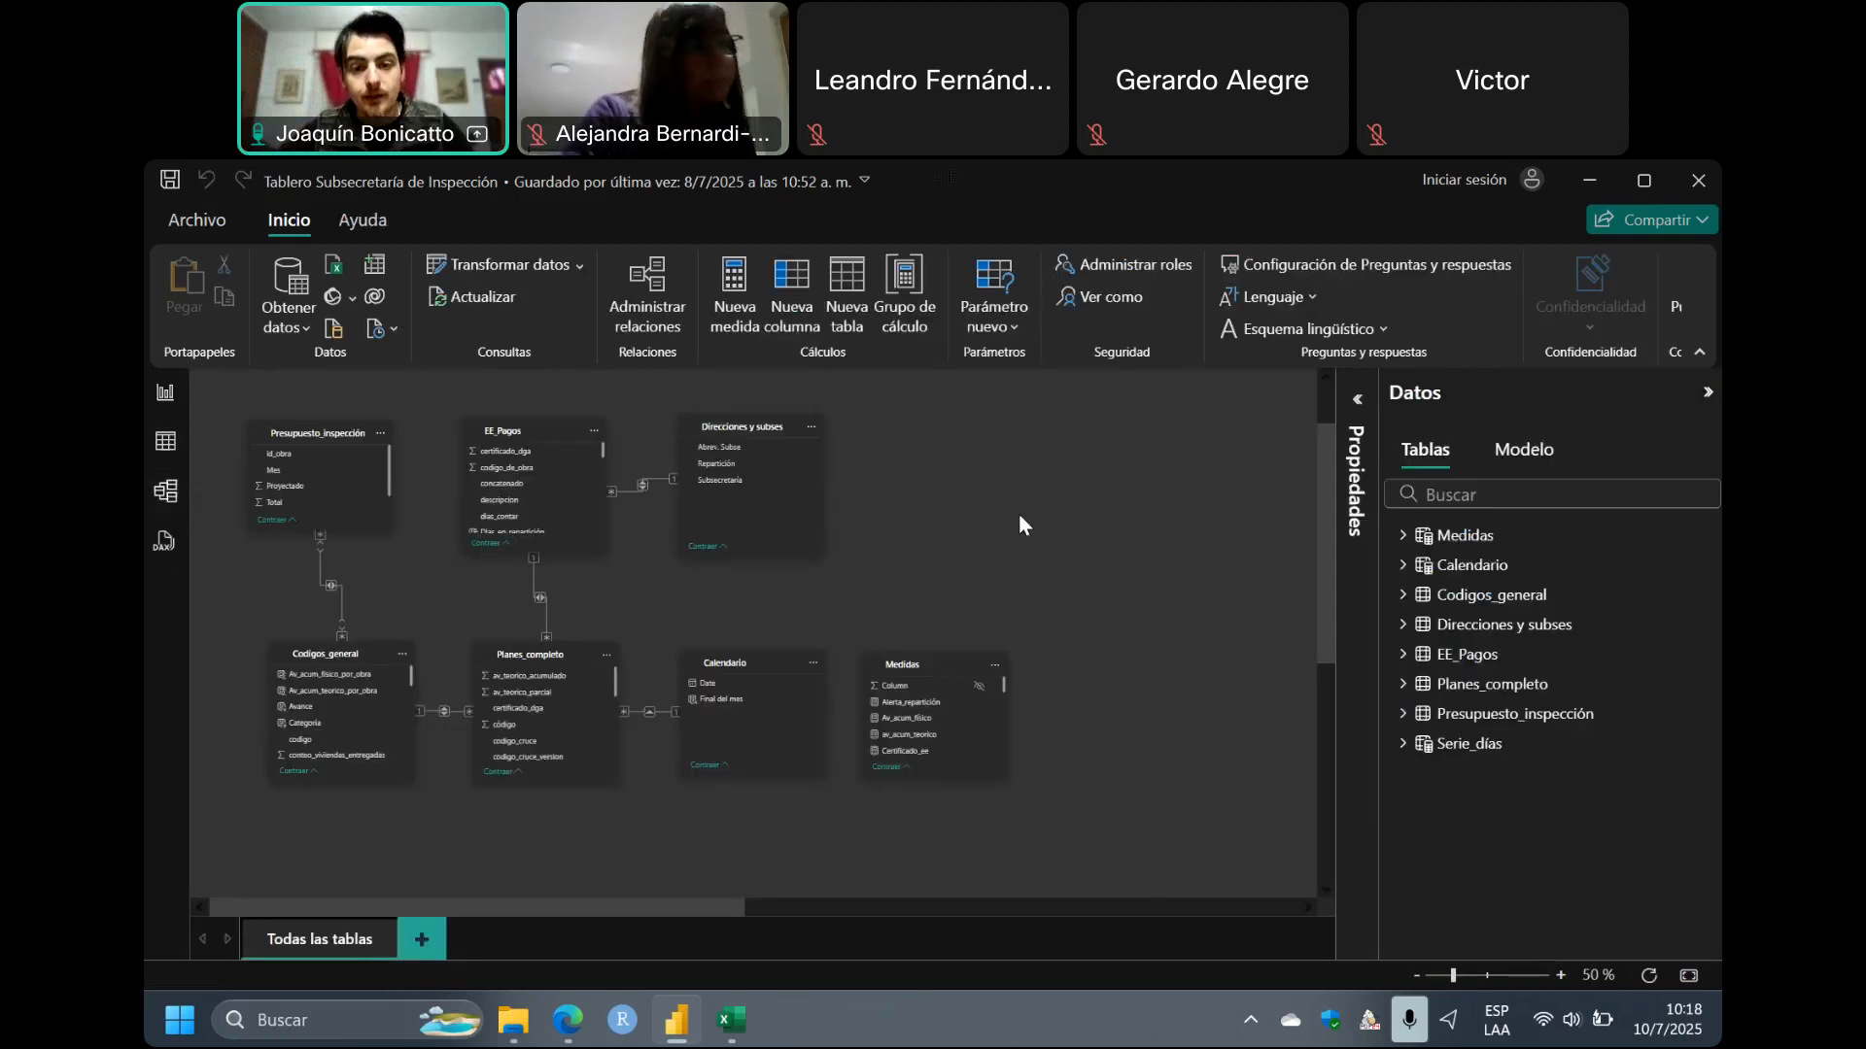
Step: Copy the Obras slicer from EE de Certificación with Ctrl+C and return to Página 1
click(162, 394)
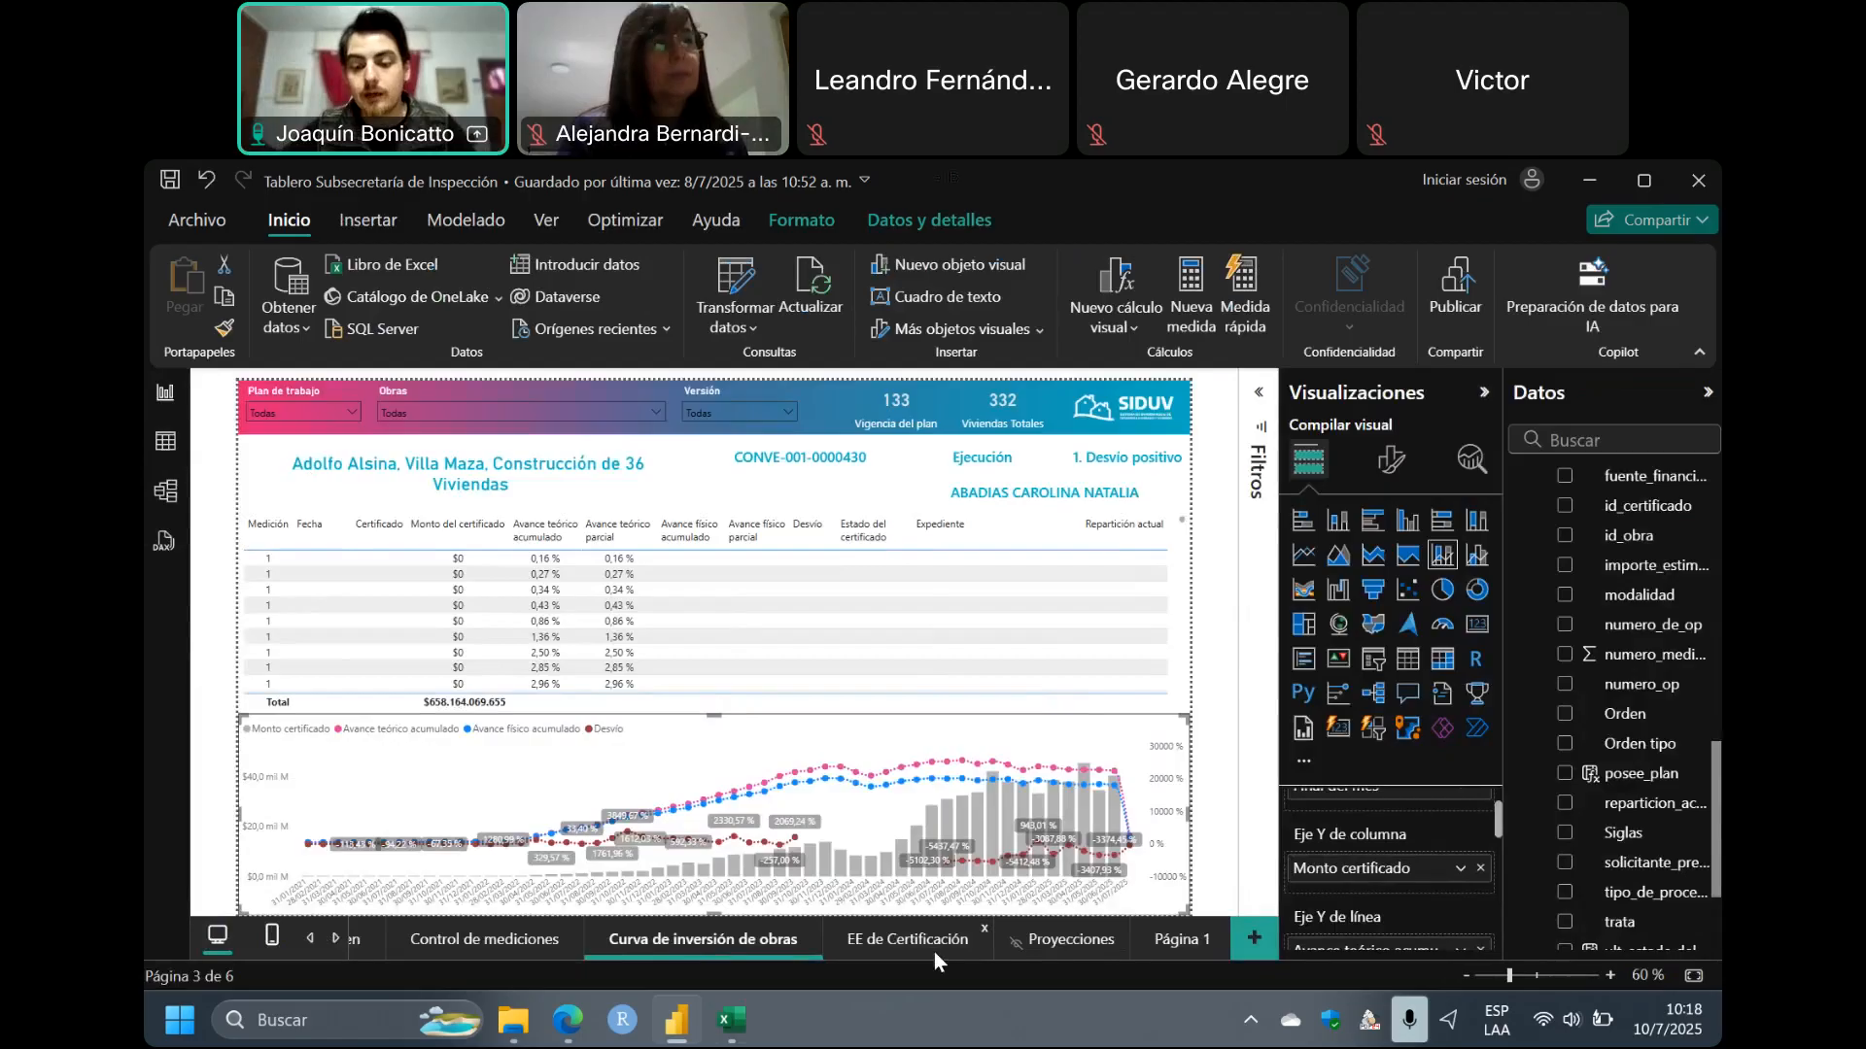
click(1192, 928)
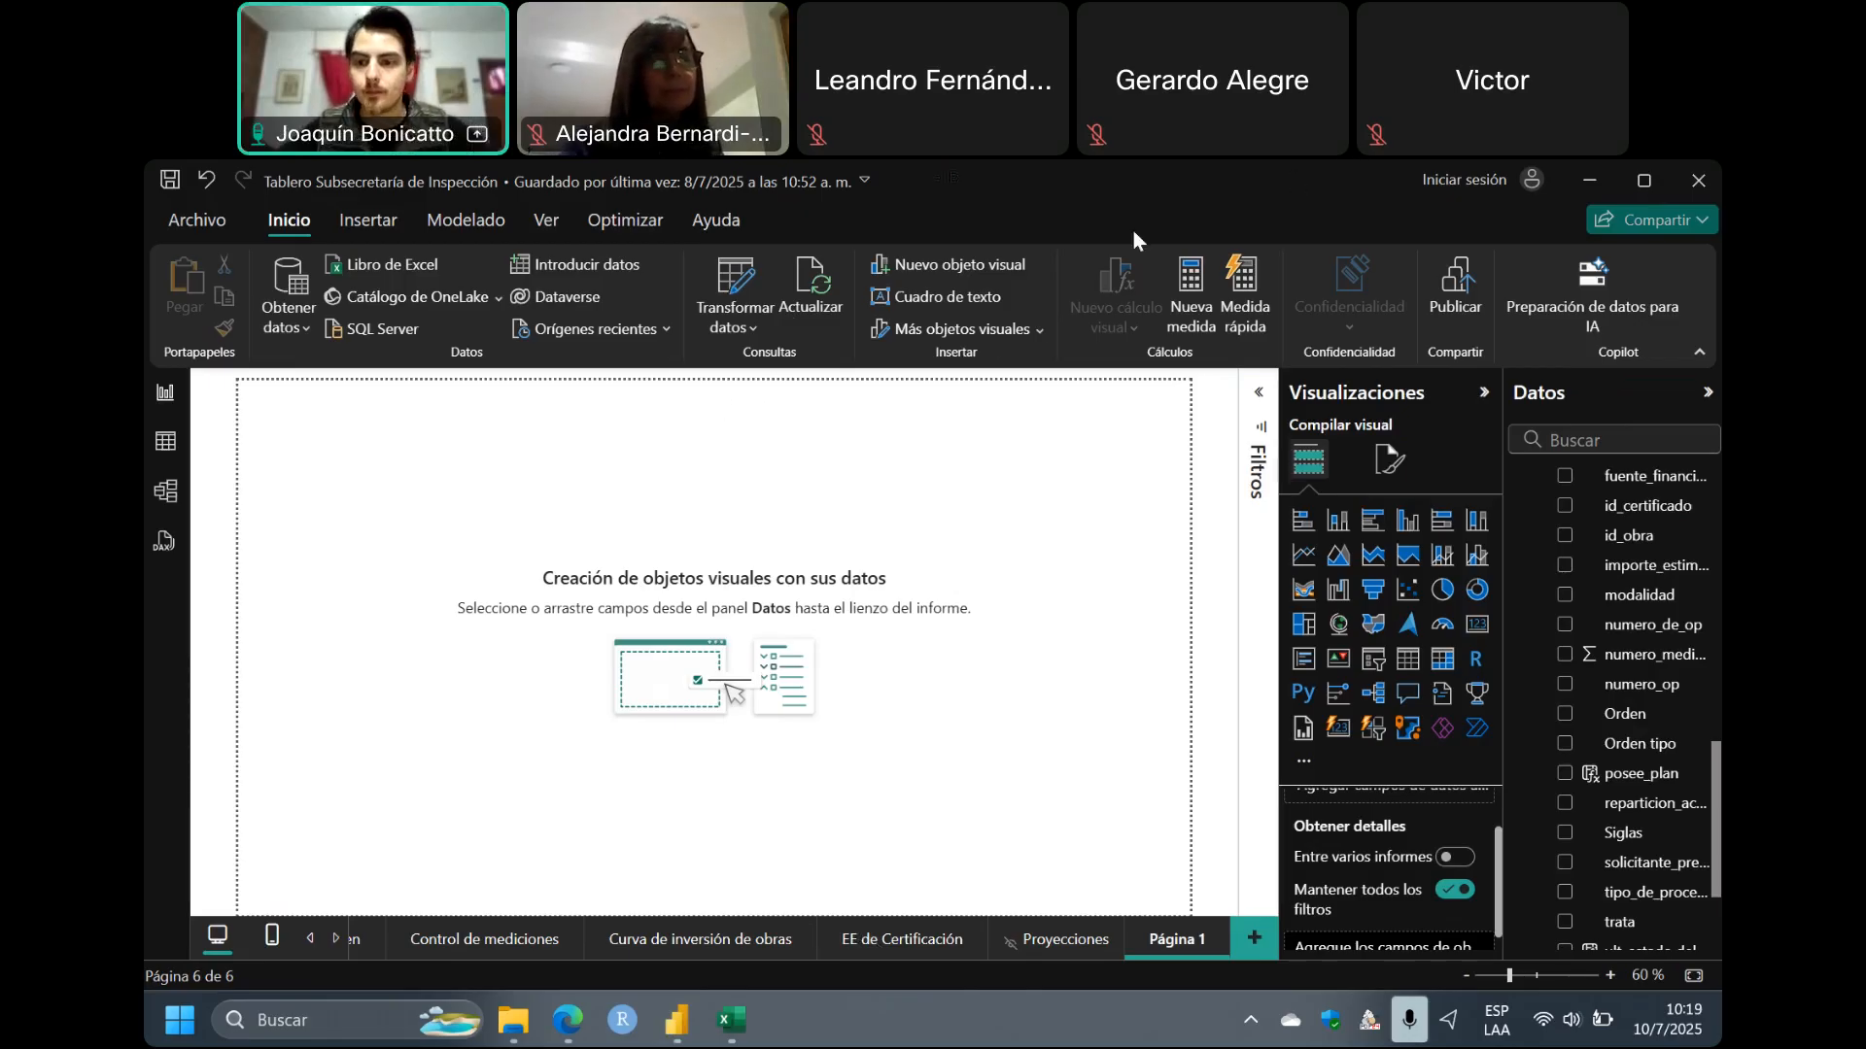
click(876, 936)
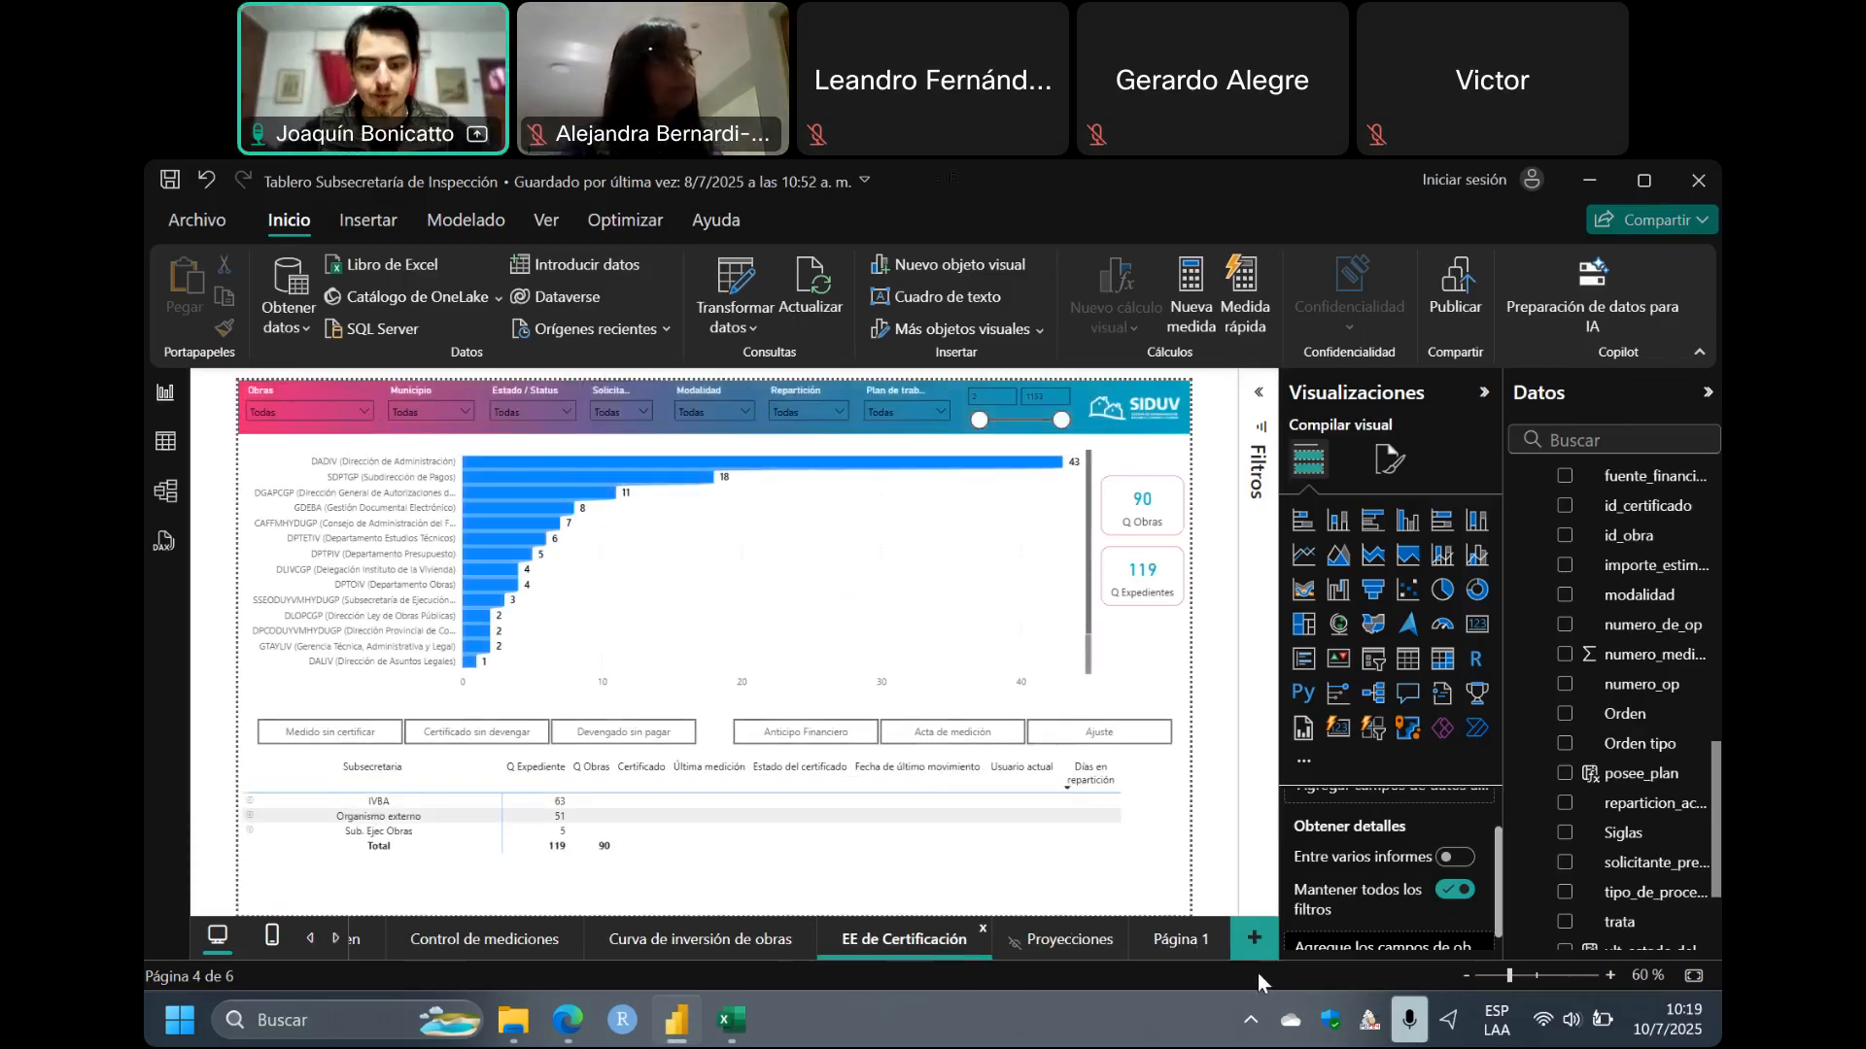
click(315, 389)
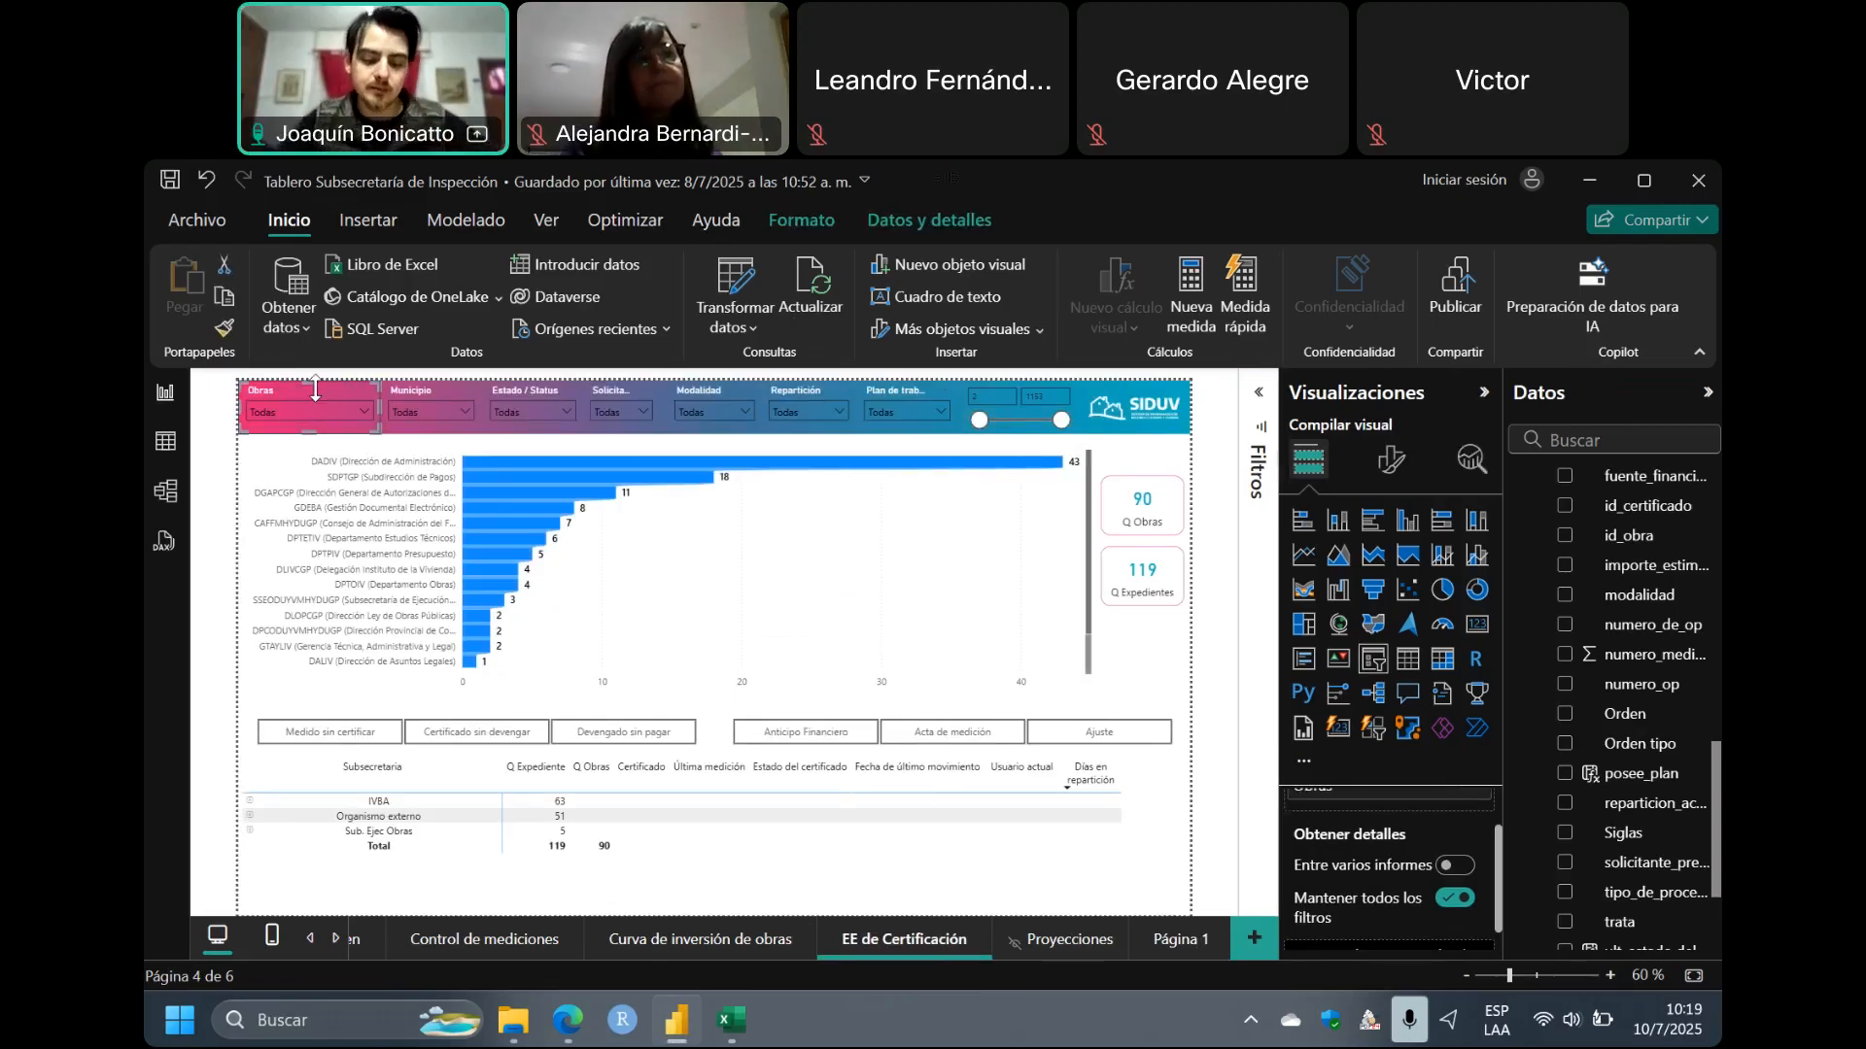
key(ctrl+c)
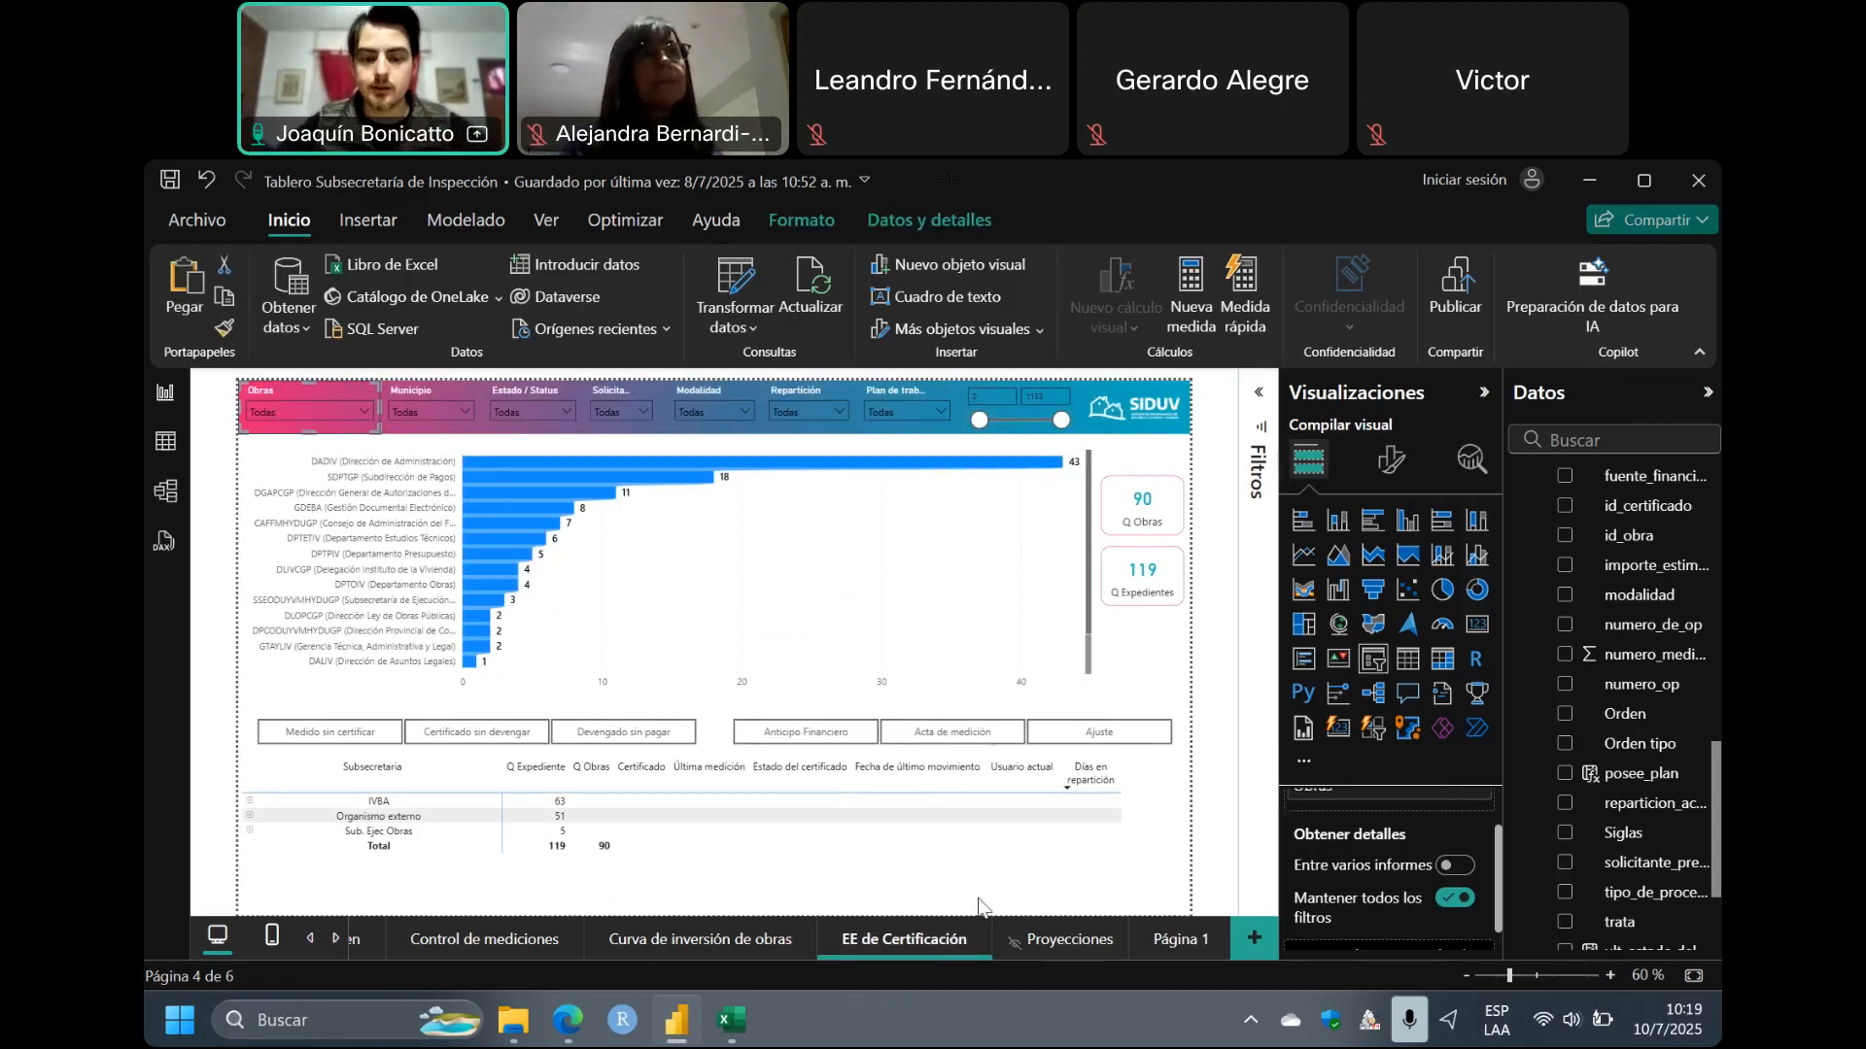
click(1171, 939)
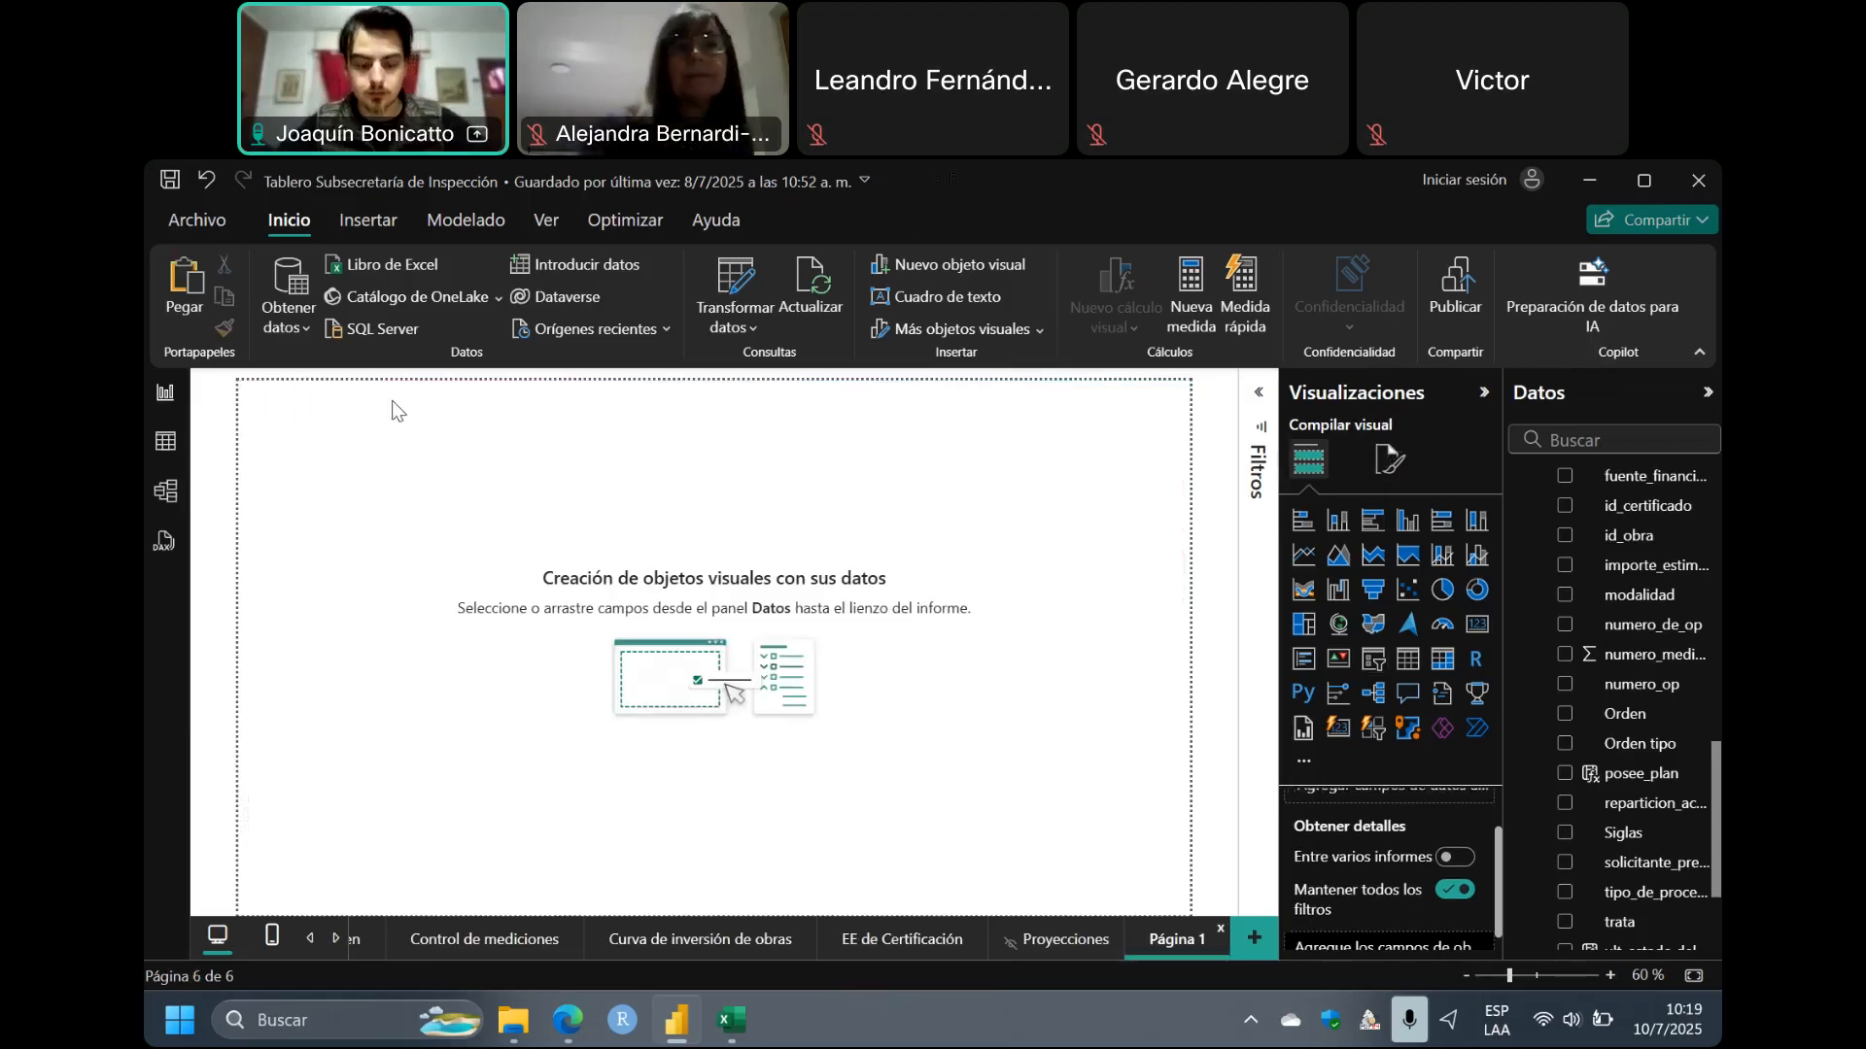
key(ctrl+v)
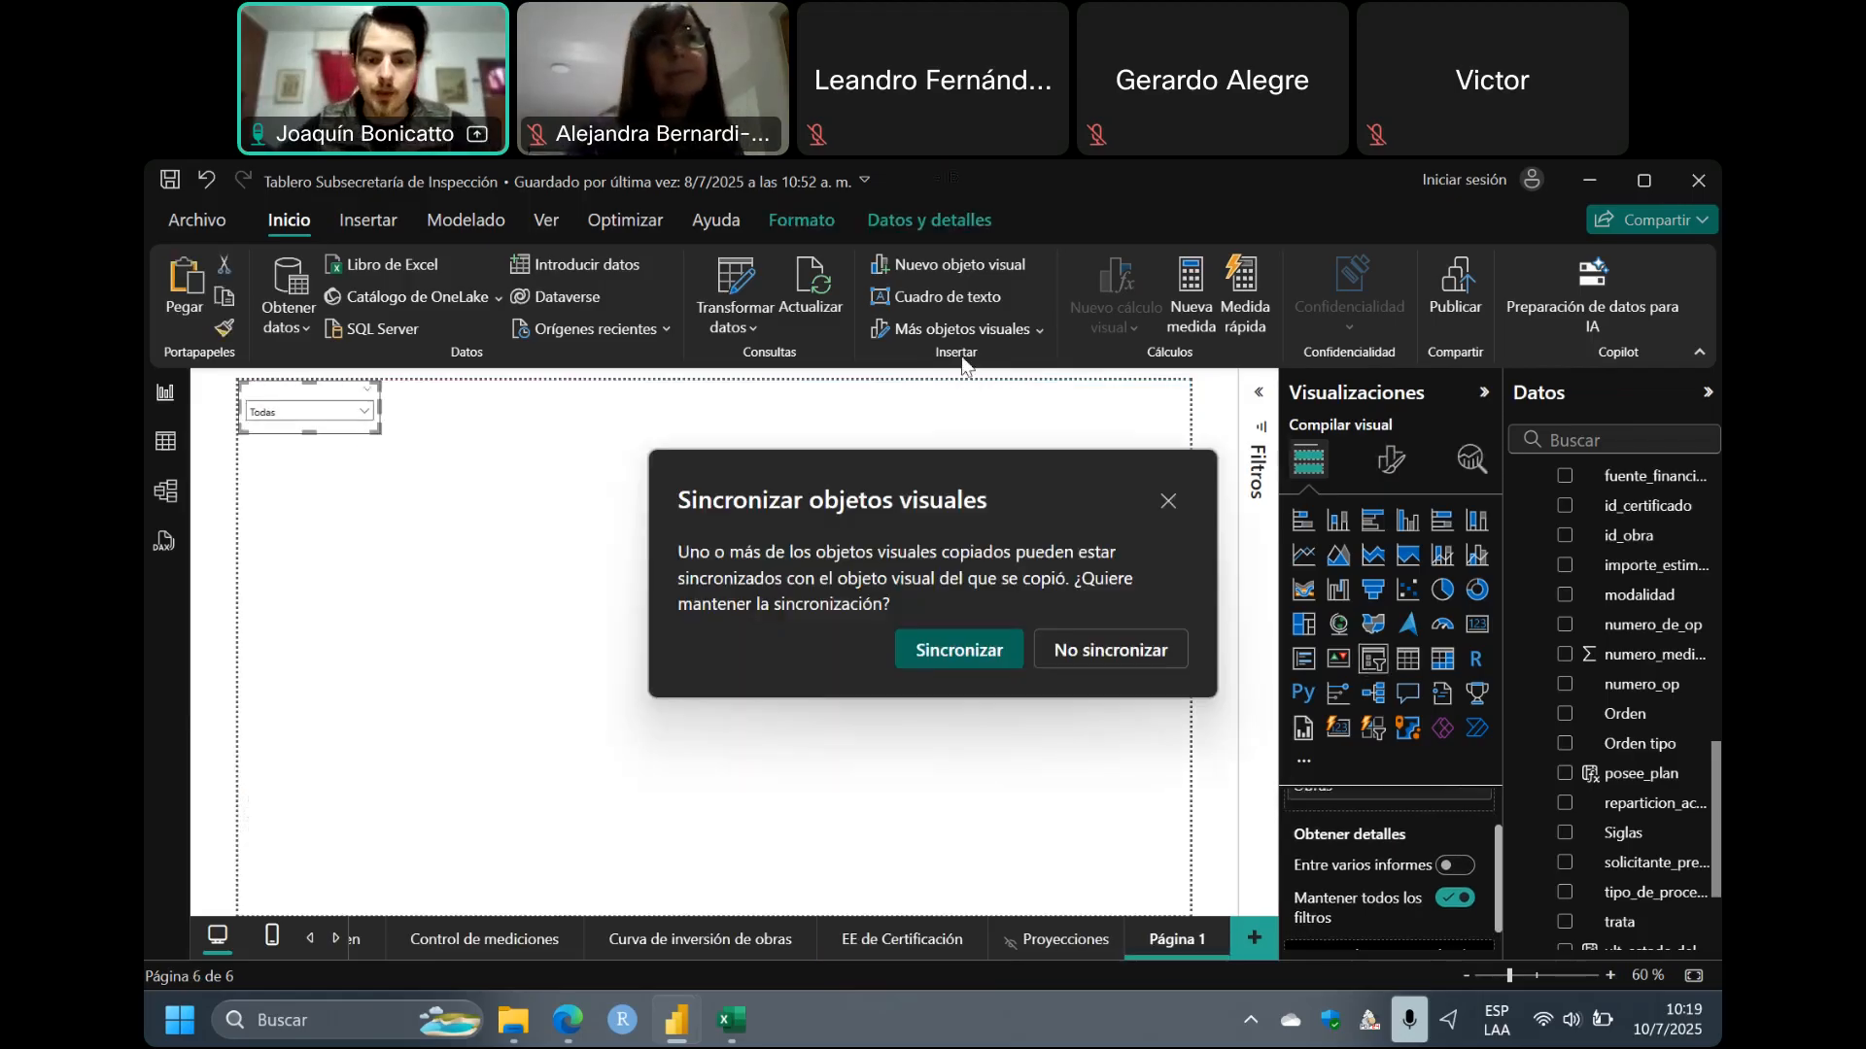
click(1099, 660)
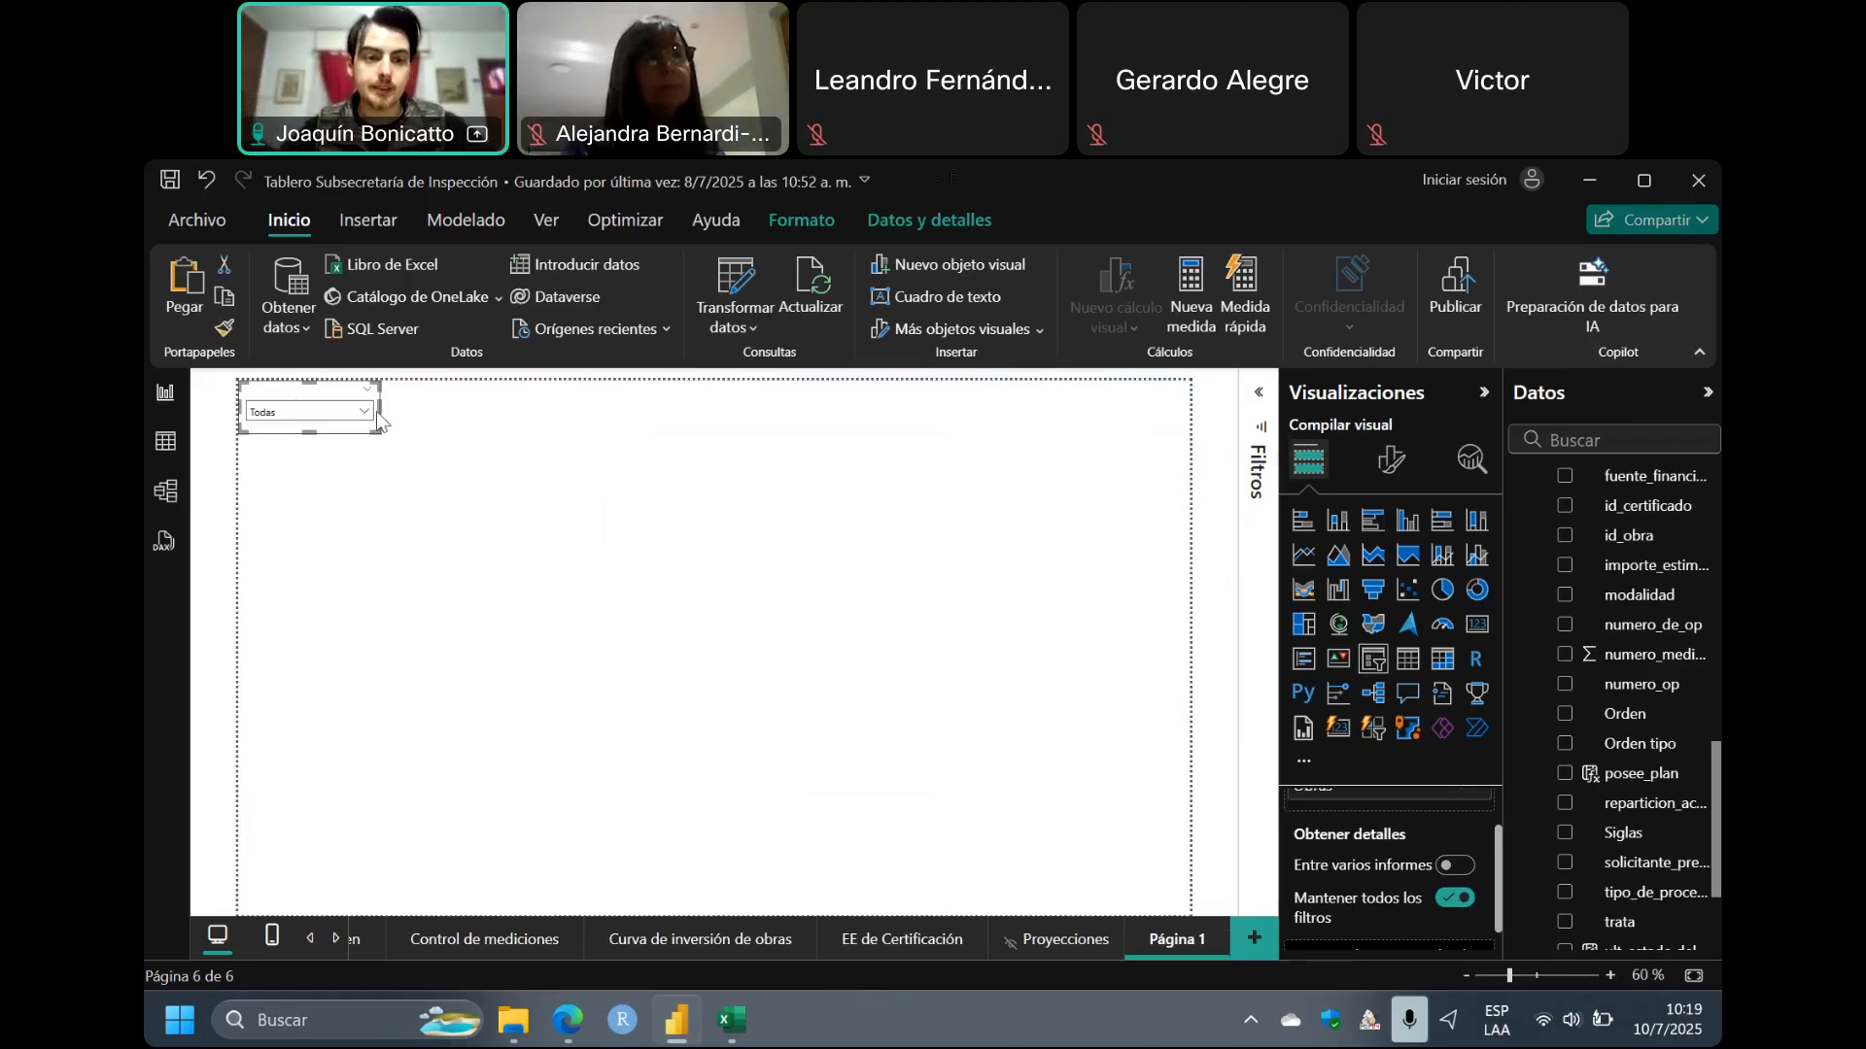
key(Delete)
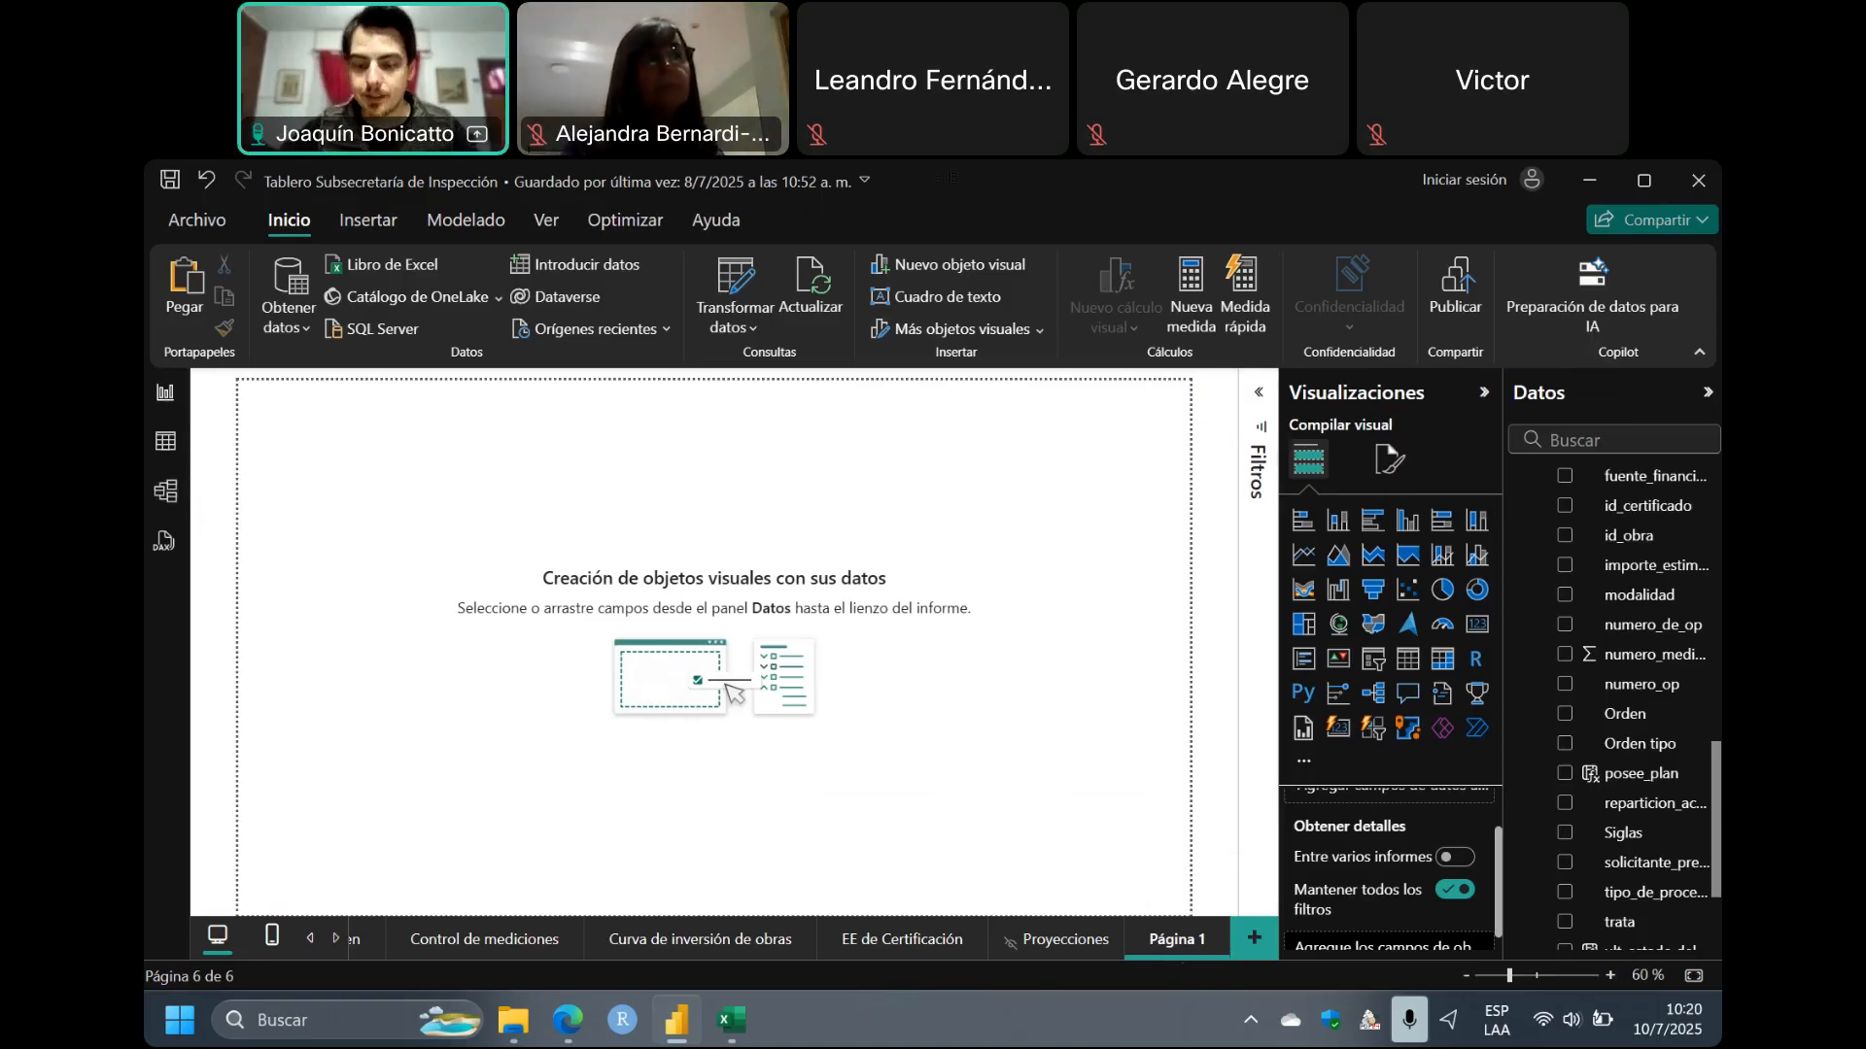
Step: Delete Página 1 after confirming Eliminar, then show the model's relationship diagram
click(1220, 928)
click(1133, 636)
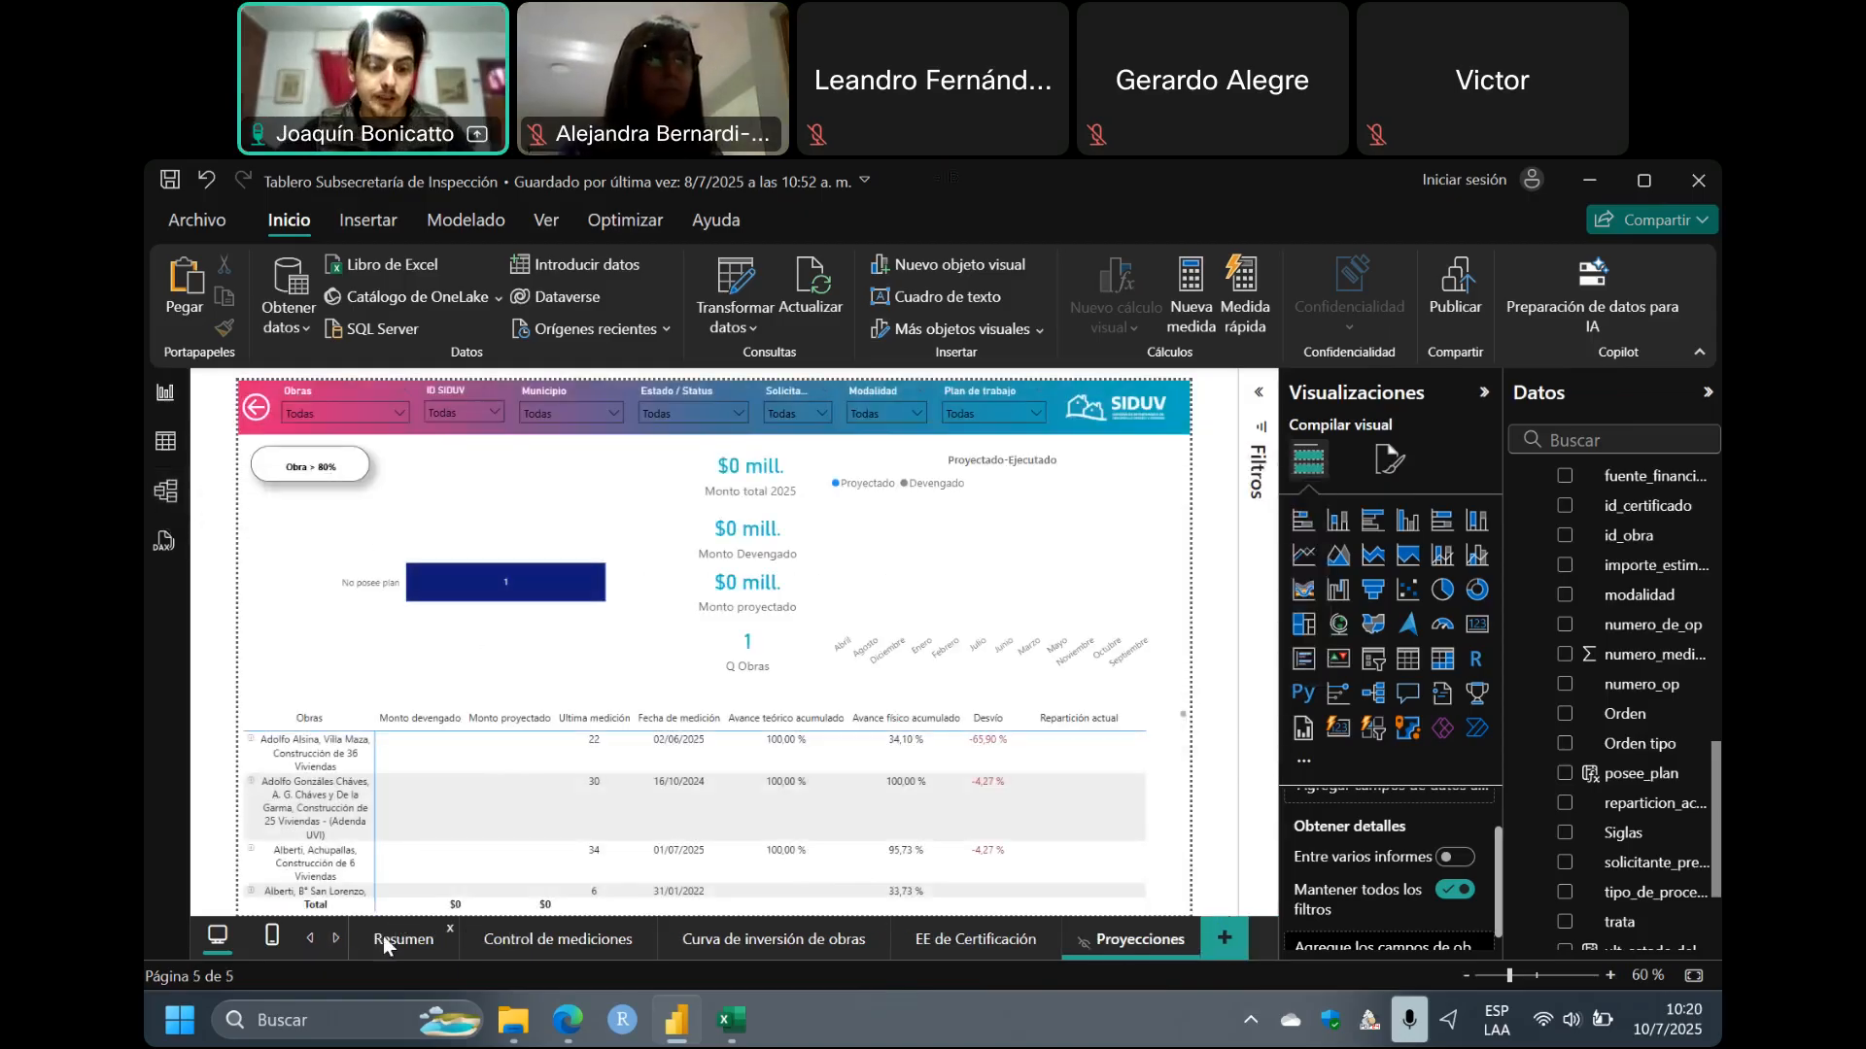
click(166, 493)
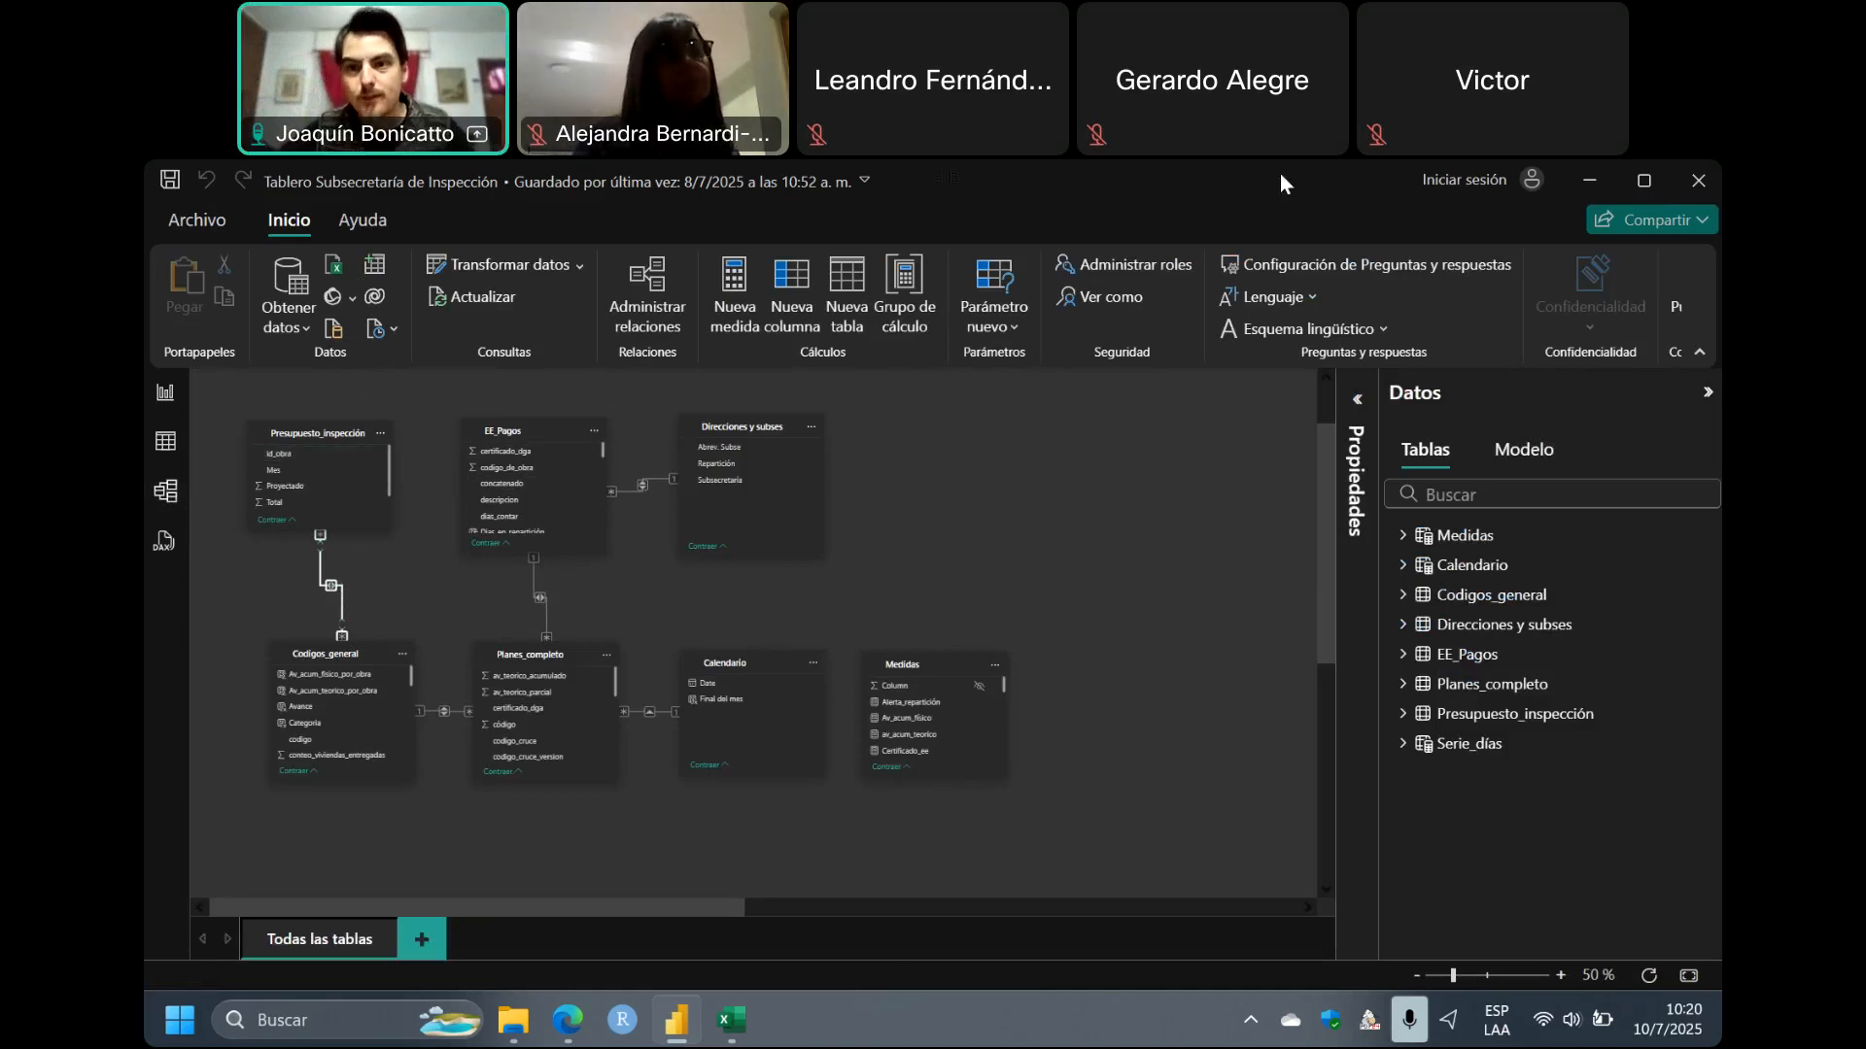
Step: Check the Codigos_general–Presupuesto_inspección relationship's cross-filter direction, then go back to the Resumen report page
click(1358, 399)
scroll(1158, 684, down, 3)
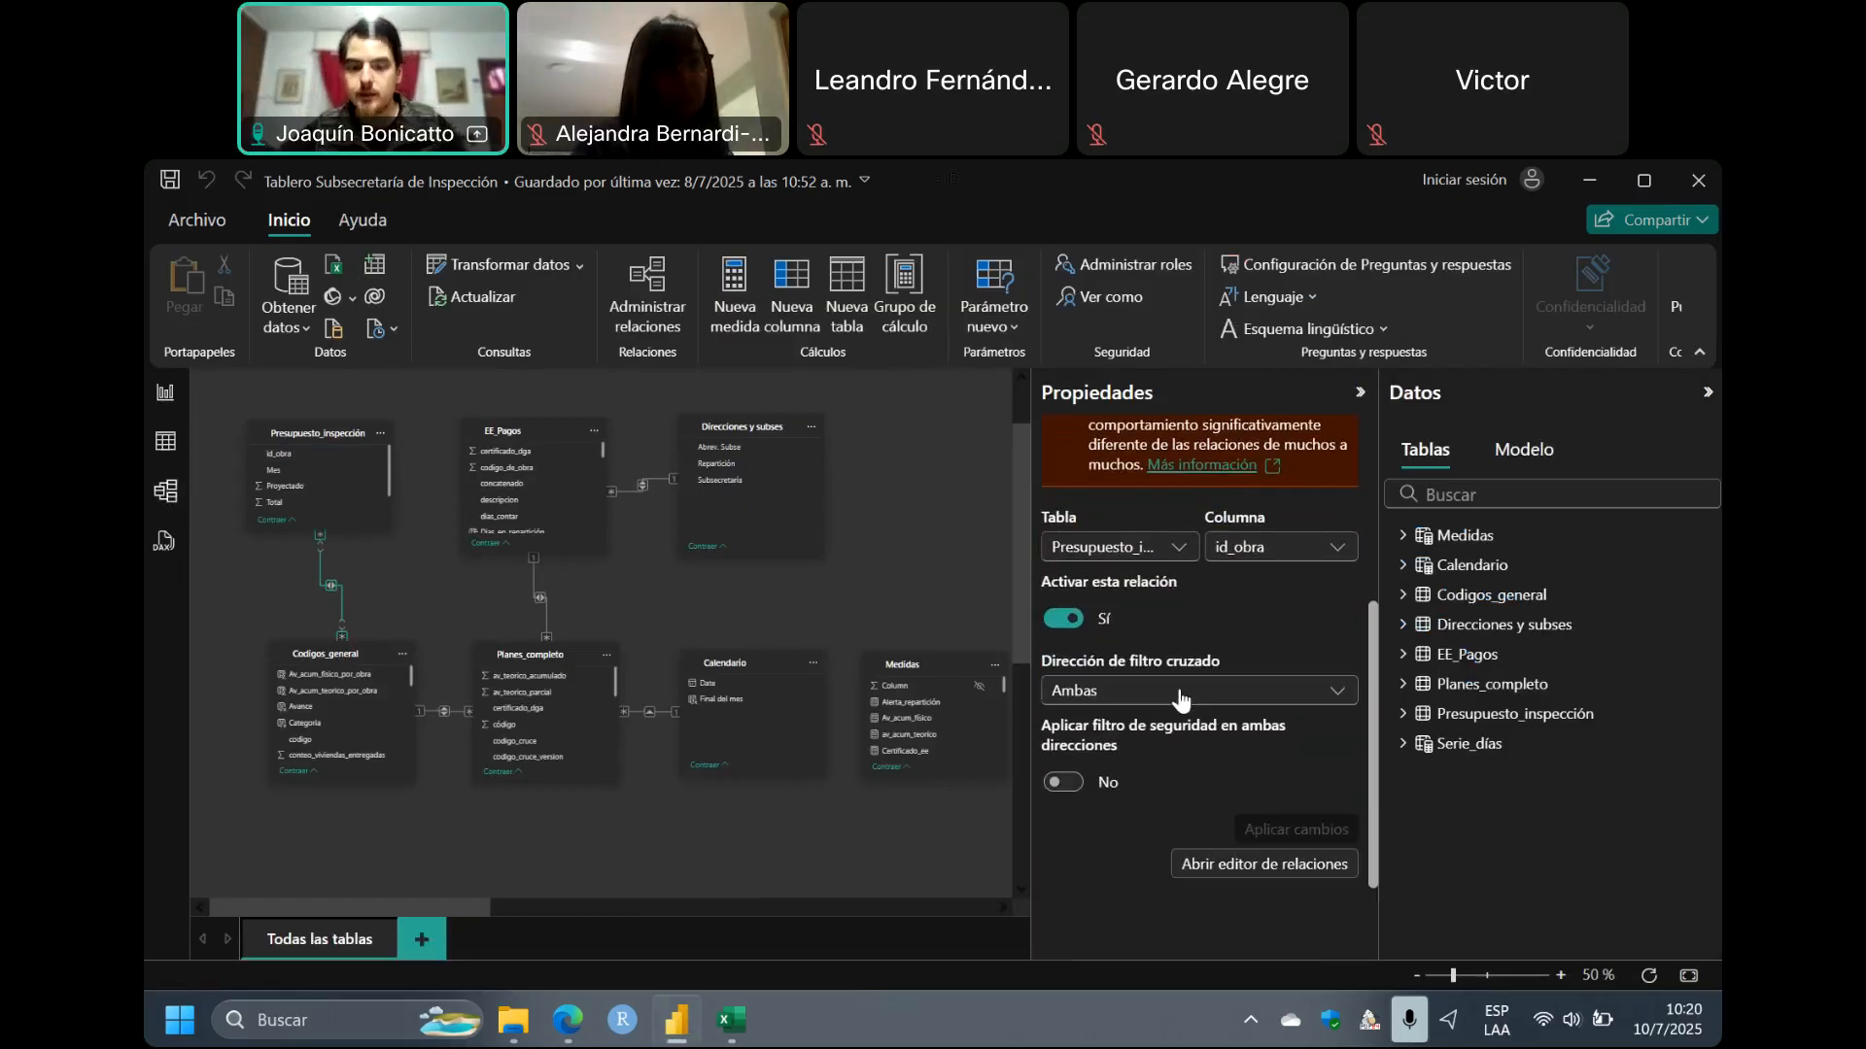
click(1360, 393)
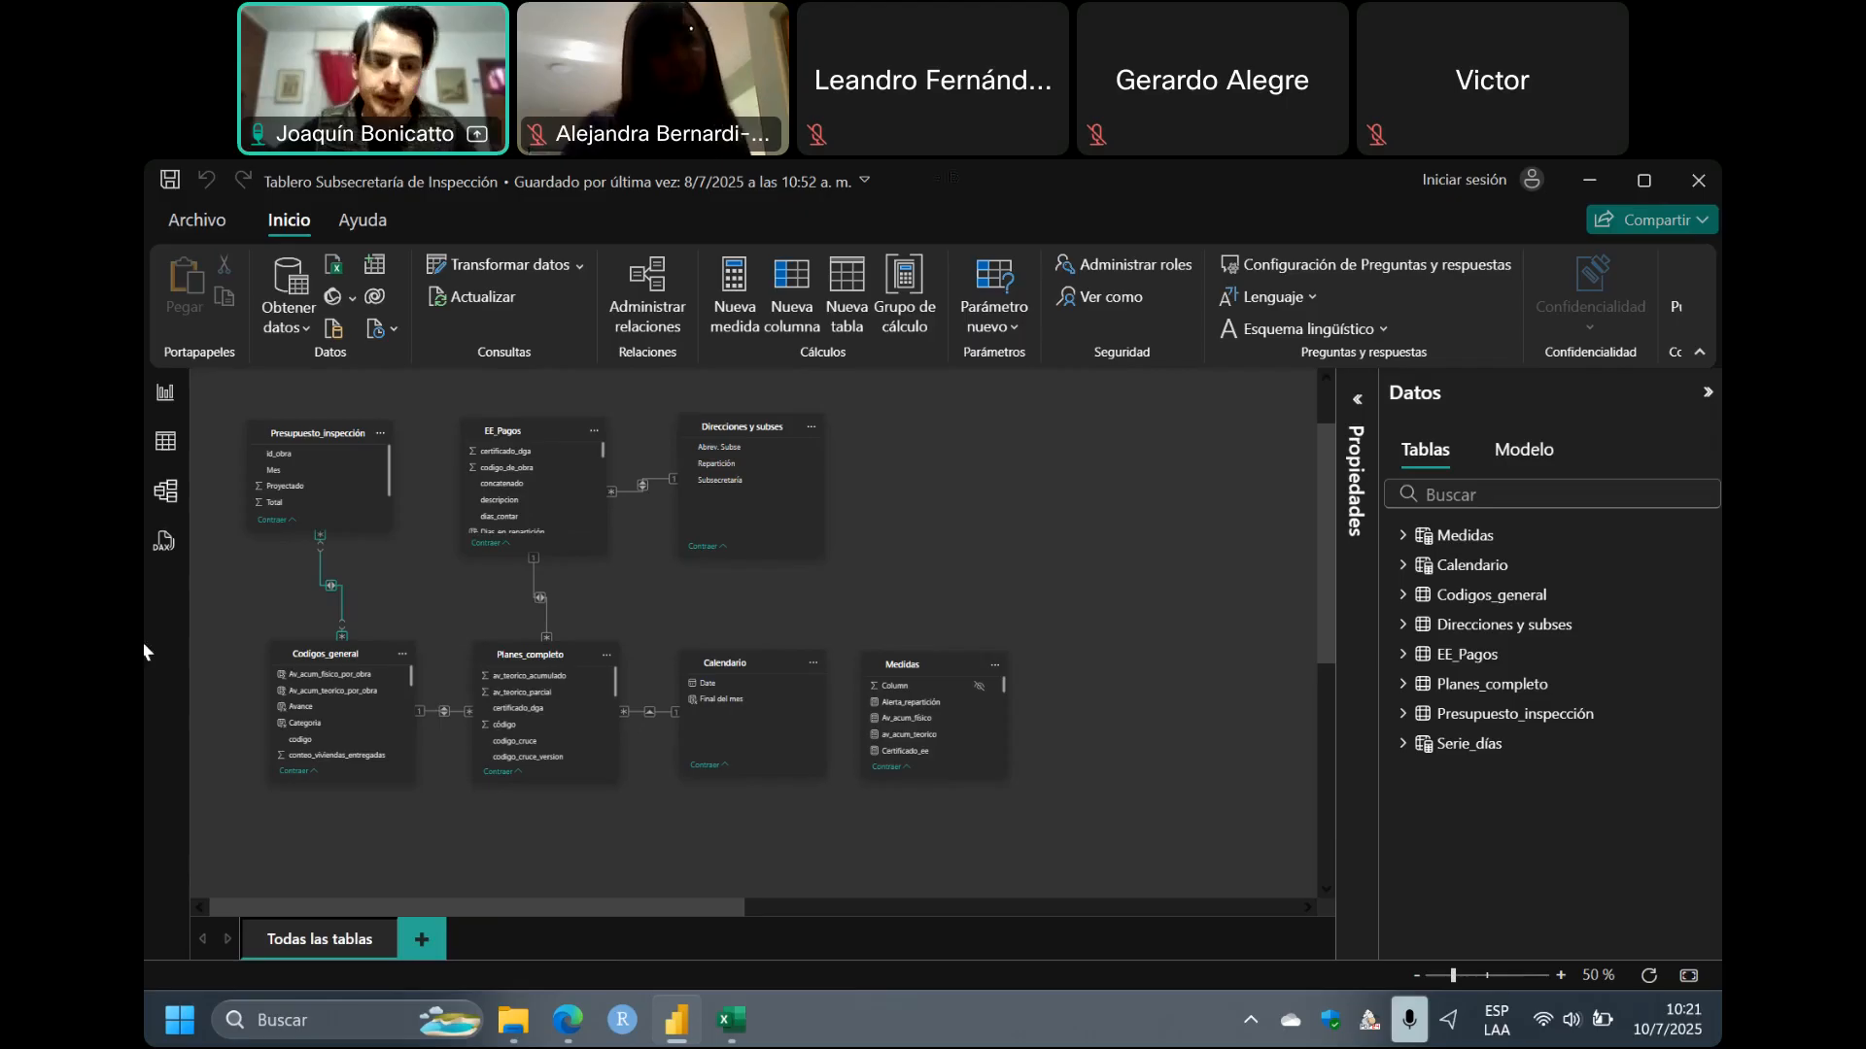
click(166, 442)
click(166, 393)
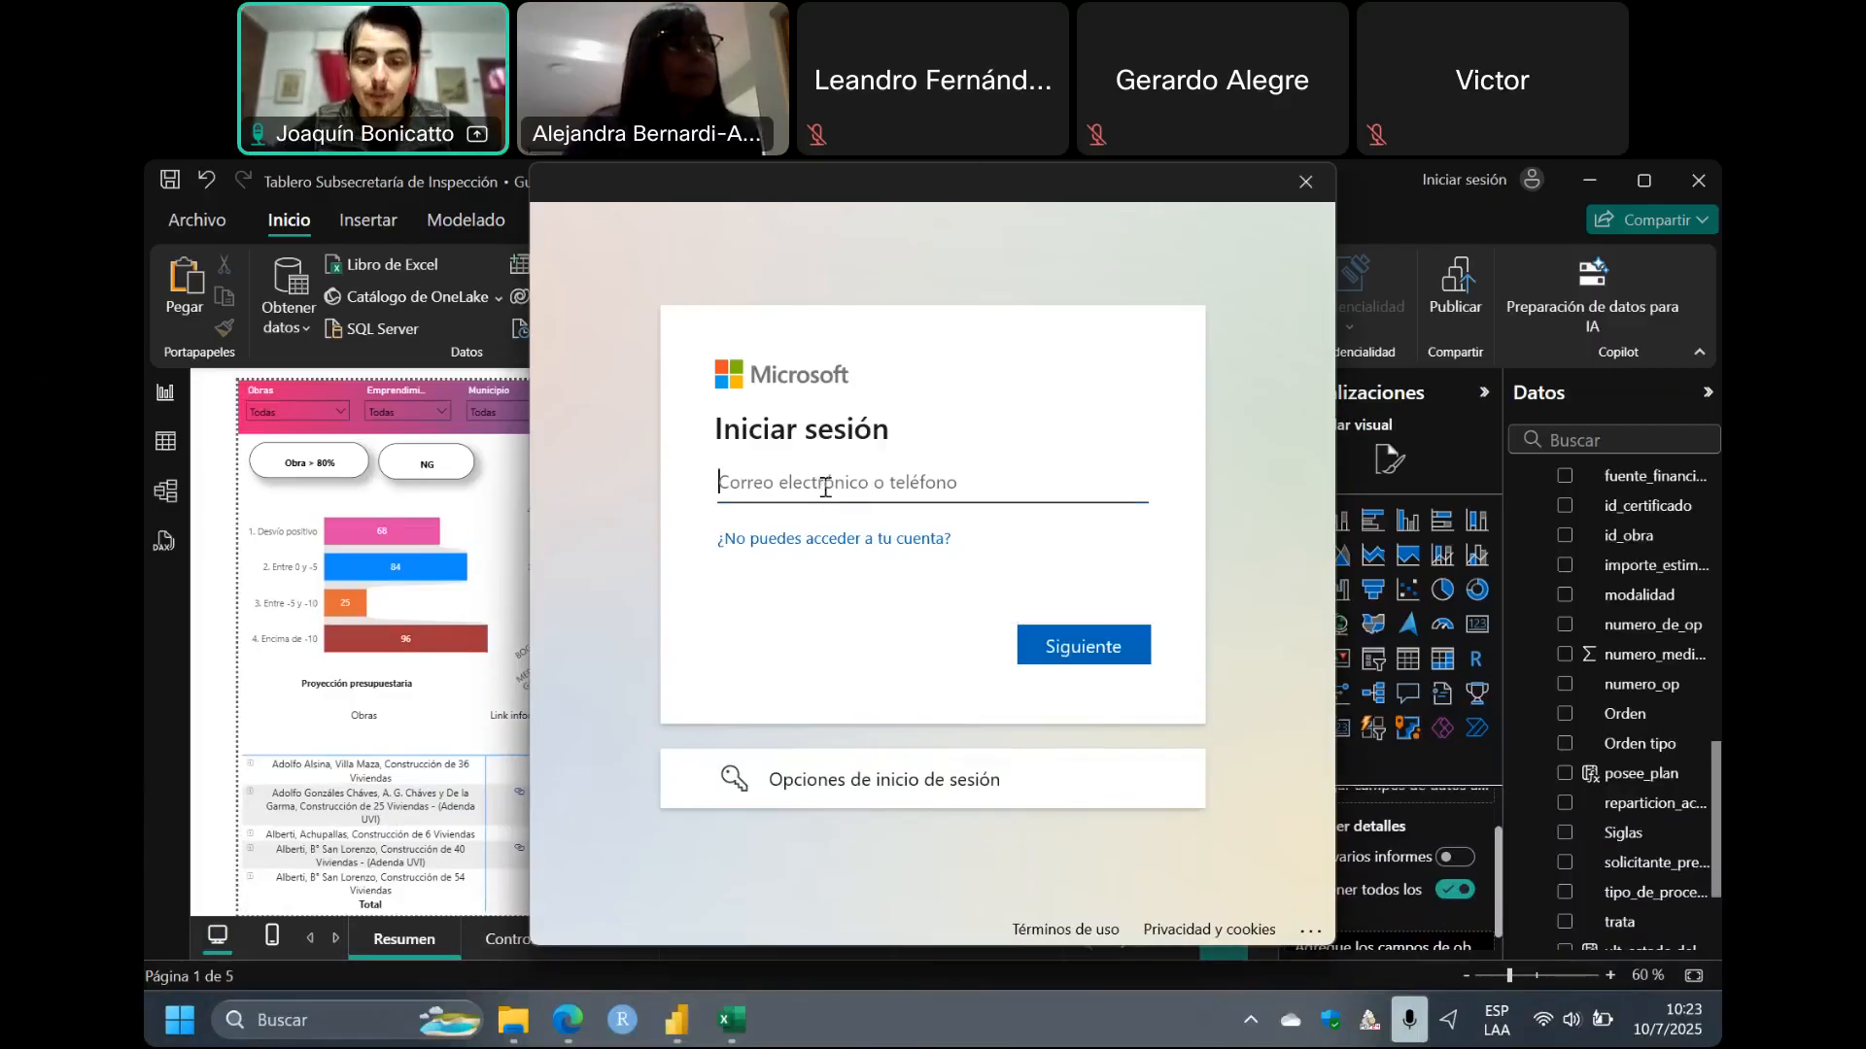
click(1073, 665)
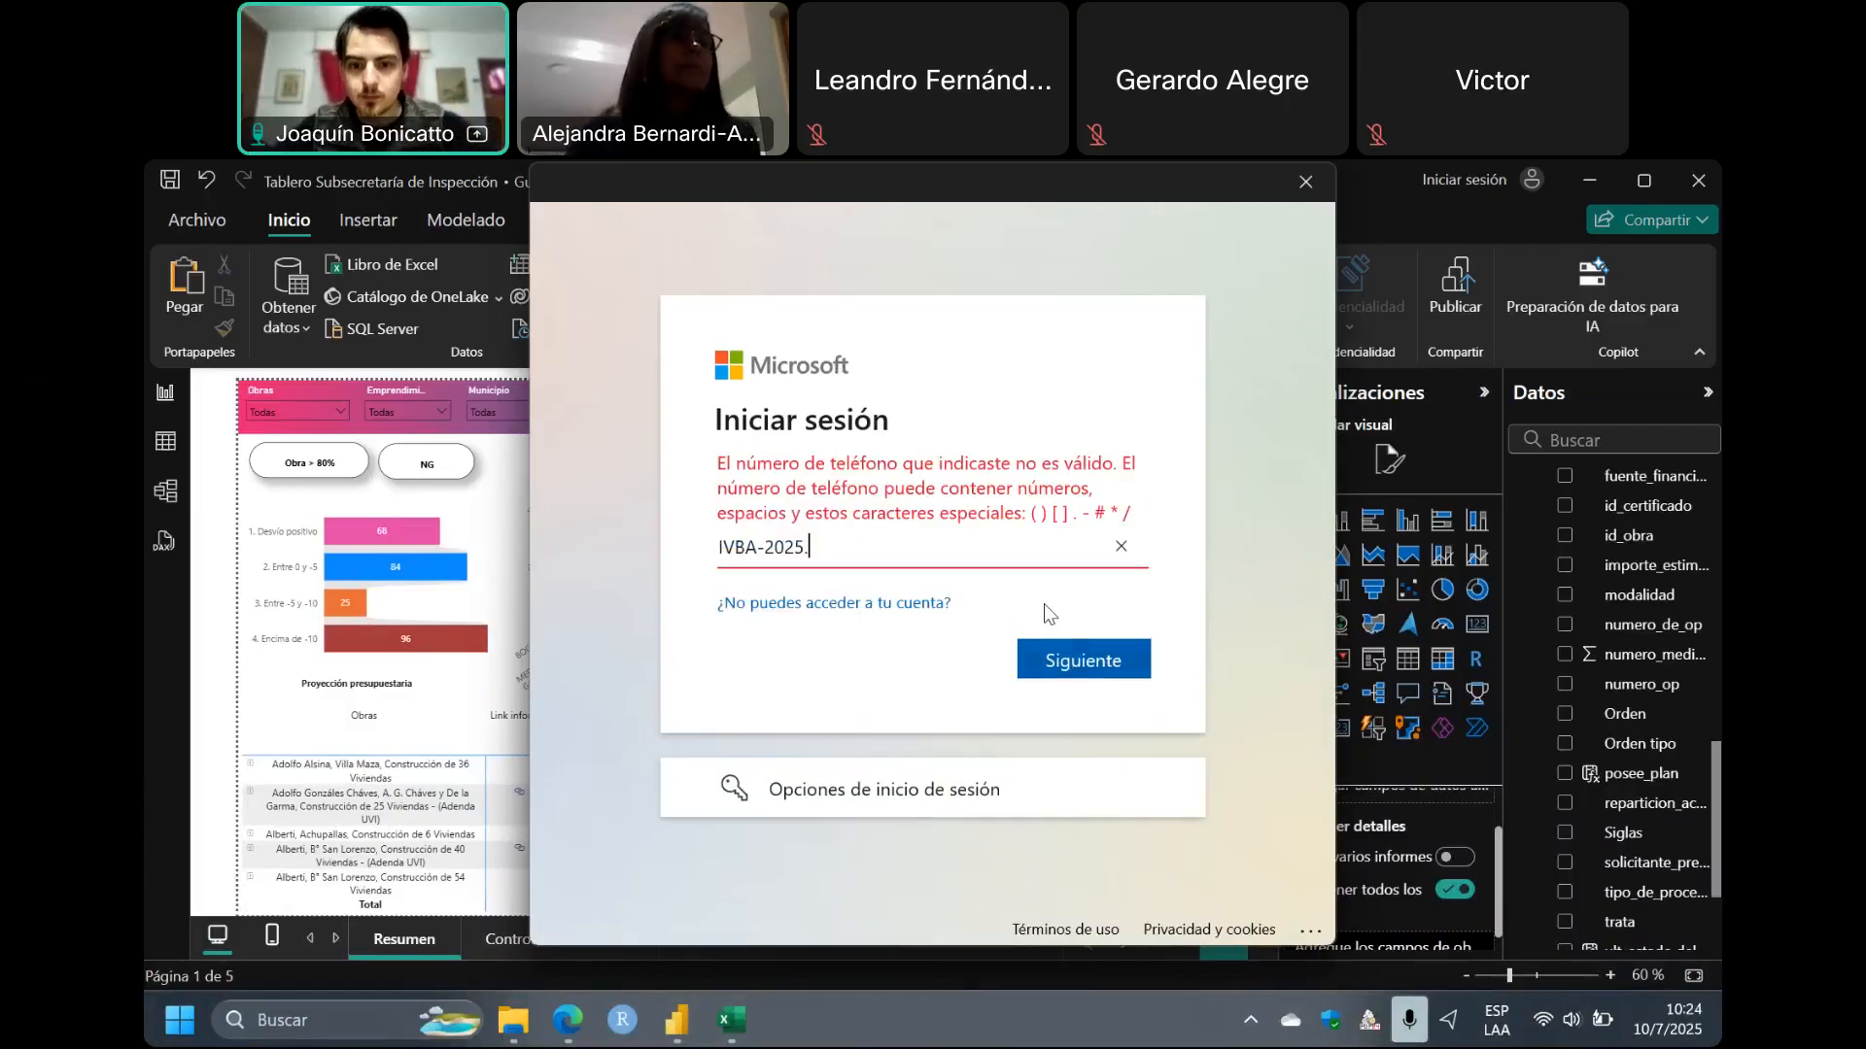
triple_click(978, 533)
key(BackSpace)
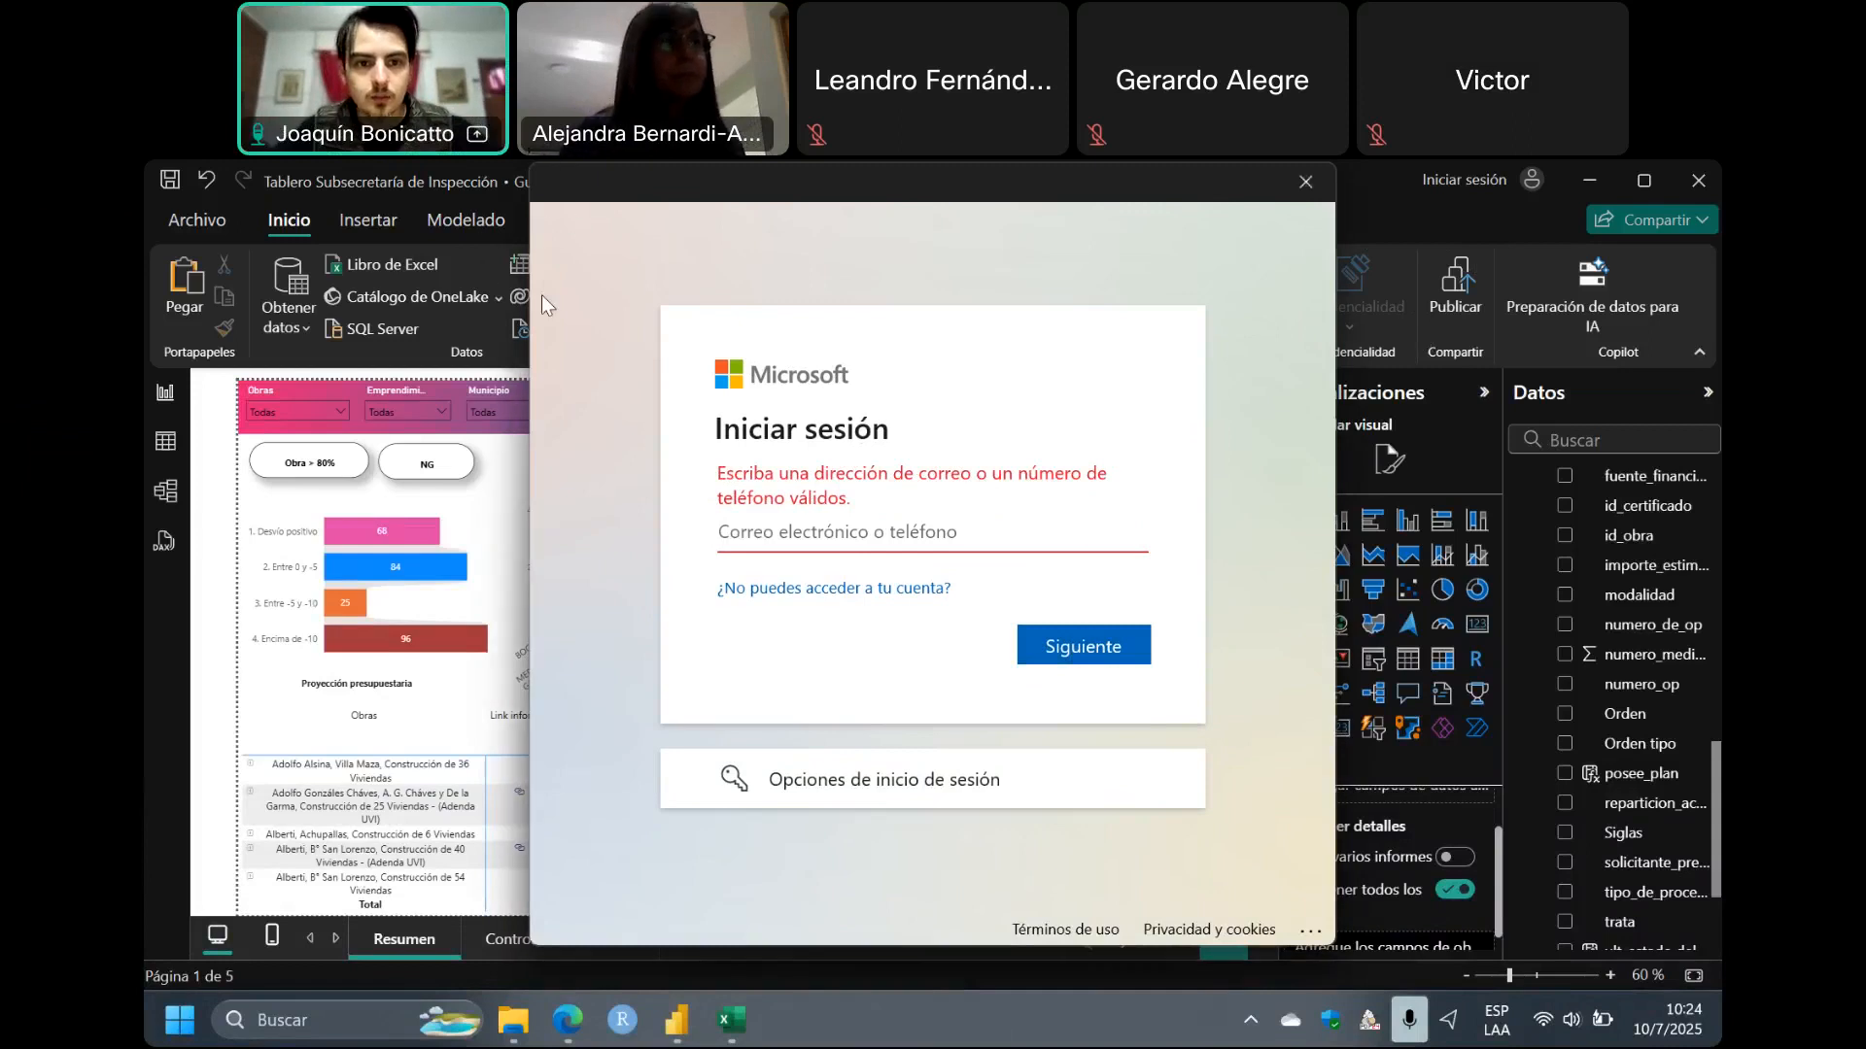
drag(600, 193, 558, 362)
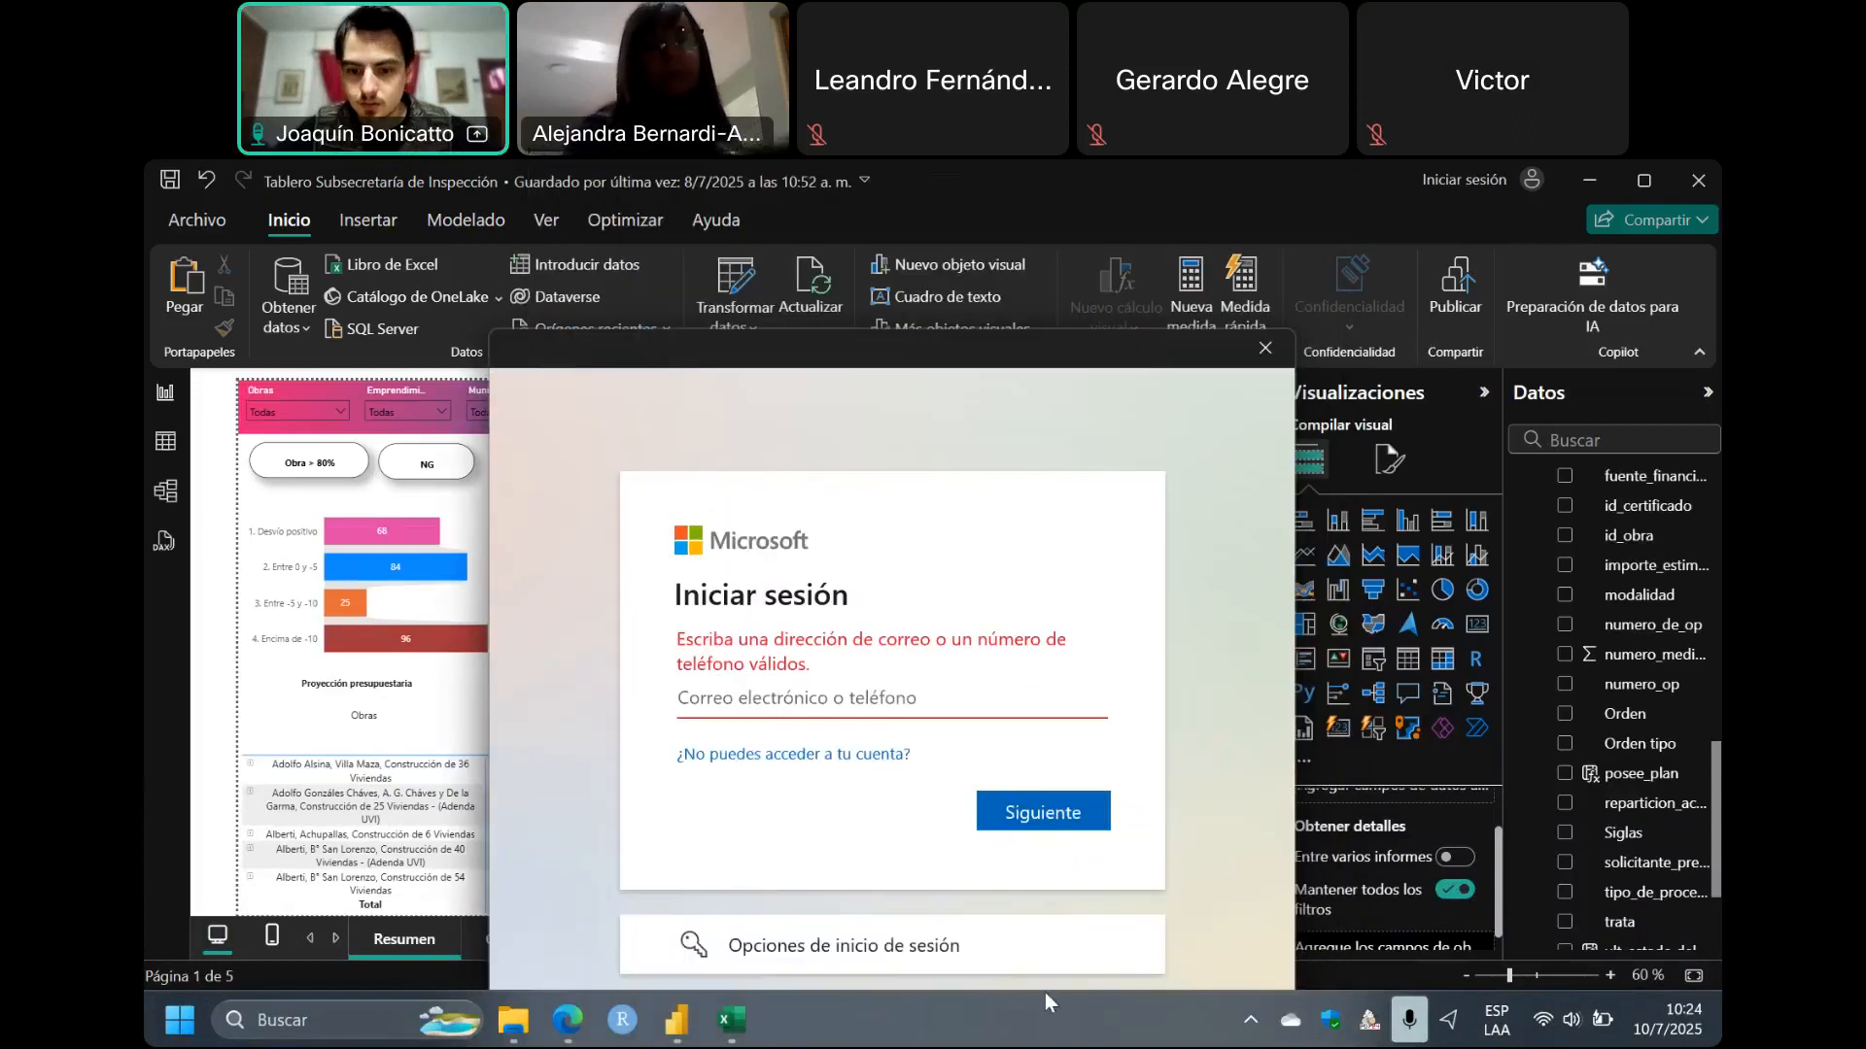
click(1263, 348)
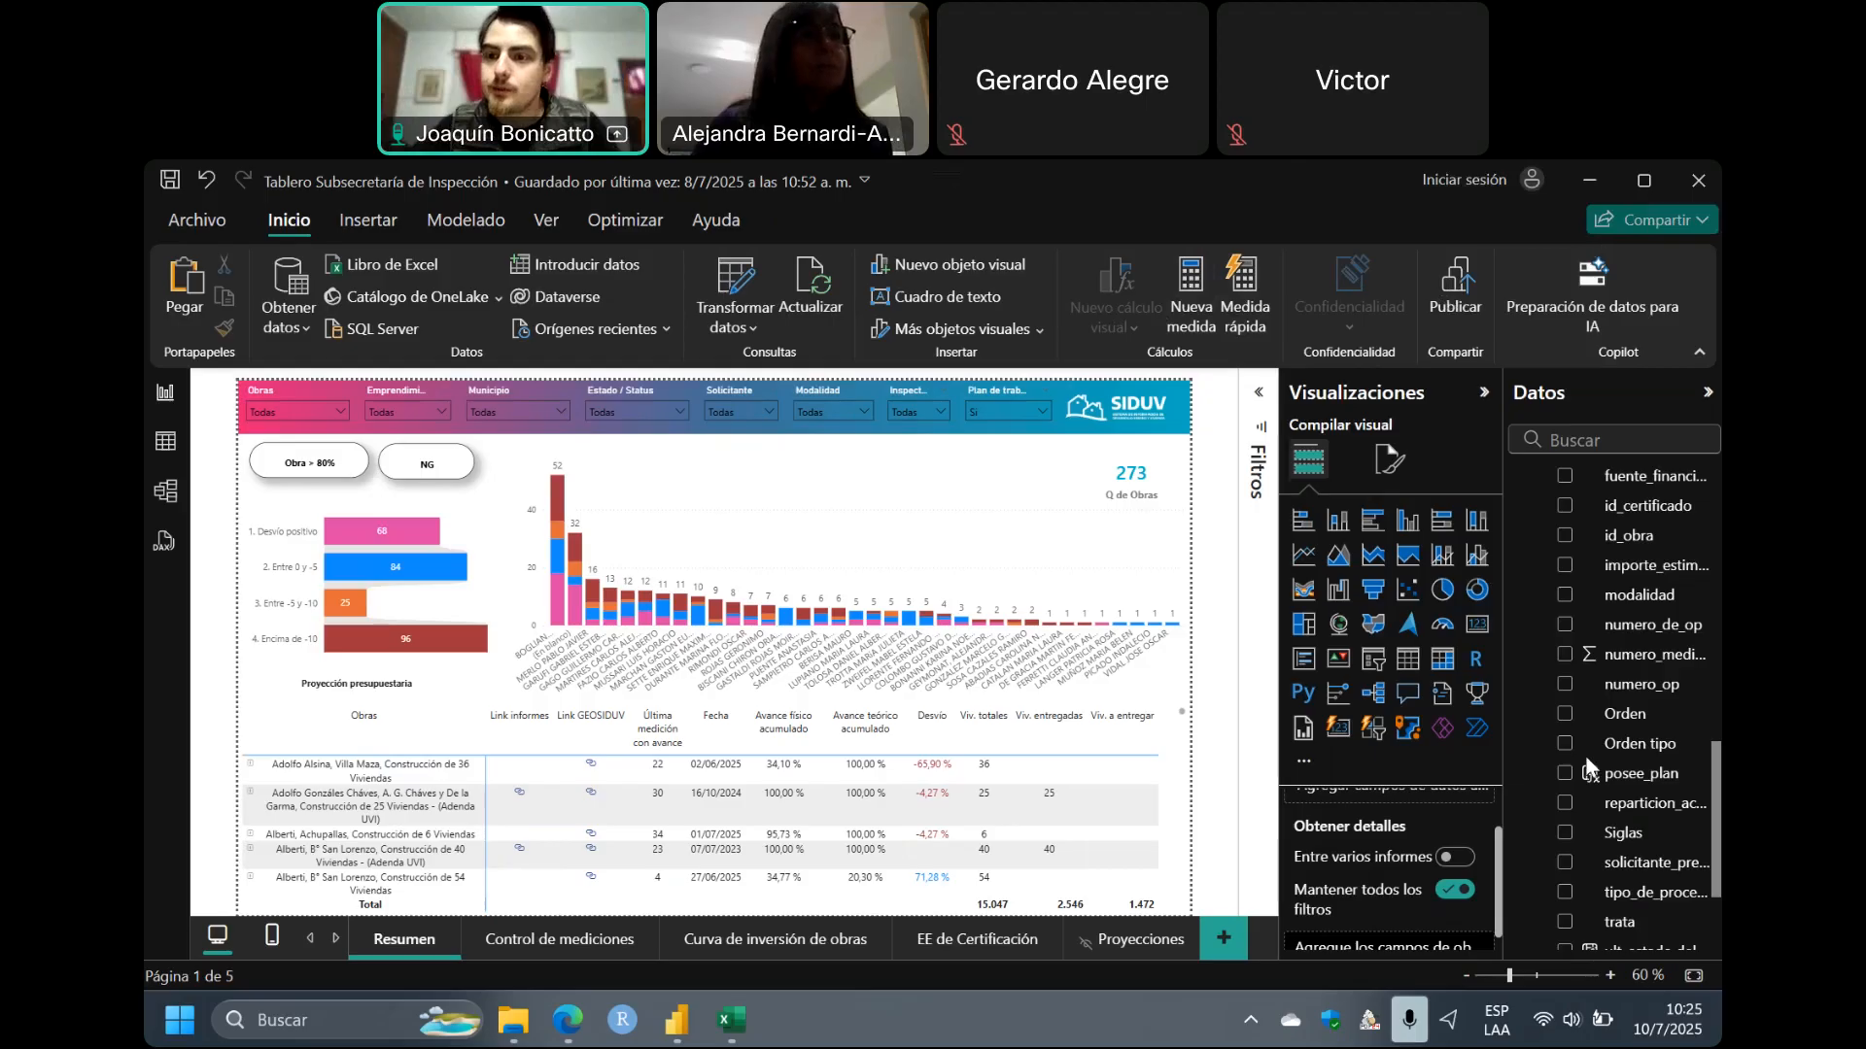
click(1471, 284)
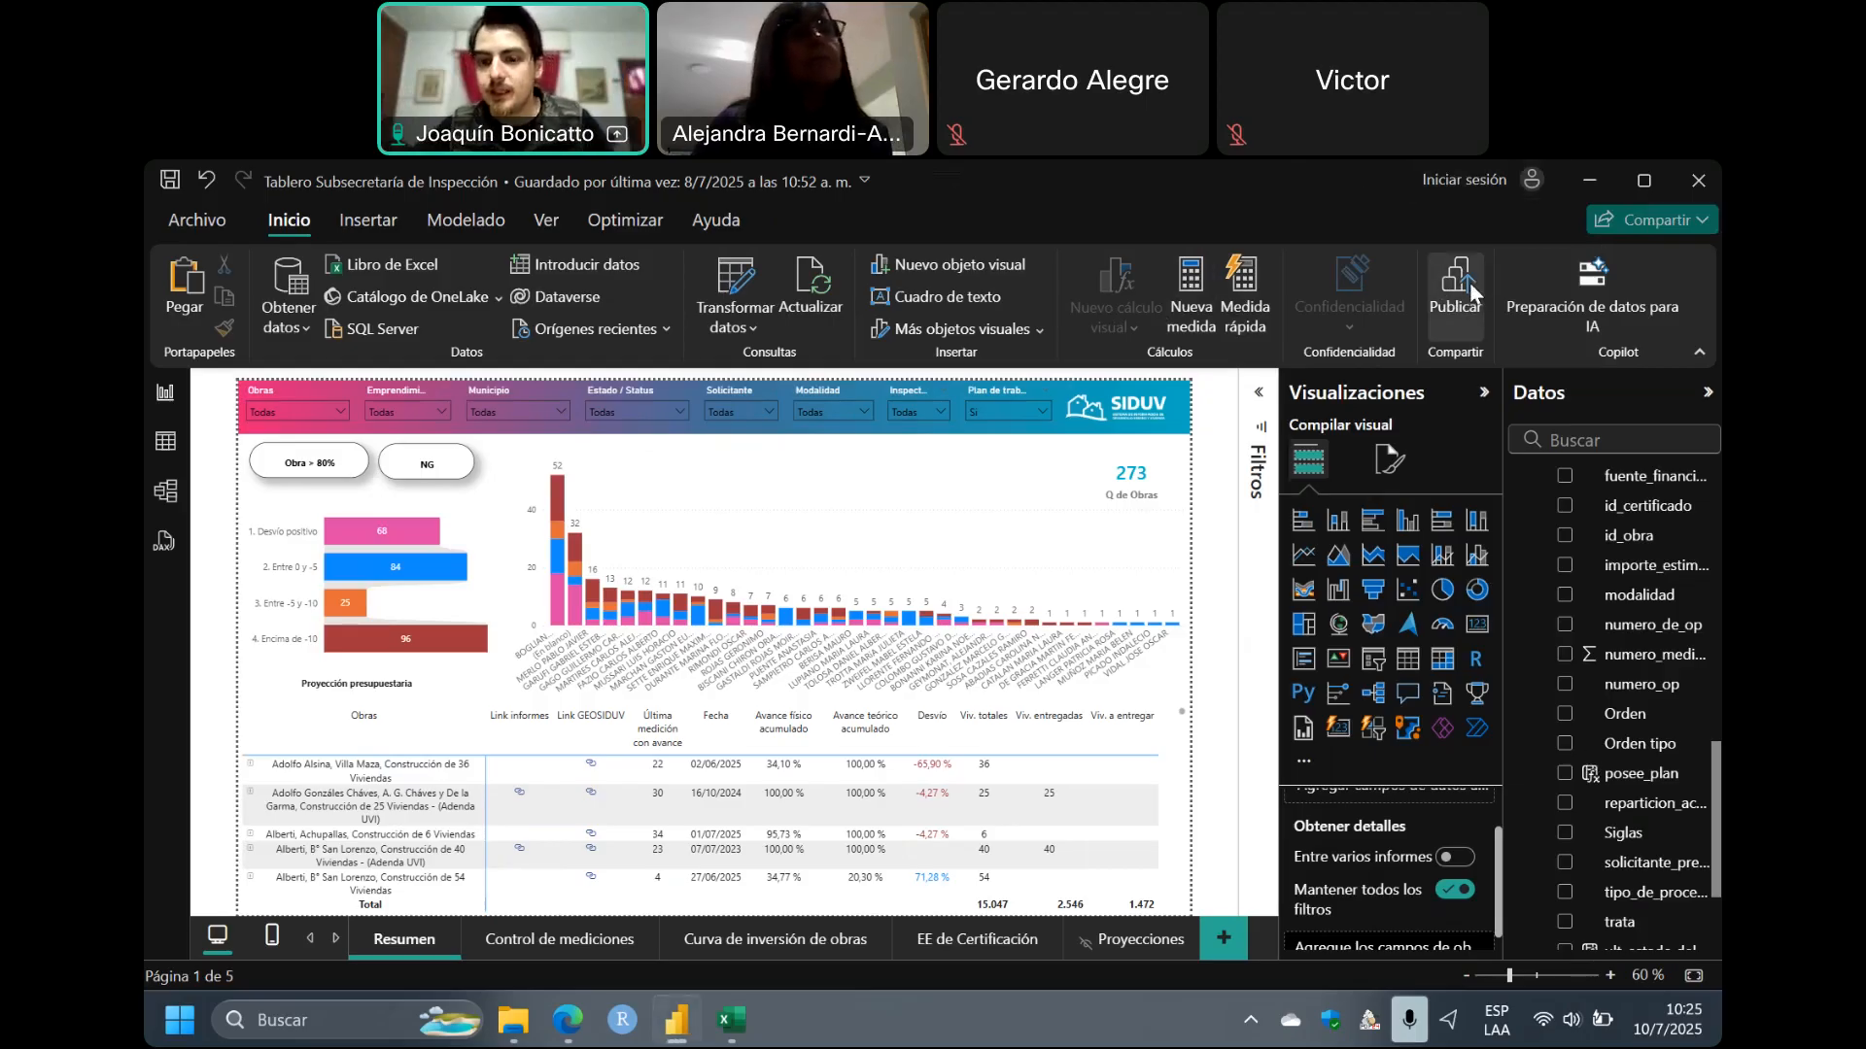
click(1187, 486)
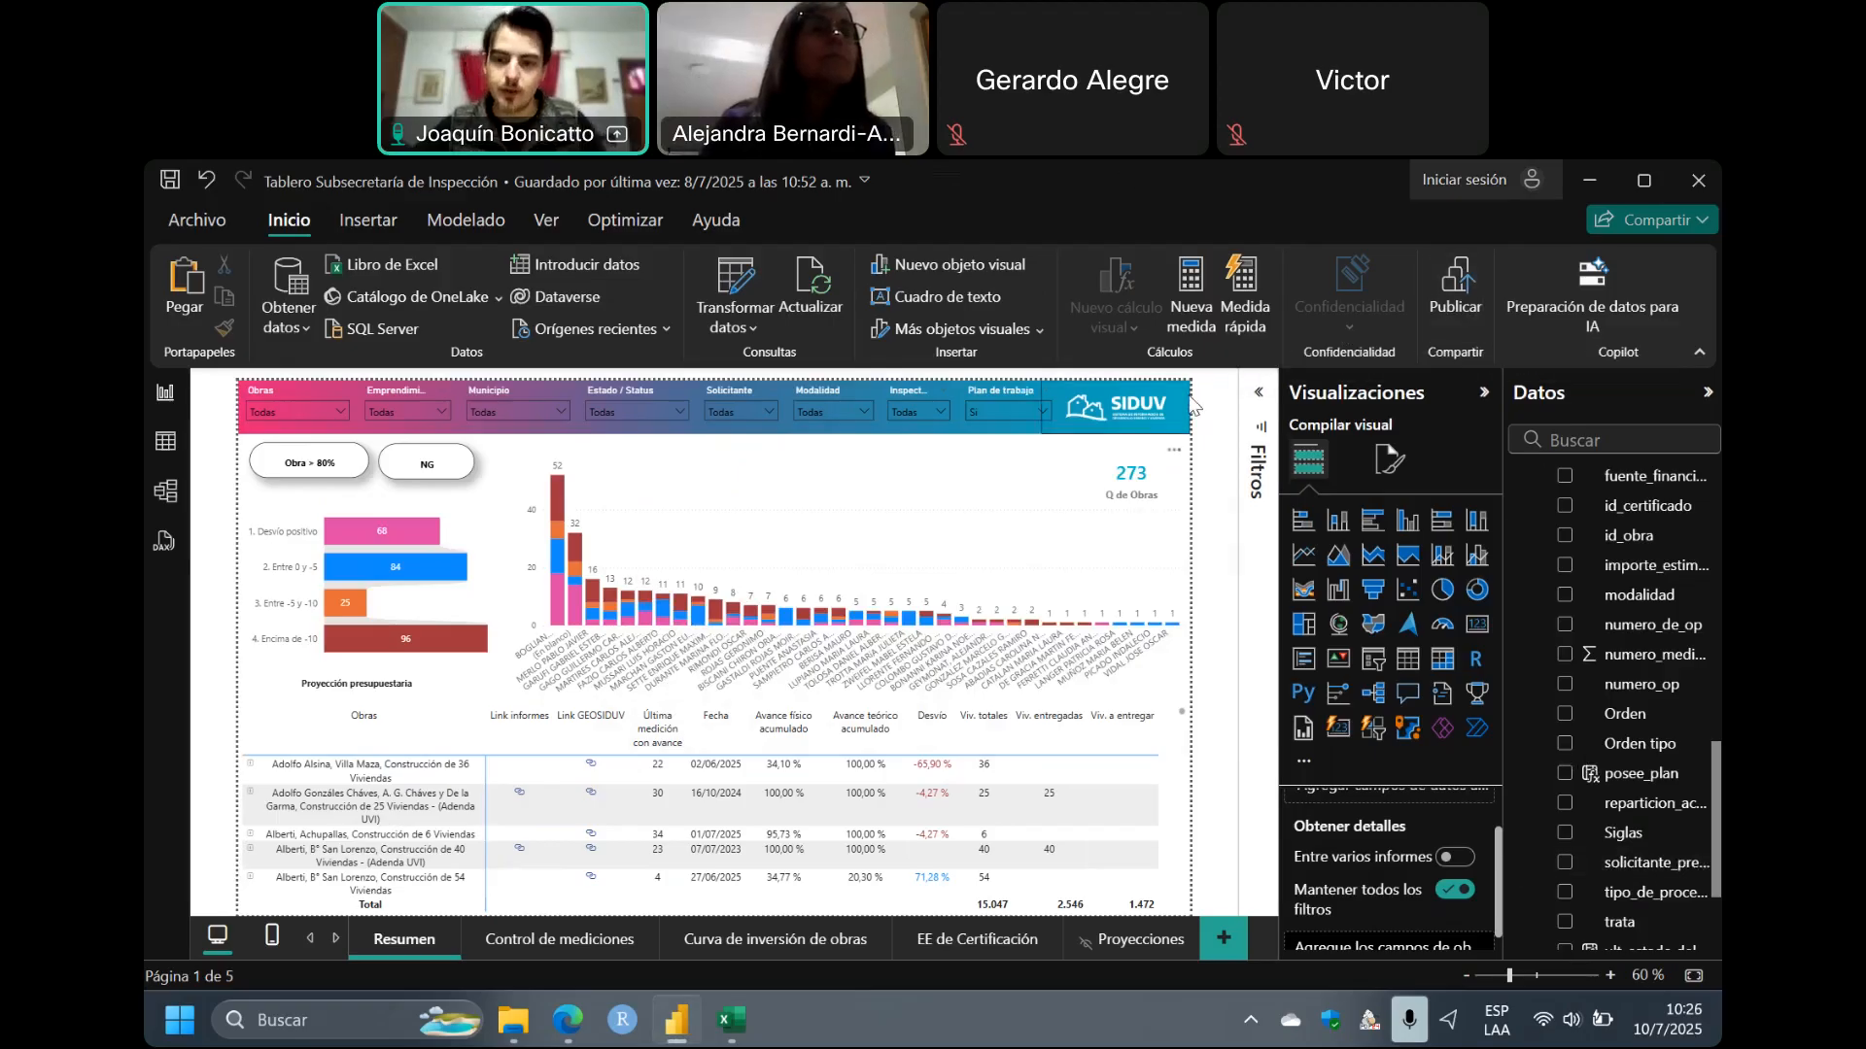
Step: Choose Obtener más objetos visuales from the Visualizaciones '...' menu, triggering the e-mail sign-in prompt
click(1305, 765)
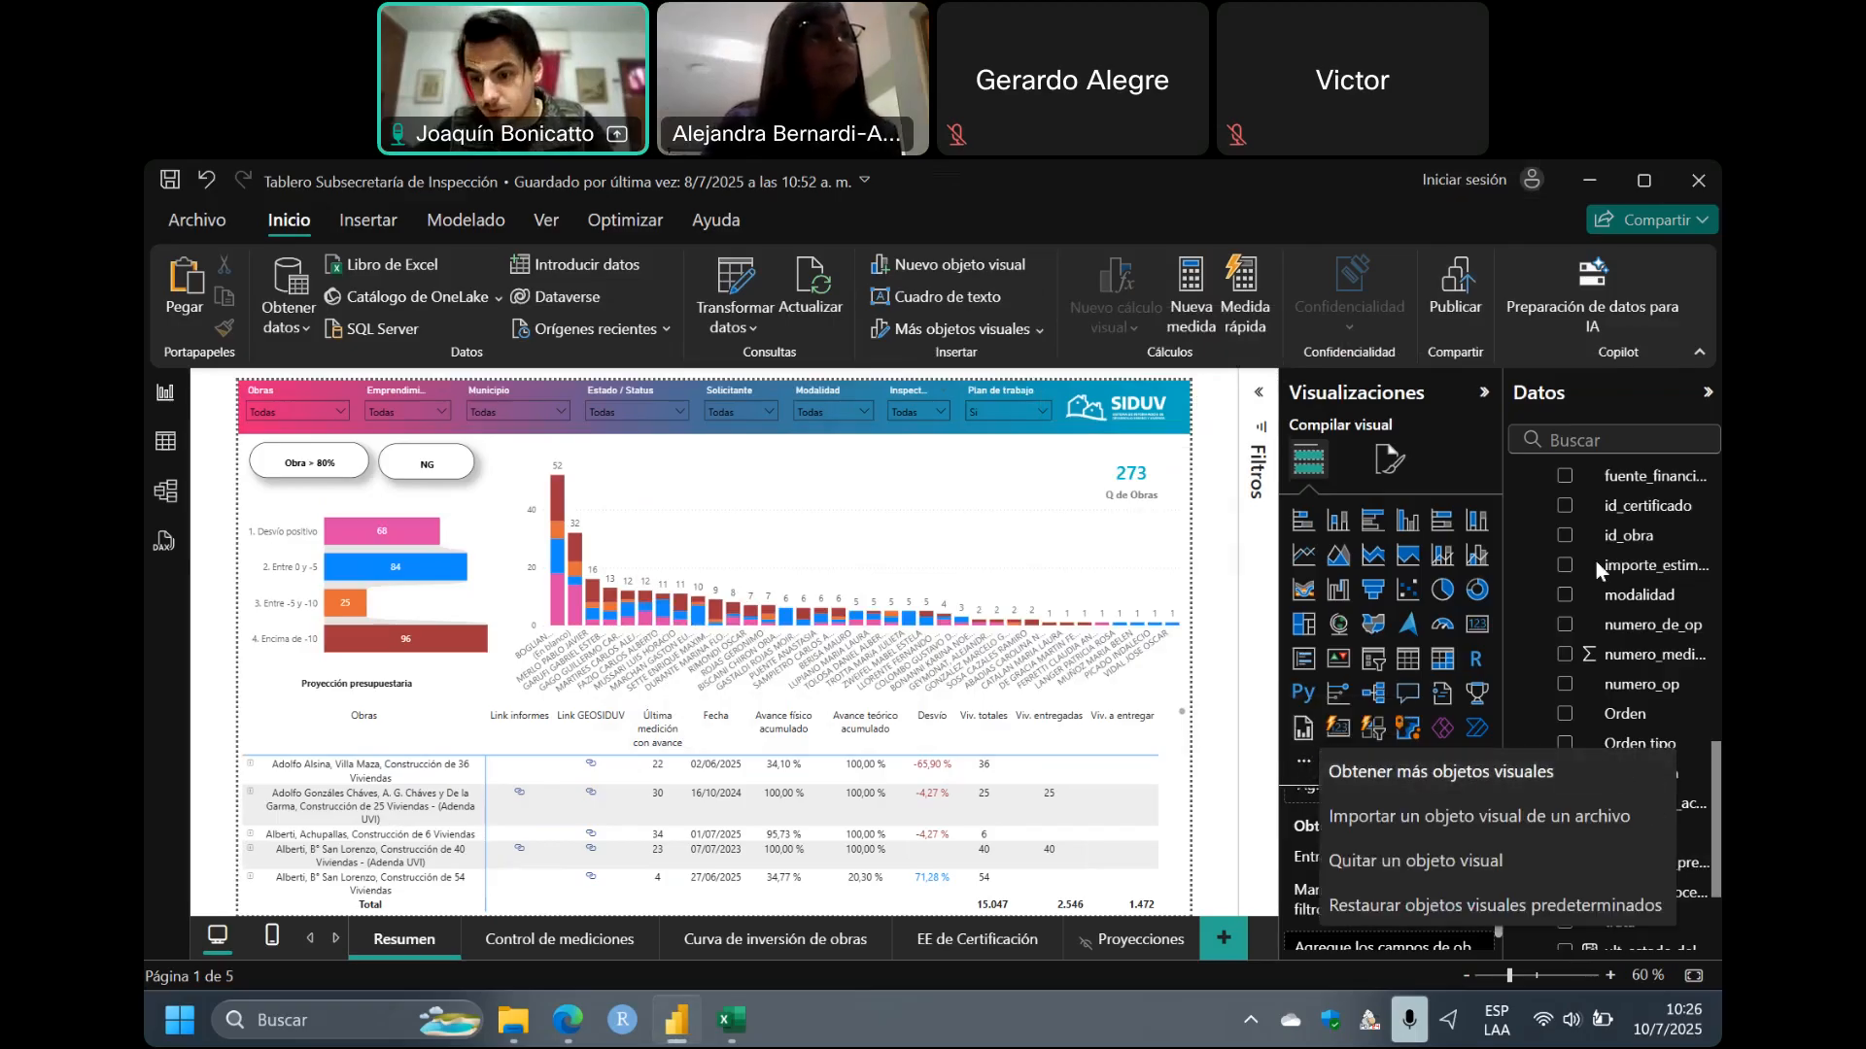
click(1445, 778)
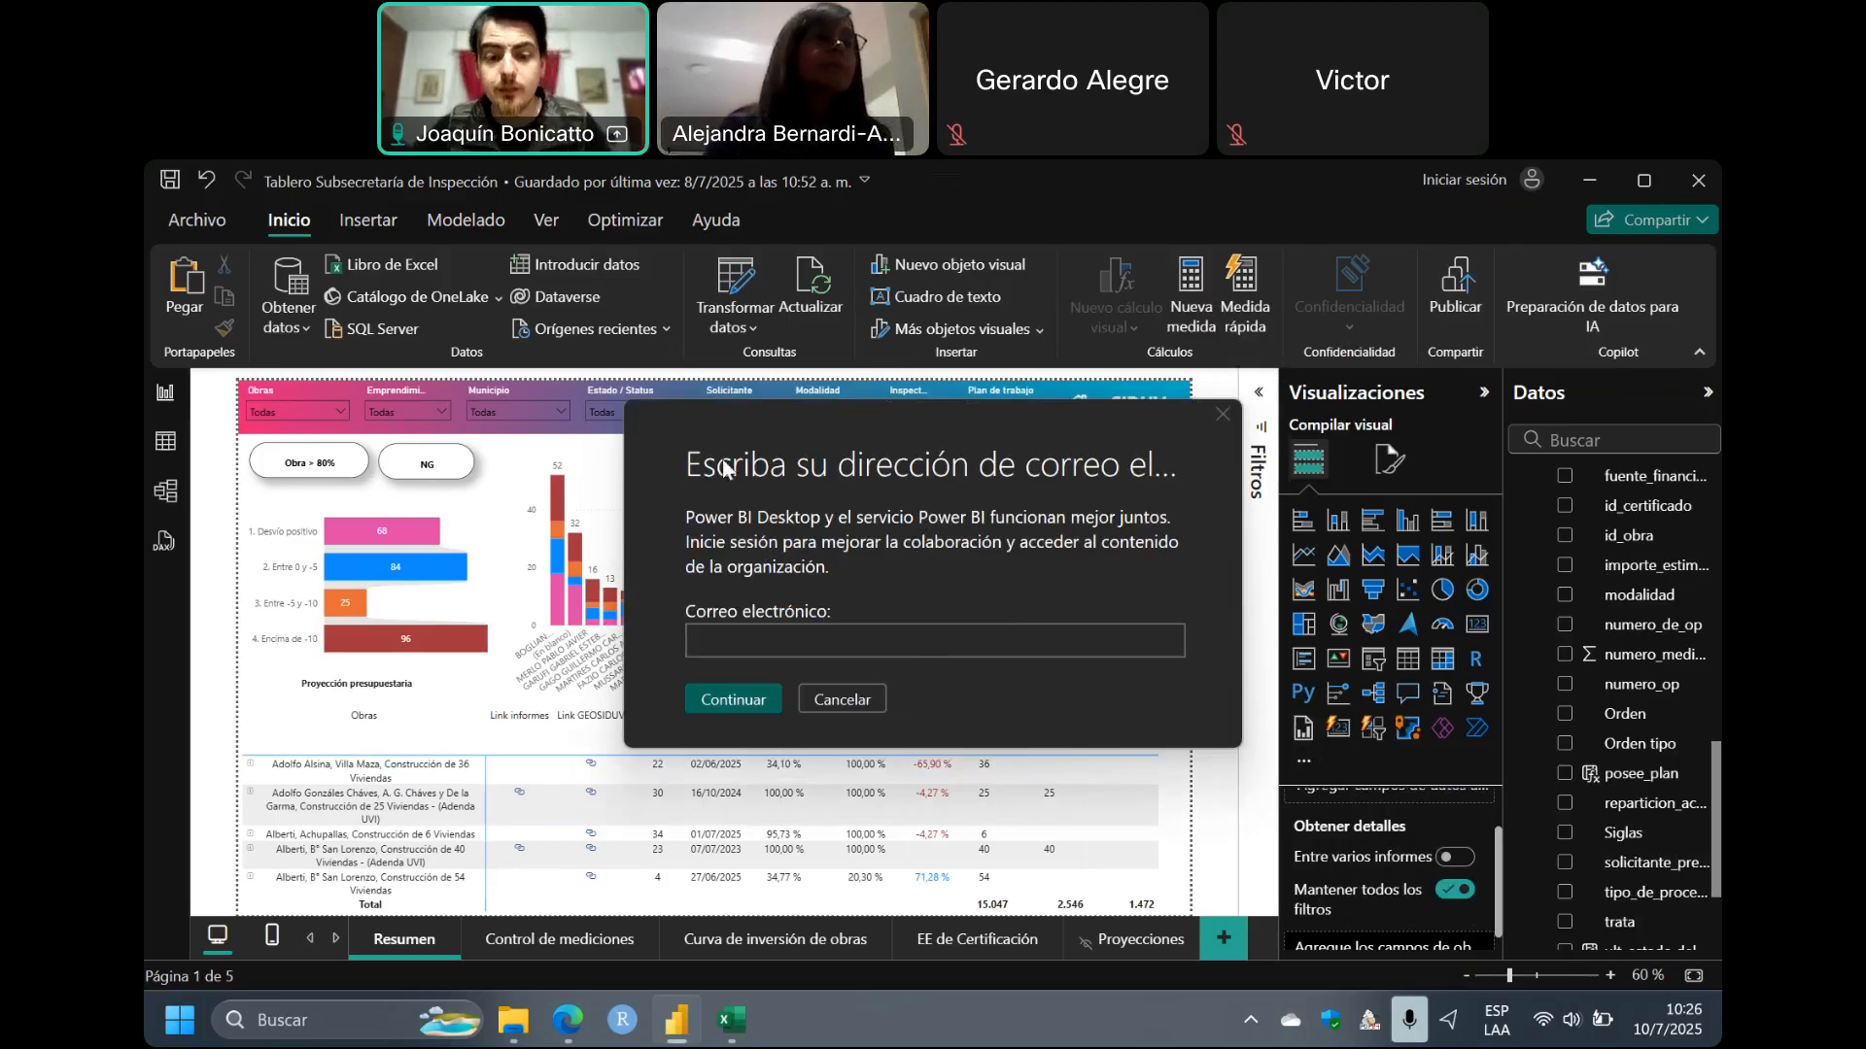
Step: Dismiss the email sign-in prompt with Cancelar to get back to the Resumen page
click(842, 697)
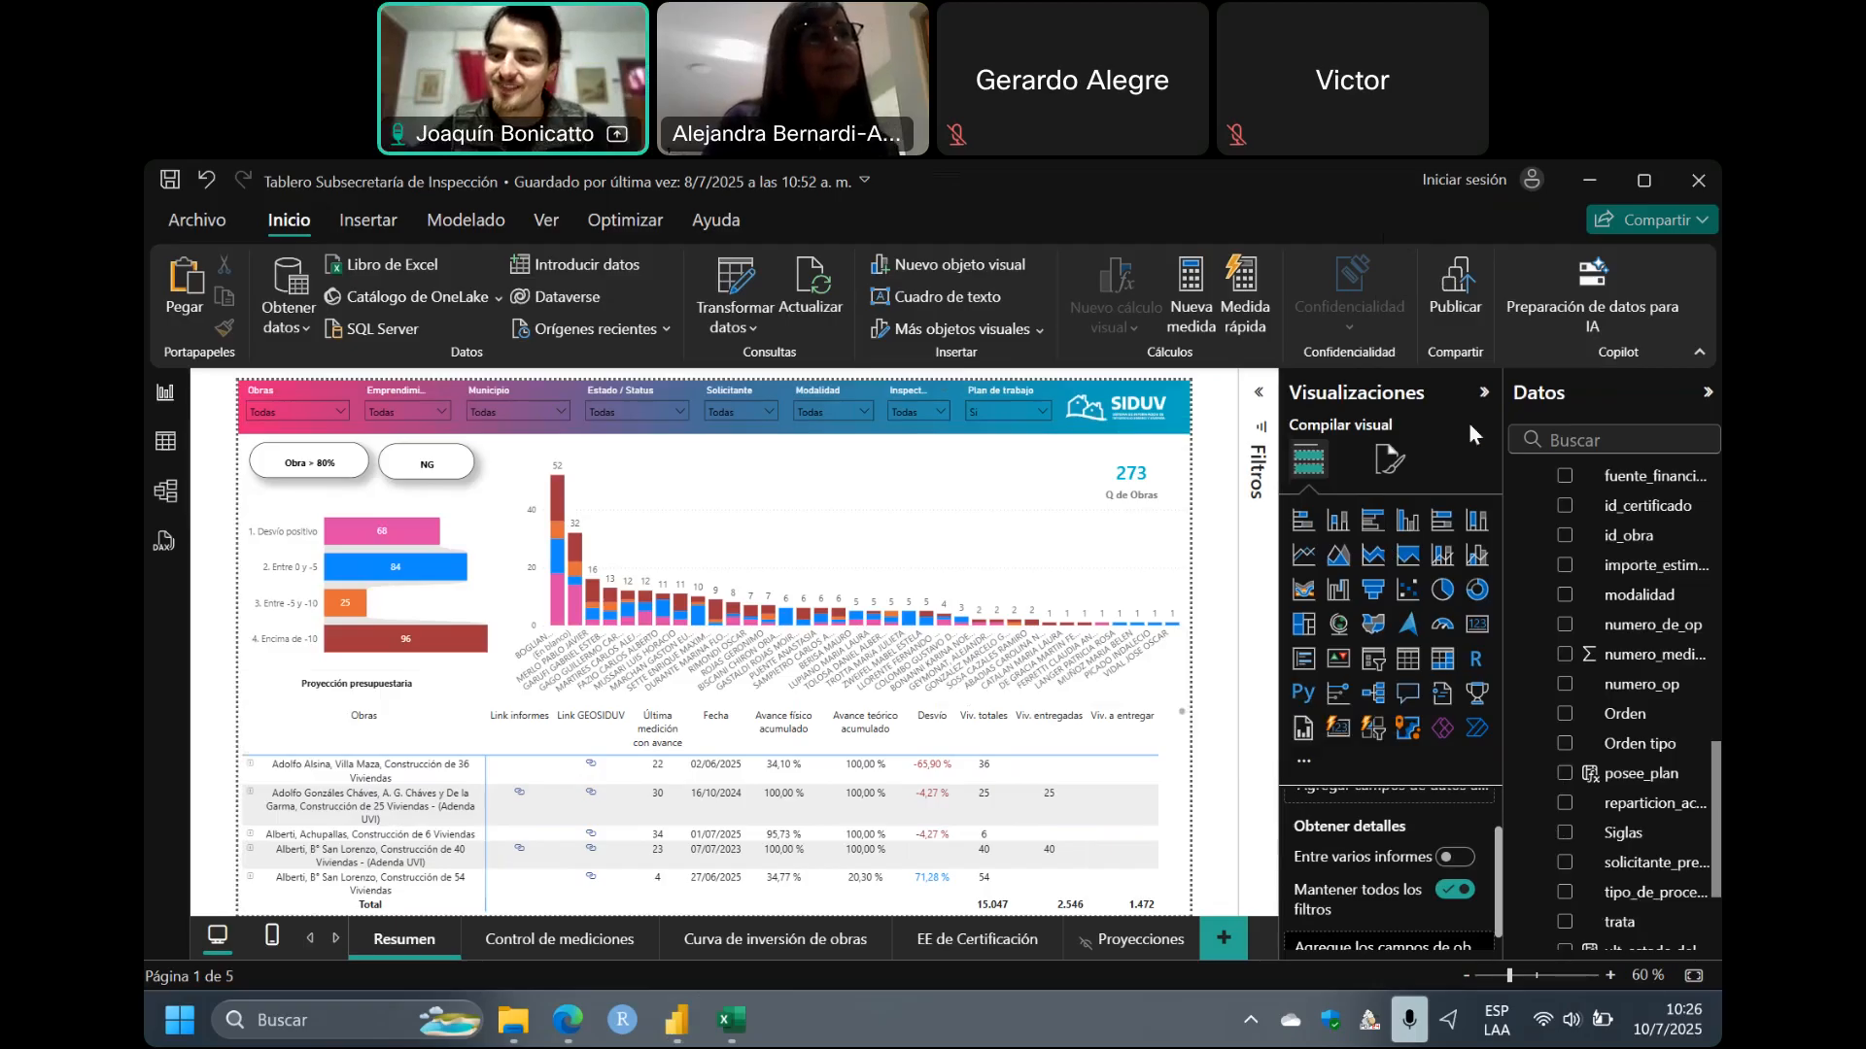
Step: Bring Power BI to the foreground and show the Windows notifications and July 2025 calendar panel
scroll(1632, 680, down, 3)
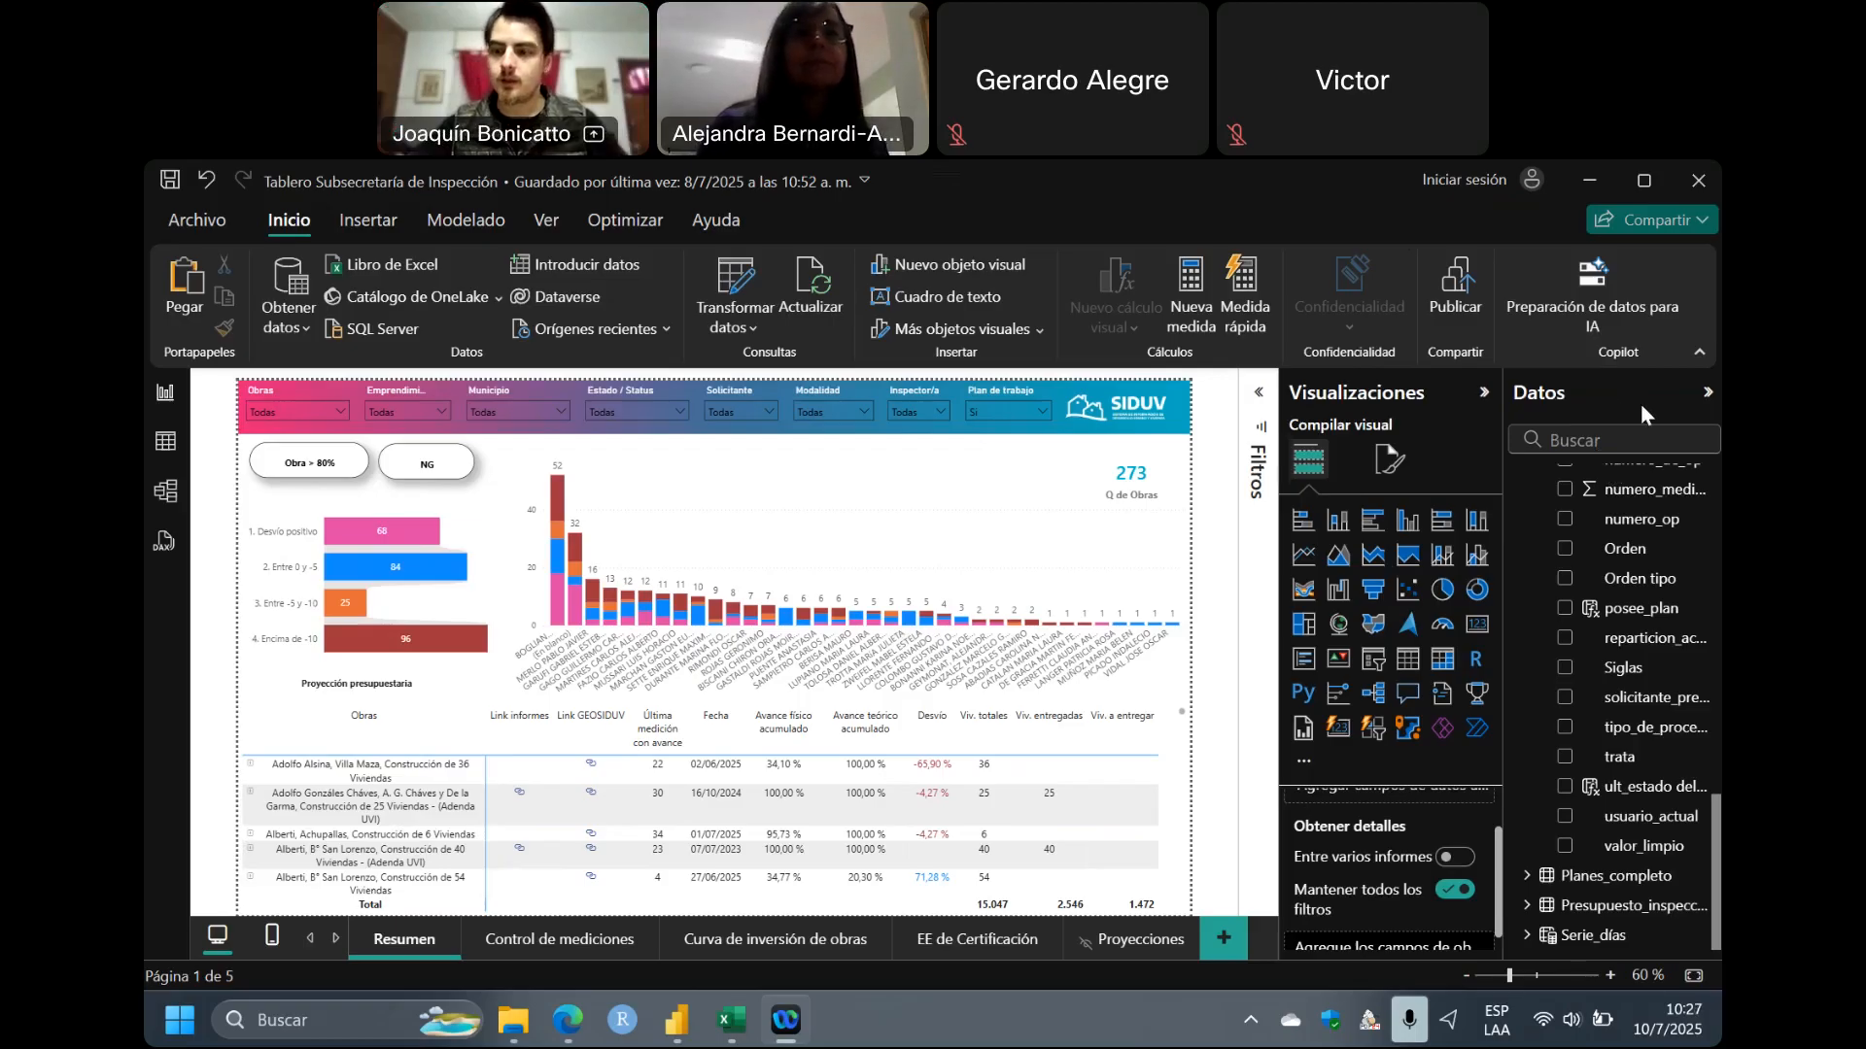
click(1677, 404)
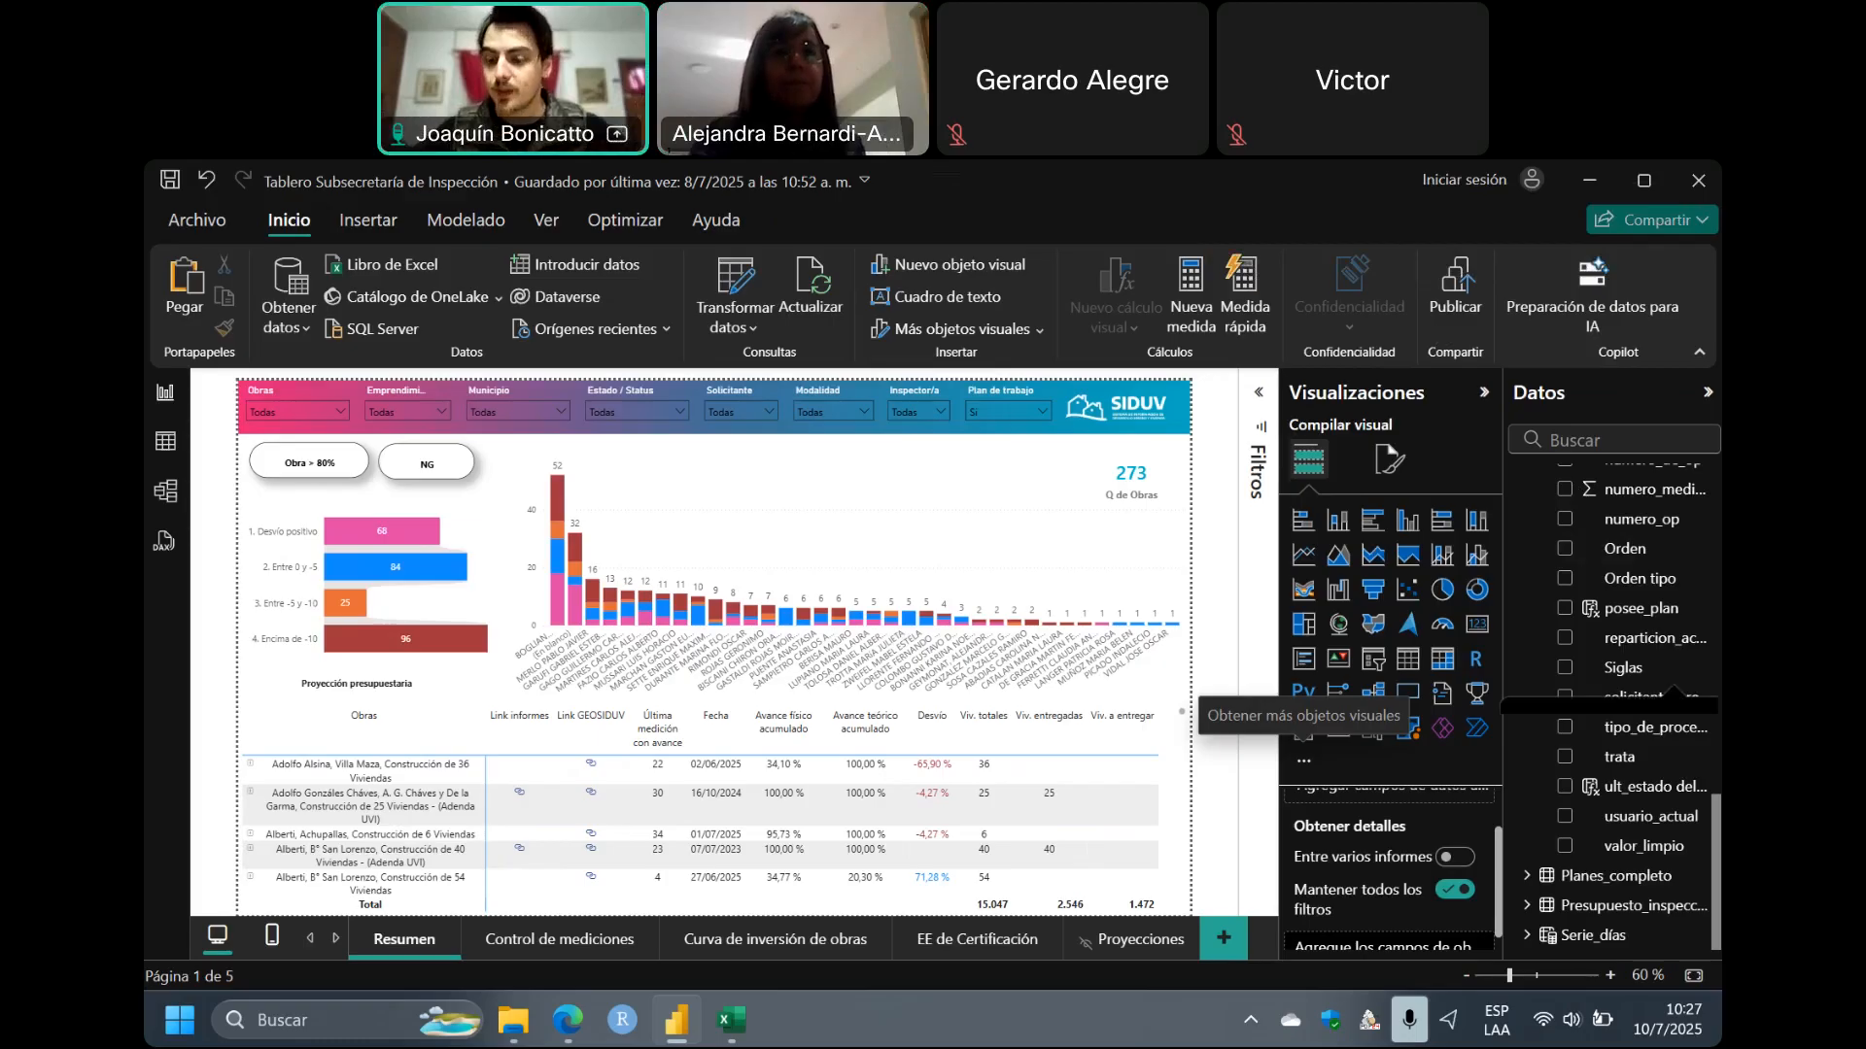
click(1666, 1021)
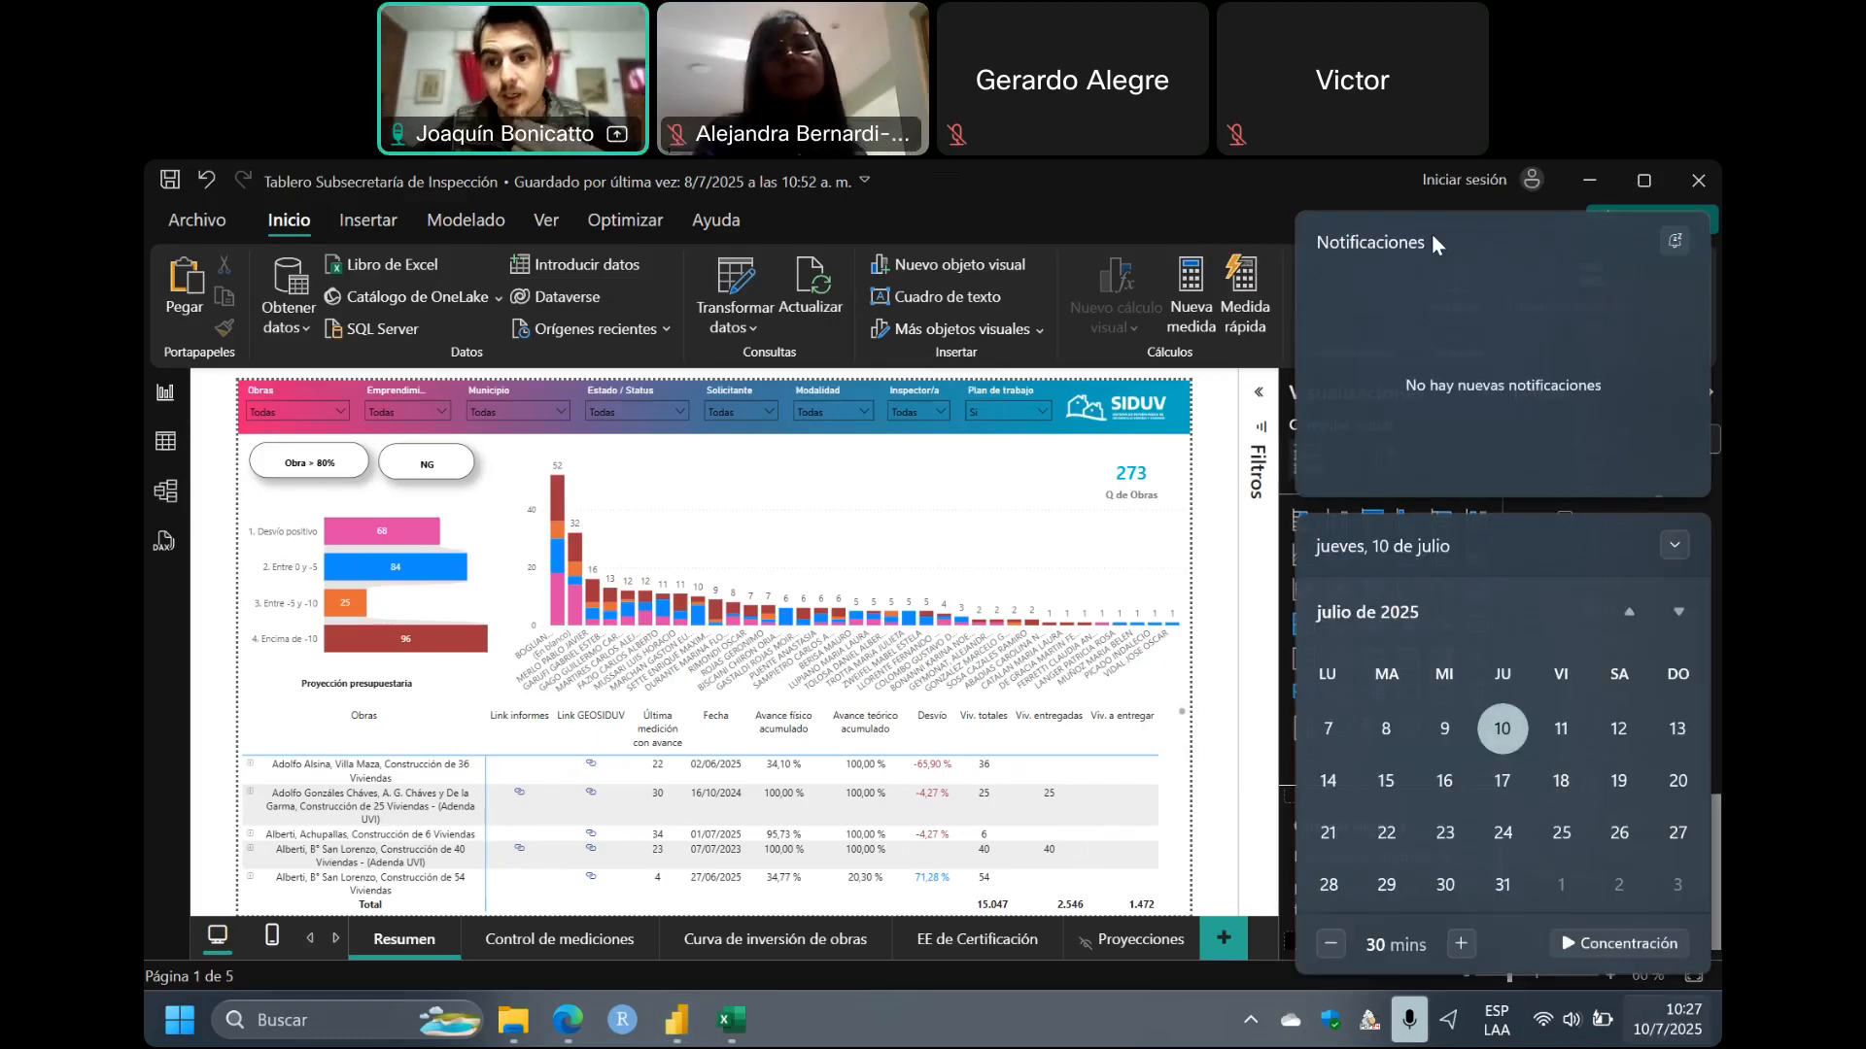
Step: Close the calendar flyout and open the Webex Grabación popup with its Pausar and Detener options
click(1227, 179)
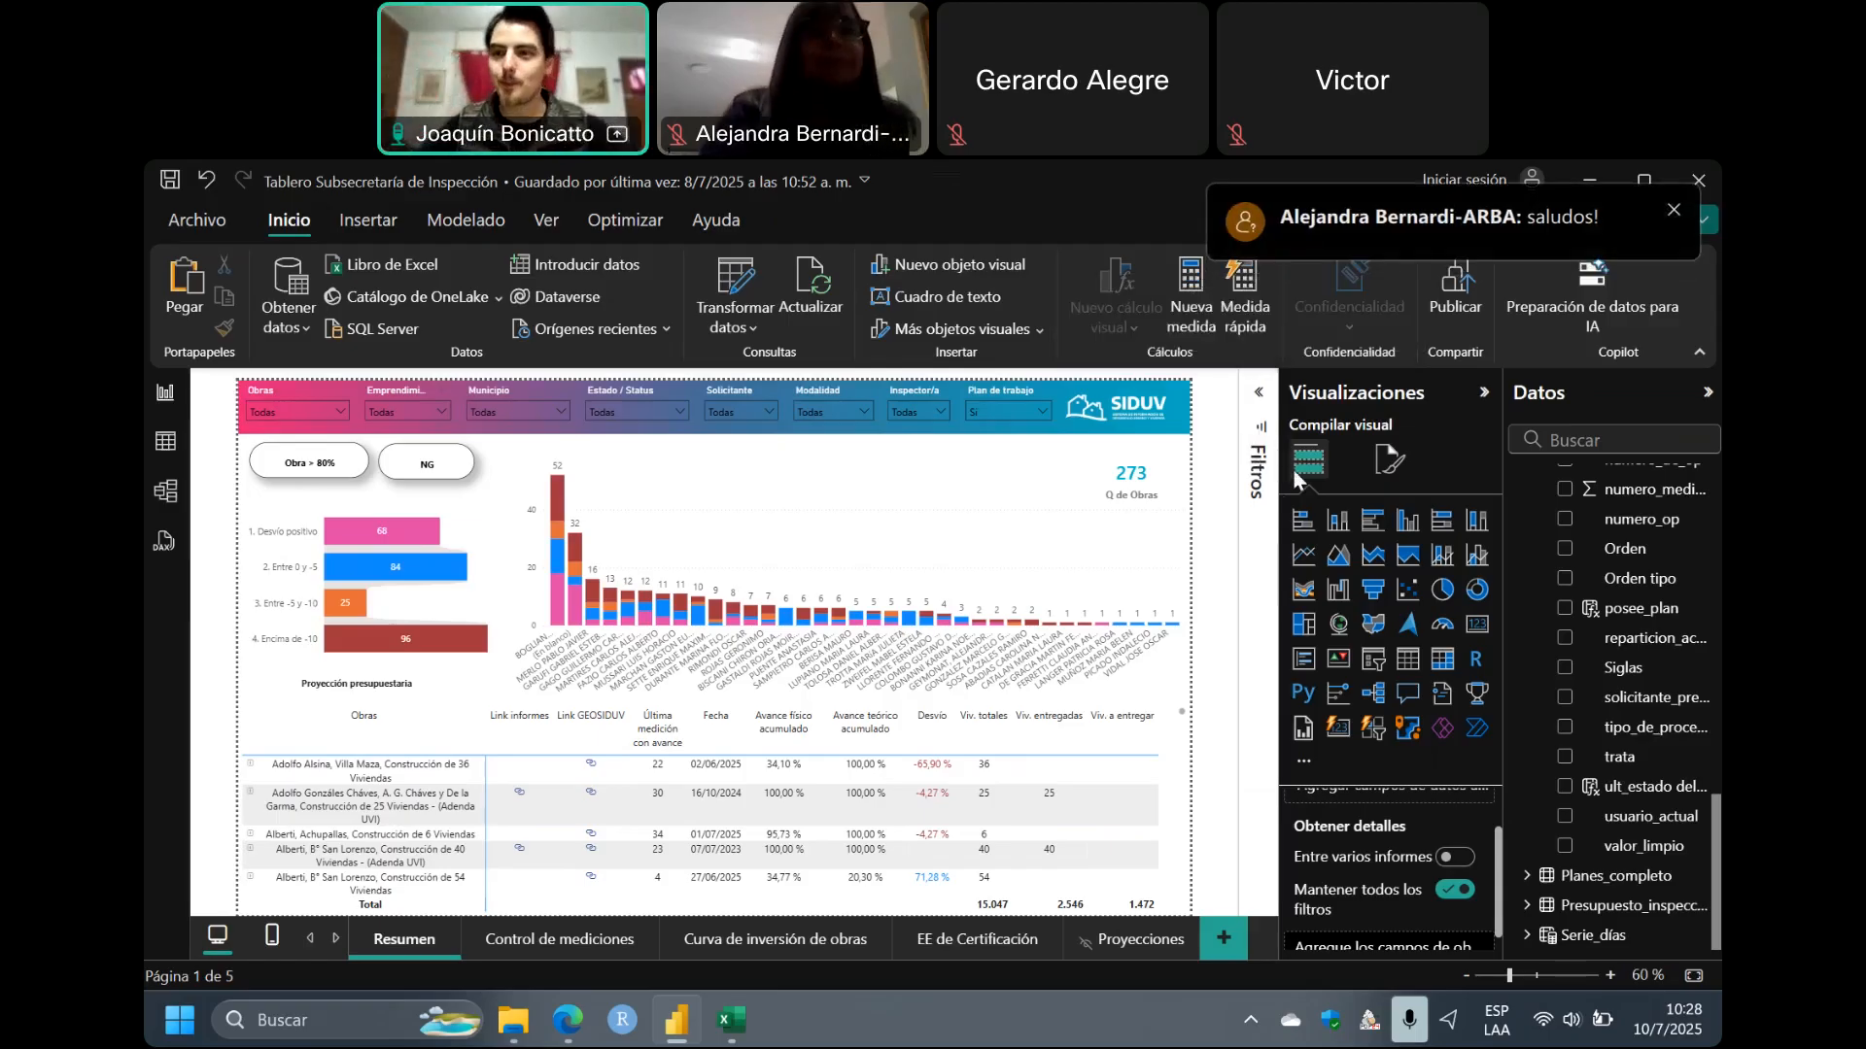
click(1465, 855)
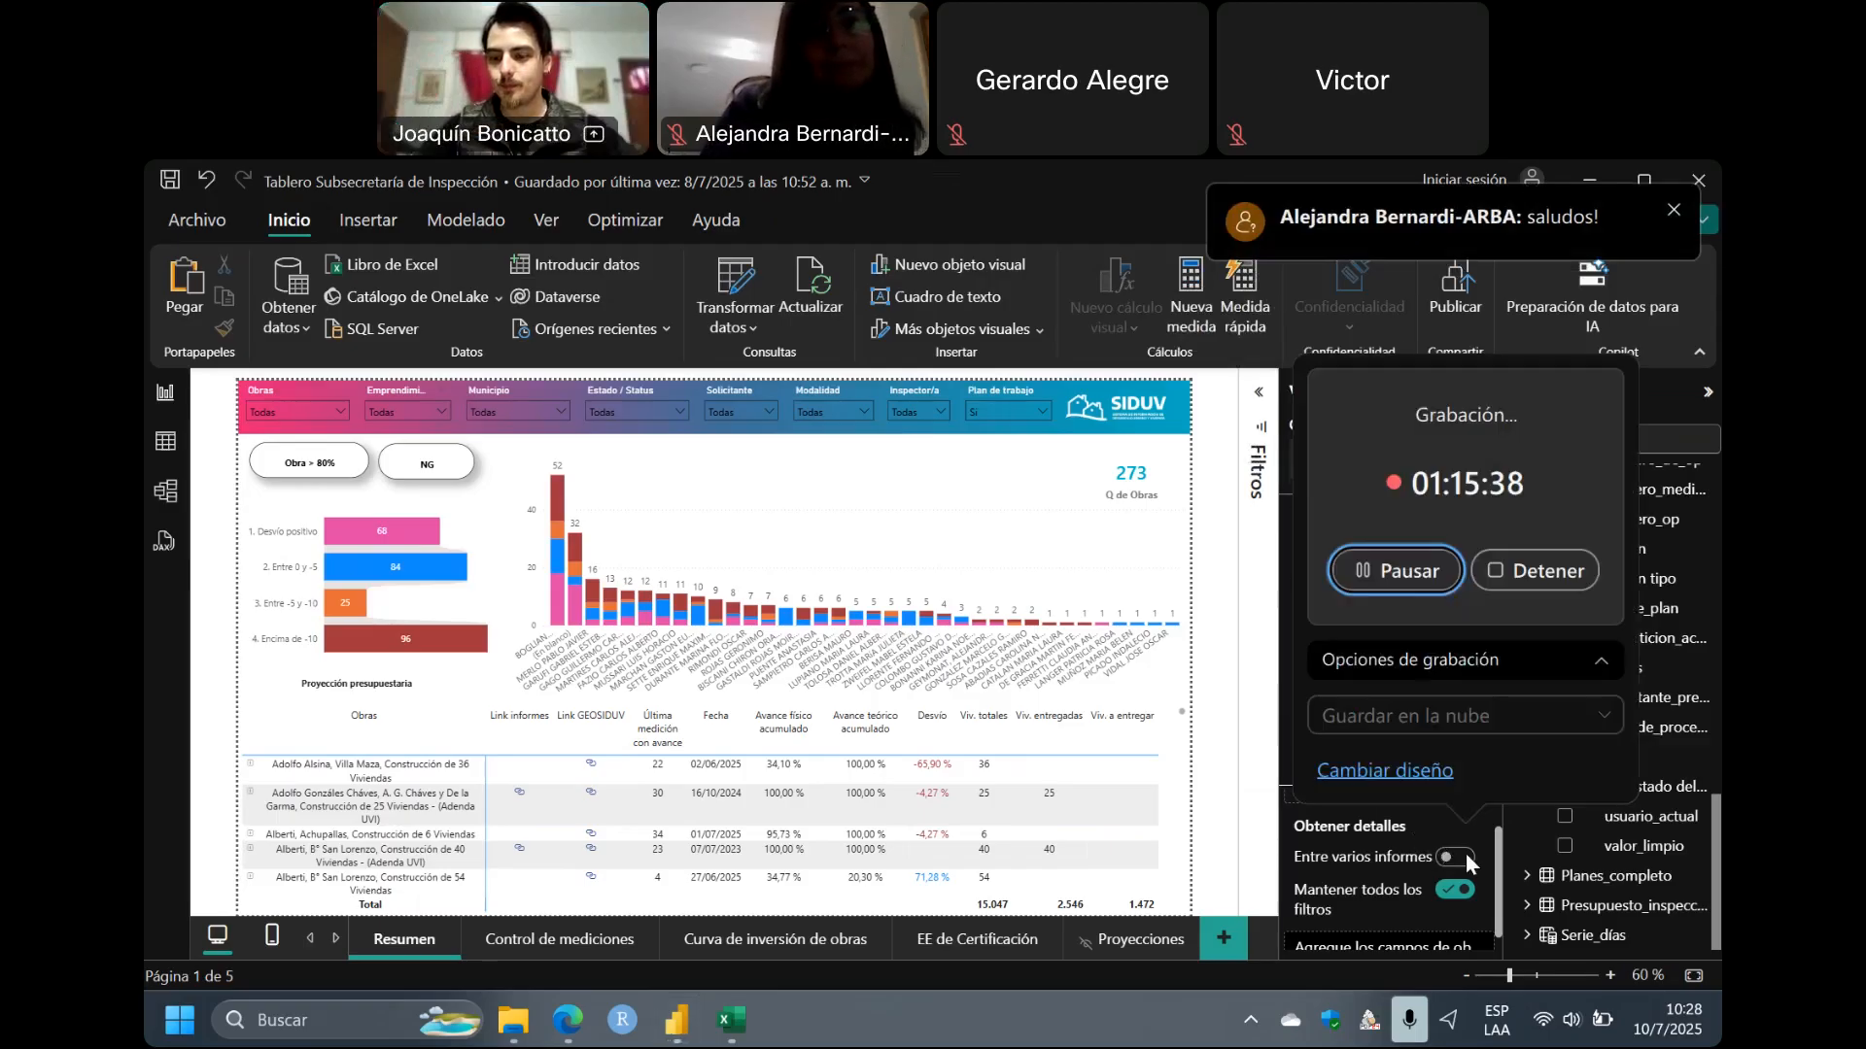